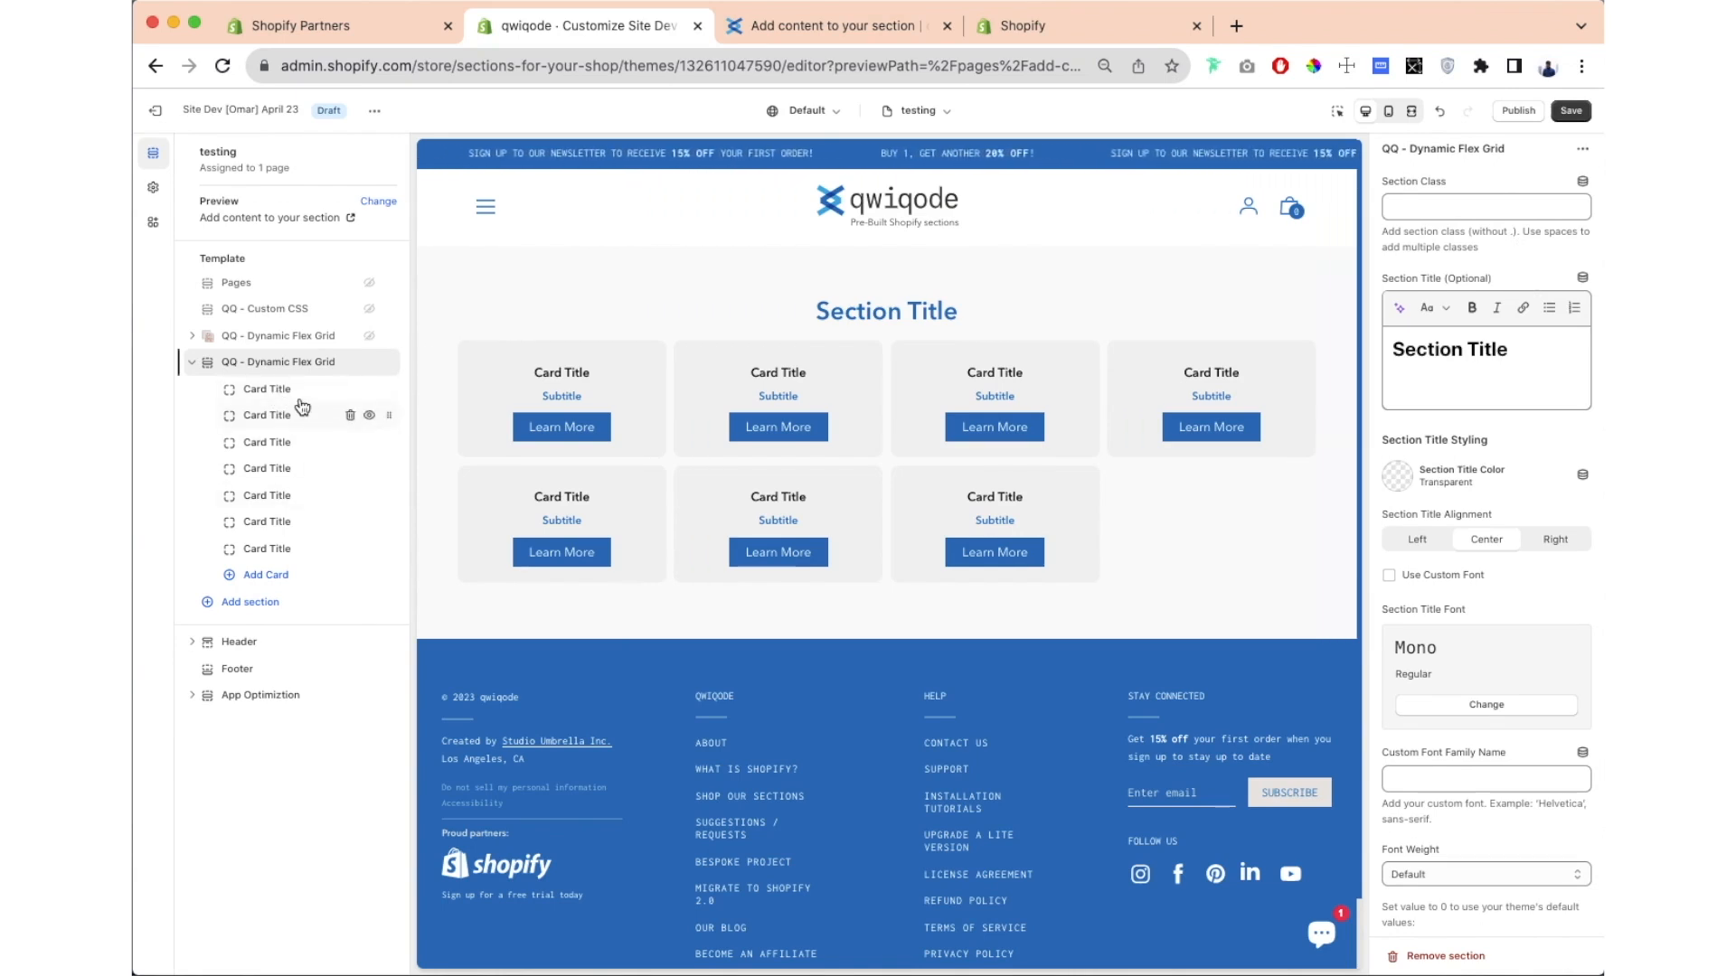
Step: Change the first card's title to "Card #1" and its text block to "Subtitle #1"
{"action": "left_click", "coordinate": [265, 389]}
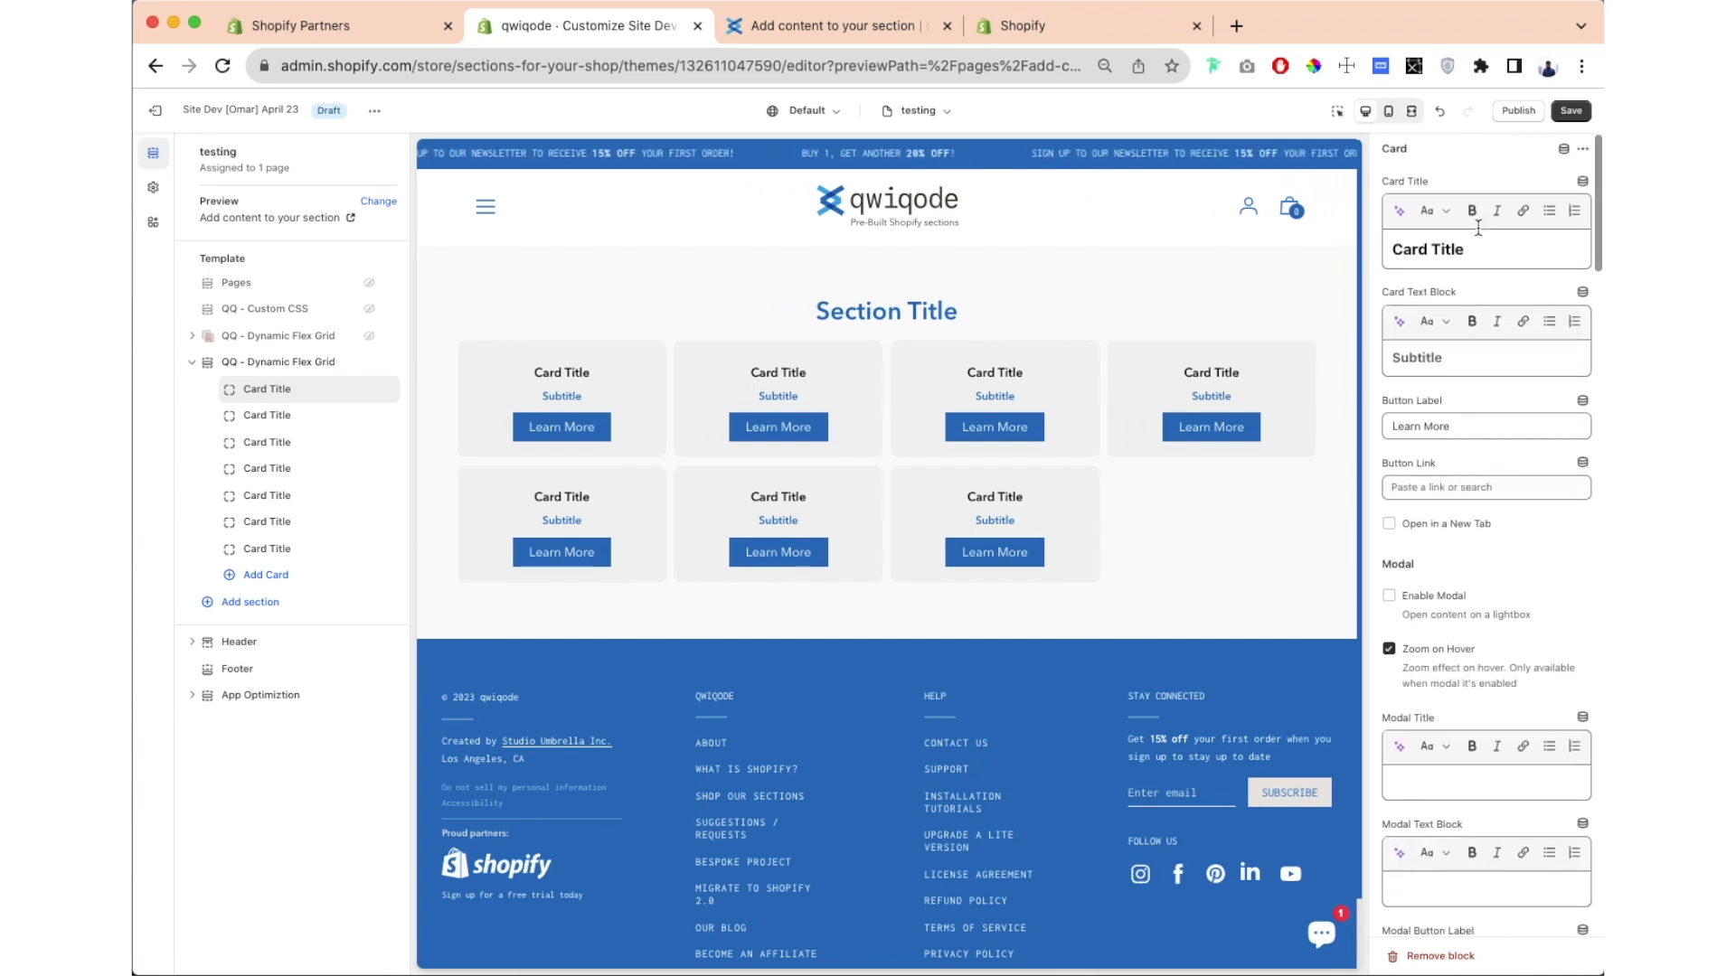
{"action": "left_click_drag", "start_coordinate": [1464, 250], "coordinate": [1435, 256]}
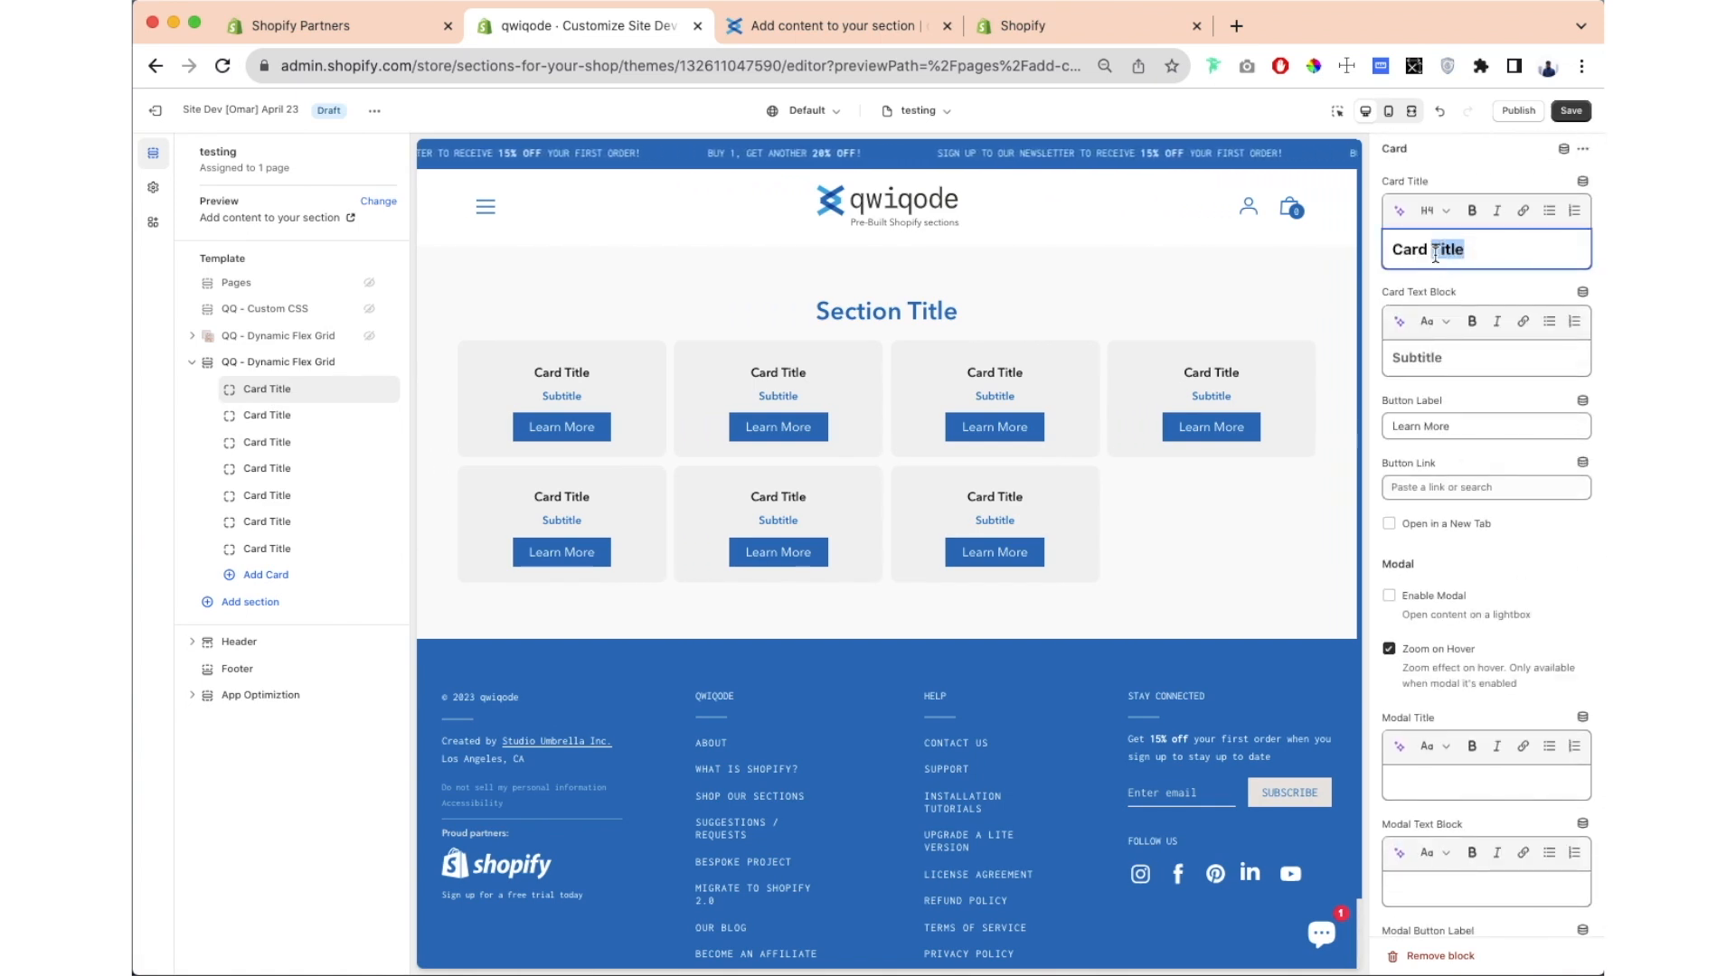
{"action": "type", "text": "#"}
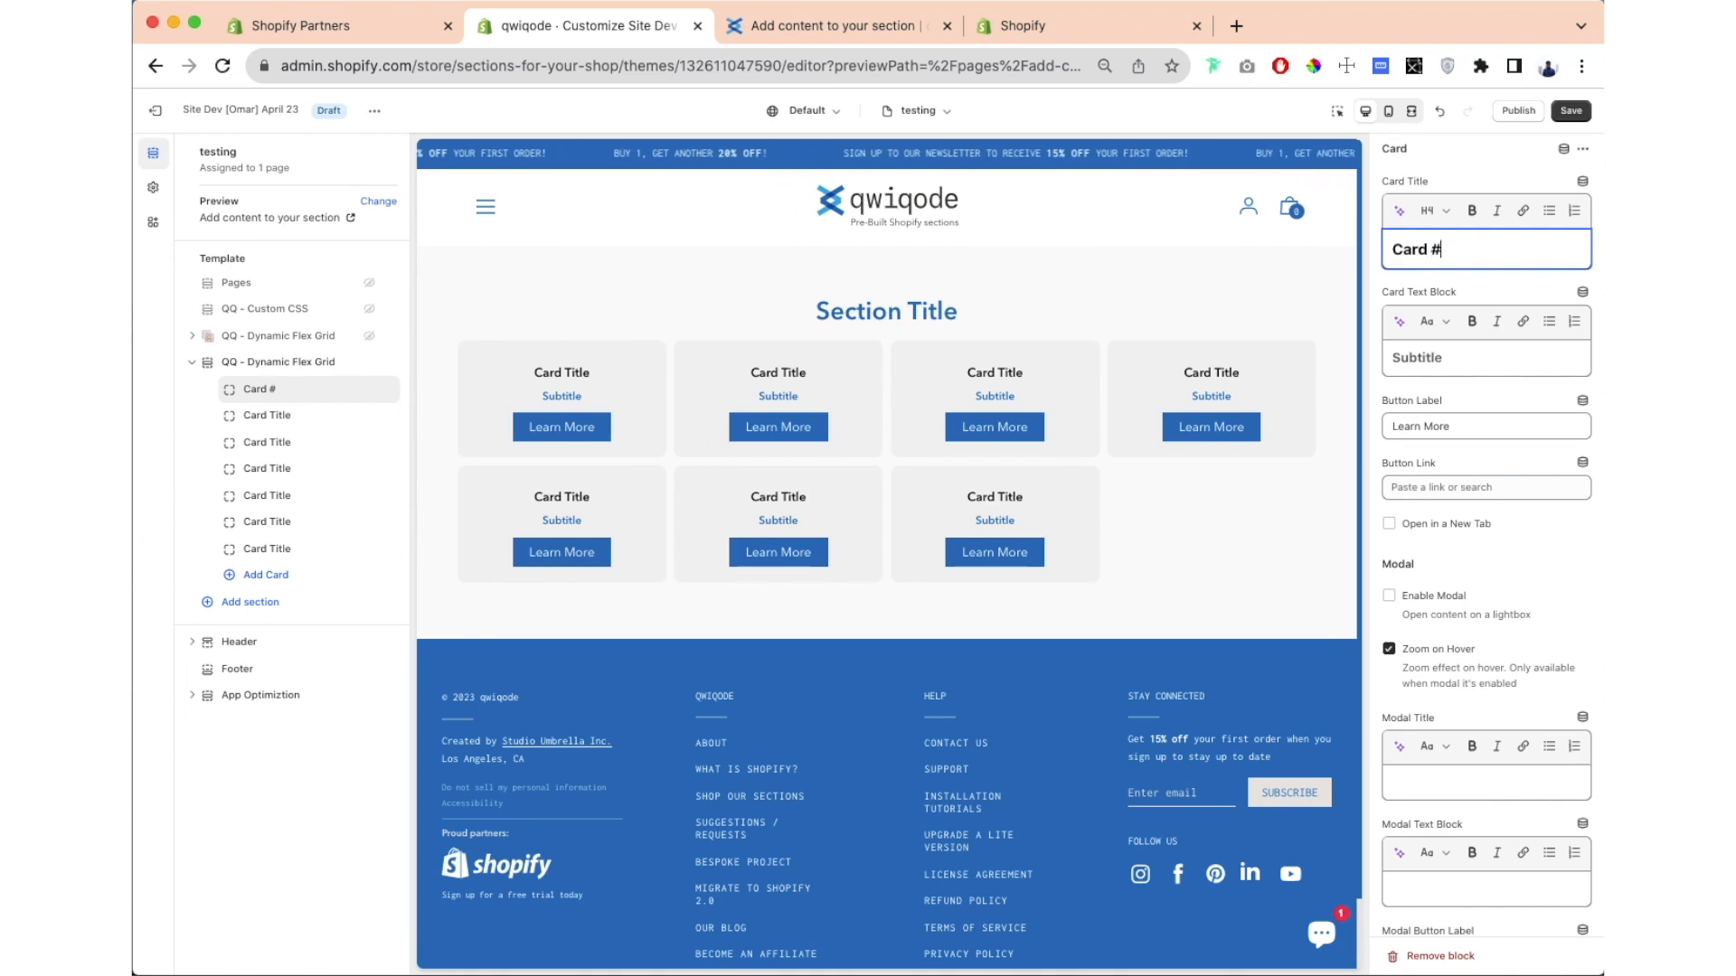
{"action": "type", "text": "1"}
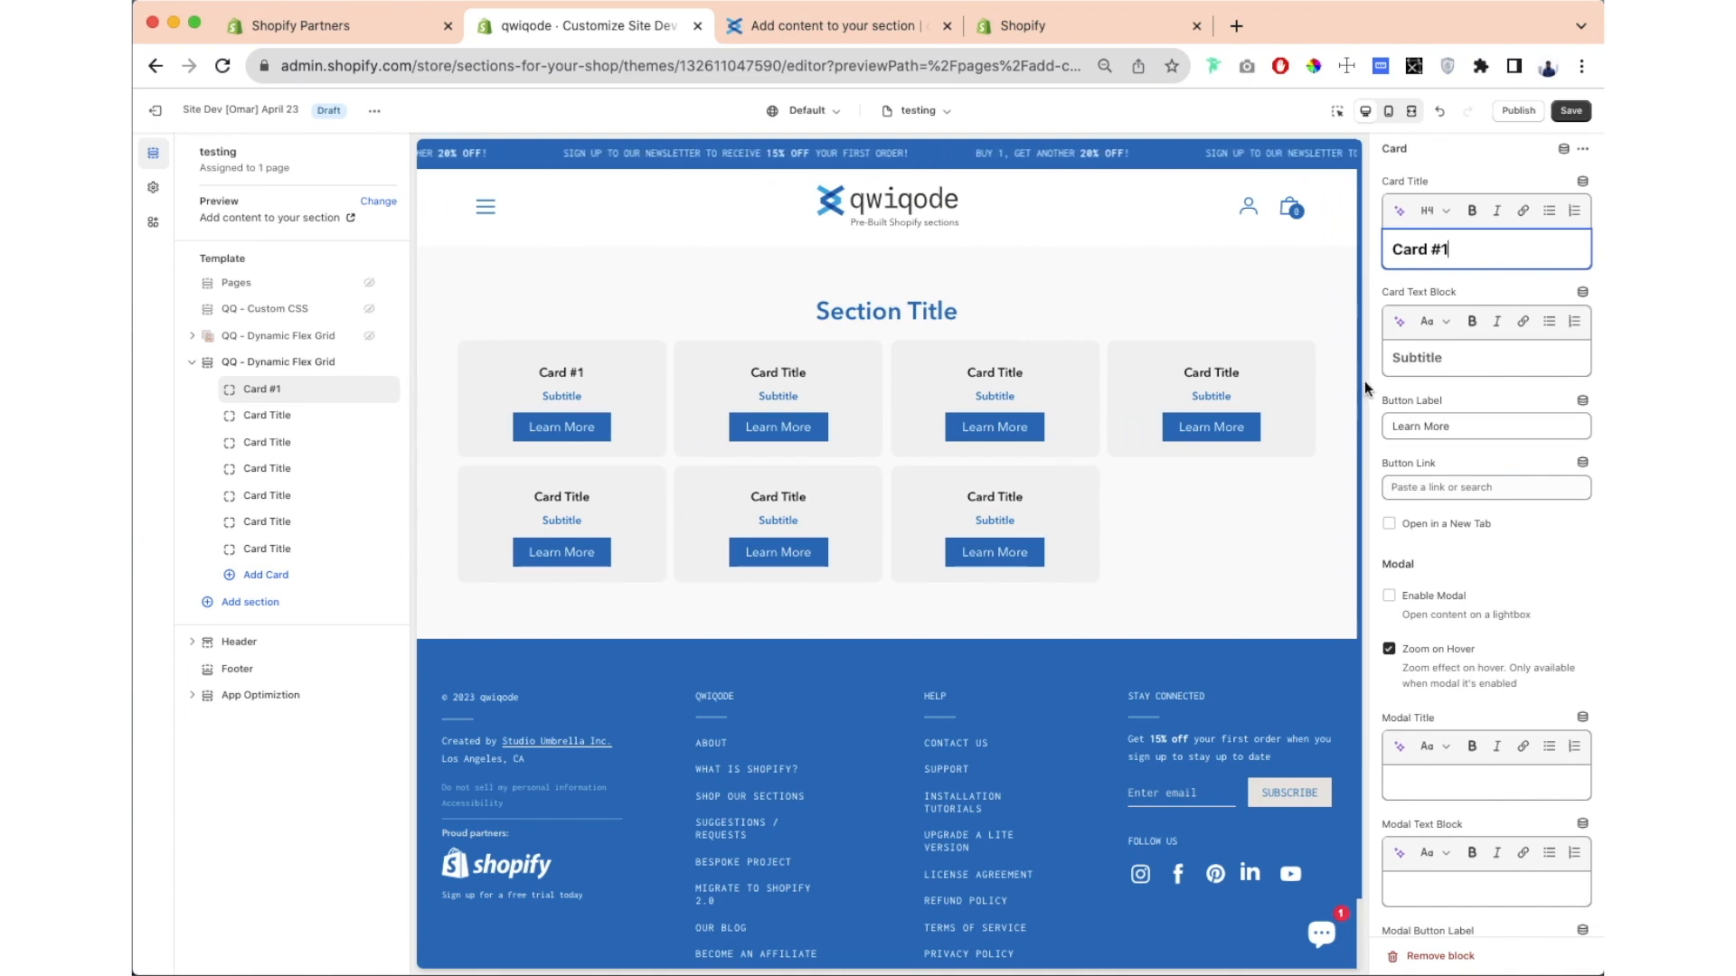
{"action": "left_click", "coordinate": [1457, 360]}
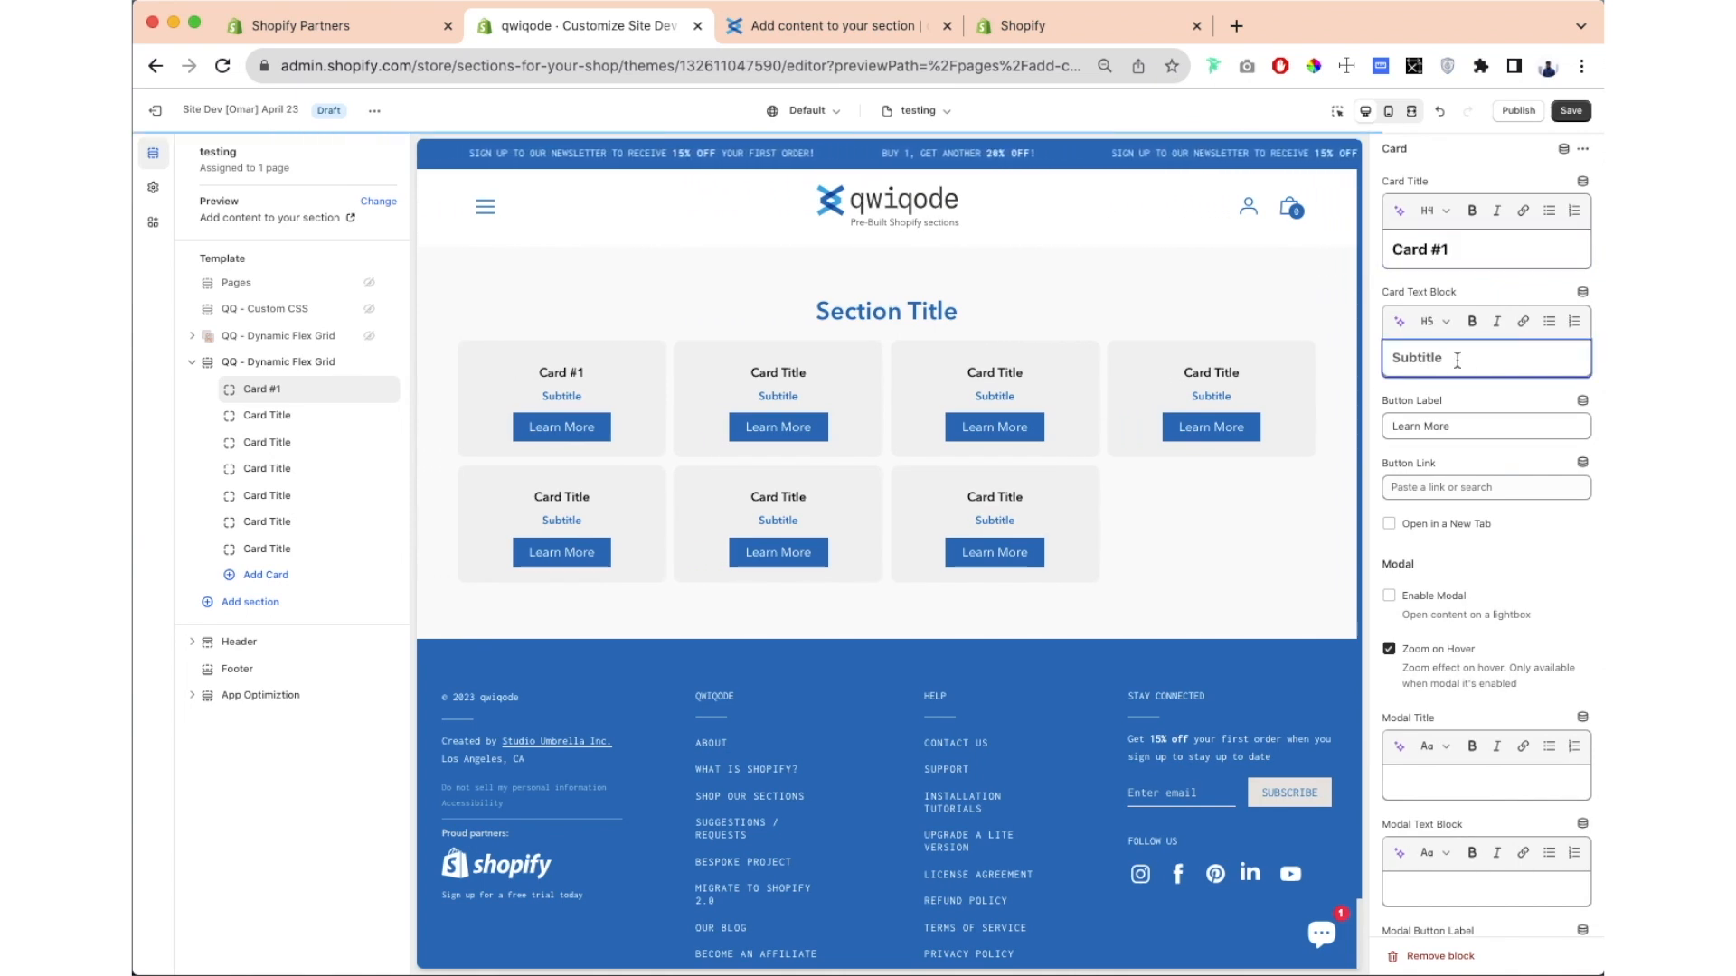
{"action": "type", "text": "#1"}
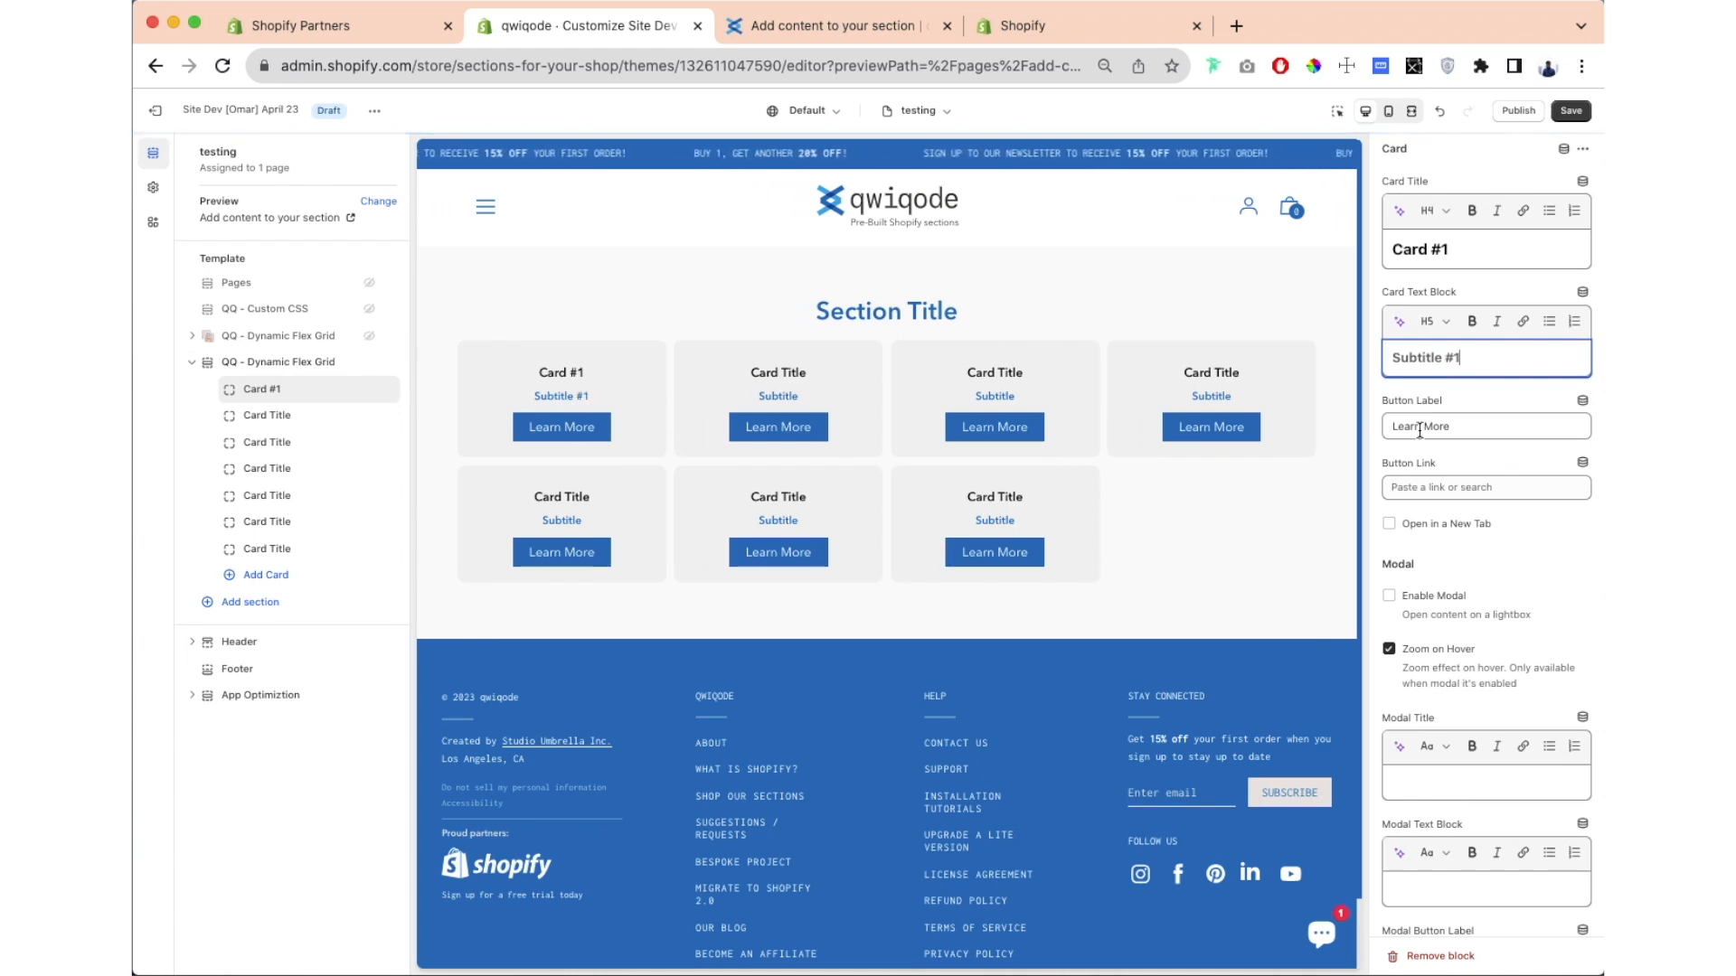
Step: Link the first card's button to All collections and clear its button label
{"action": "left_click", "coordinate": [1429, 488]}
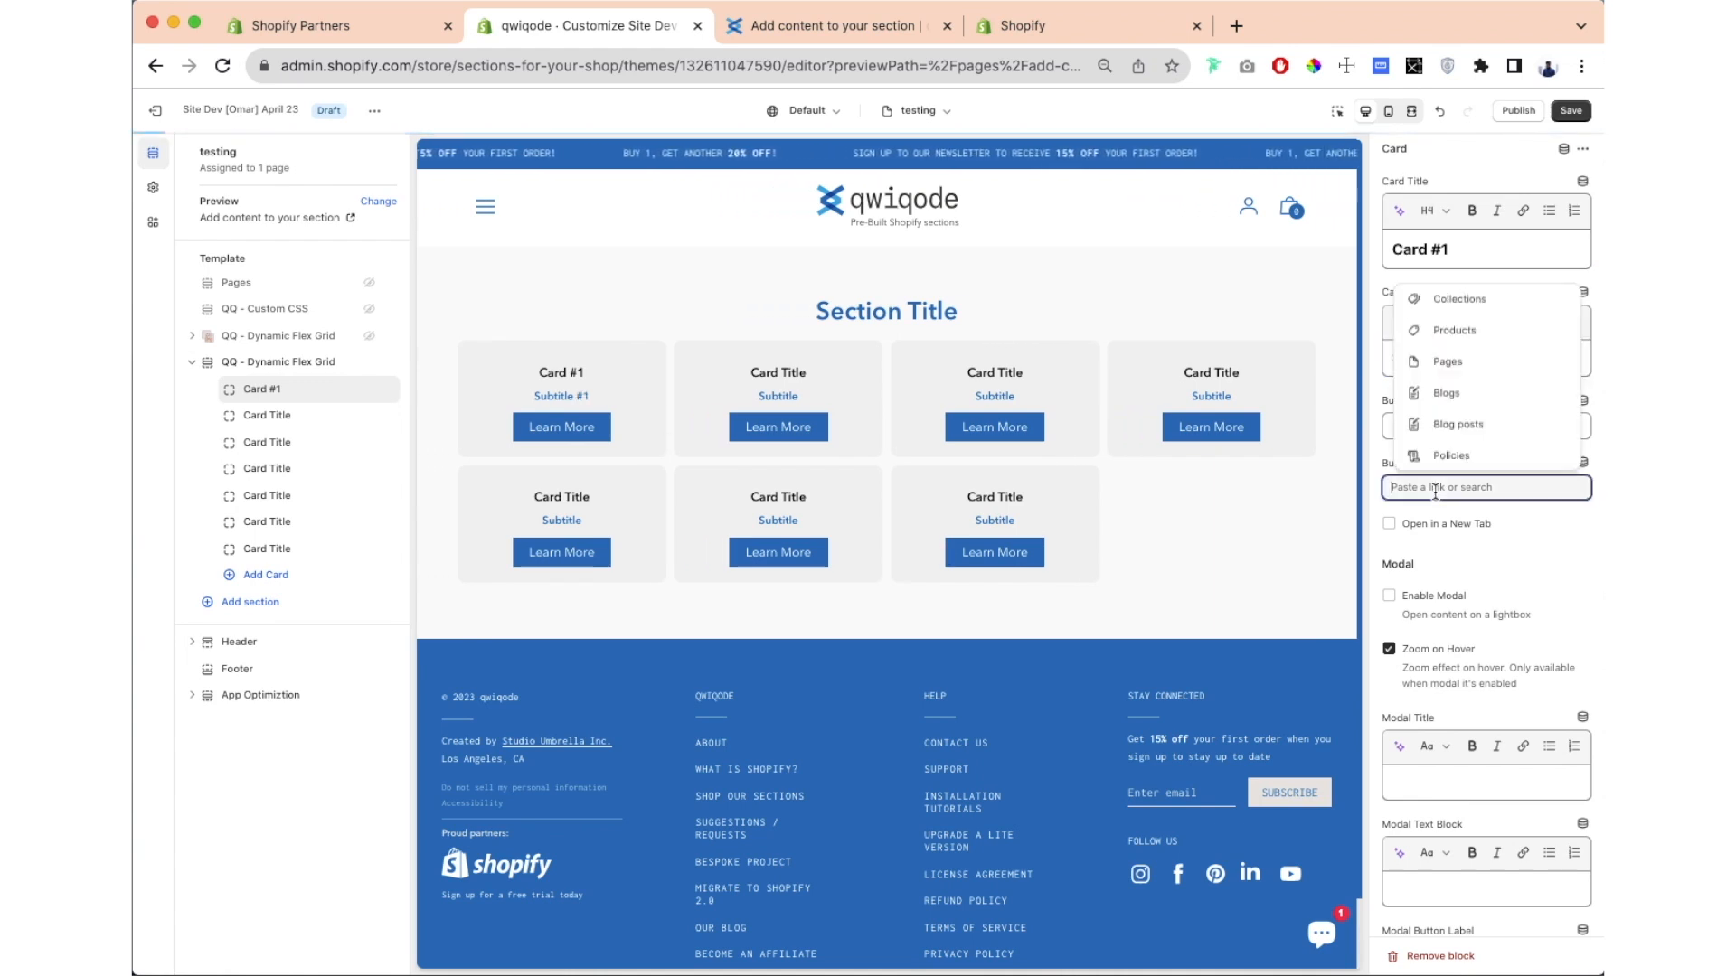
{"action": "left_click", "coordinate": [1459, 301]}
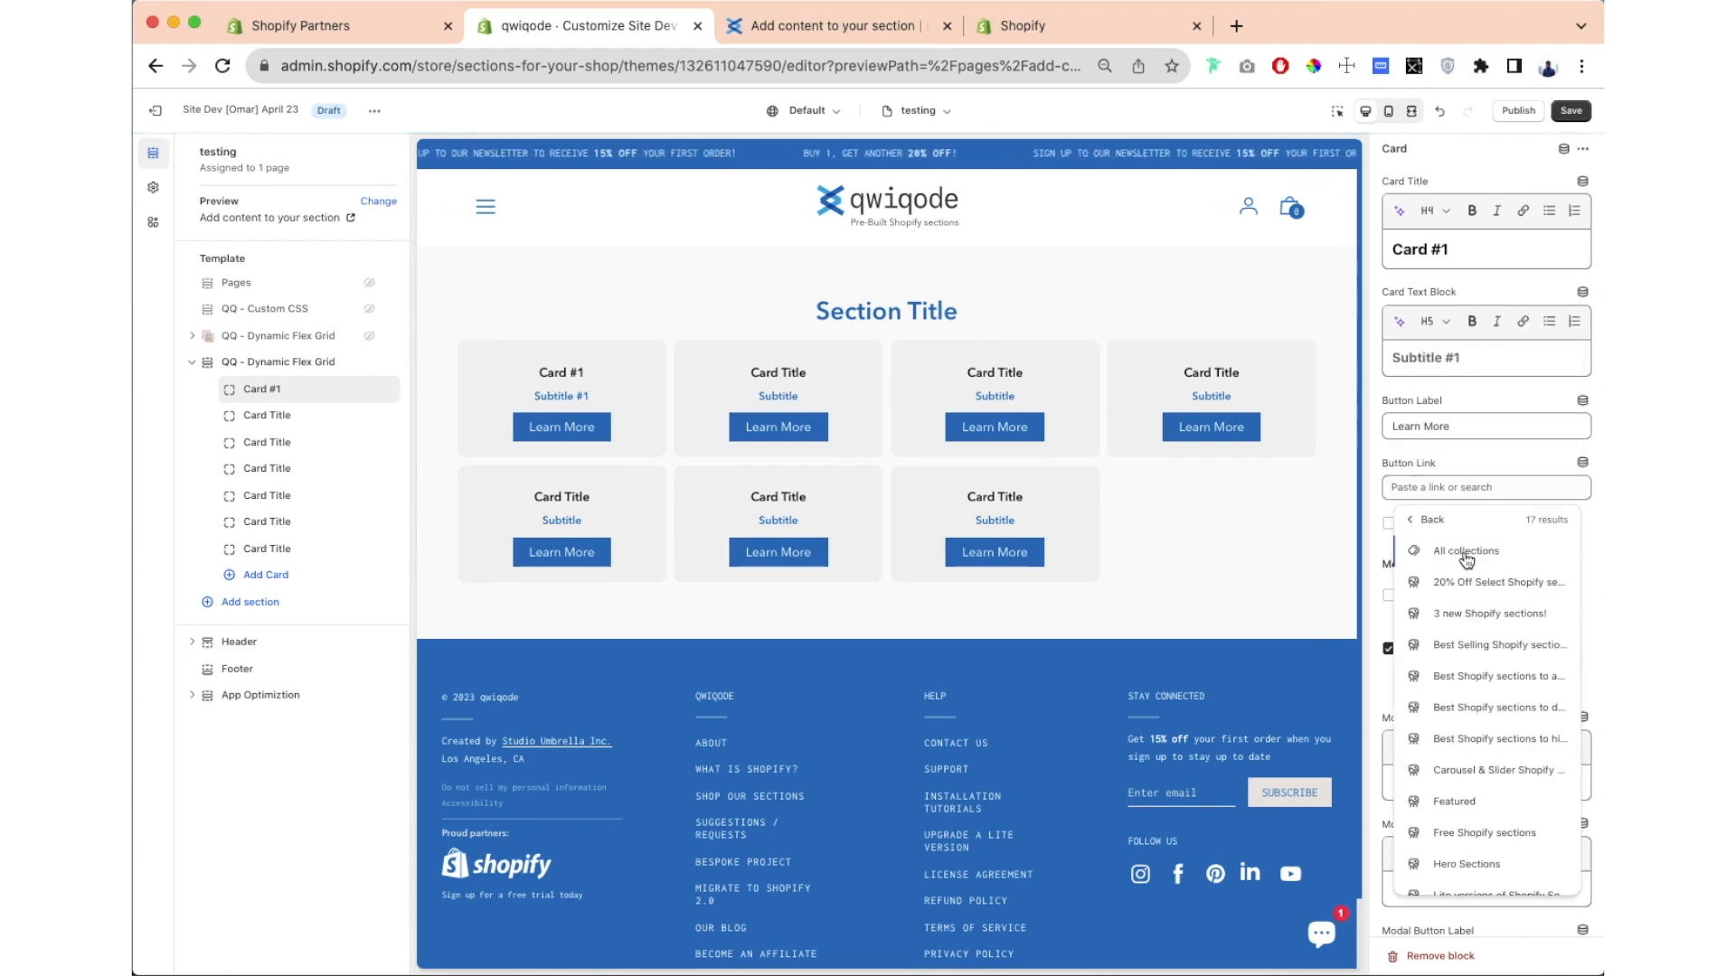
{"action": "left_click", "coordinate": [1467, 553]}
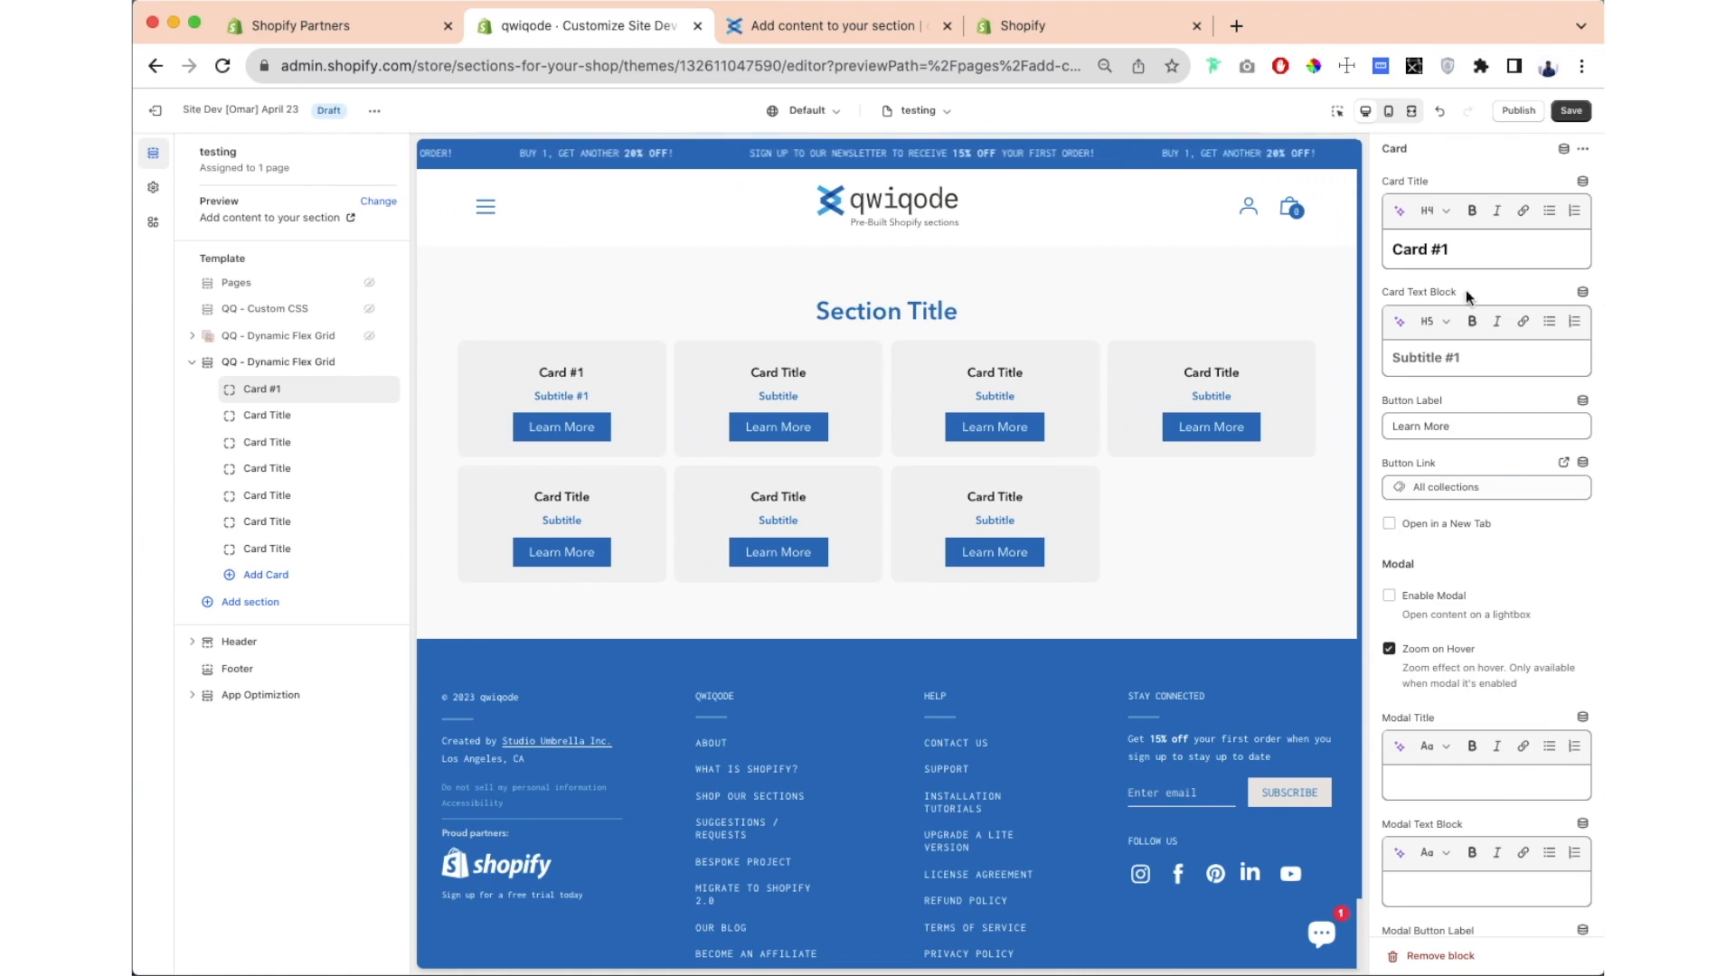
{"action": "left_click_drag", "start_coordinate": [1470, 425], "coordinate": [1322, 430]}
{"action": "key", "text": "BackSpace"}
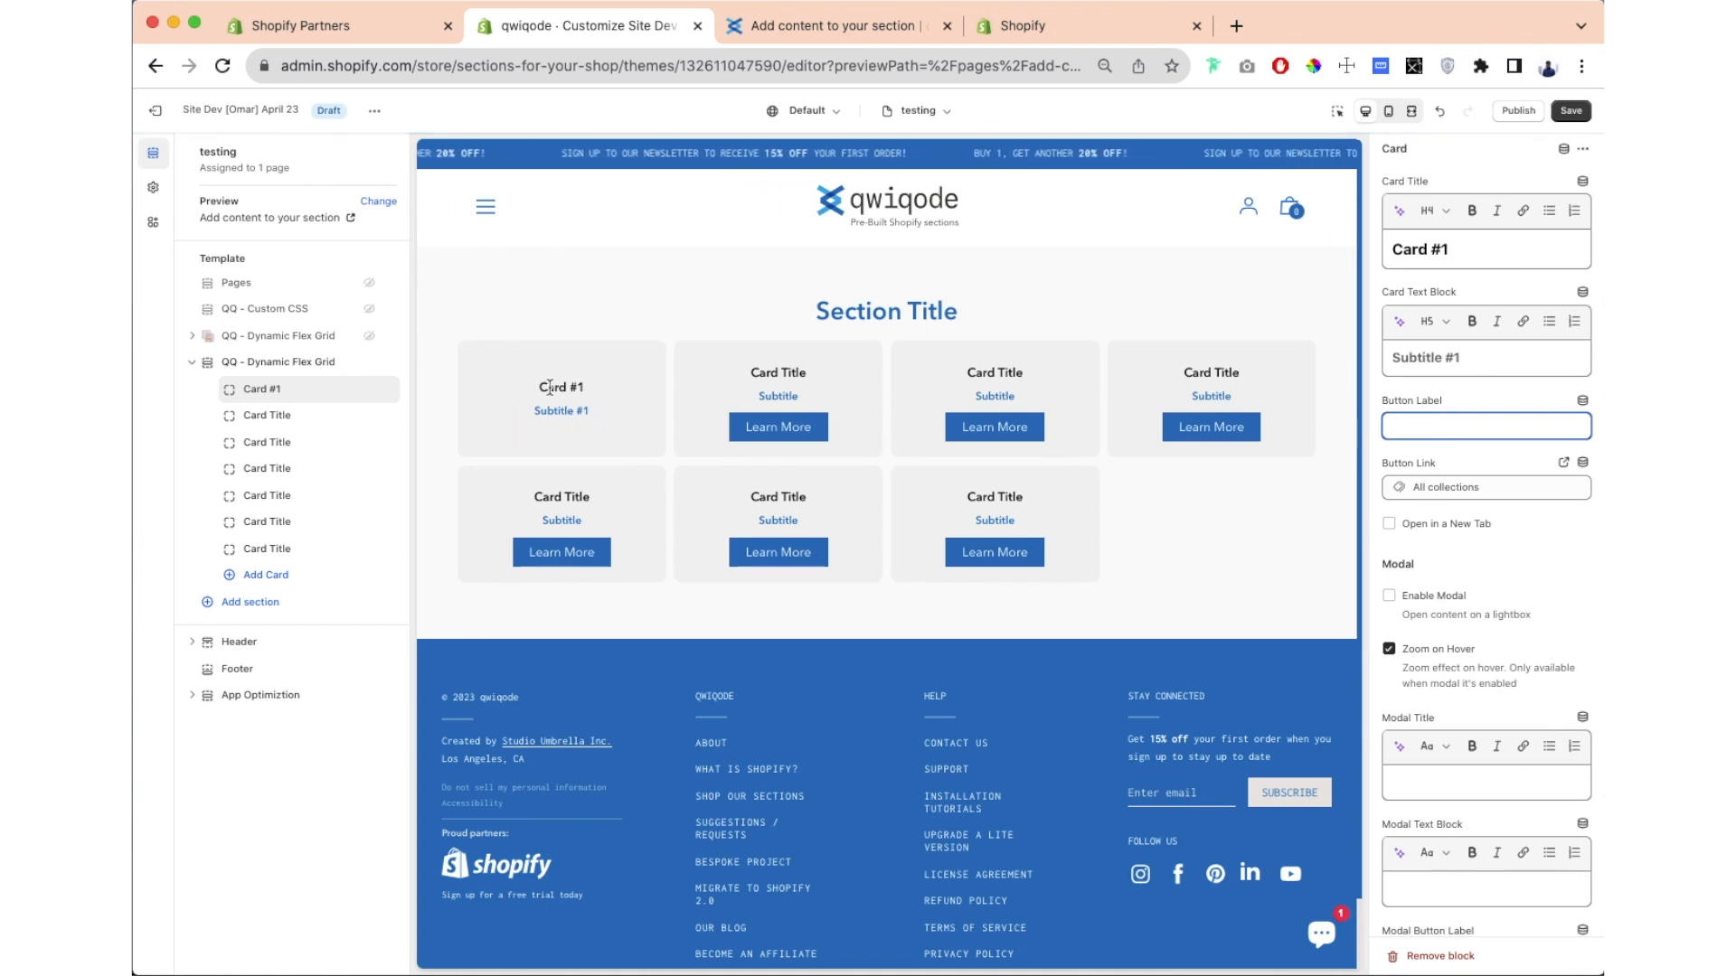
Step: Set Card #1's background type to Background Image and use the hands-hold-a-small-cosmetics-container picture from the store library
{"action": "scroll", "coordinate": [1452, 552], "scroll_direction": "down", "scroll_amount": 15}
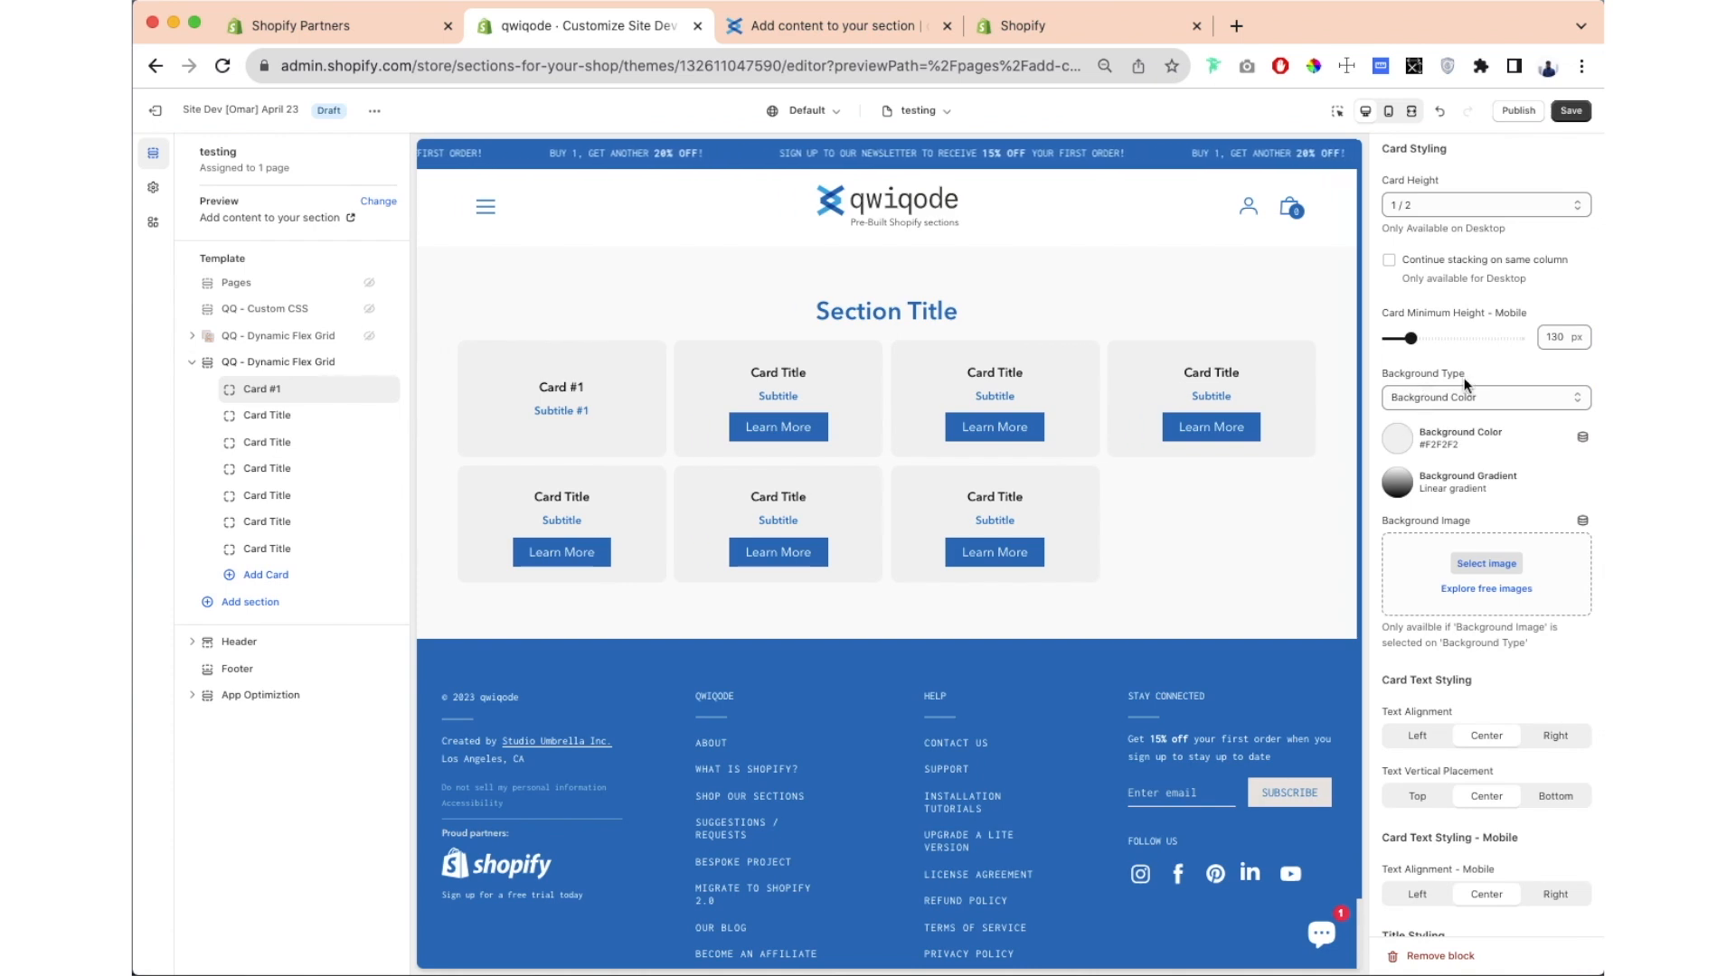
{"action": "left_click", "coordinate": [1445, 405]}
{"action": "left_click", "coordinate": [1495, 371]}
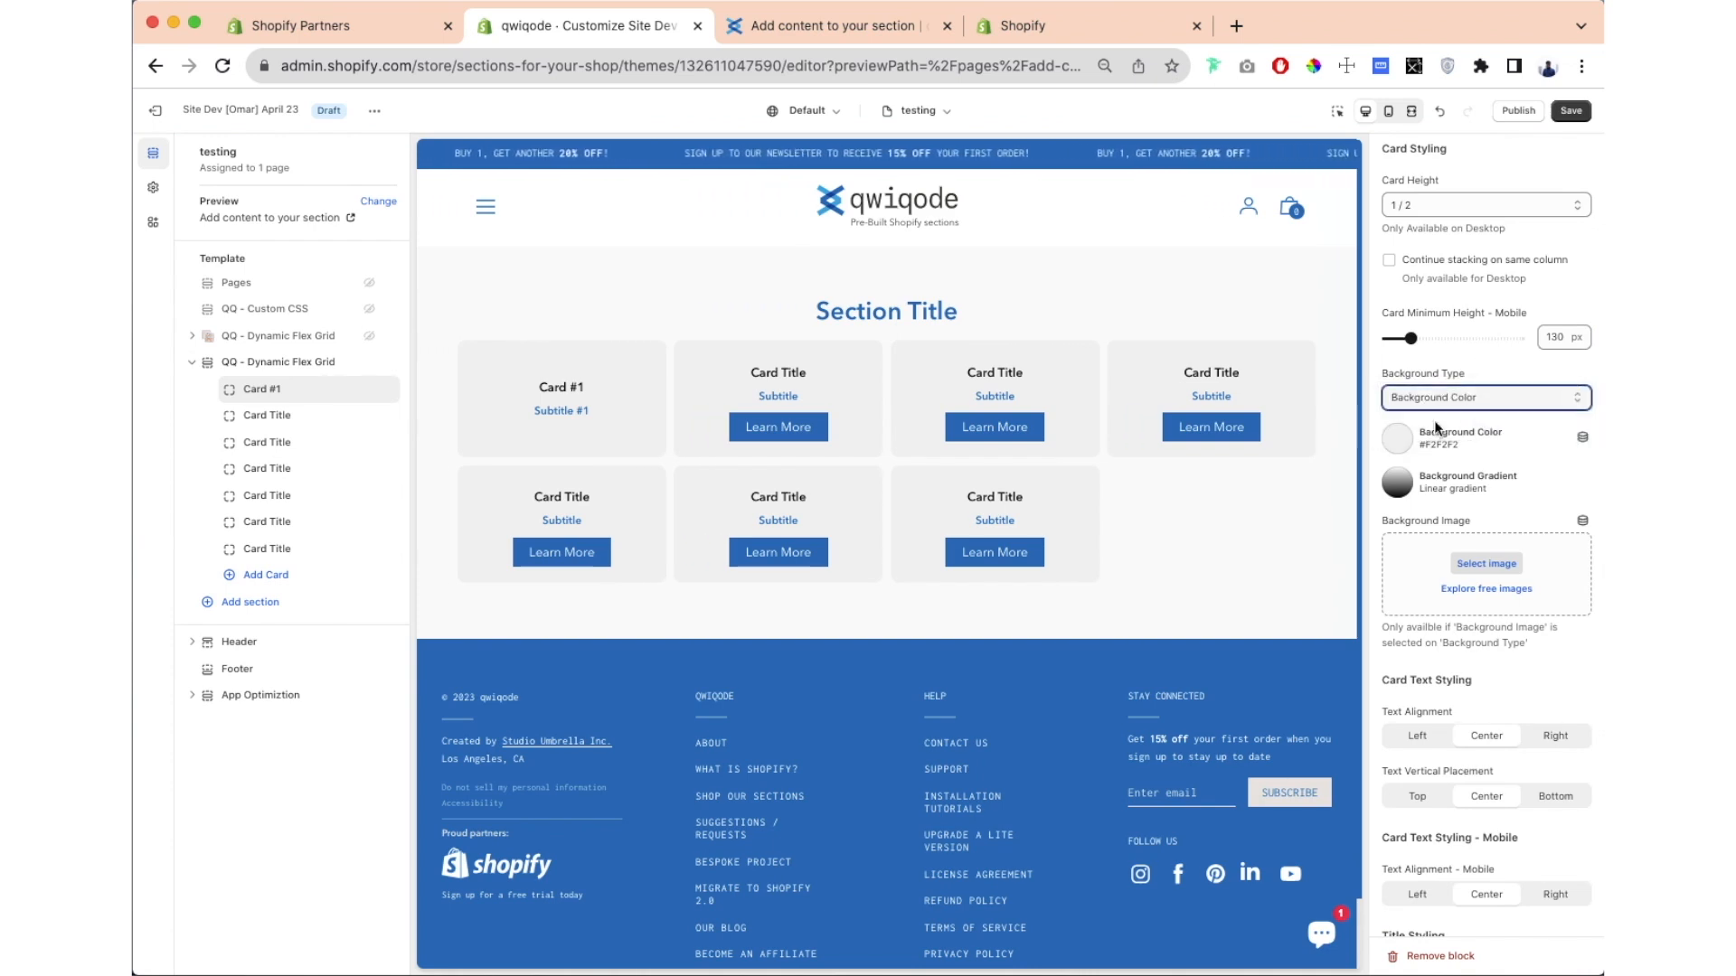
{"action": "left_click", "coordinate": [1415, 398]}
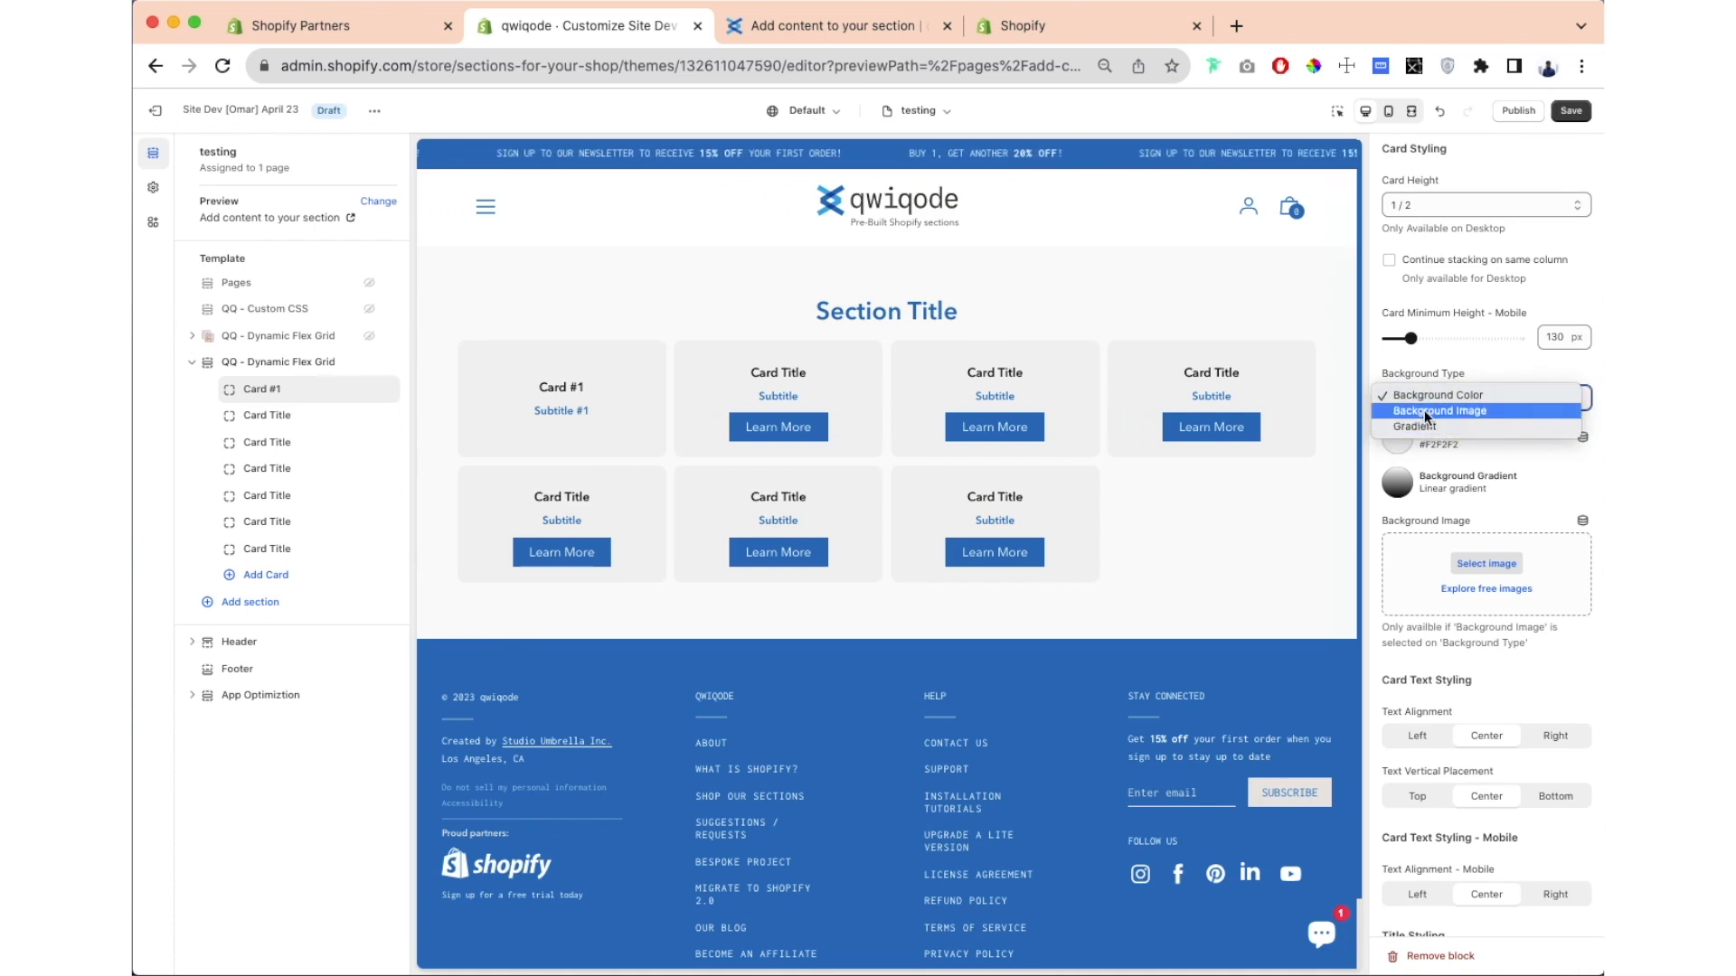
{"action": "left_click", "coordinate": [1425, 413]}
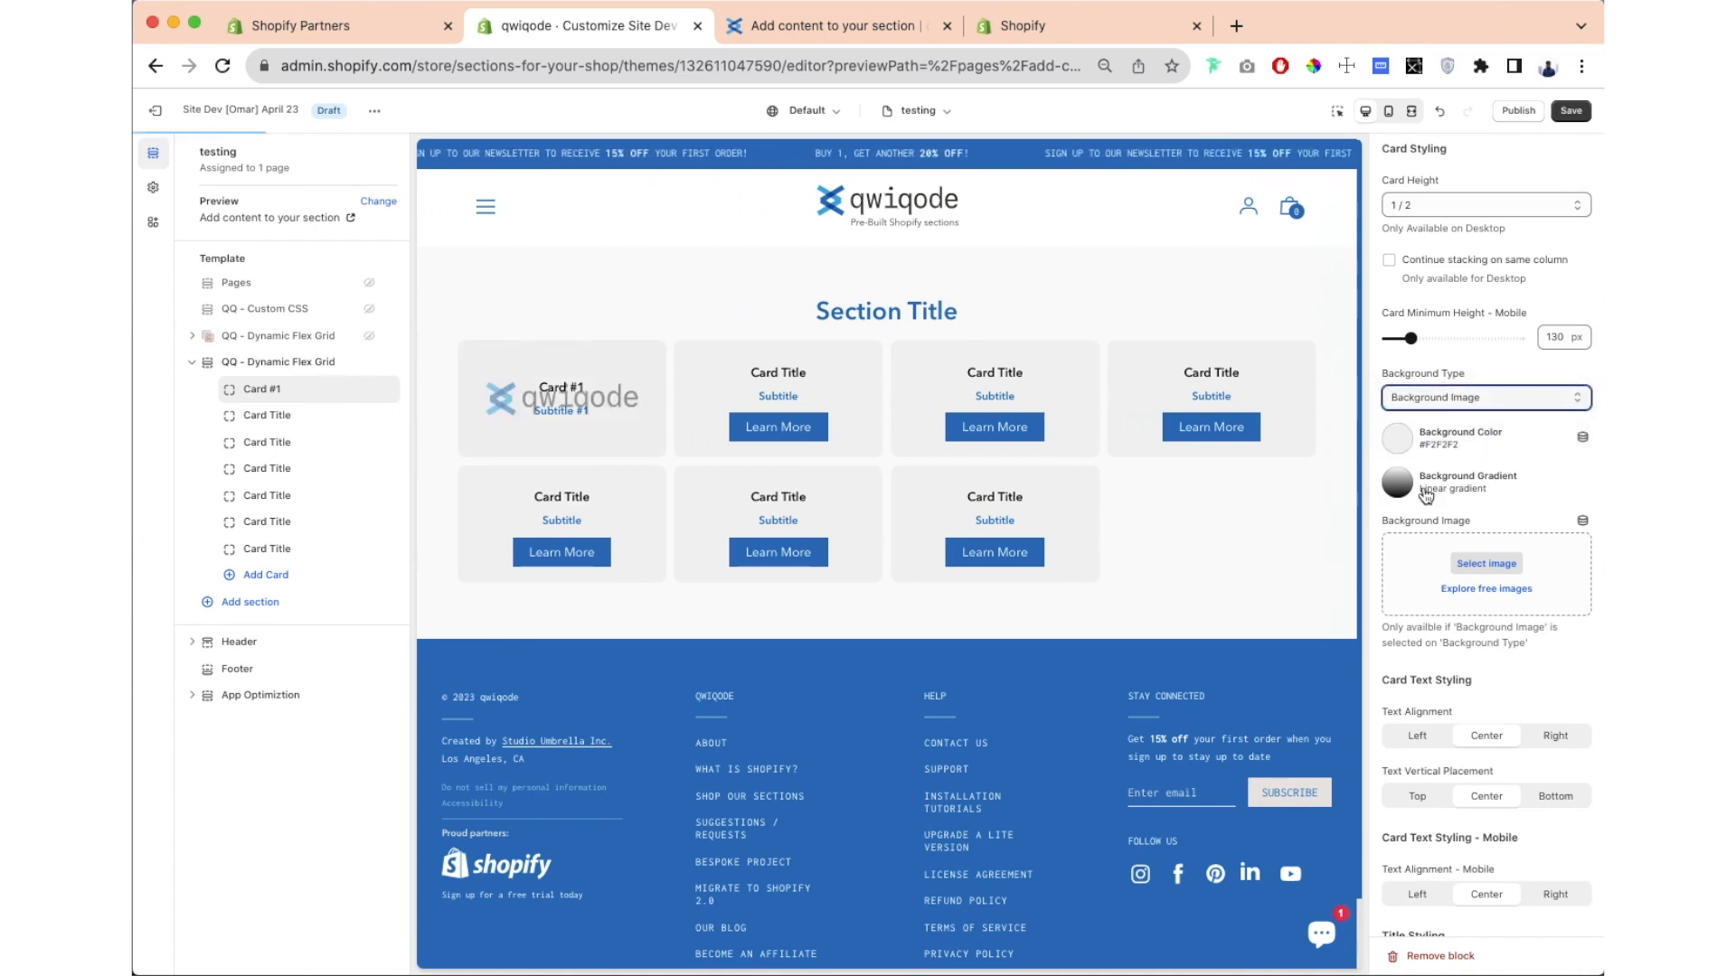
{"action": "left_click", "coordinate": [1497, 574]}
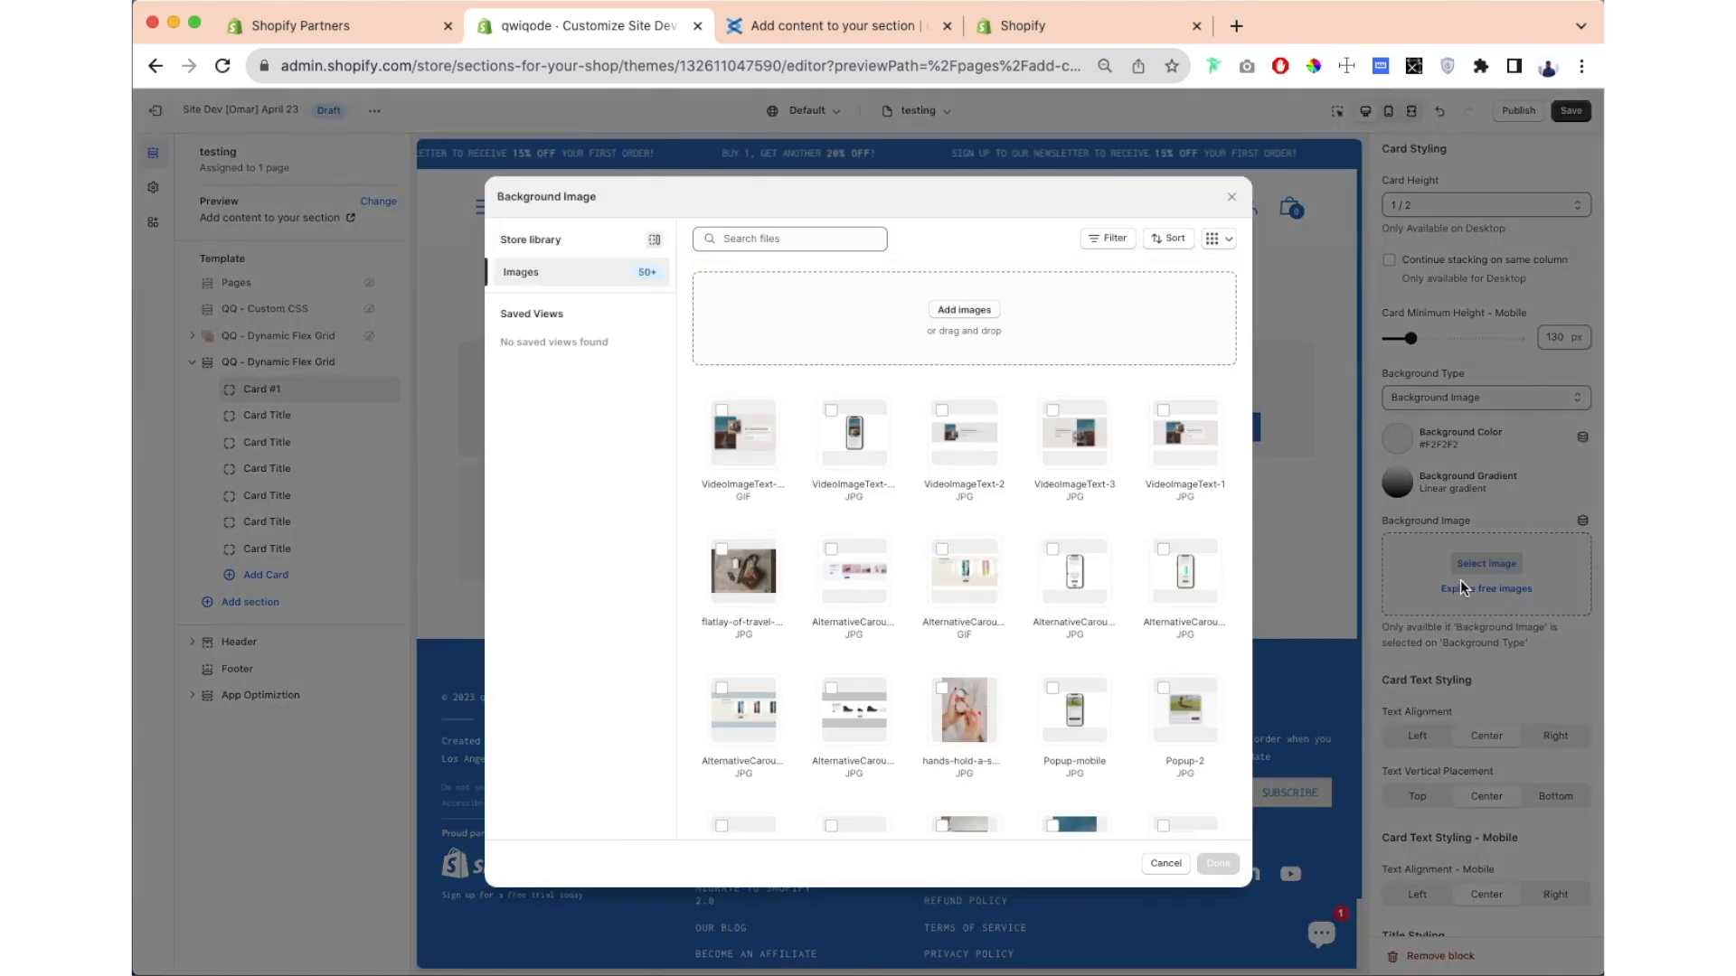
{"action": "left_click", "coordinate": [949, 717]}
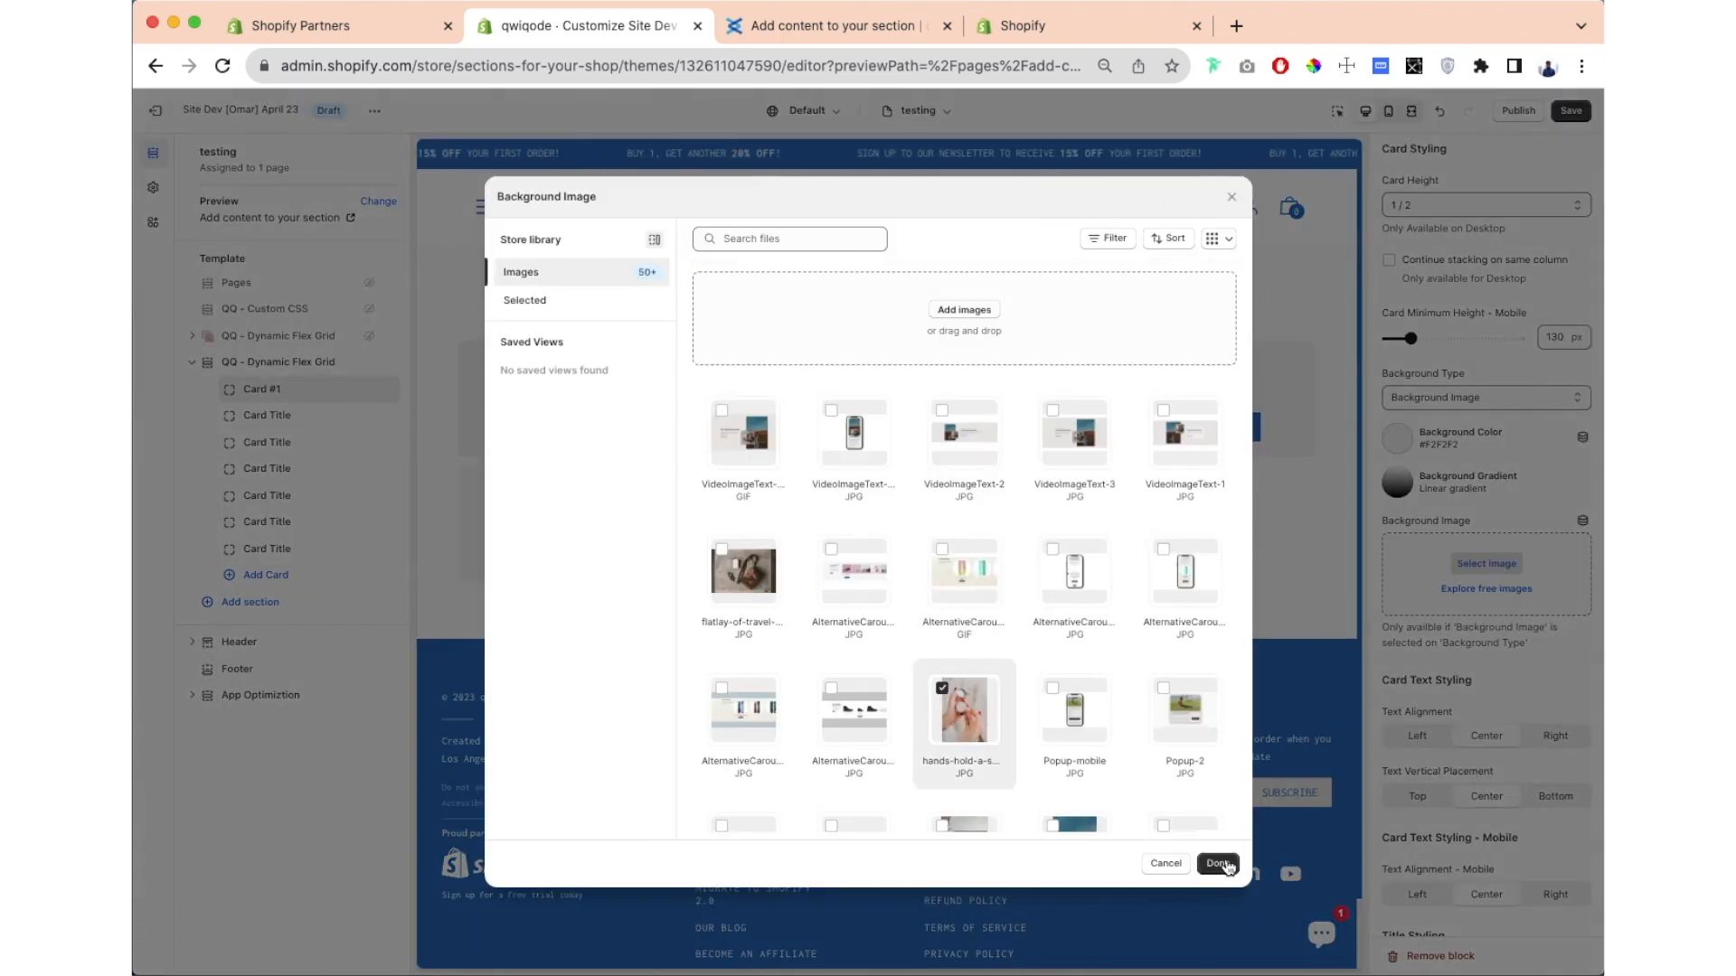
{"action": "left_click", "coordinate": [1218, 864]}
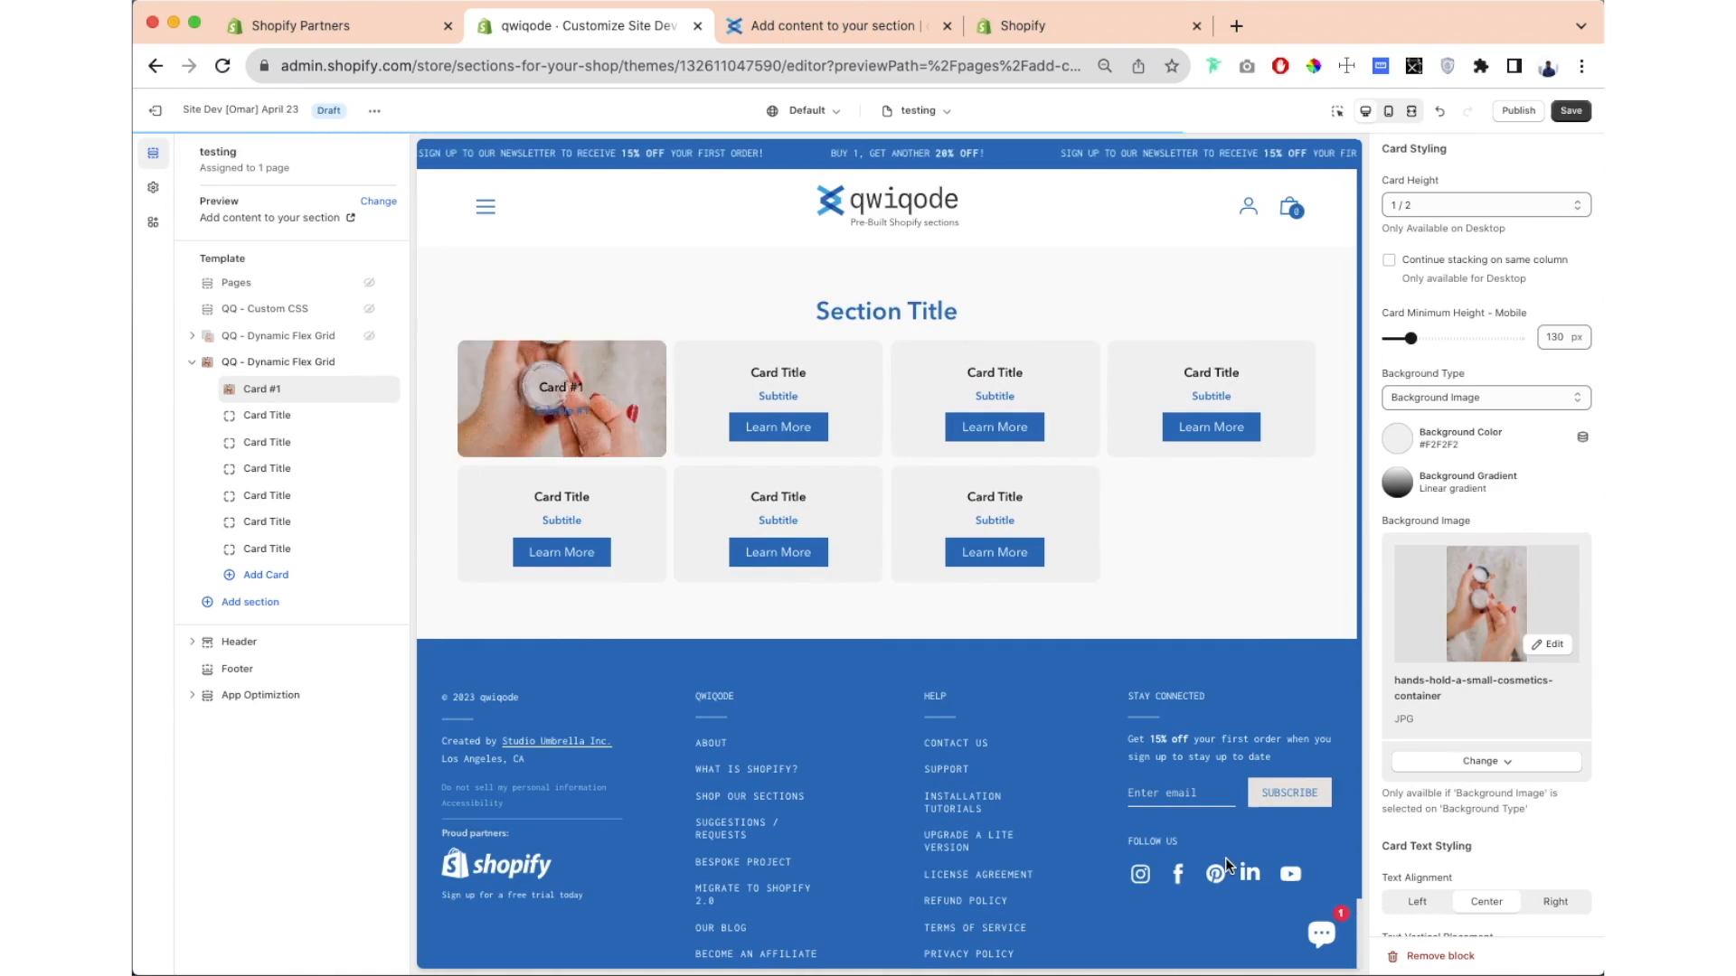
Step: Try the Full Height option on Card #1 and settle on a card height of 2 / 3
{"action": "scroll", "coordinate": [1378, 530], "scroll_direction": "up", "scroll_amount": 2}
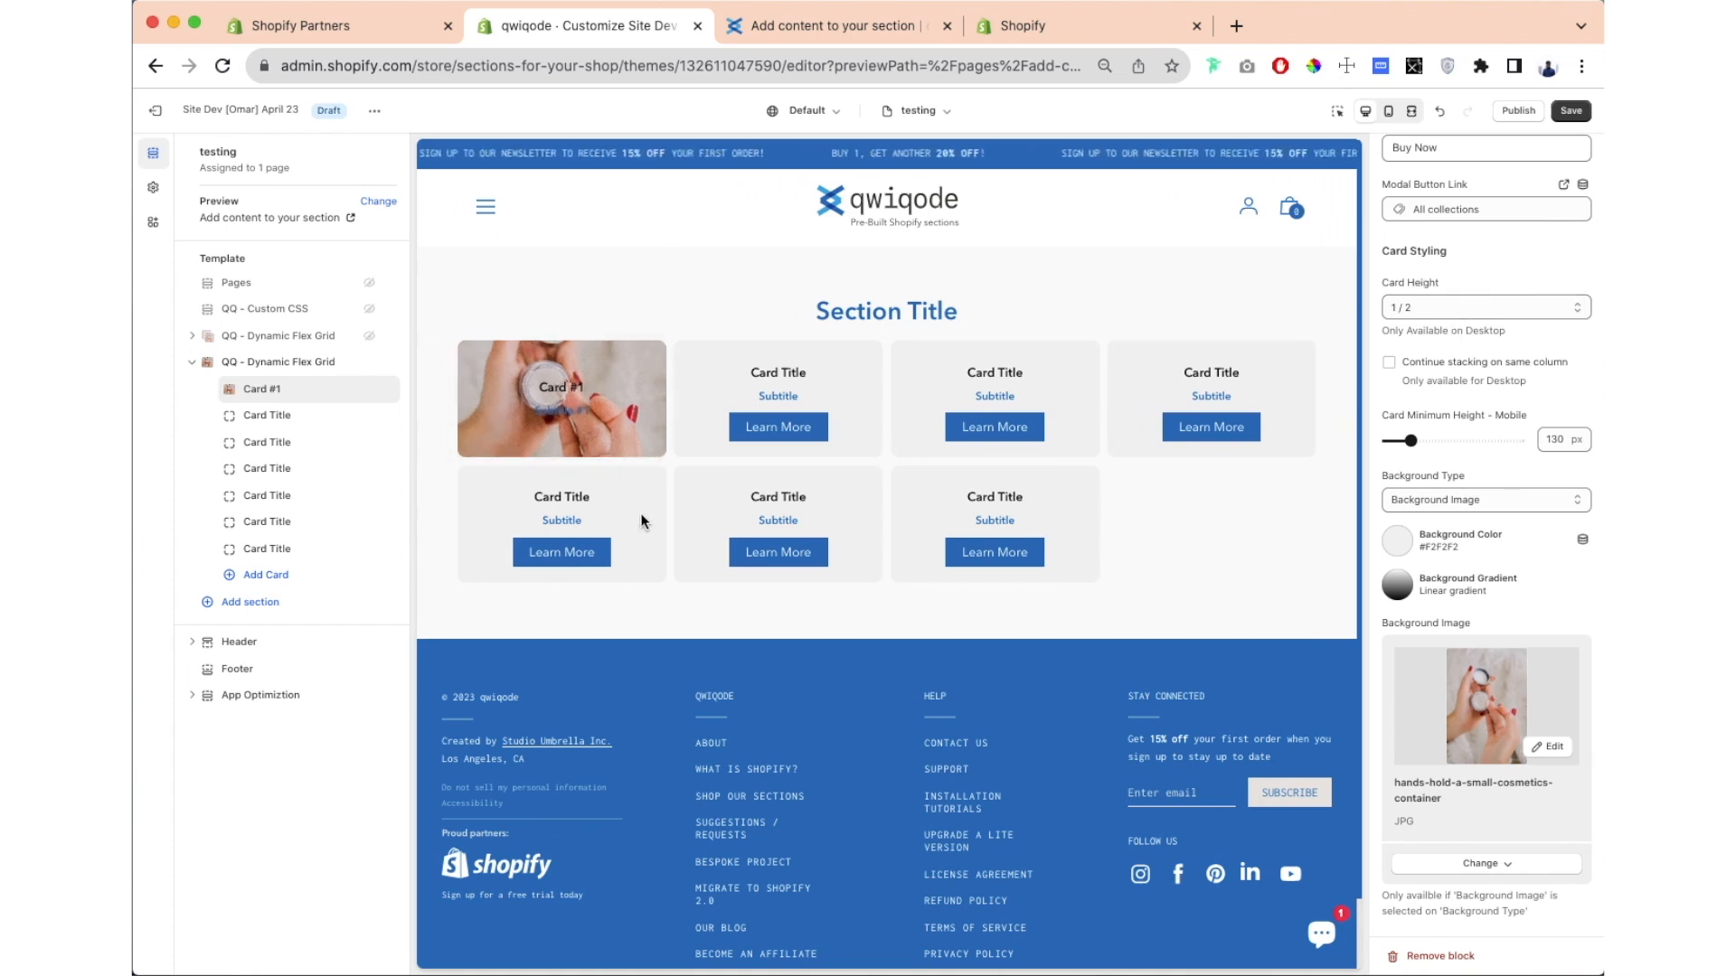
{"action": "left_click", "coordinate": [1440, 308]}
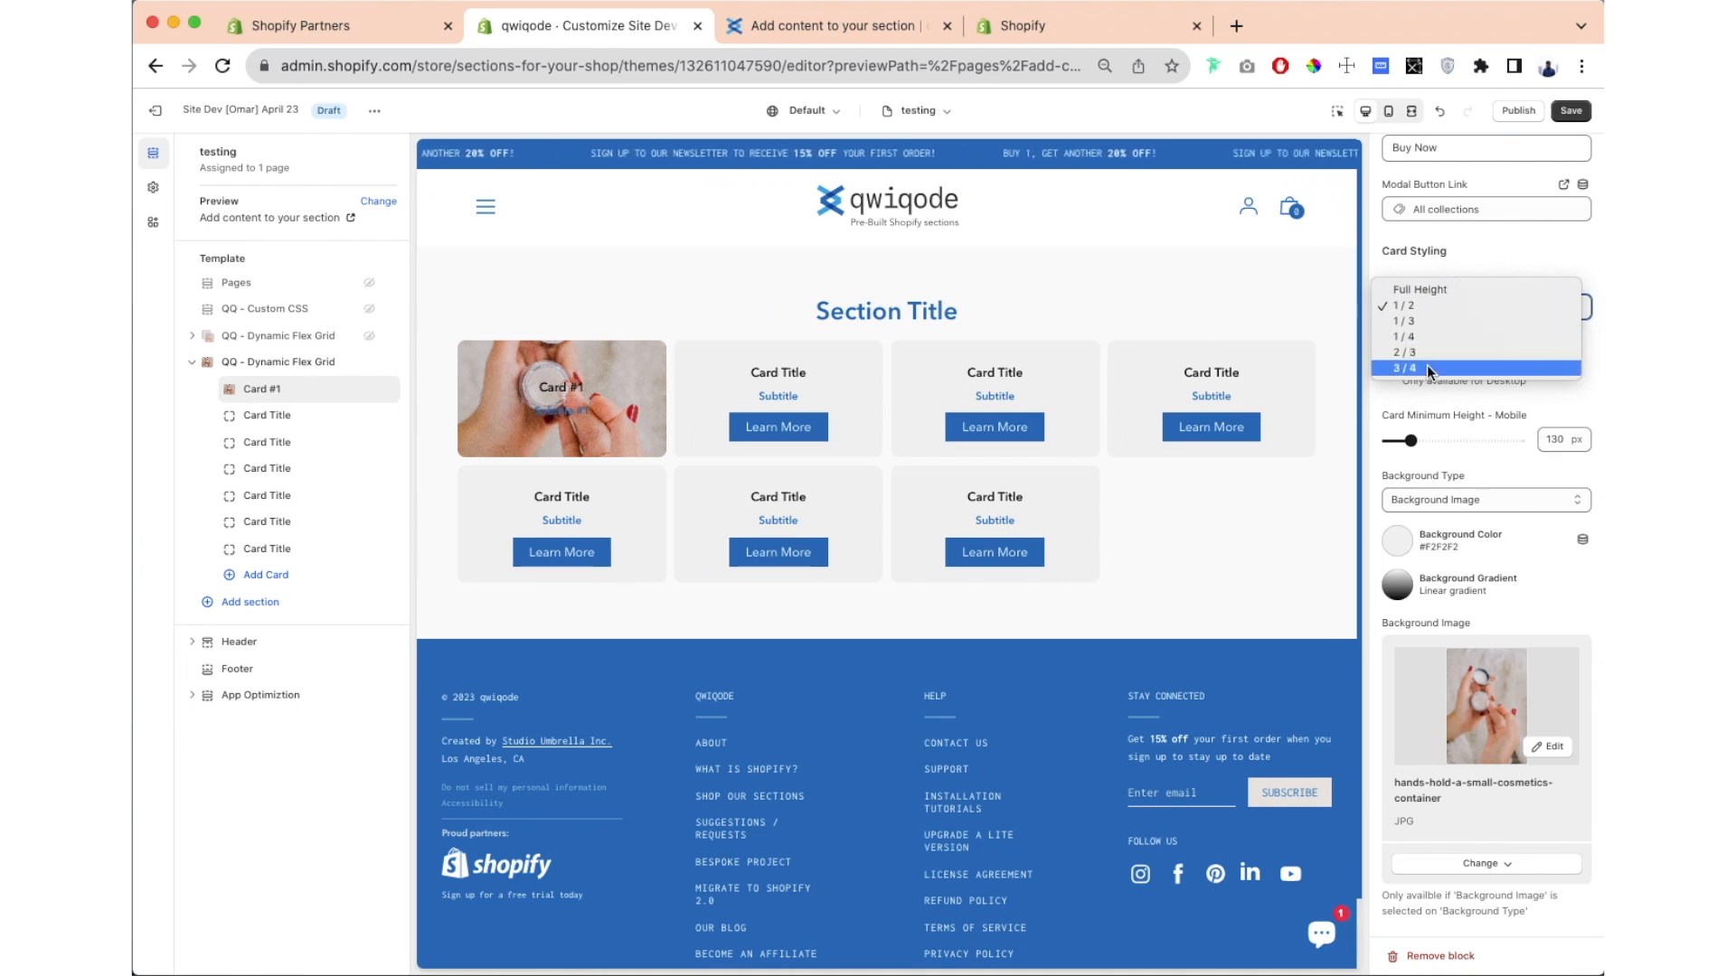
{"action": "left_click", "coordinate": [1454, 288]}
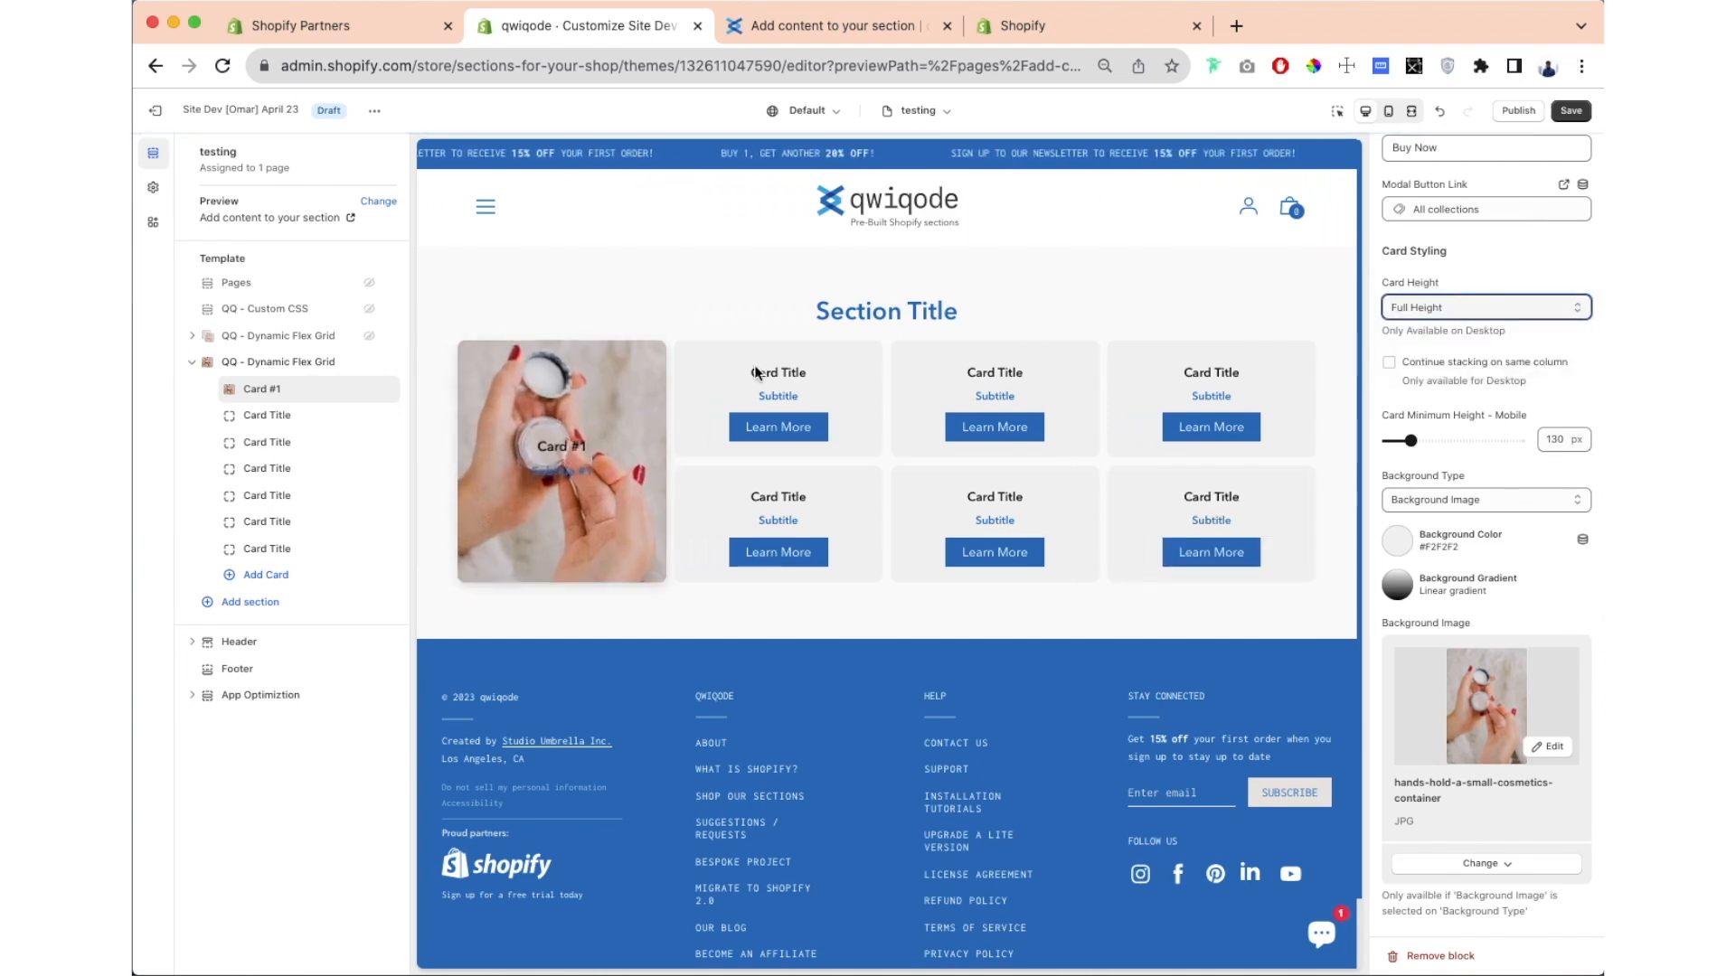
{"action": "left_click", "coordinate": [1414, 310]}
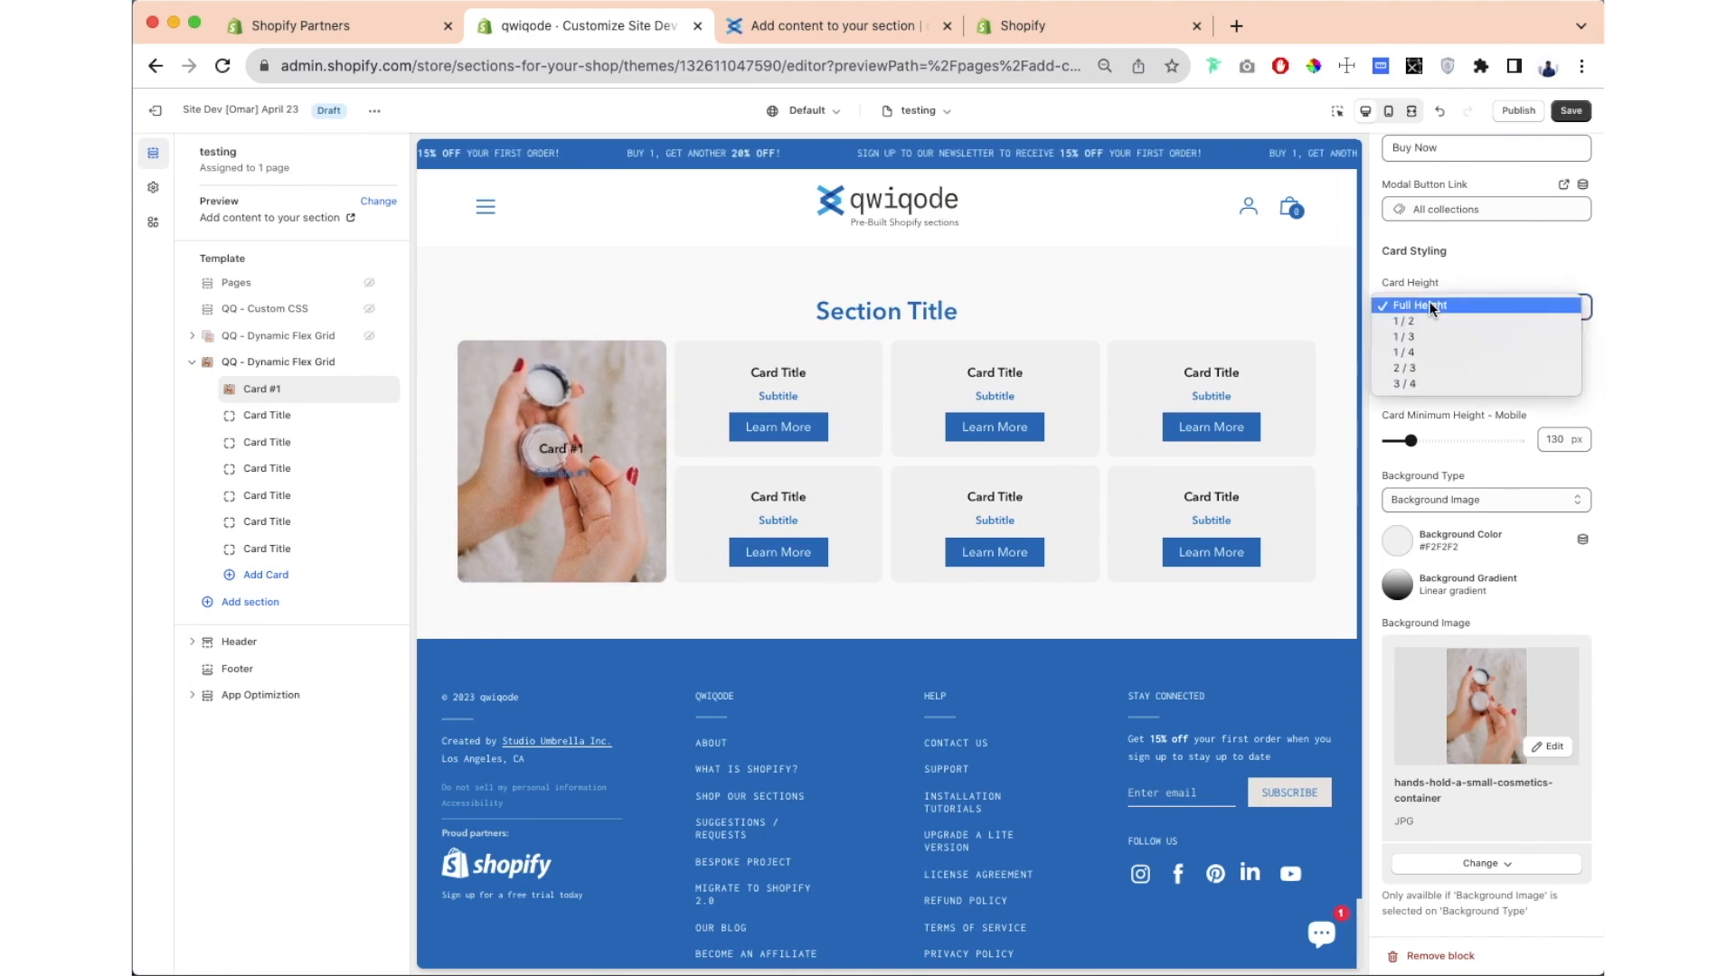
{"action": "left_click", "coordinate": [1485, 367]}
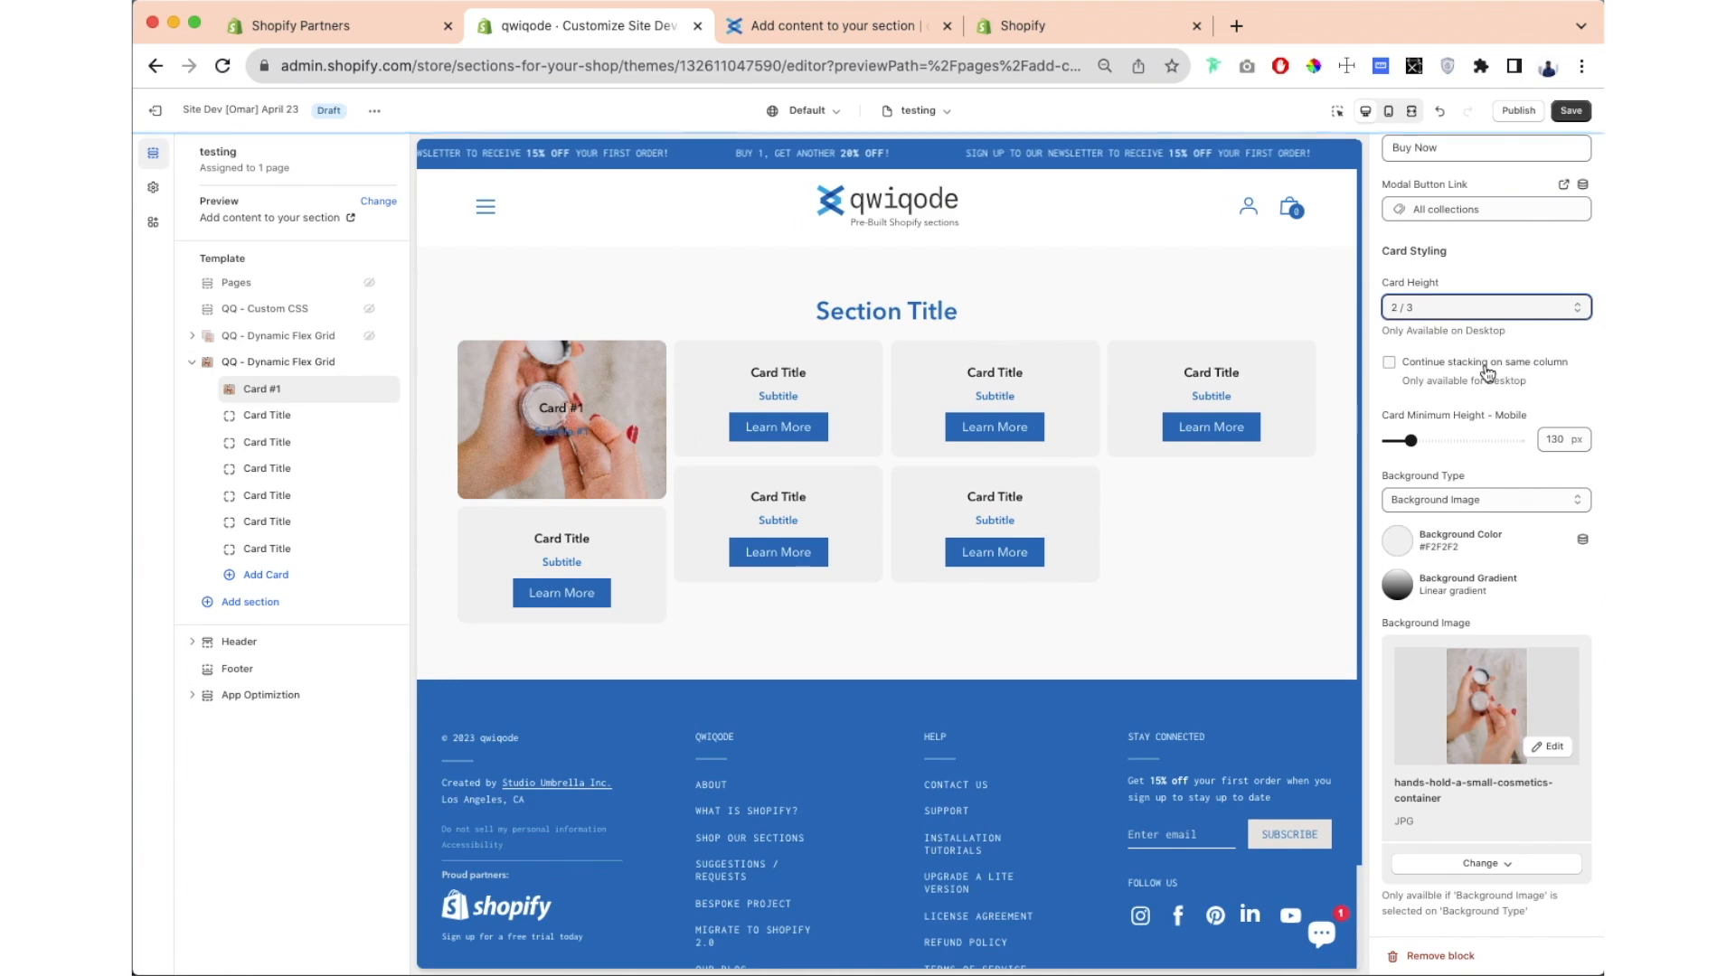
Step: Try left and right text alignment on Card #1, ending on center alignment
{"action": "scroll", "coordinate": [1465, 357], "scroll_direction": "down", "scroll_amount": 1}
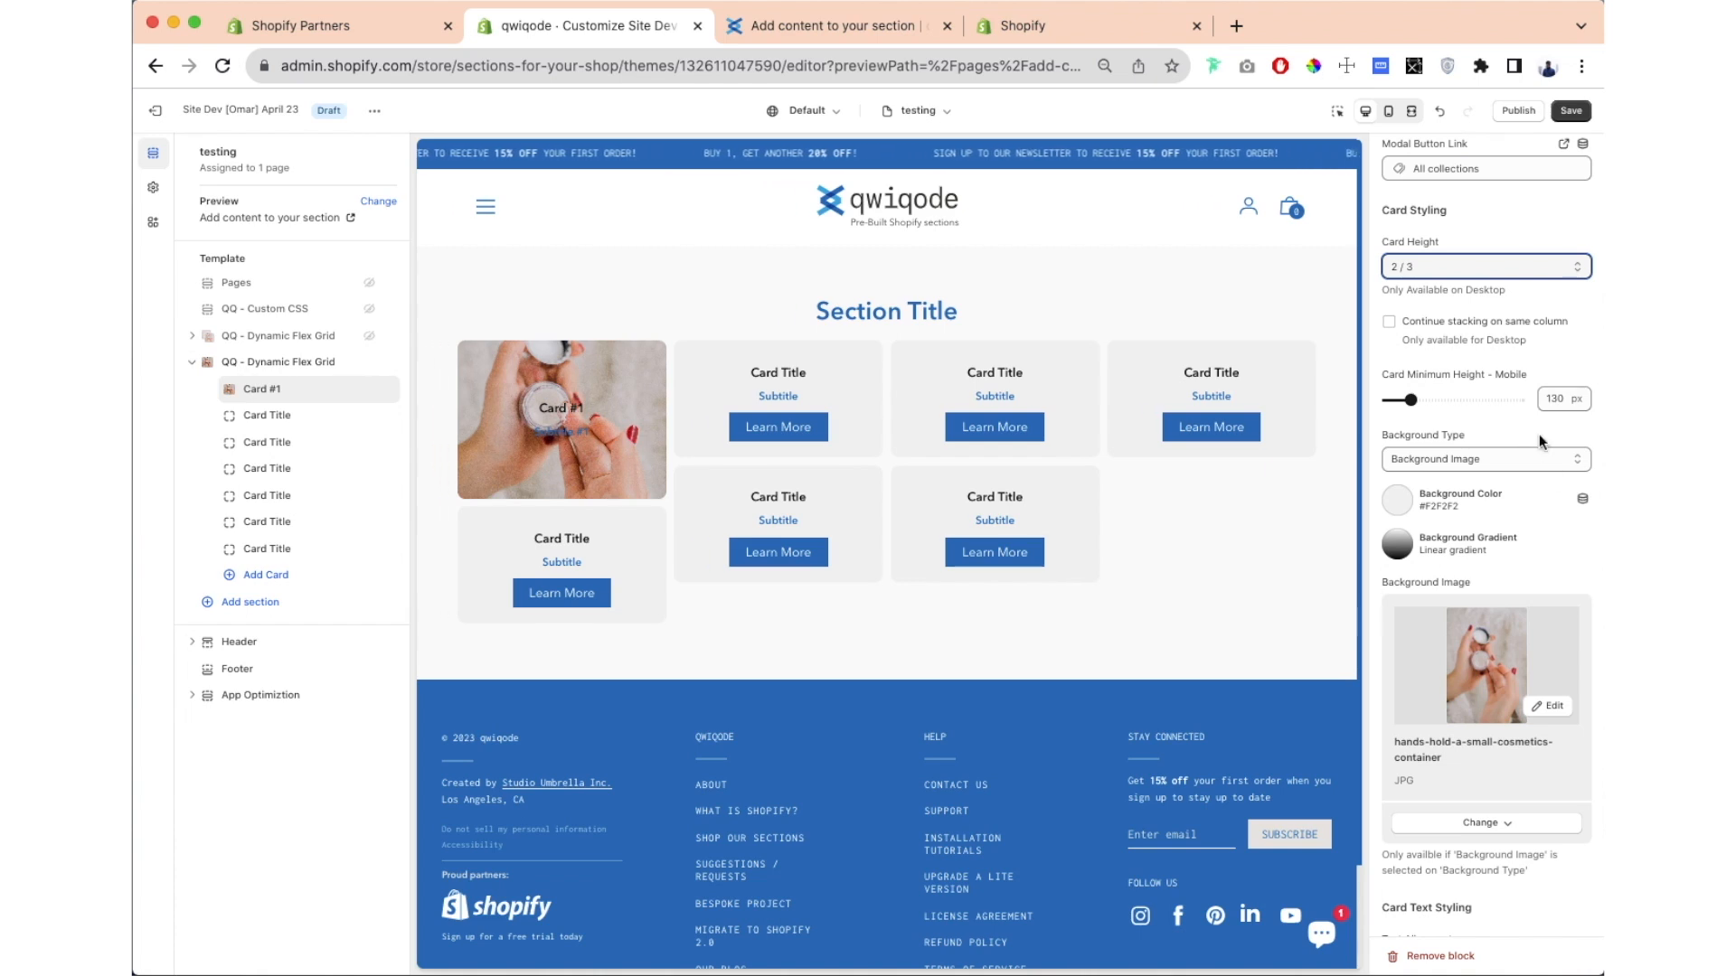
{"action": "scroll", "coordinate": [1479, 485], "scroll_direction": "down", "scroll_amount": 10}
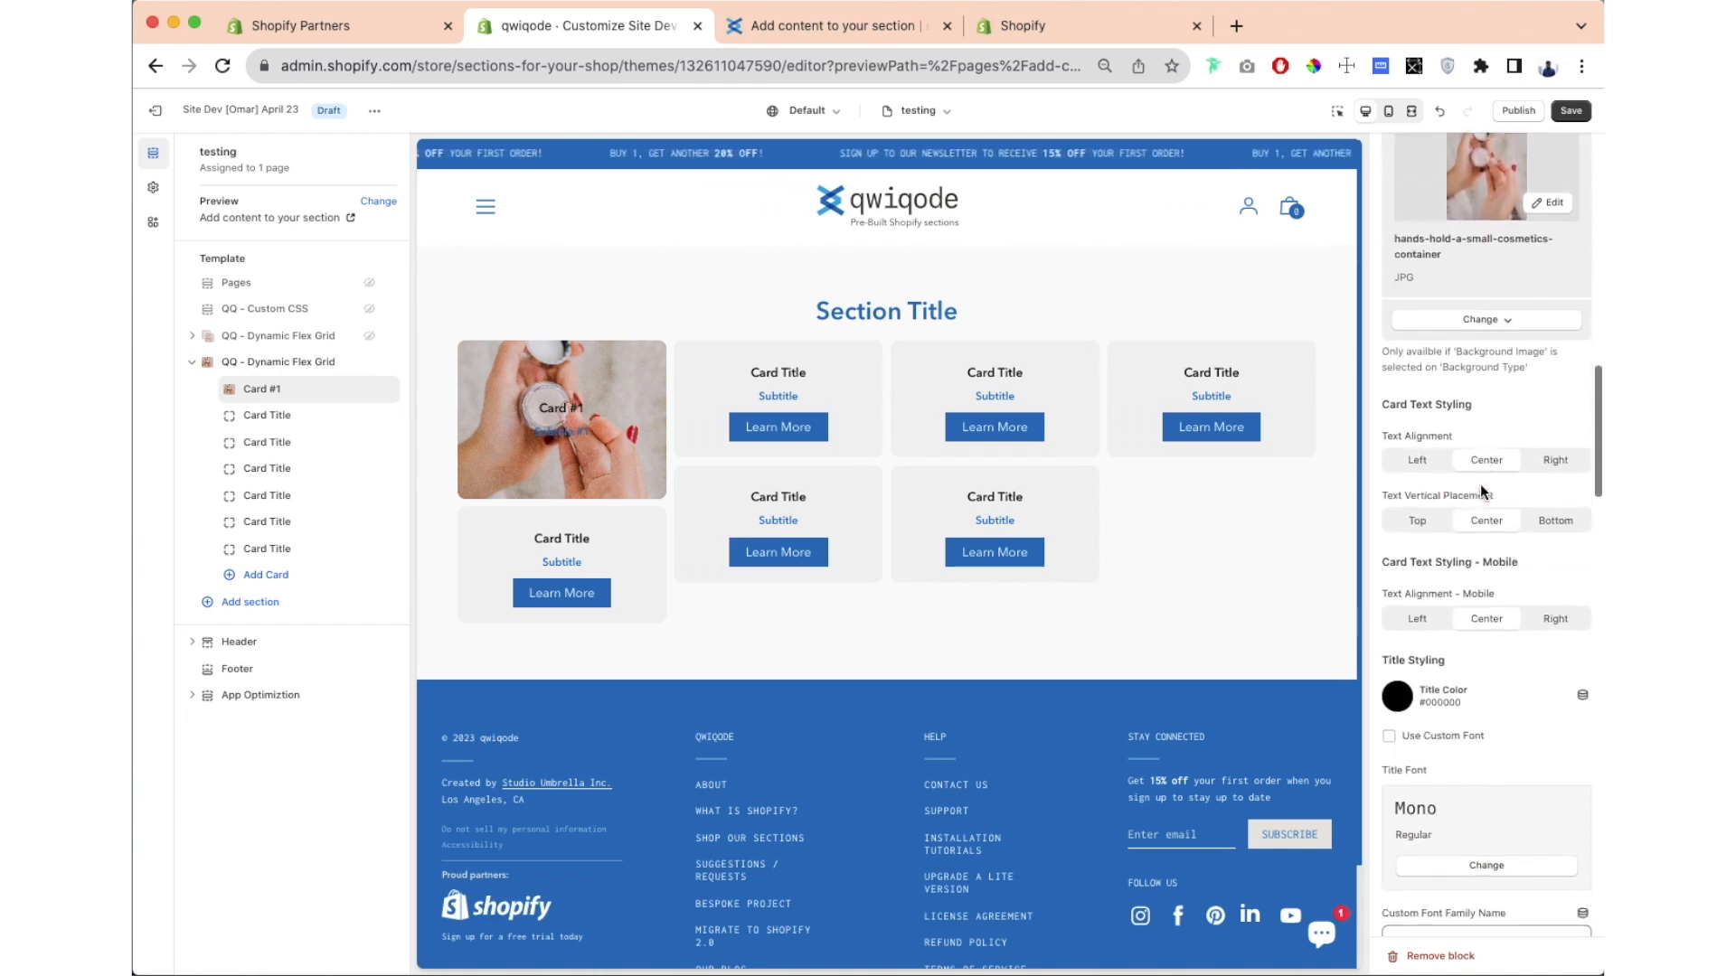
{"action": "scroll", "coordinate": [1479, 485], "scroll_direction": "down", "scroll_amount": 1}
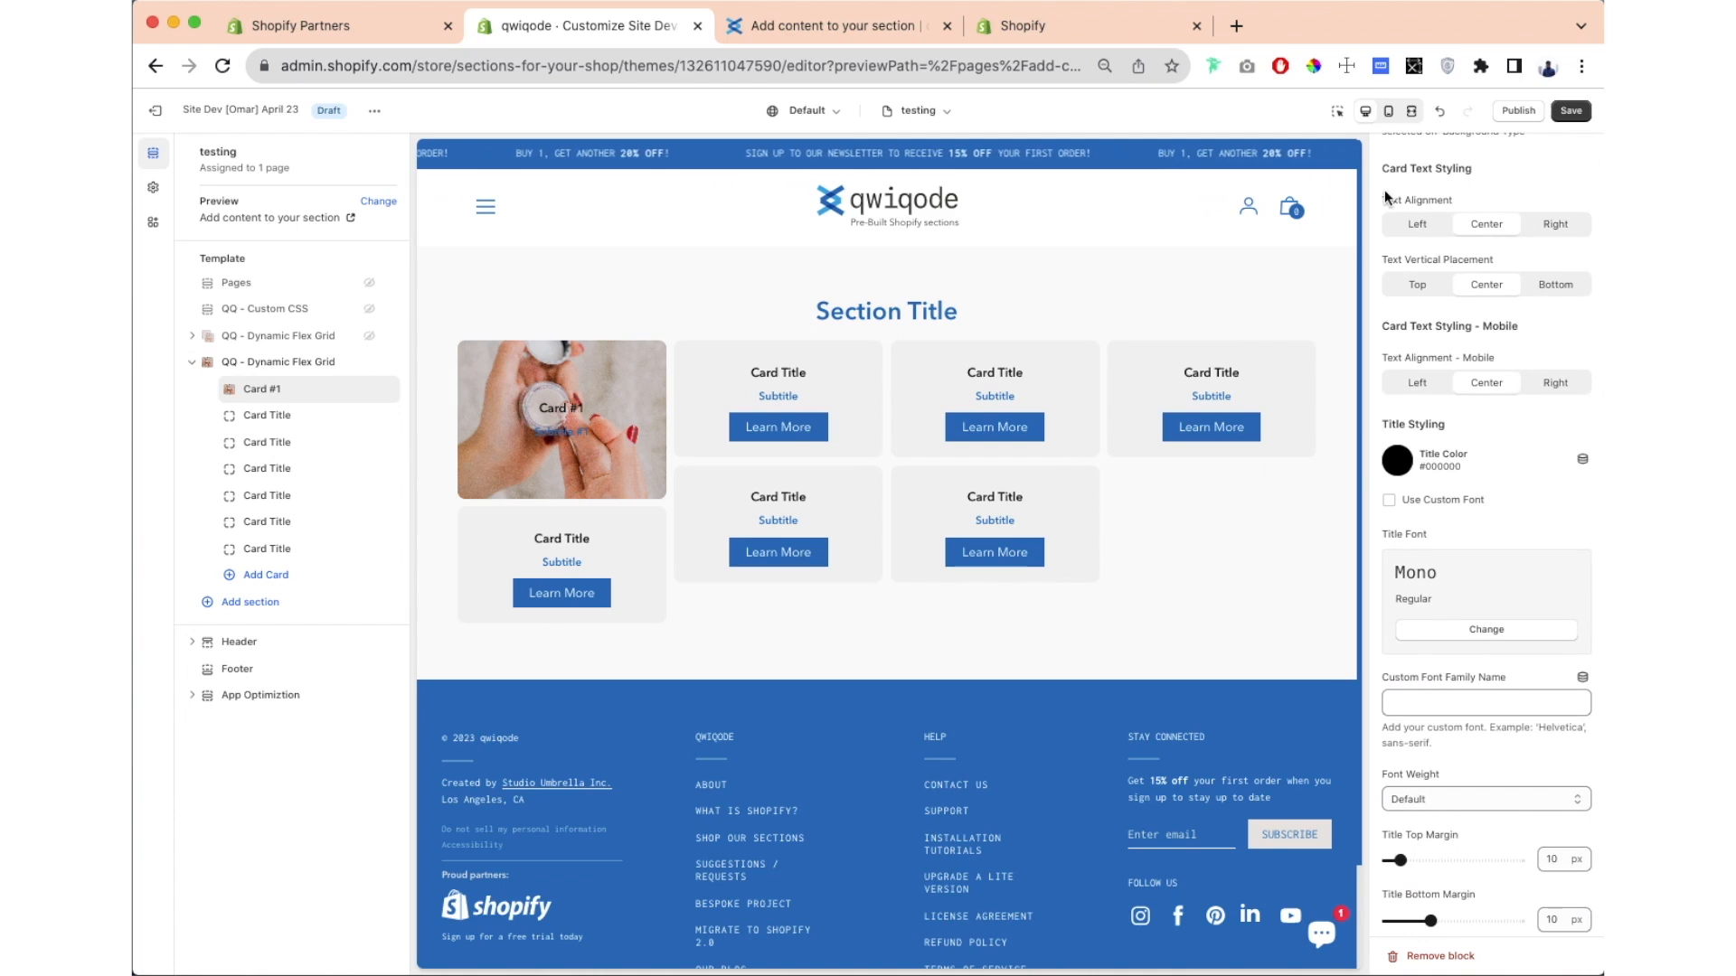
{"action": "left_click", "coordinate": [1425, 232]}
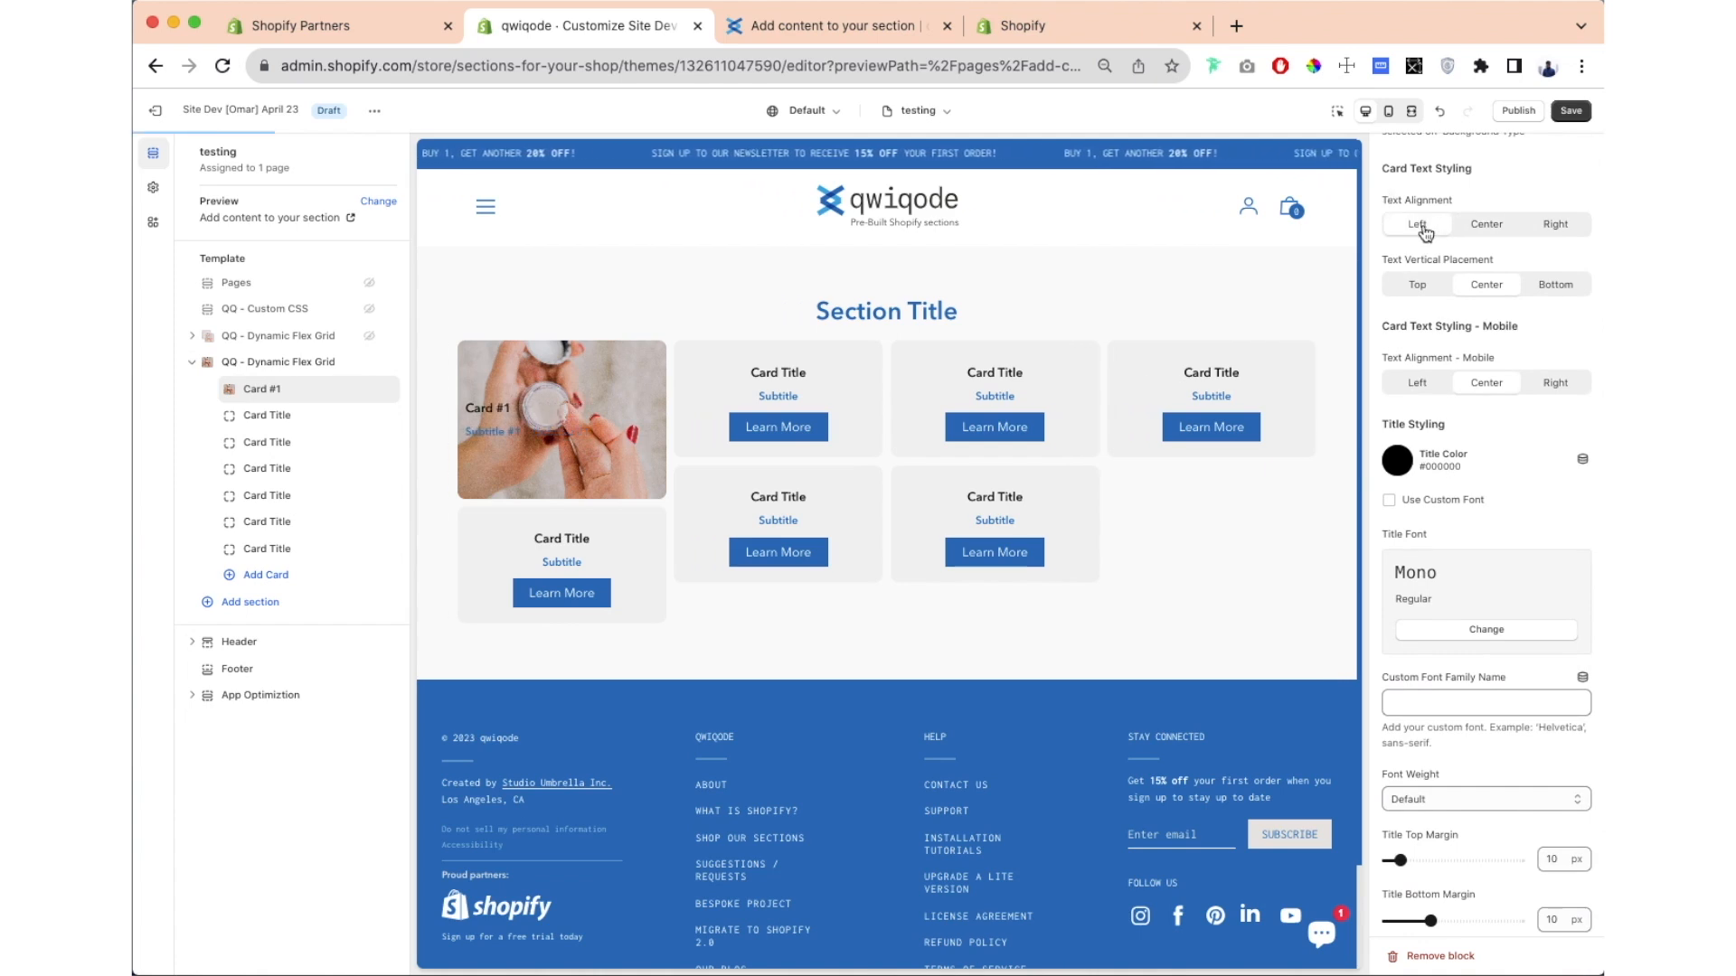
{"action": "left_click", "coordinate": [1479, 233]}
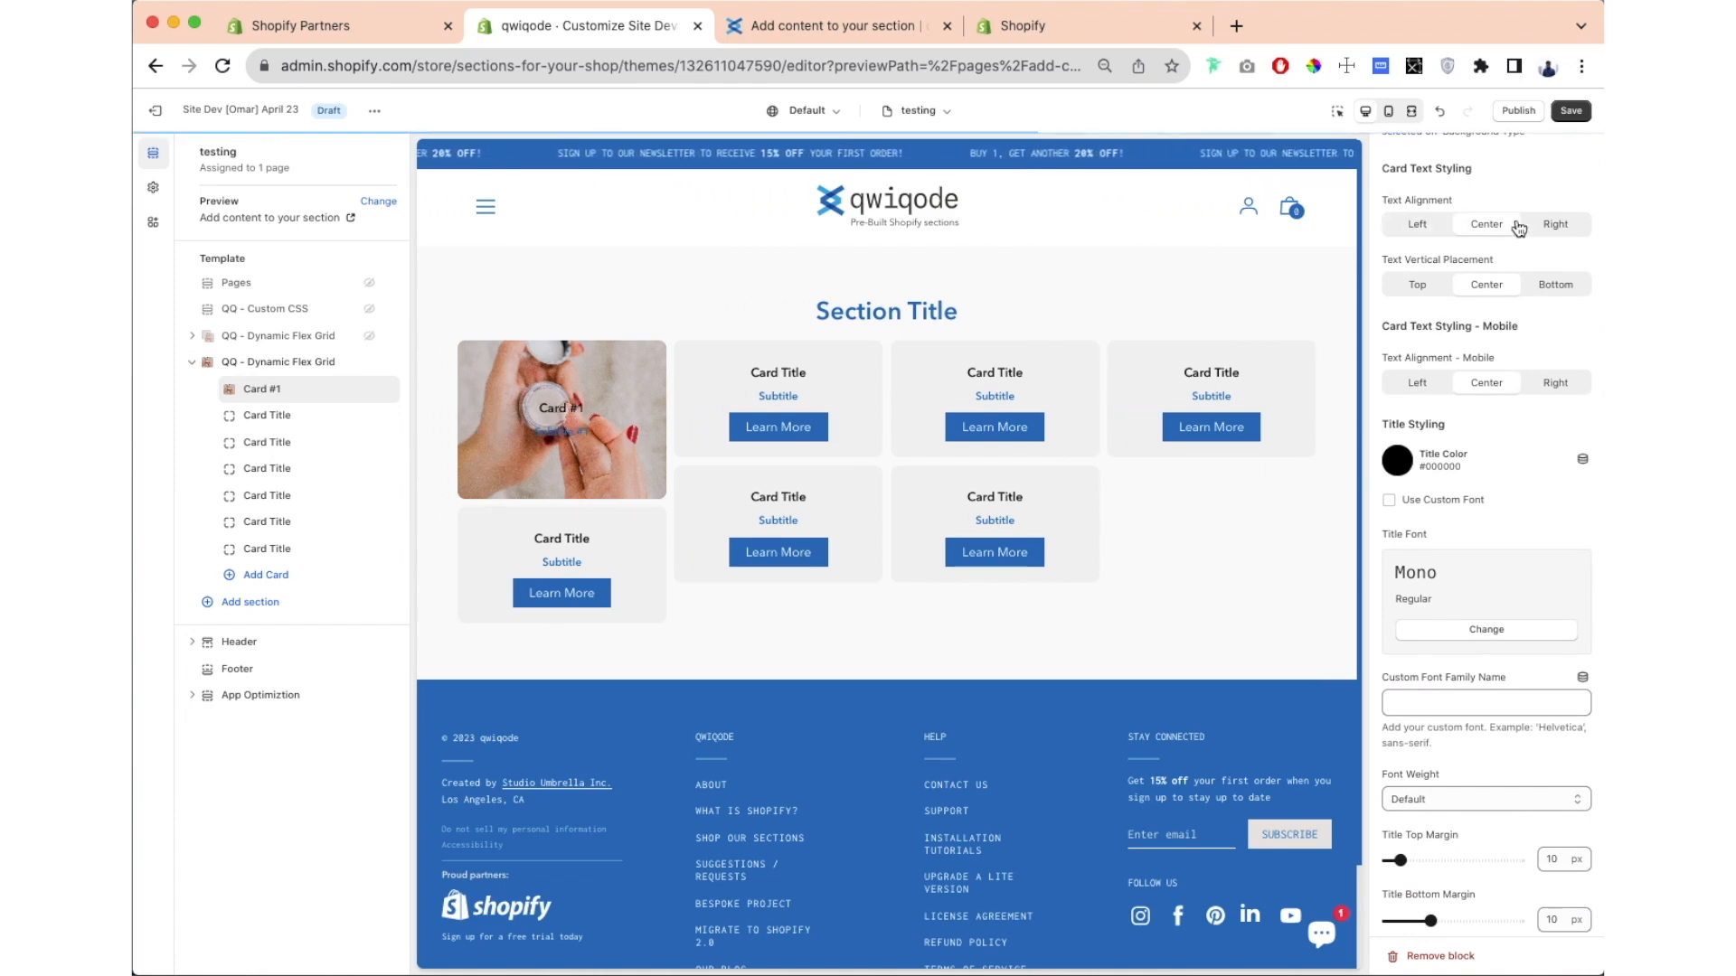
{"action": "left_click", "coordinate": [1555, 226]}
{"action": "left_click", "coordinate": [1486, 224]}
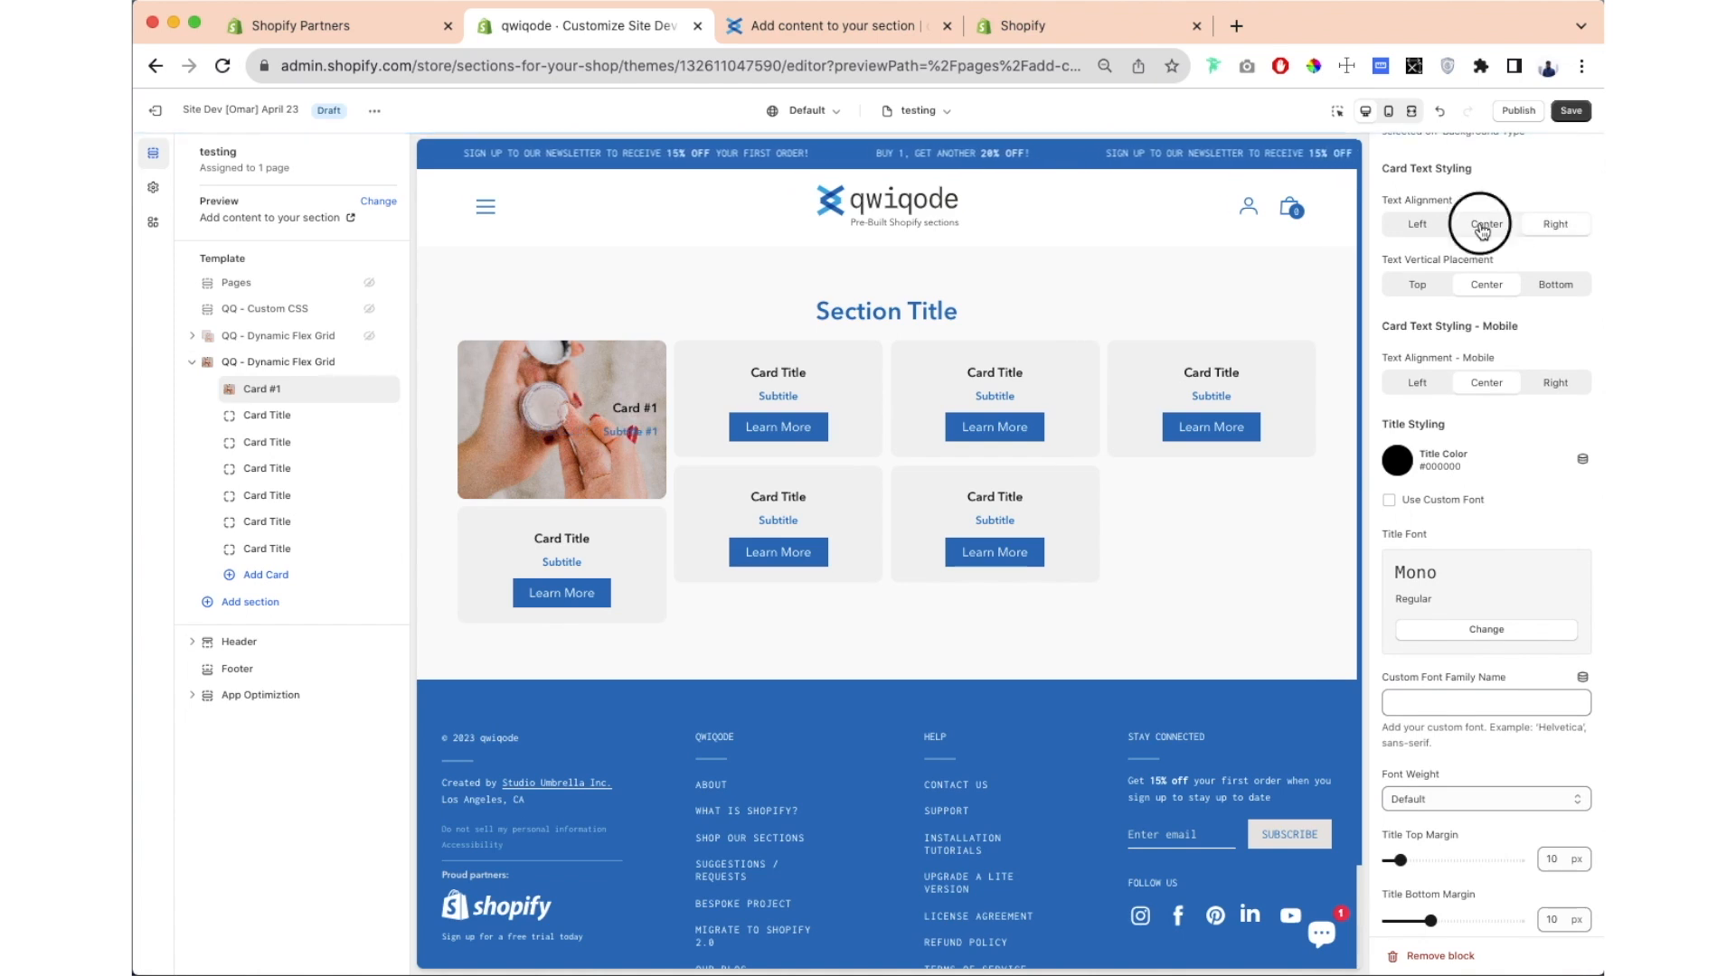
Step: Try top and bottom vertical text placement on Card #1, ending on center placement
{"action": "left_click", "coordinate": [1411, 290]}
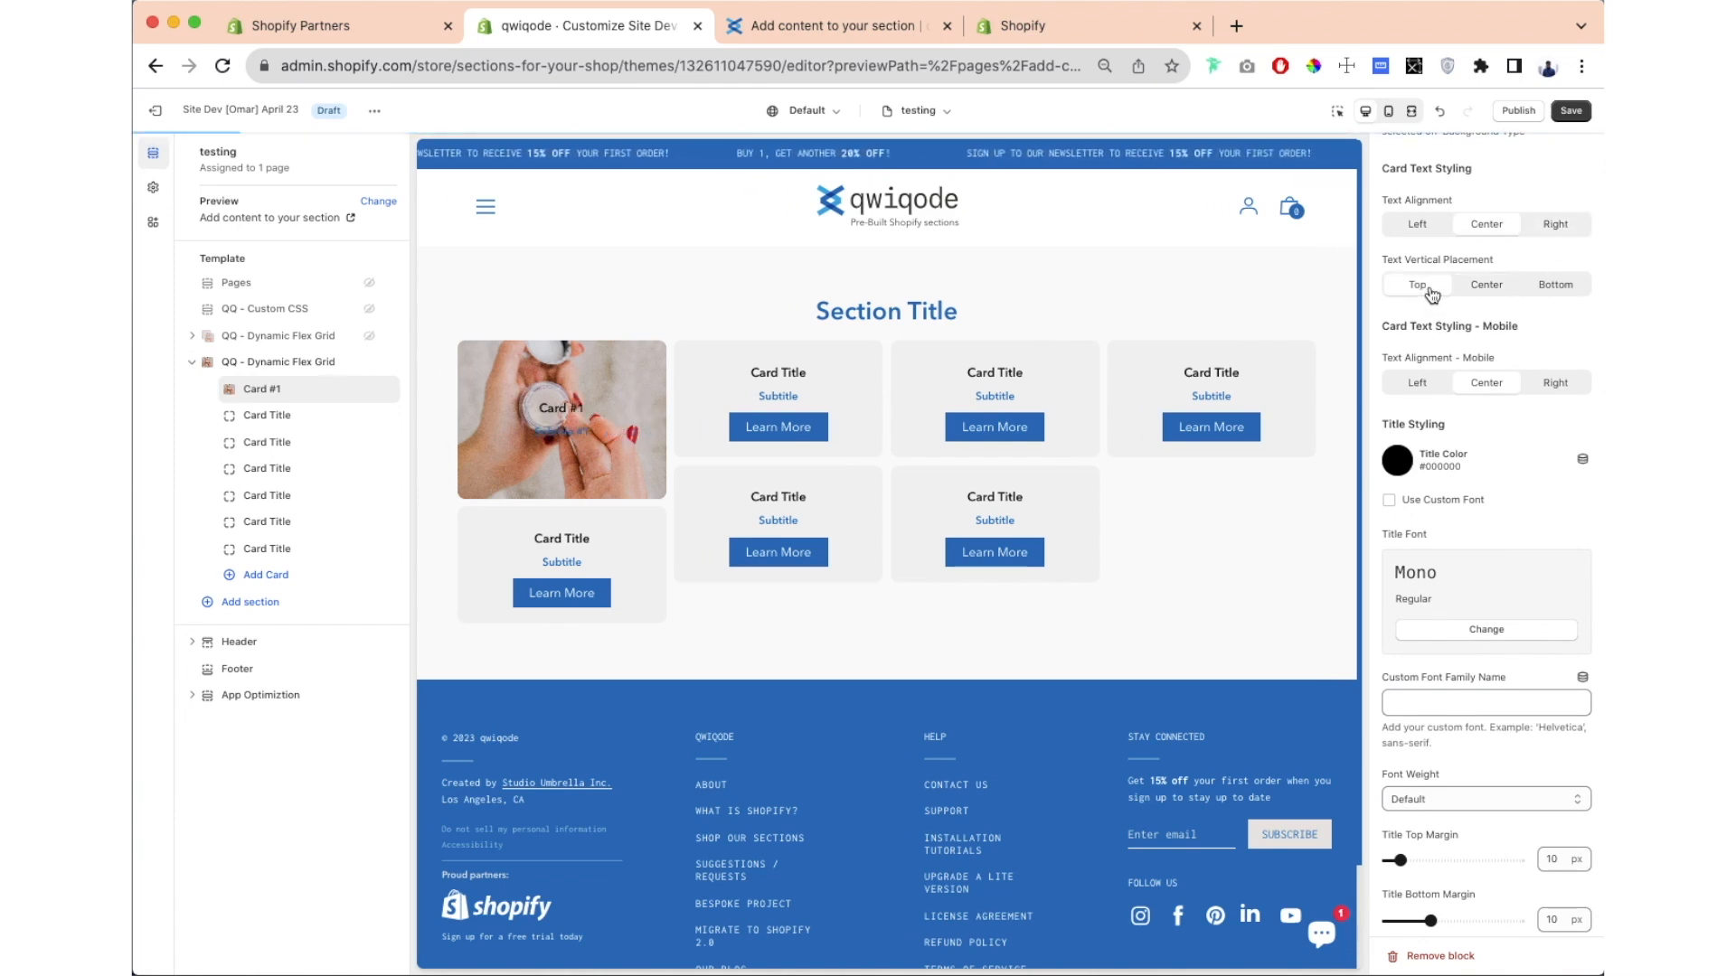
{"action": "left_click", "coordinate": [1490, 291]}
{"action": "left_click", "coordinate": [1548, 286]}
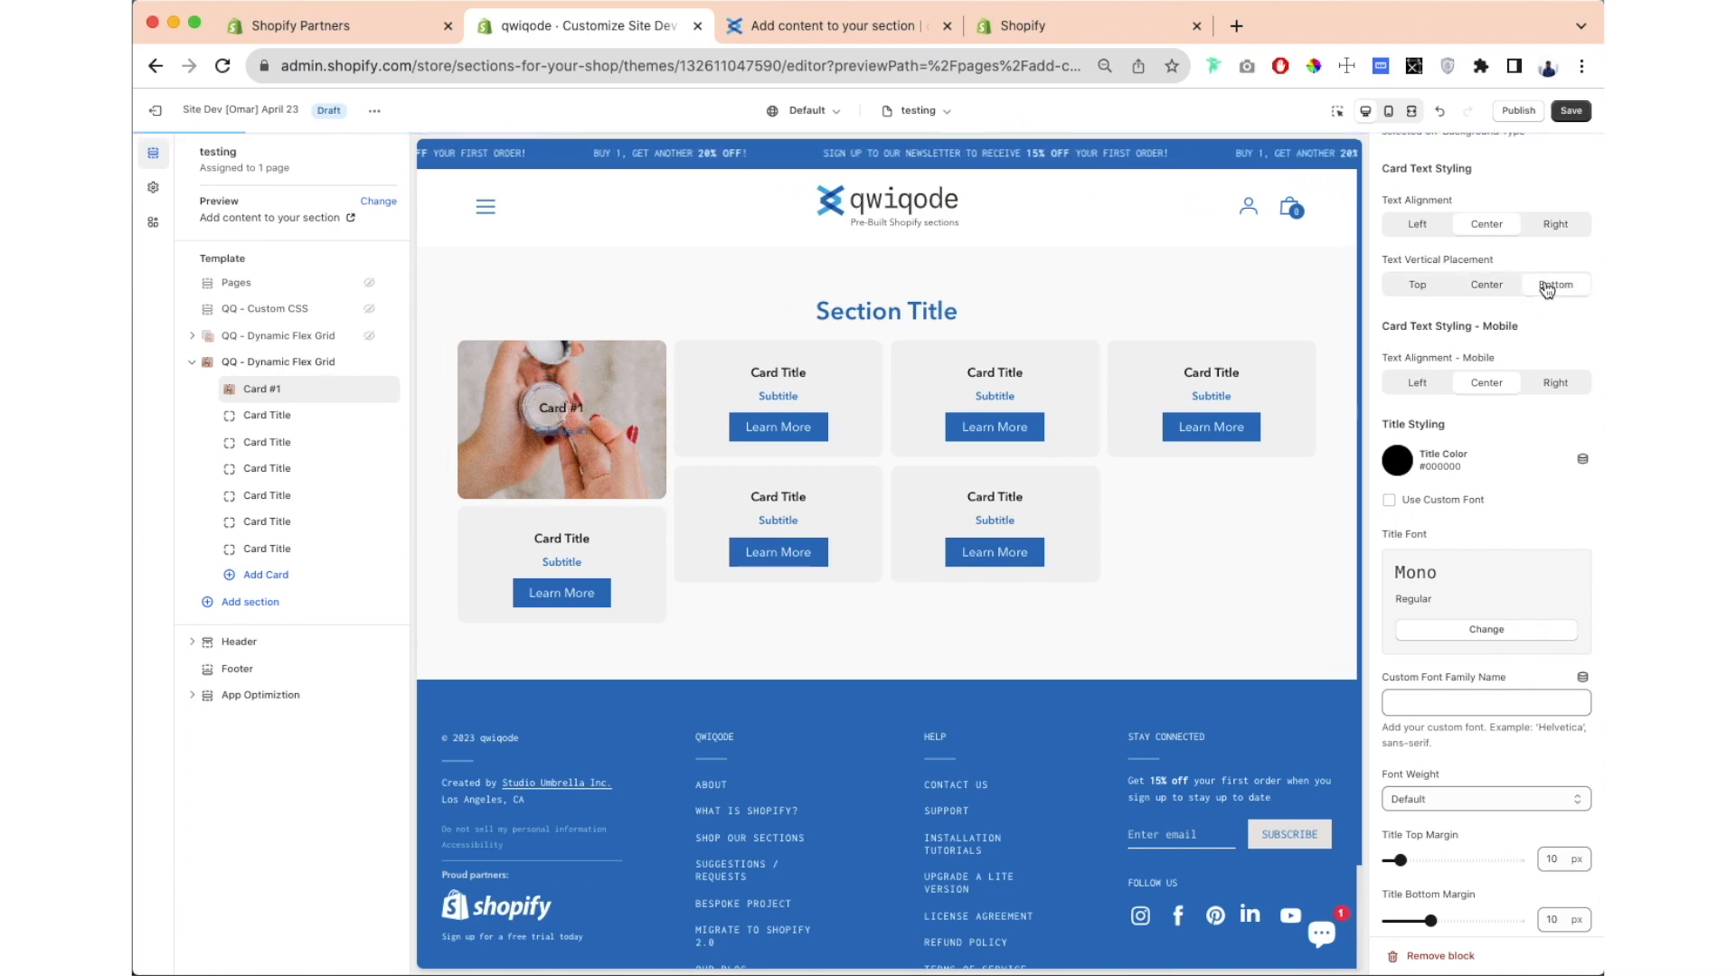
{"action": "left_click", "coordinate": [1481, 288]}
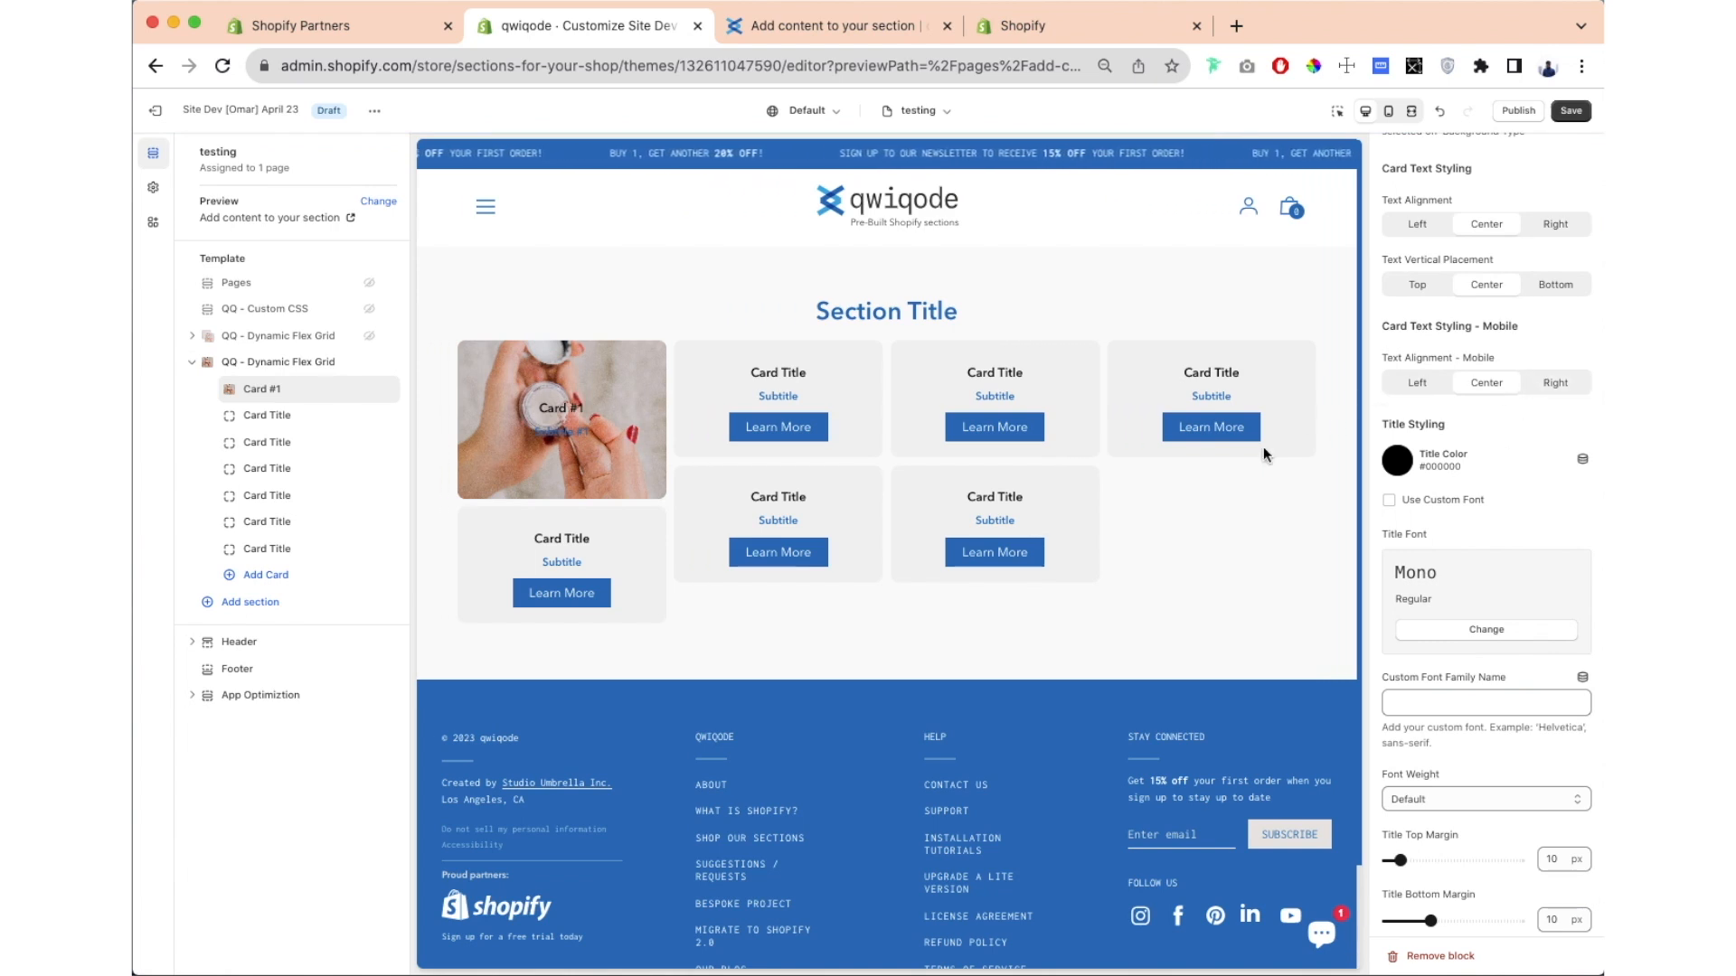
Step: Set Card #1's title color to white (#FFFFFF)
{"action": "left_click", "coordinate": [1411, 470]}
{"action": "left_click", "coordinate": [1399, 420]}
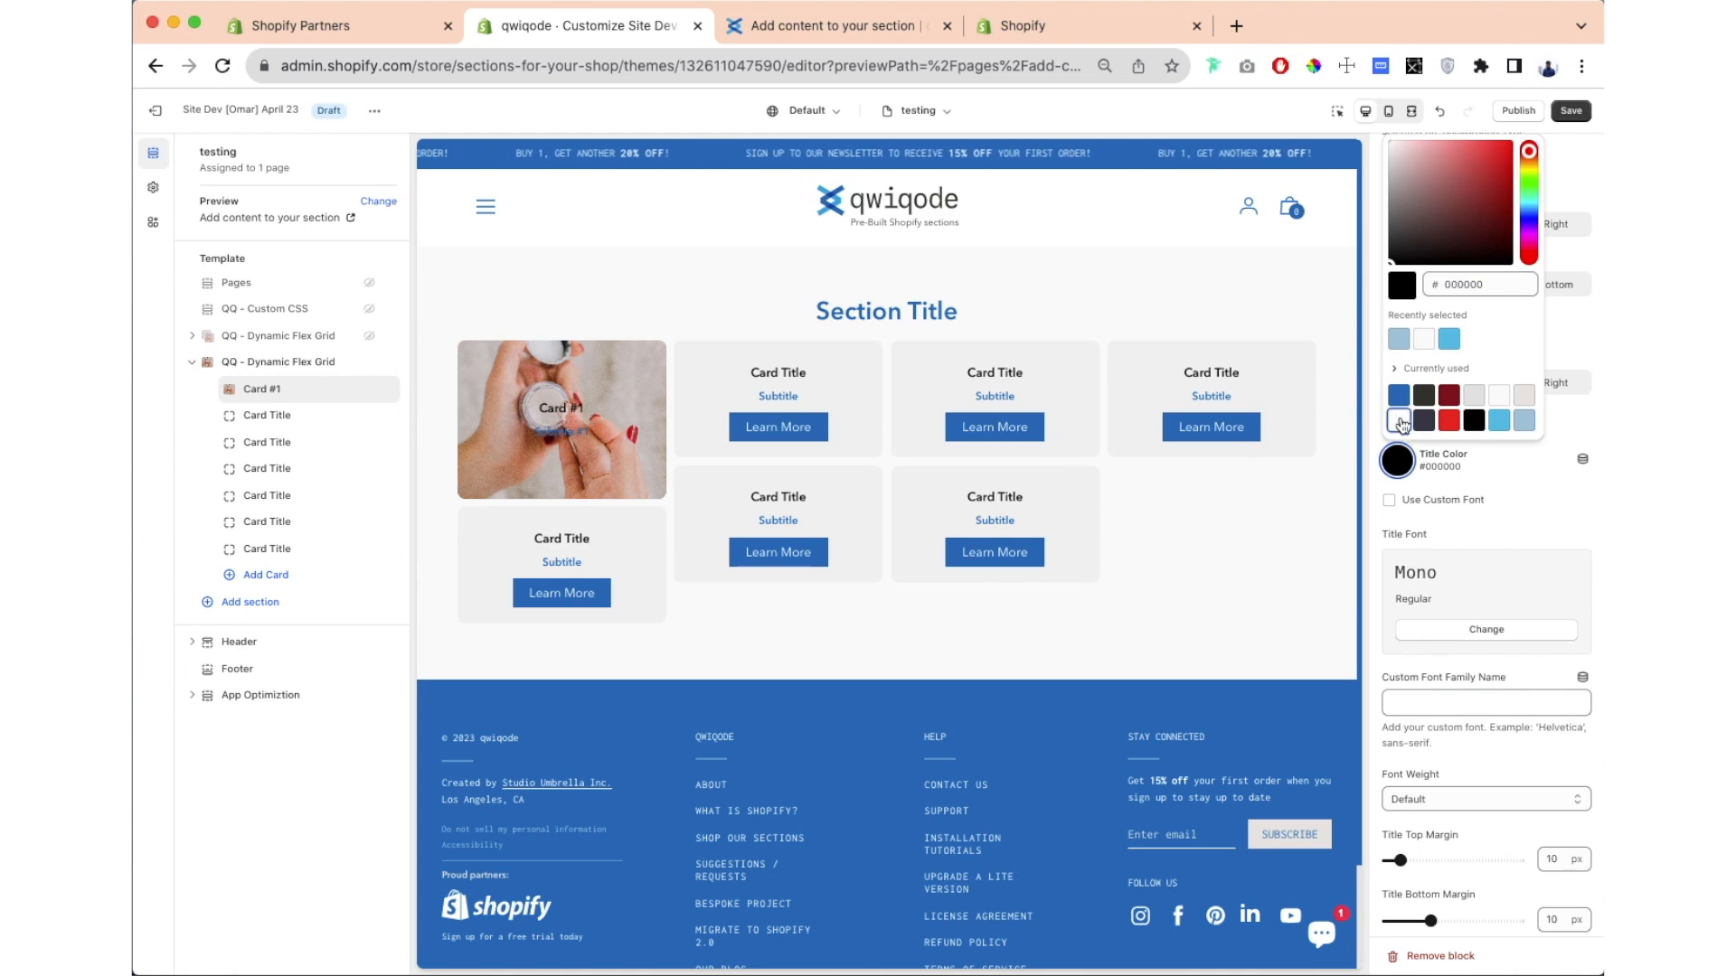
{"action": "left_click", "coordinate": [1393, 518]}
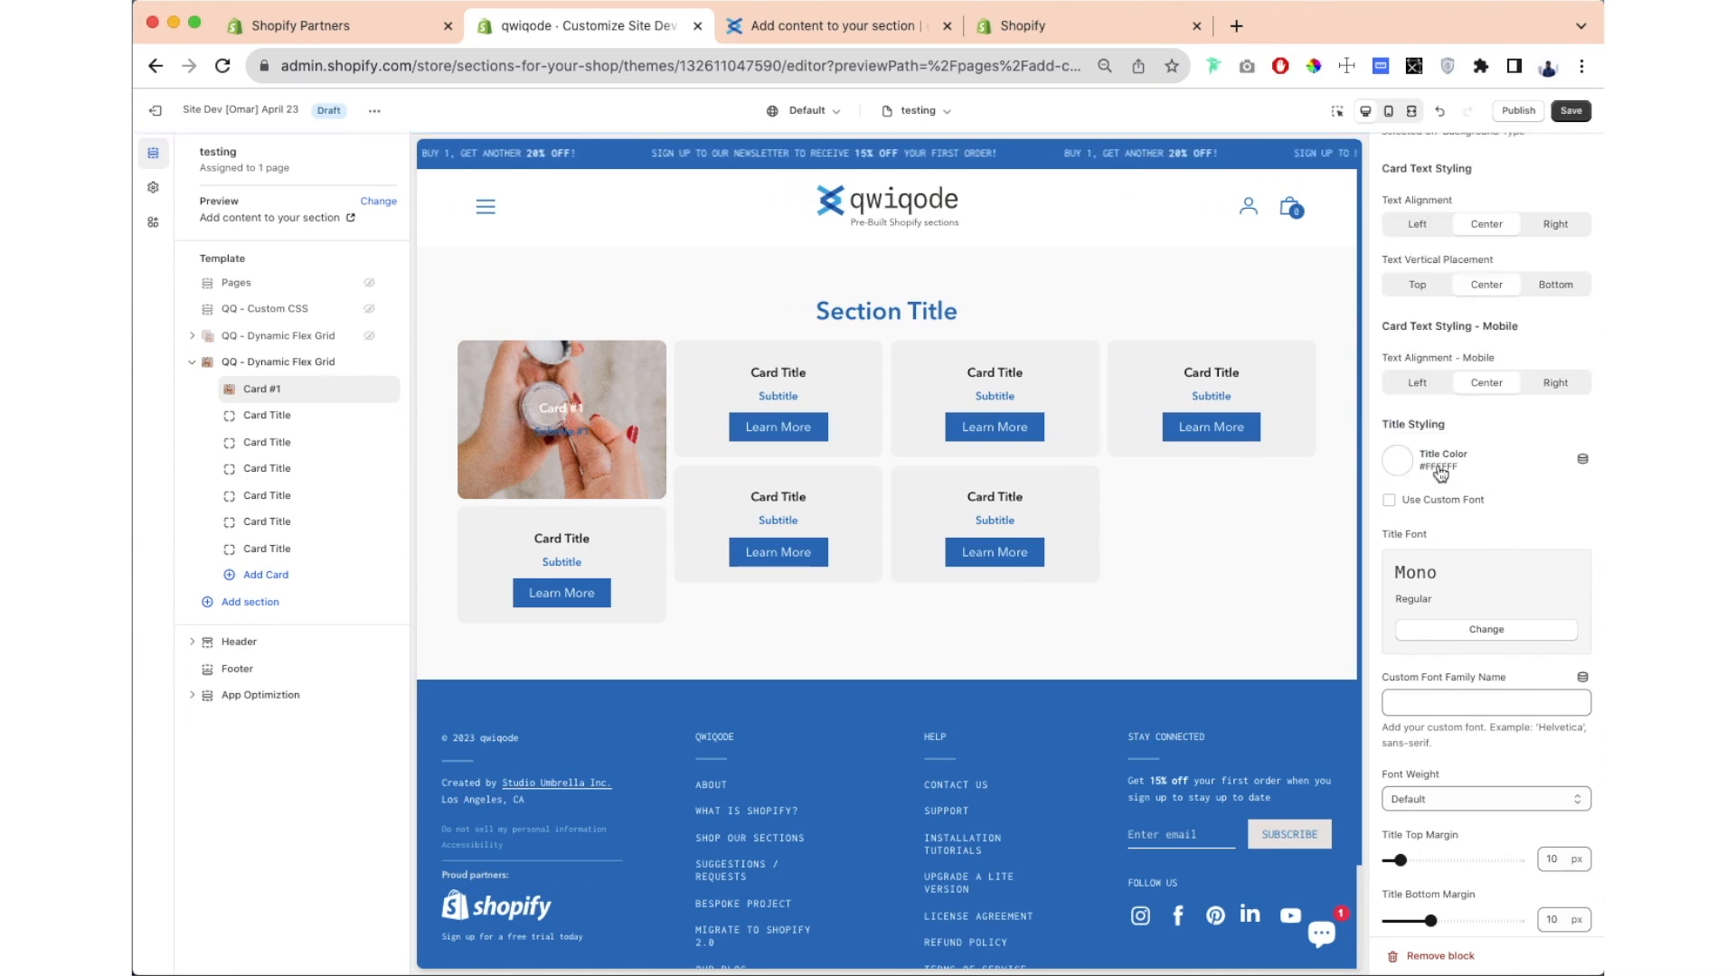
Step: Set Card #1's text block color to white (#FFFFFF)
{"action": "scroll", "coordinate": [1402, 506], "scroll_direction": "down", "scroll_amount": 5}
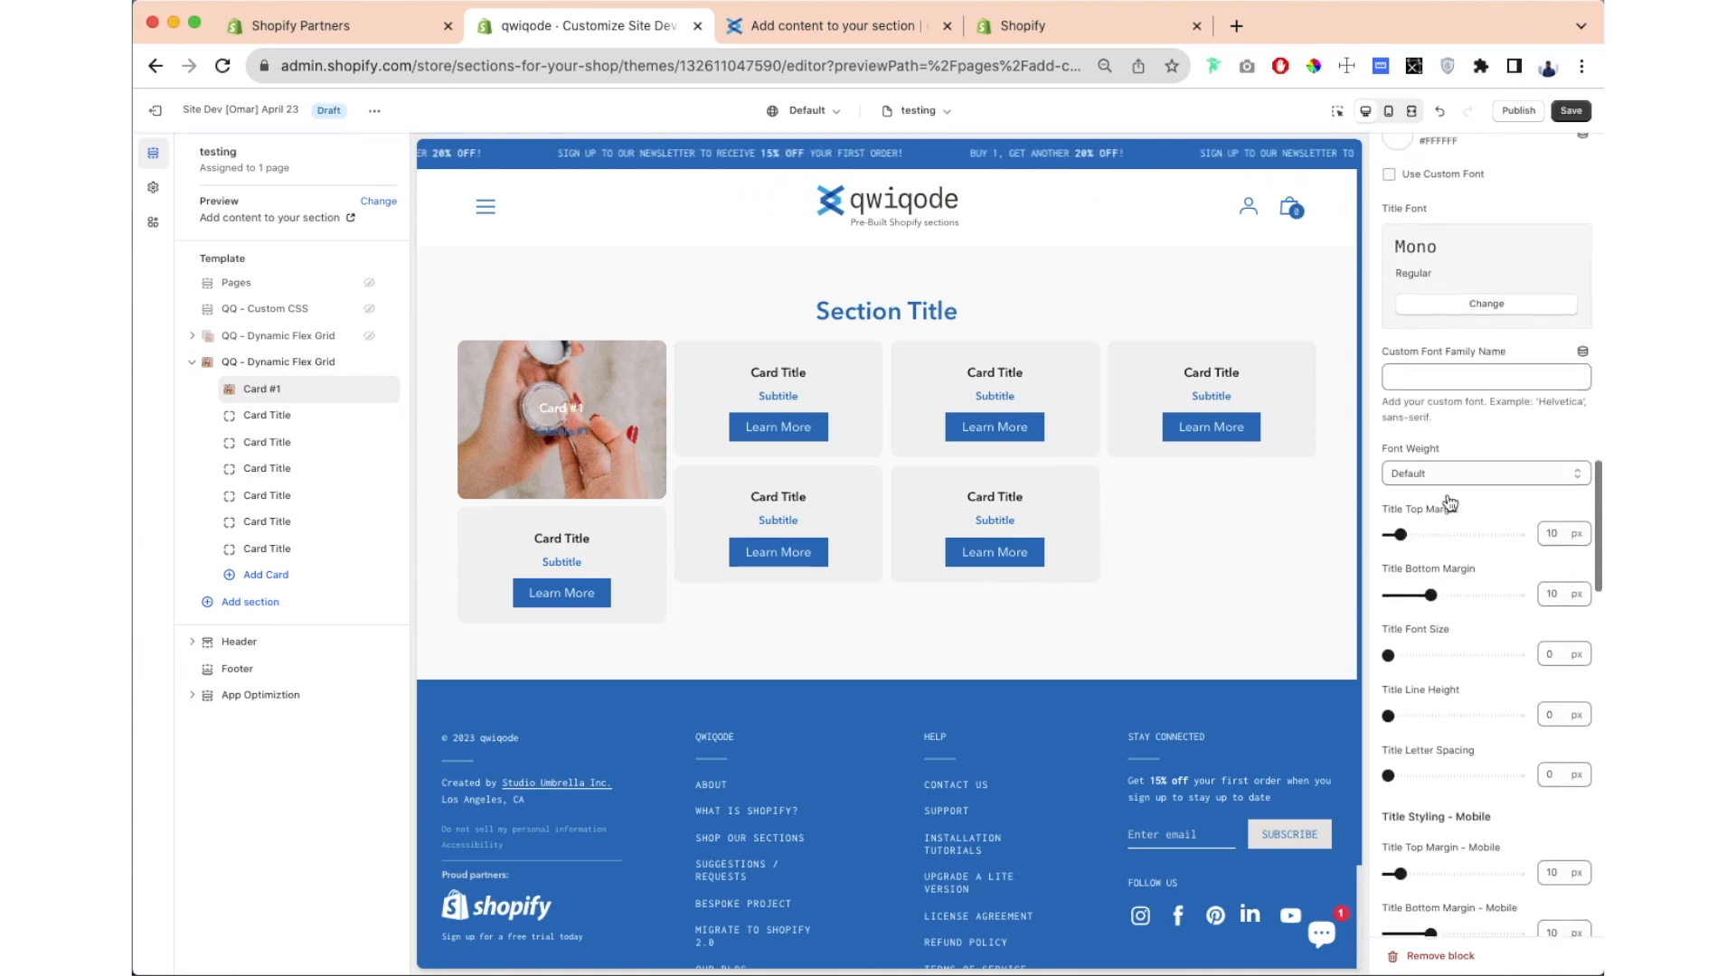
{"action": "scroll", "coordinate": [1419, 566], "scroll_direction": "down", "scroll_amount": 3}
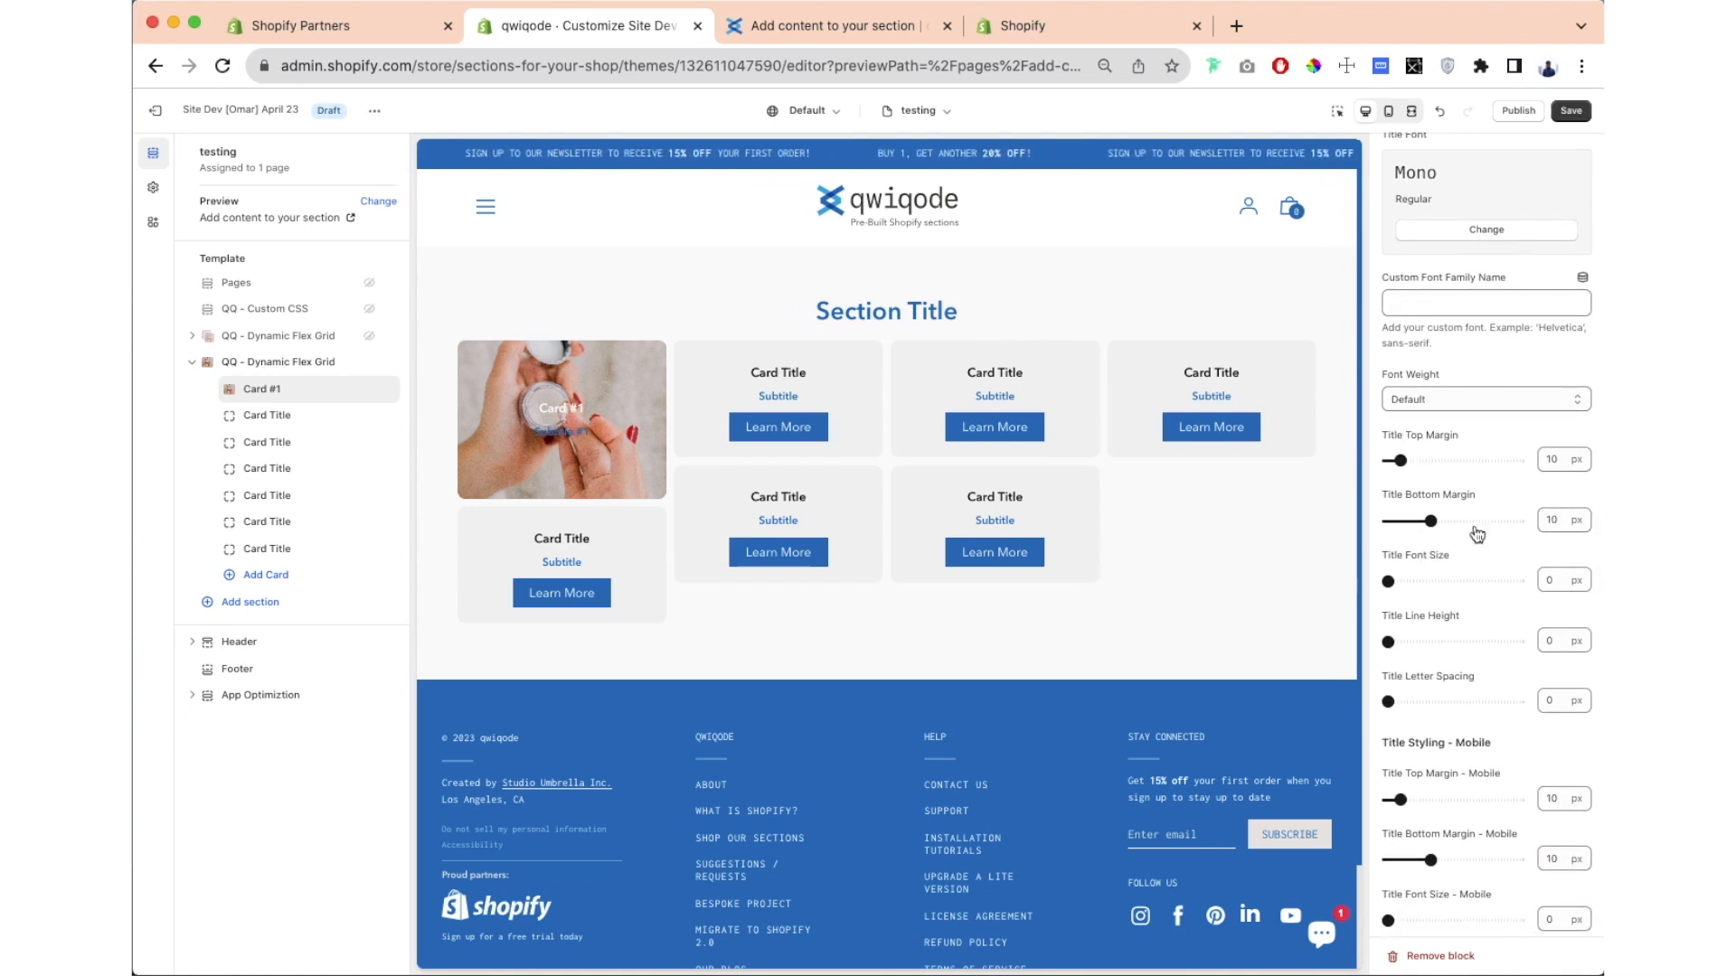
{"action": "scroll", "coordinate": [1455, 570], "scroll_direction": "down", "scroll_amount": 3}
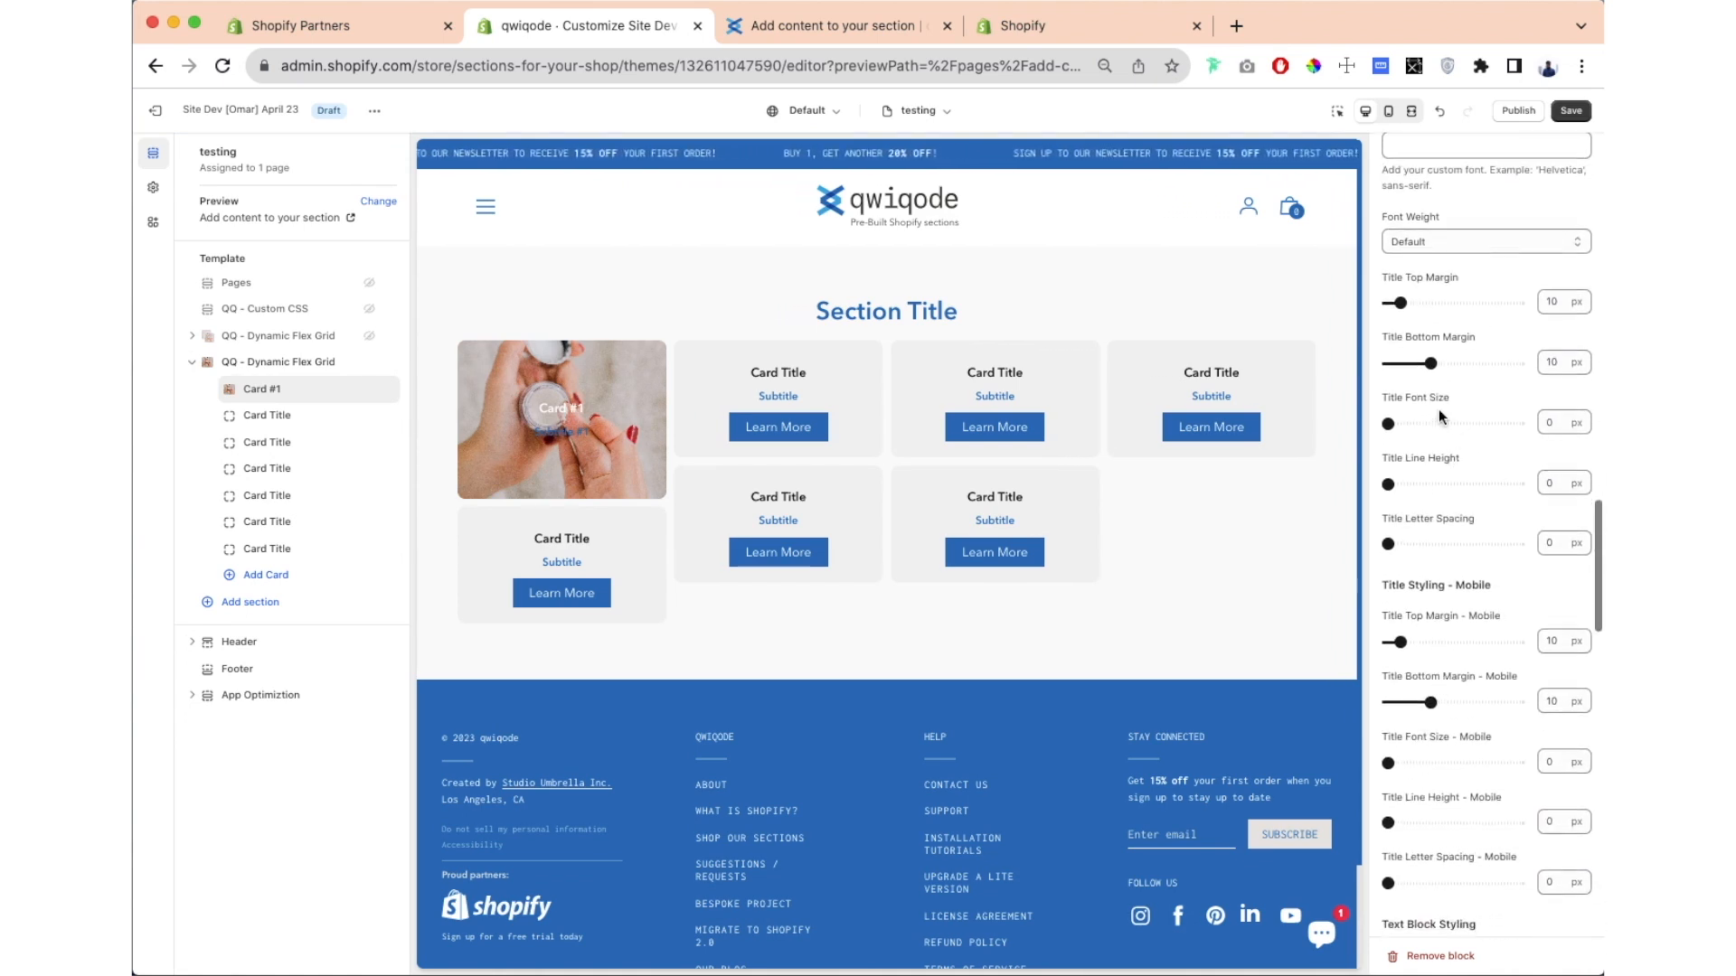
{"action": "scroll", "coordinate": [1444, 528], "scroll_direction": "down", "scroll_amount": 9}
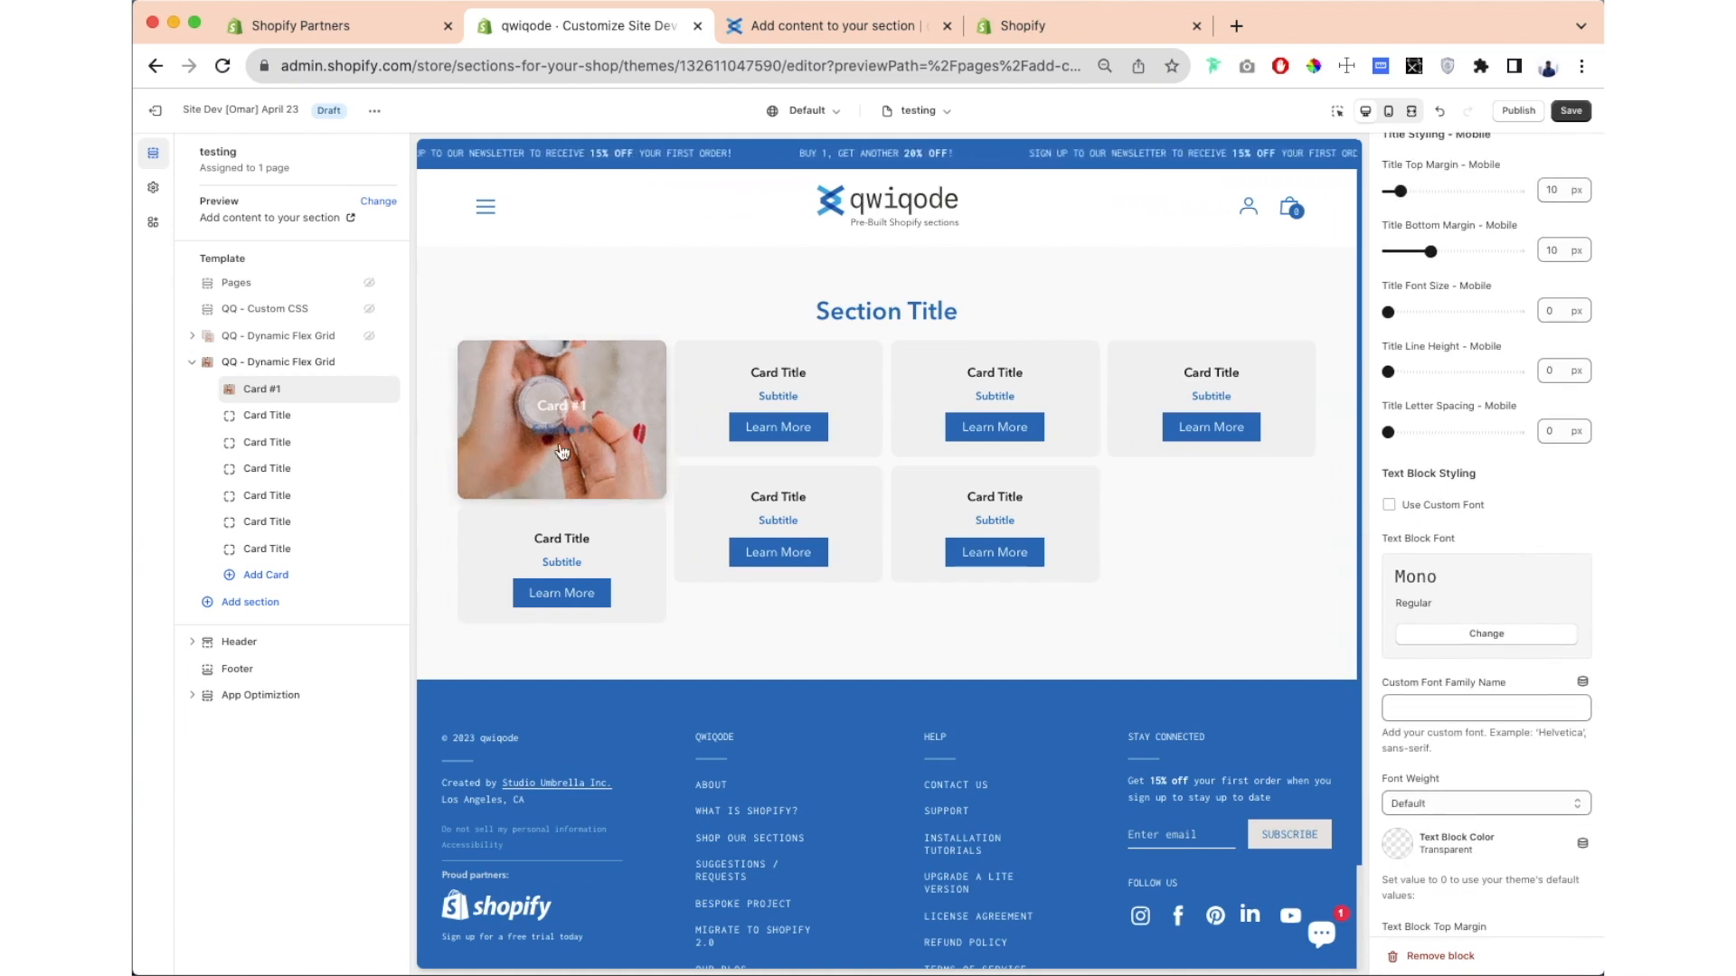
{"action": "scroll", "coordinate": [1422, 523], "scroll_direction": "down", "scroll_amount": 2}
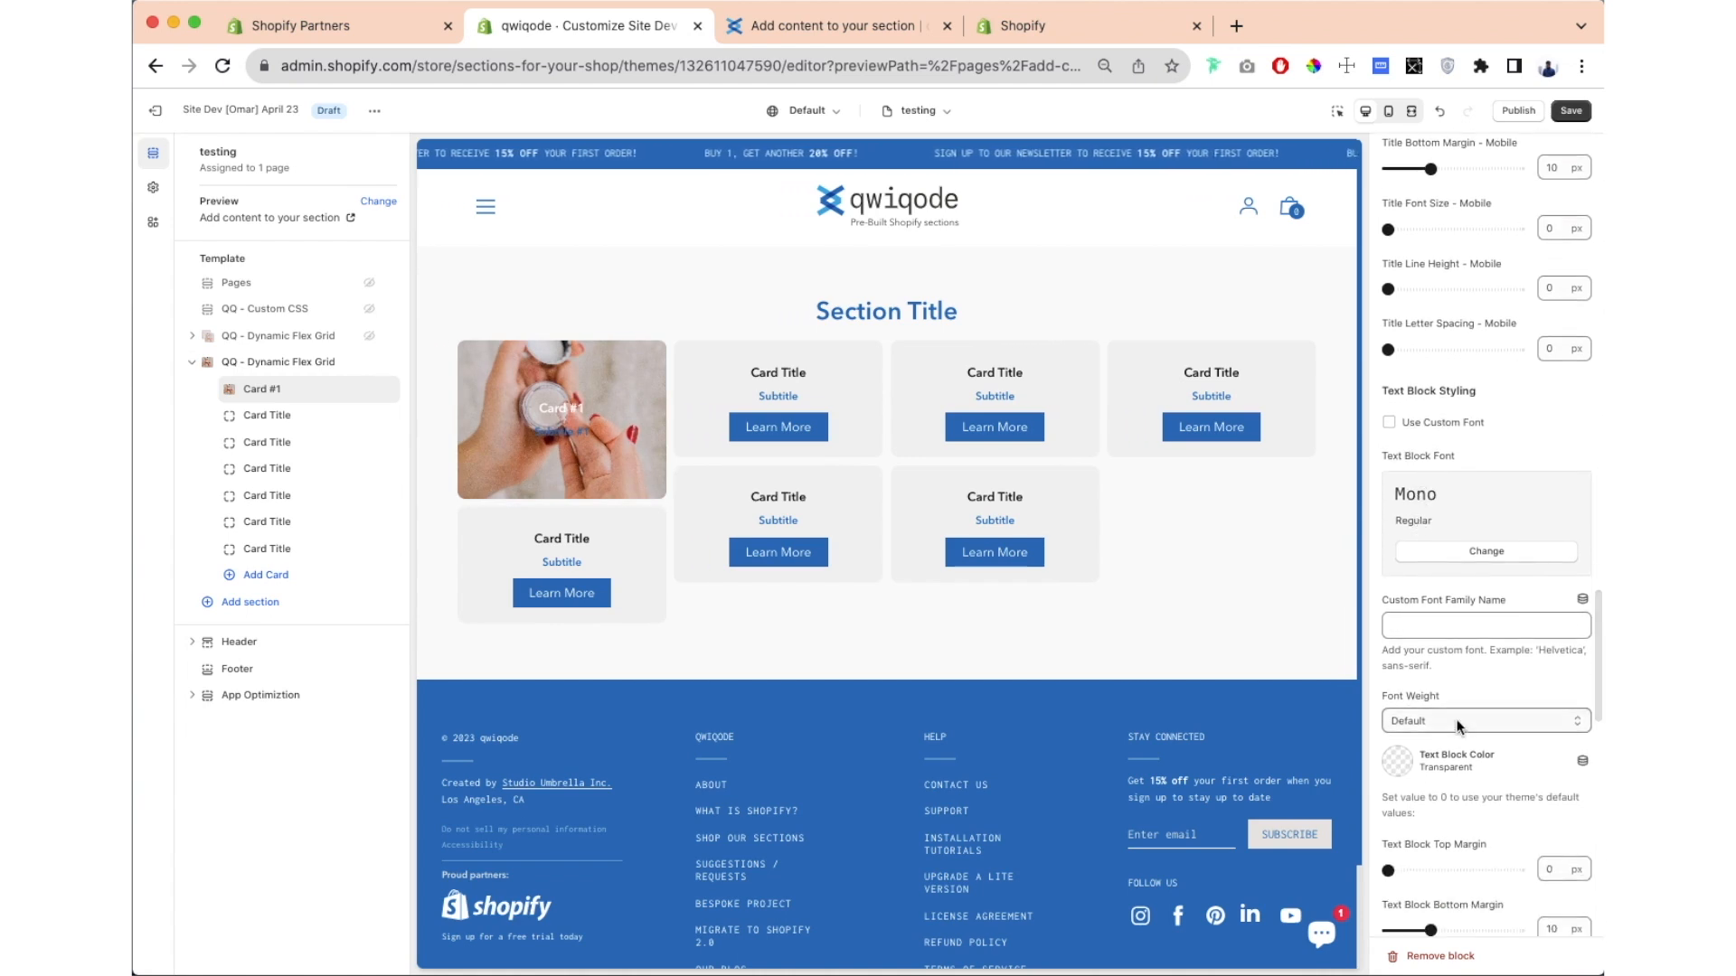
{"action": "left_click", "coordinate": [1404, 773]}
{"action": "left_click", "coordinate": [1407, 701]}
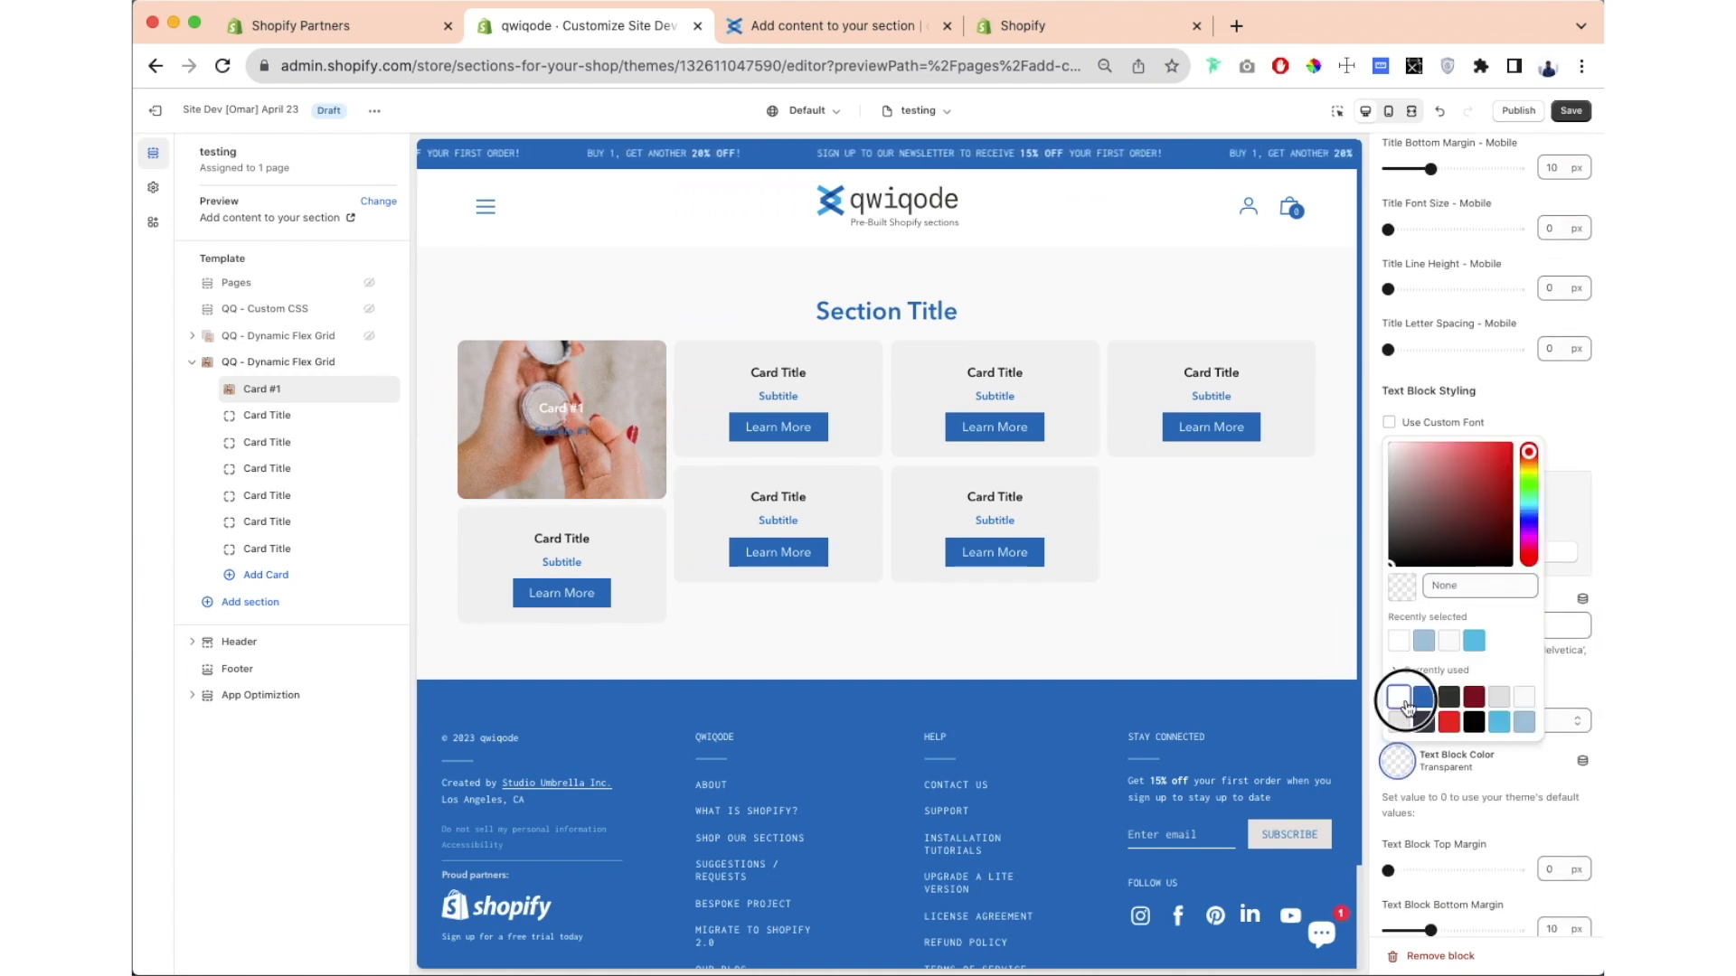
{"action": "left_click", "coordinate": [1377, 634]}
Step: Set Card #1's button label to "Learn More"
{"action": "scroll", "coordinate": [1498, 619], "scroll_direction": "down", "scroll_amount": 10}
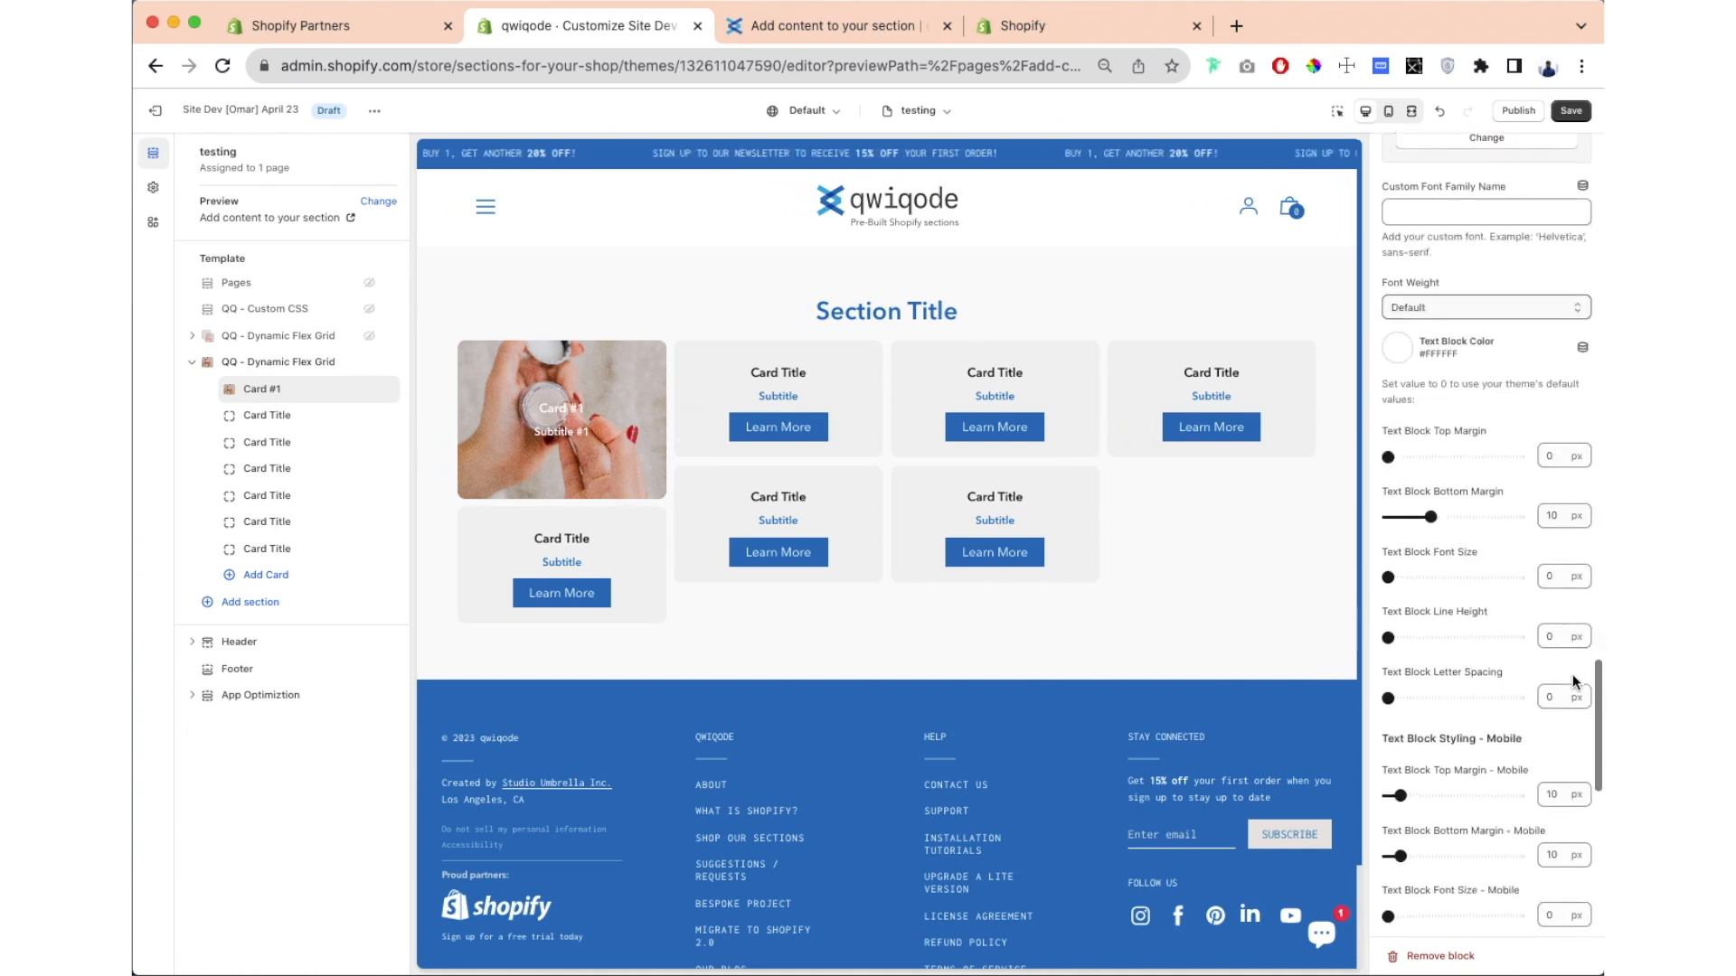
{"action": "scroll", "coordinate": [1571, 674], "scroll_direction": "down", "scroll_amount": 2}
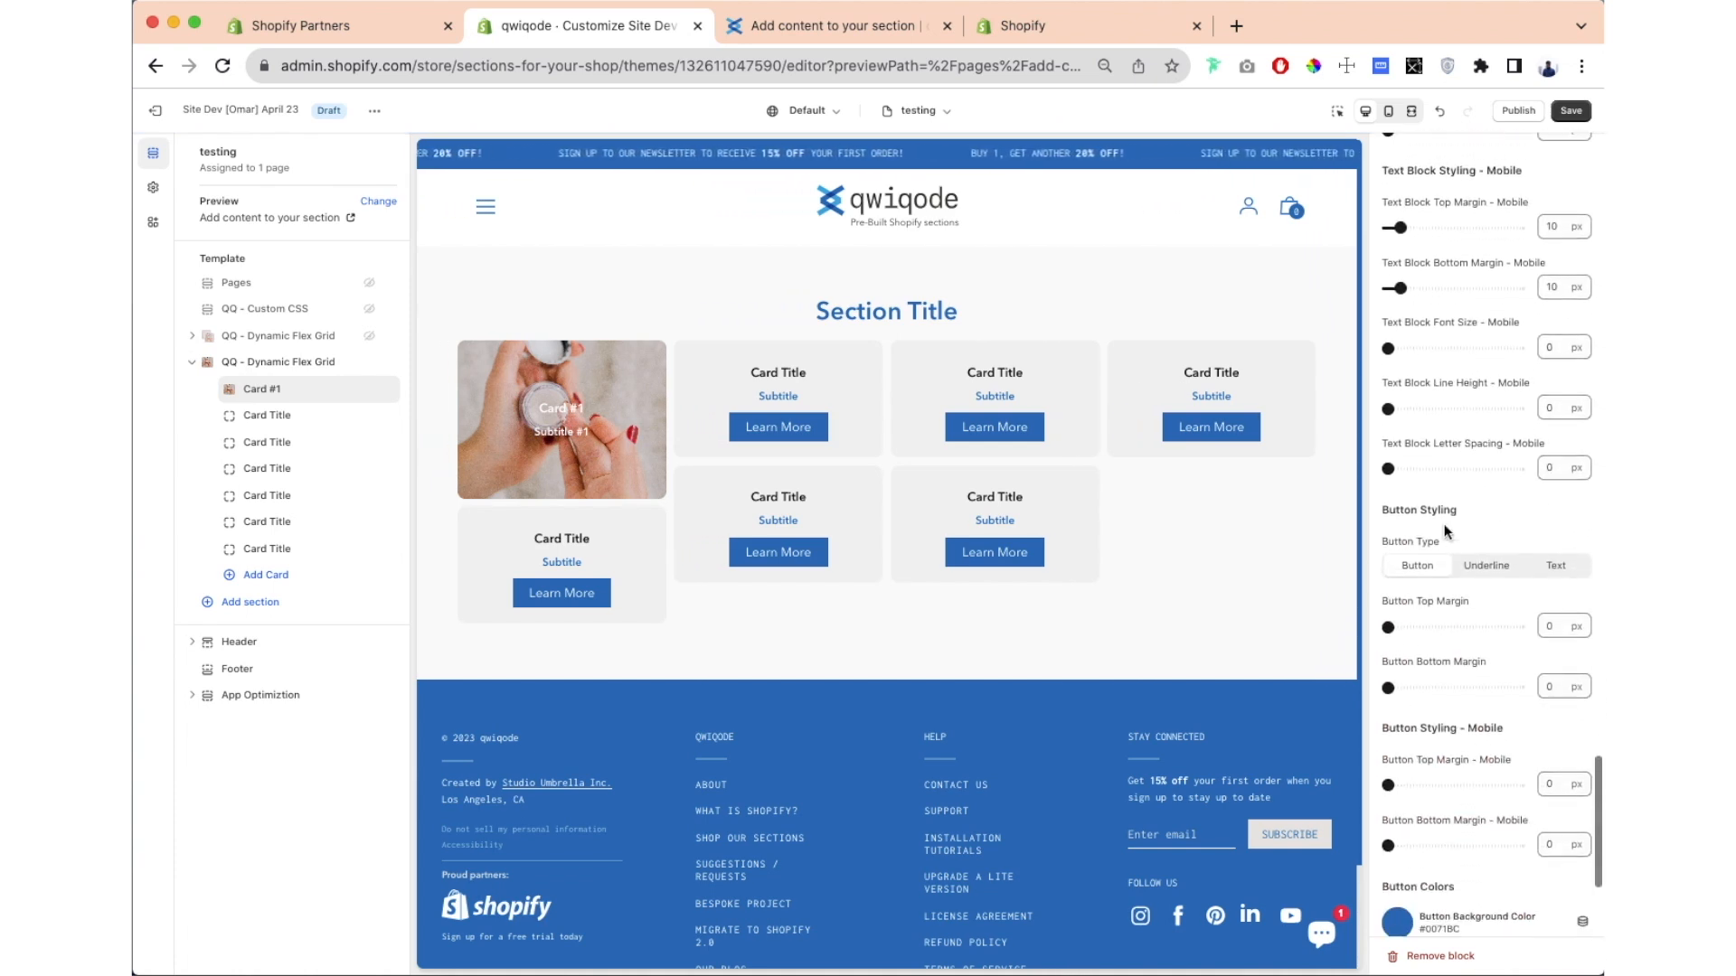
{"action": "scroll", "coordinate": [1447, 544], "scroll_direction": "up", "scroll_amount": 15}
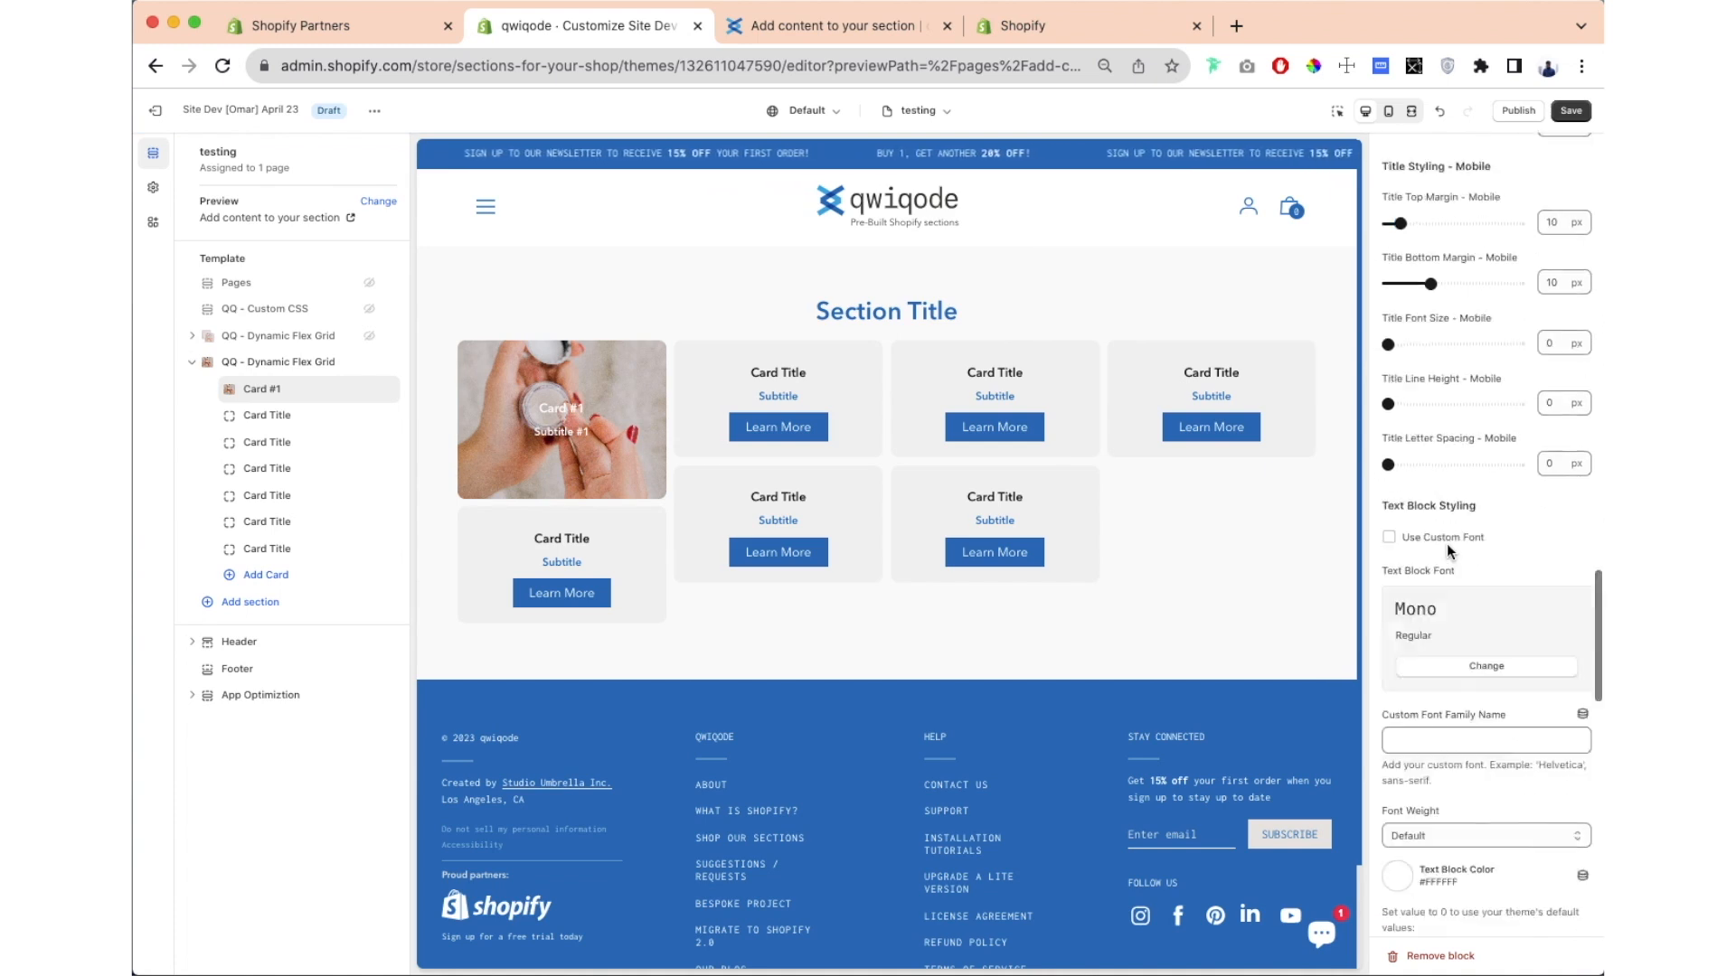
{"action": "left_click", "coordinate": [1458, 418]}
{"action": "type", "text": "Learn More"}
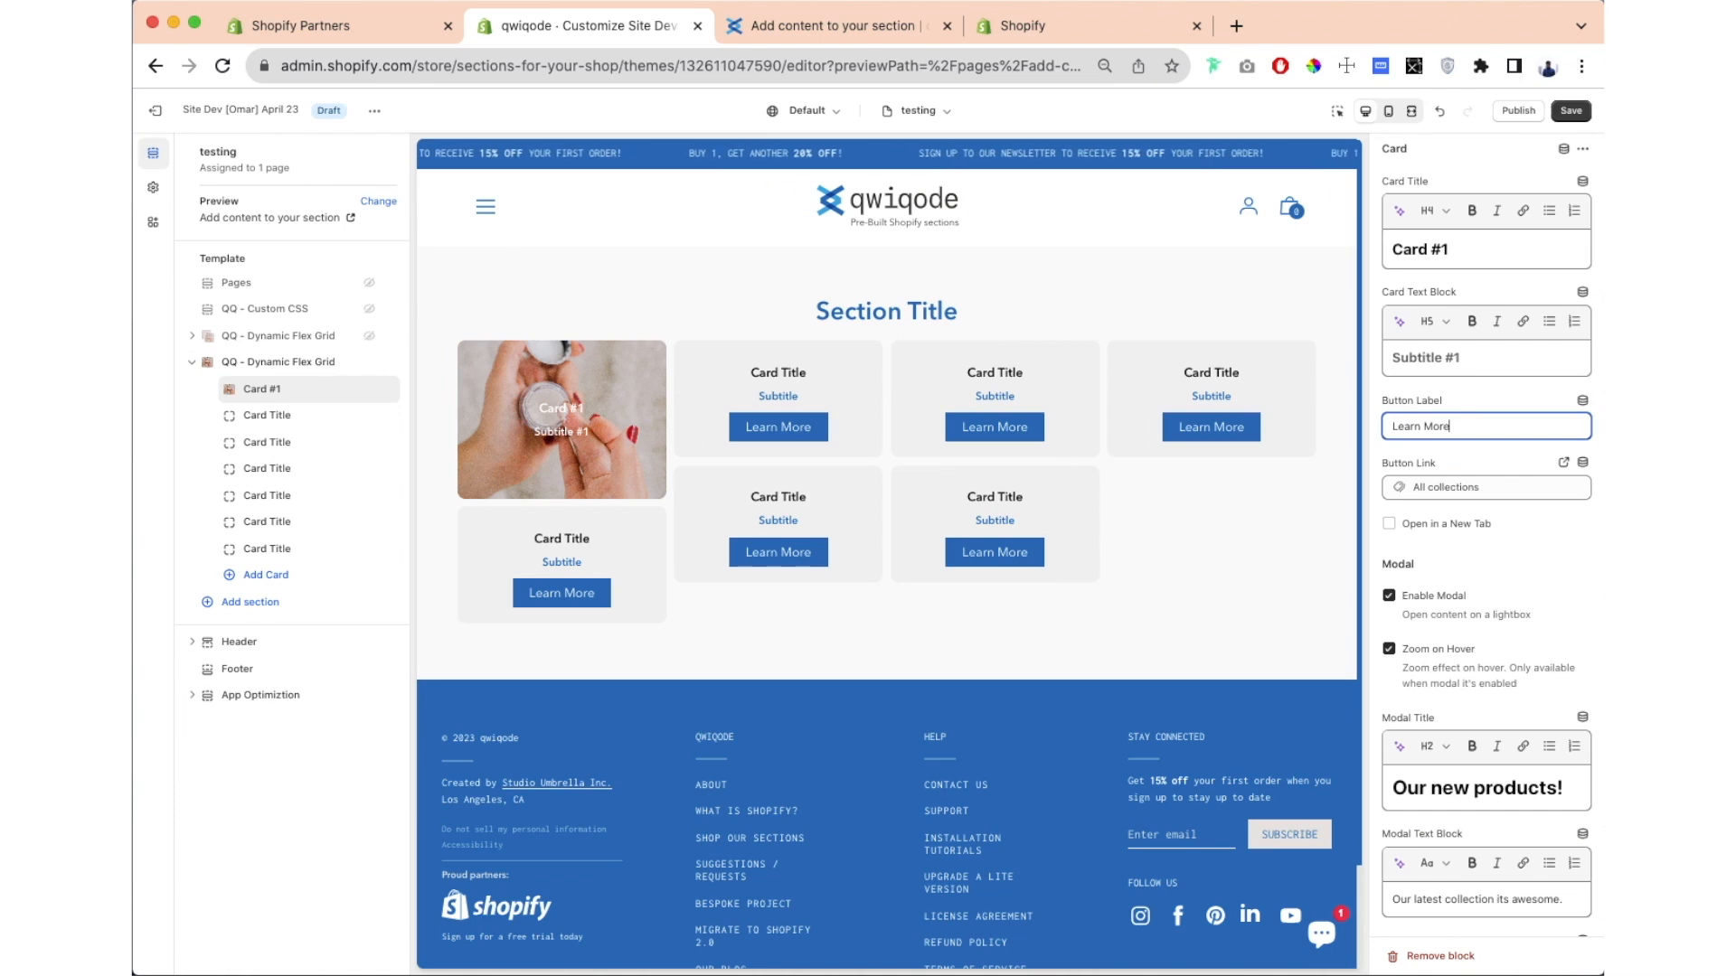
Step: Try the Underline and Text button types on Card #1, ending on the Button type
{"action": "scroll", "coordinate": [1481, 579], "scroll_direction": "down", "scroll_amount": 10}
{"action": "scroll", "coordinate": [1481, 575], "scroll_direction": "down", "scroll_amount": 15}
{"action": "scroll", "coordinate": [1482, 582], "scroll_direction": "down", "scroll_amount": 15}
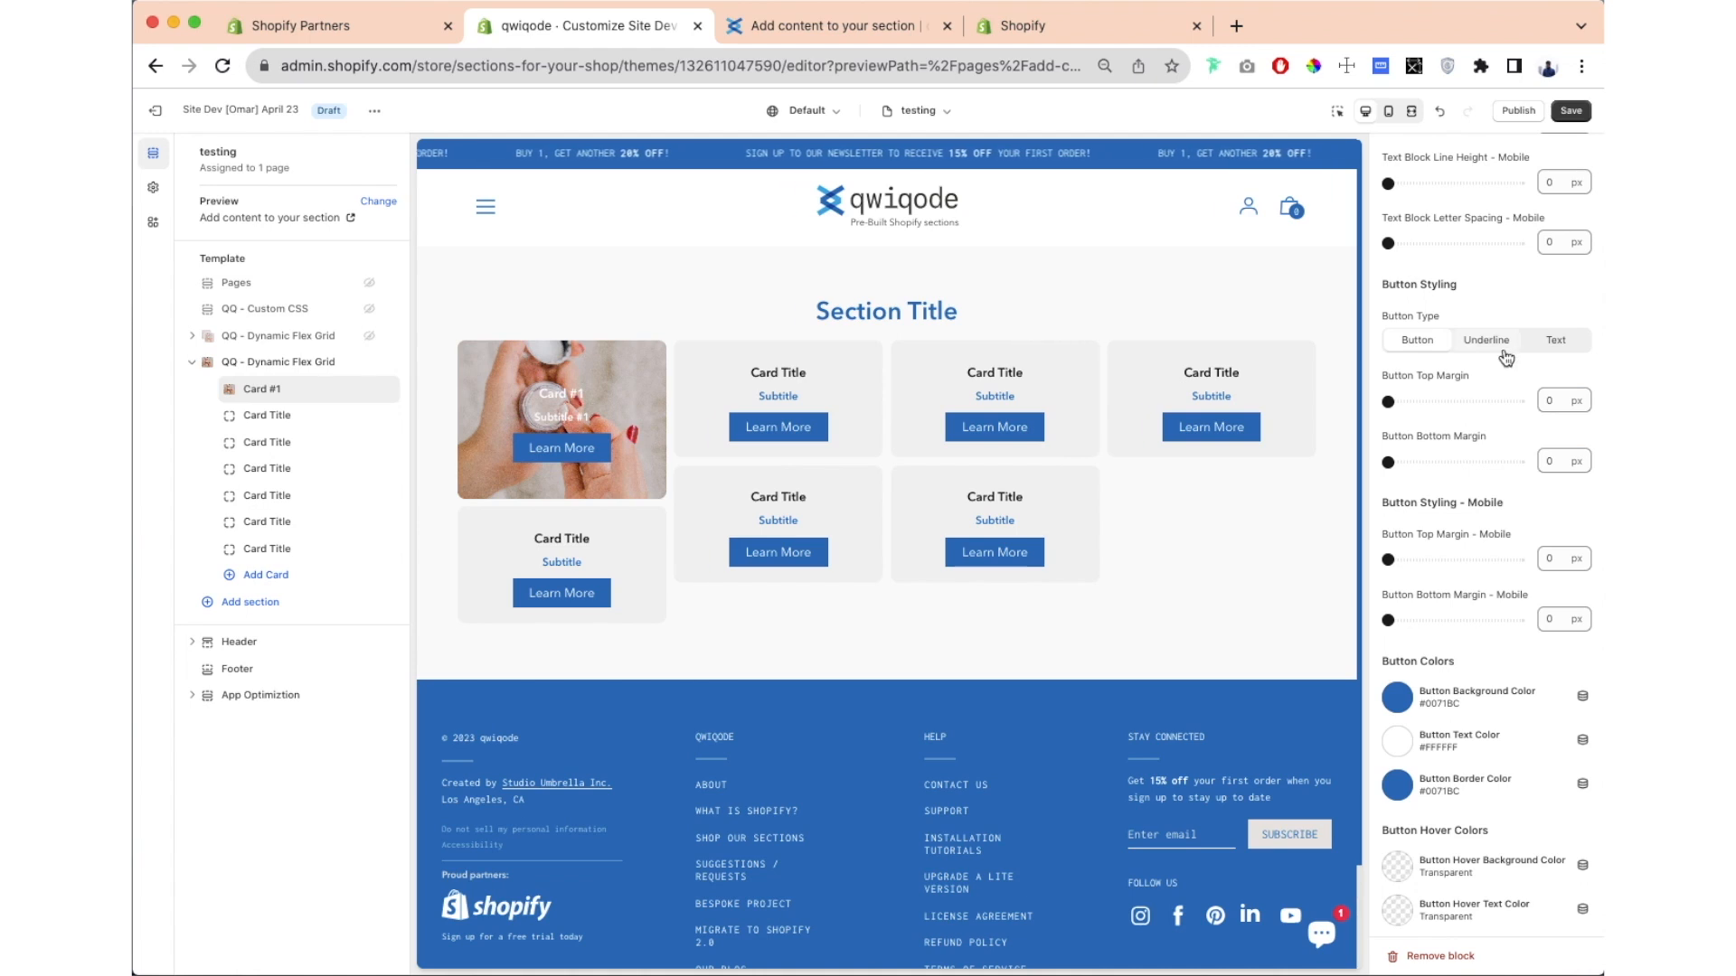
{"action": "left_click", "coordinate": [1471, 348]}
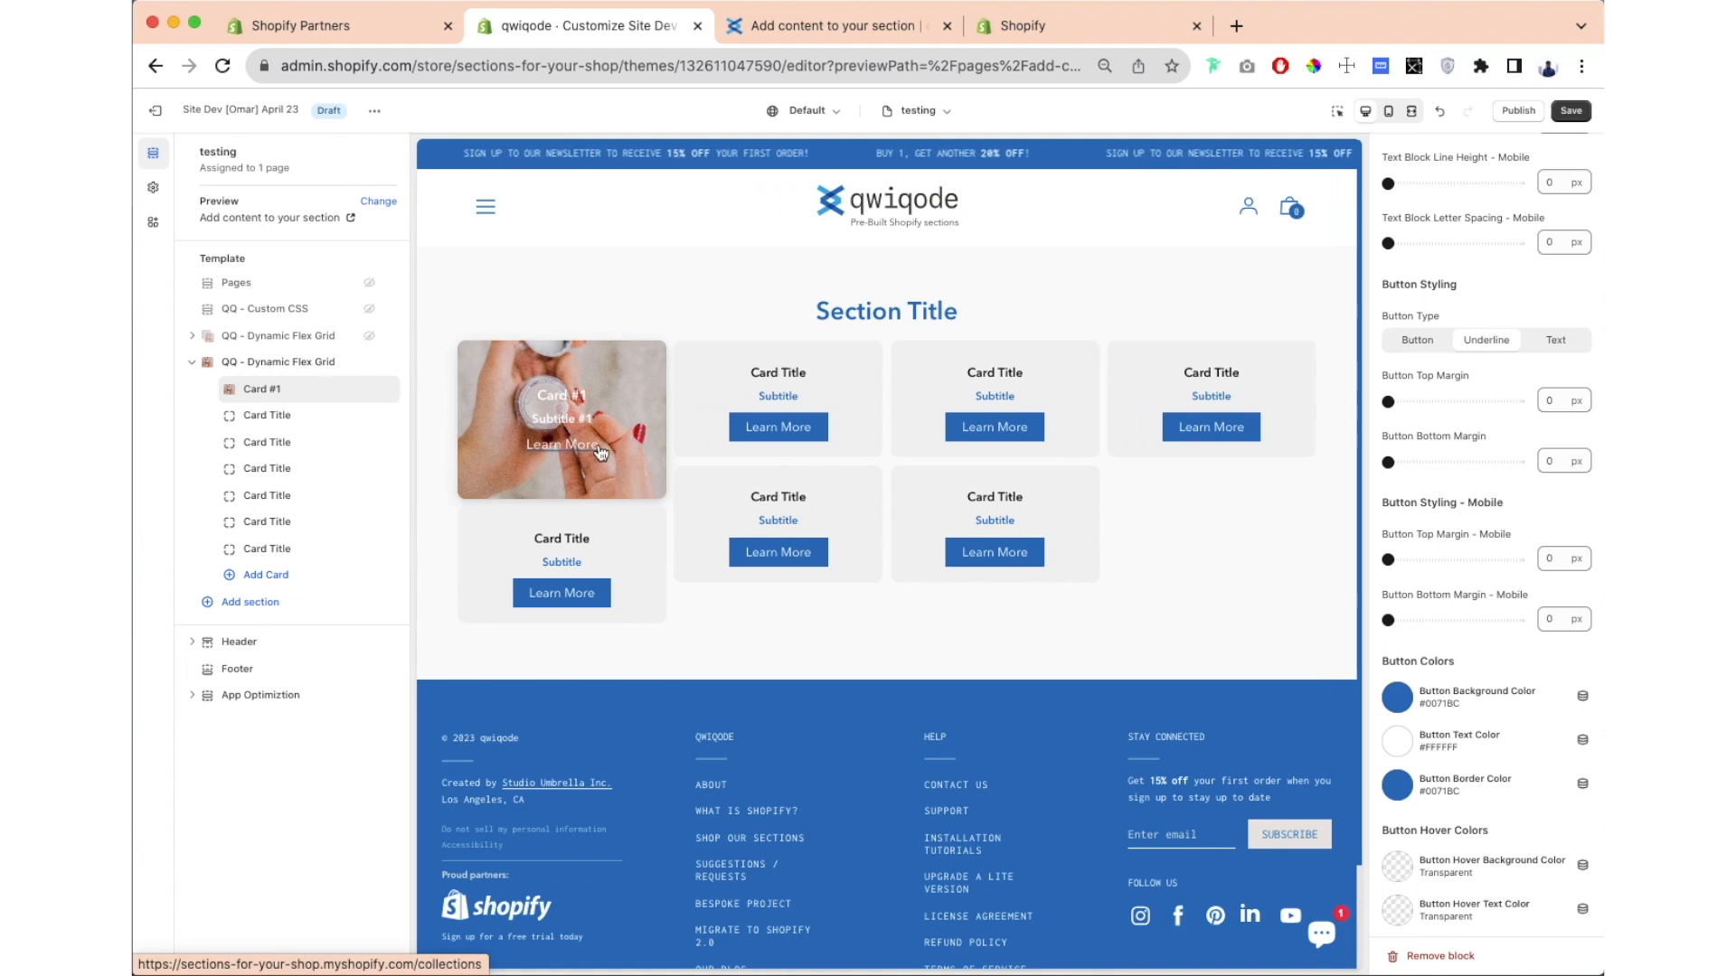
{"action": "left_click", "coordinate": [1550, 348]}
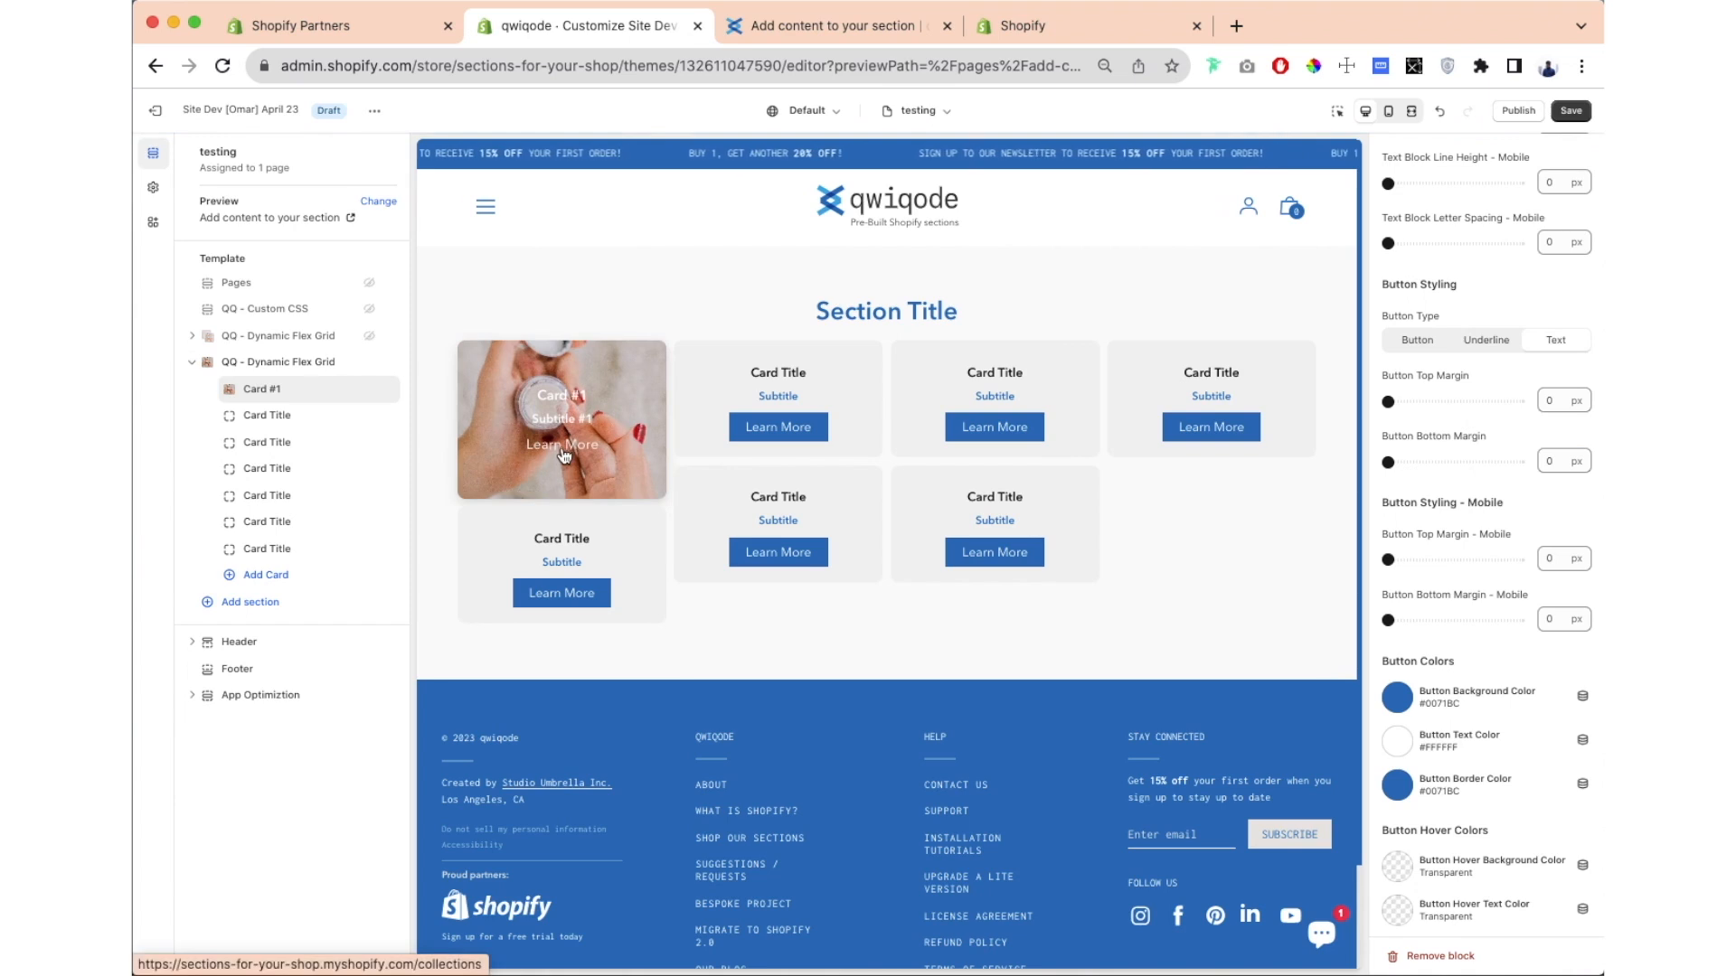
{"action": "left_click", "coordinate": [1408, 348]}
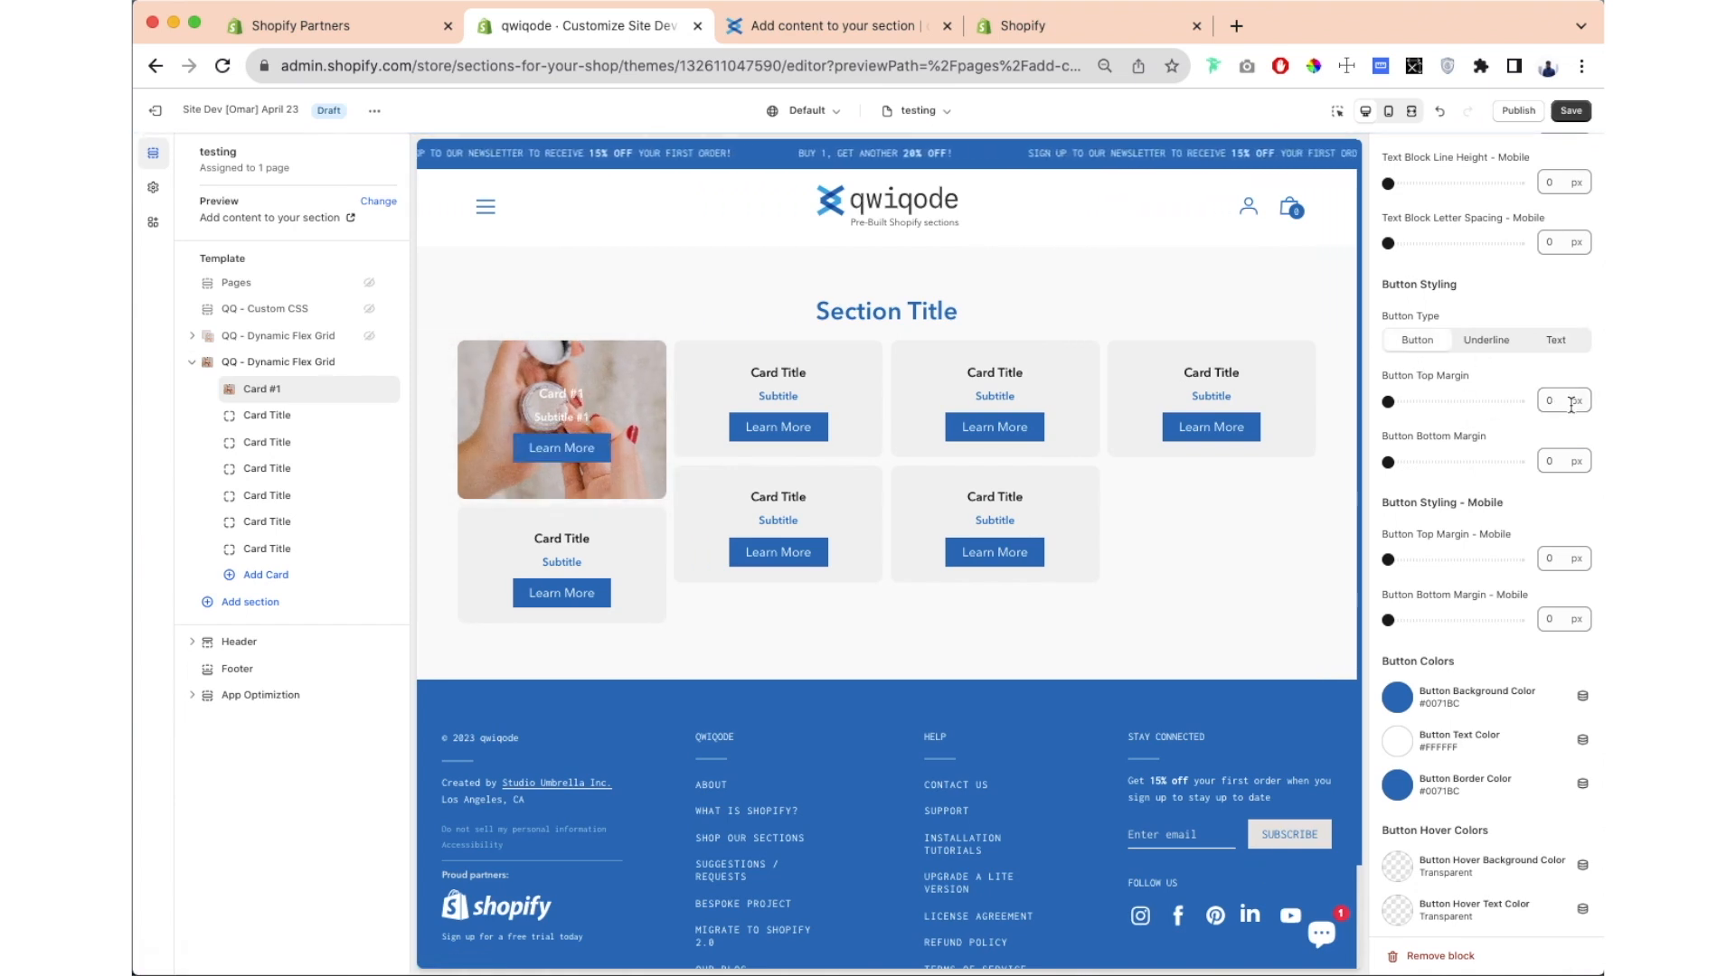
Step: Try a 28 px top margin on Card #1's button and reset it to 0 px
{"action": "left_click_drag", "start_coordinate": [1383, 374], "coordinate": [1424, 401]}
{"action": "left_click_drag", "start_coordinate": [1400, 460], "coordinate": [1387, 462]}
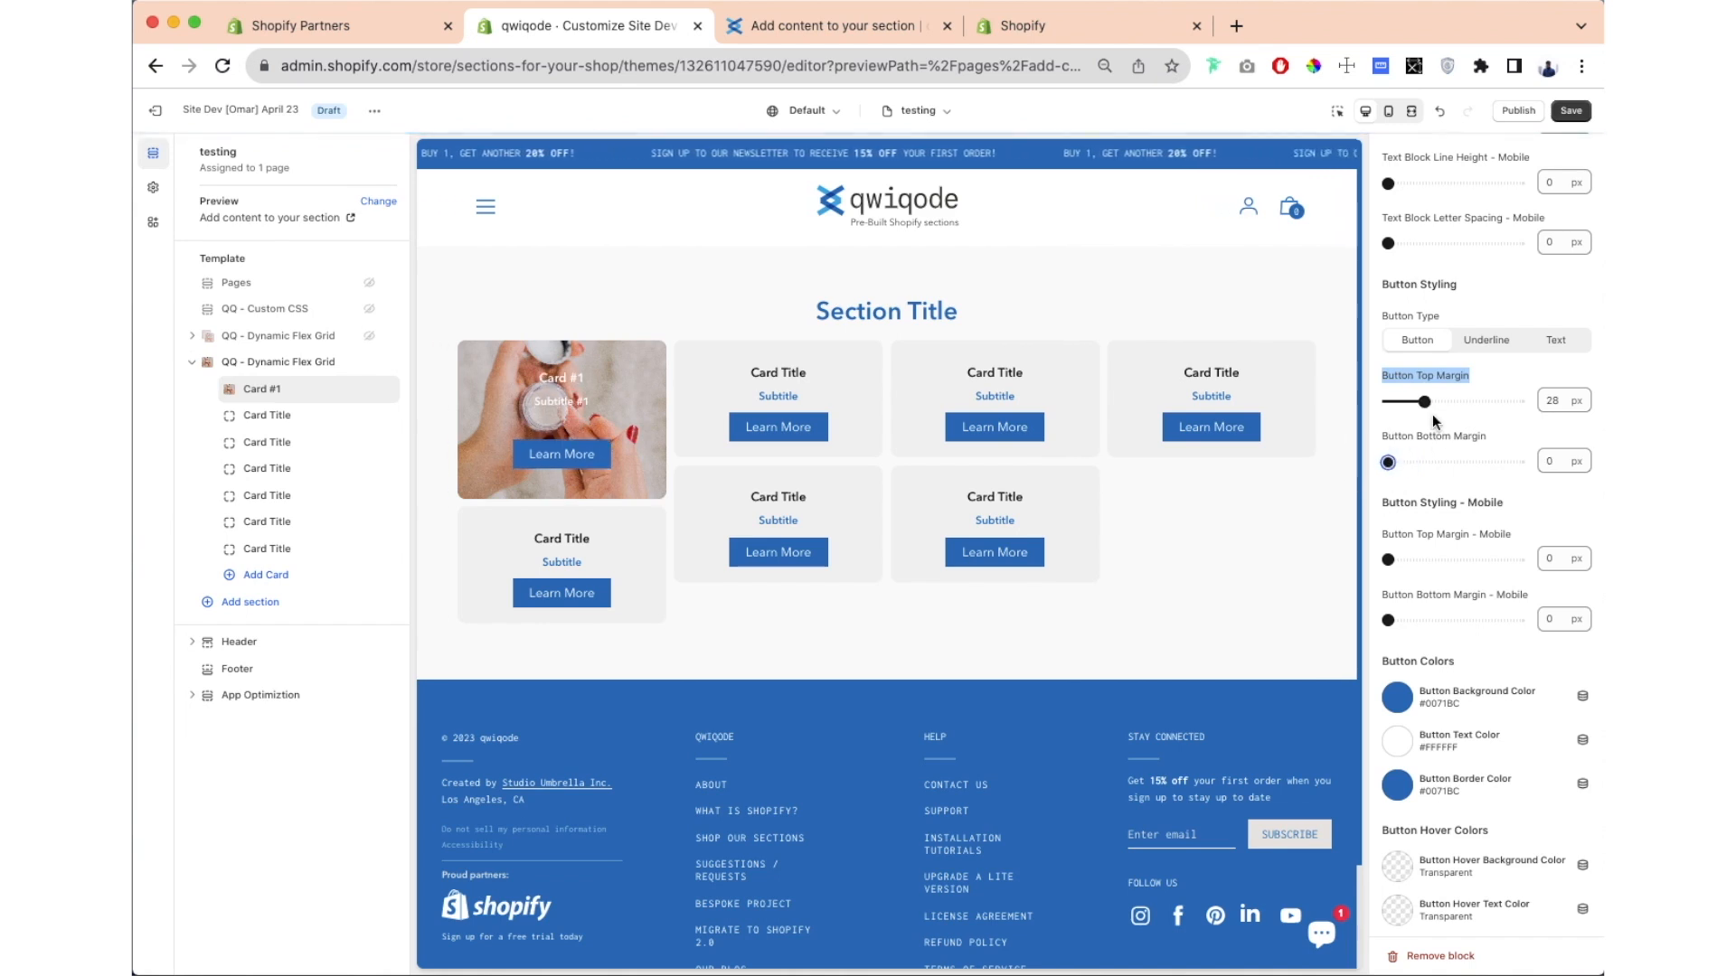
{"action": "left_click_drag", "start_coordinate": [1424, 401], "coordinate": [1388, 401]}
Step: Set Card #1's button background color and button border color to dark #3D3D50
{"action": "scroll", "coordinate": [1456, 544], "scroll_direction": "down", "scroll_amount": 1}
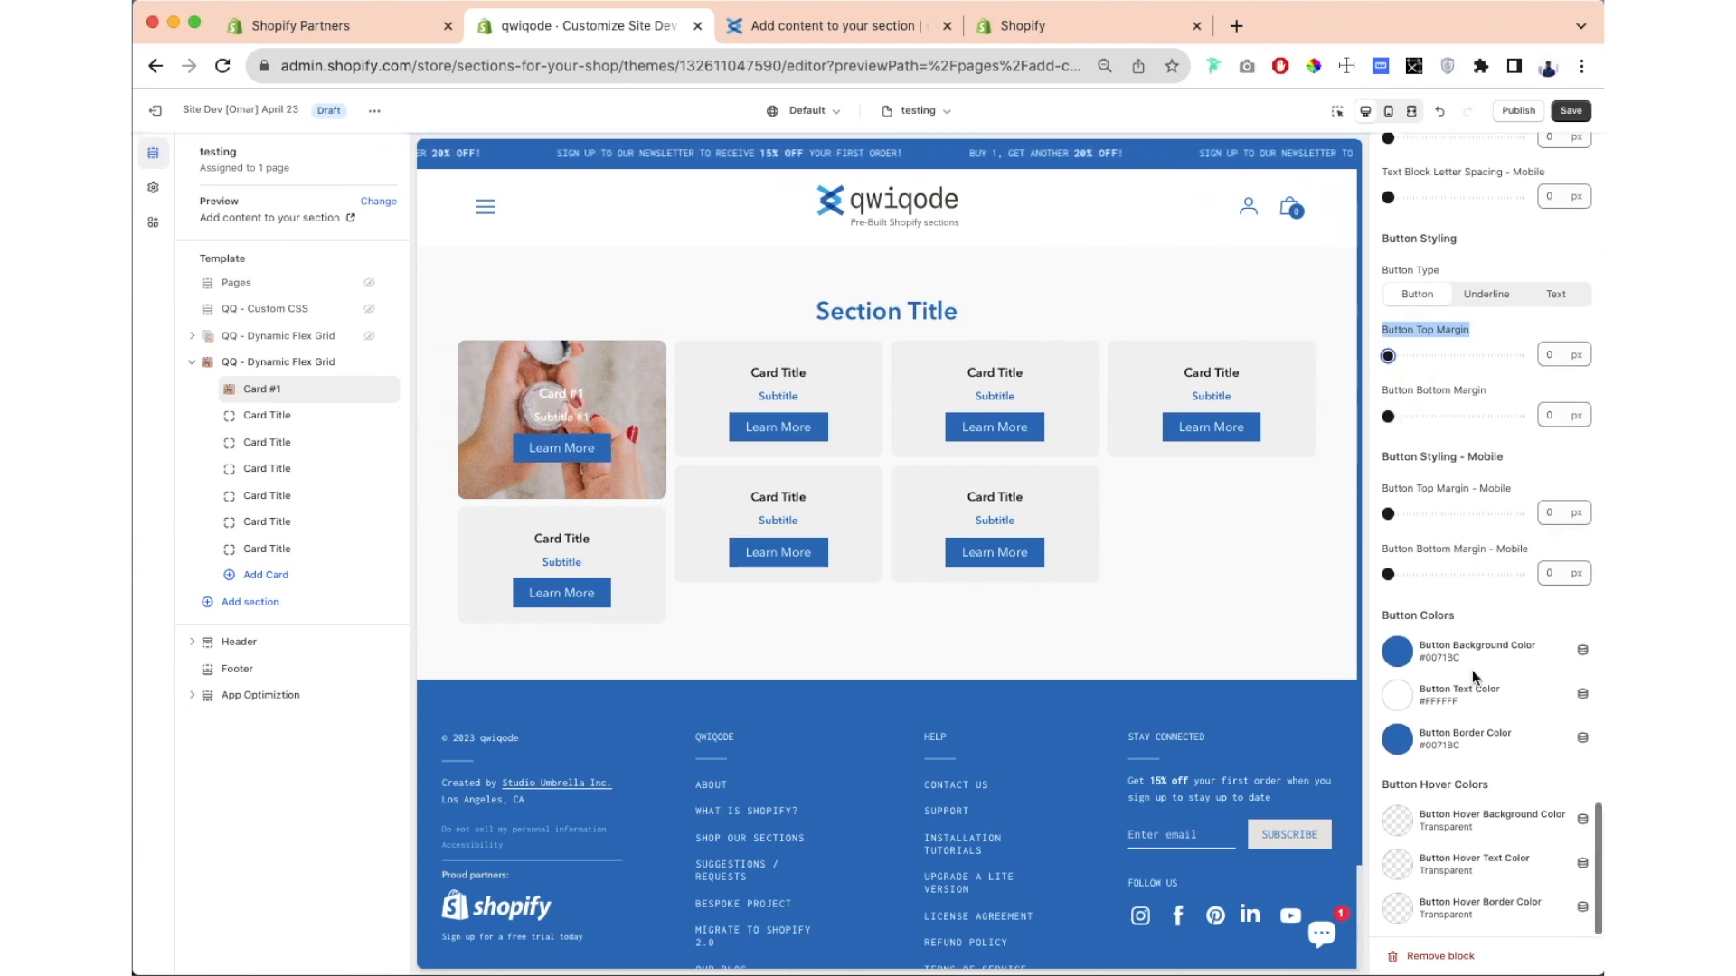
{"action": "left_click", "coordinate": [1403, 651]}
{"action": "left_click", "coordinate": [1426, 612]}
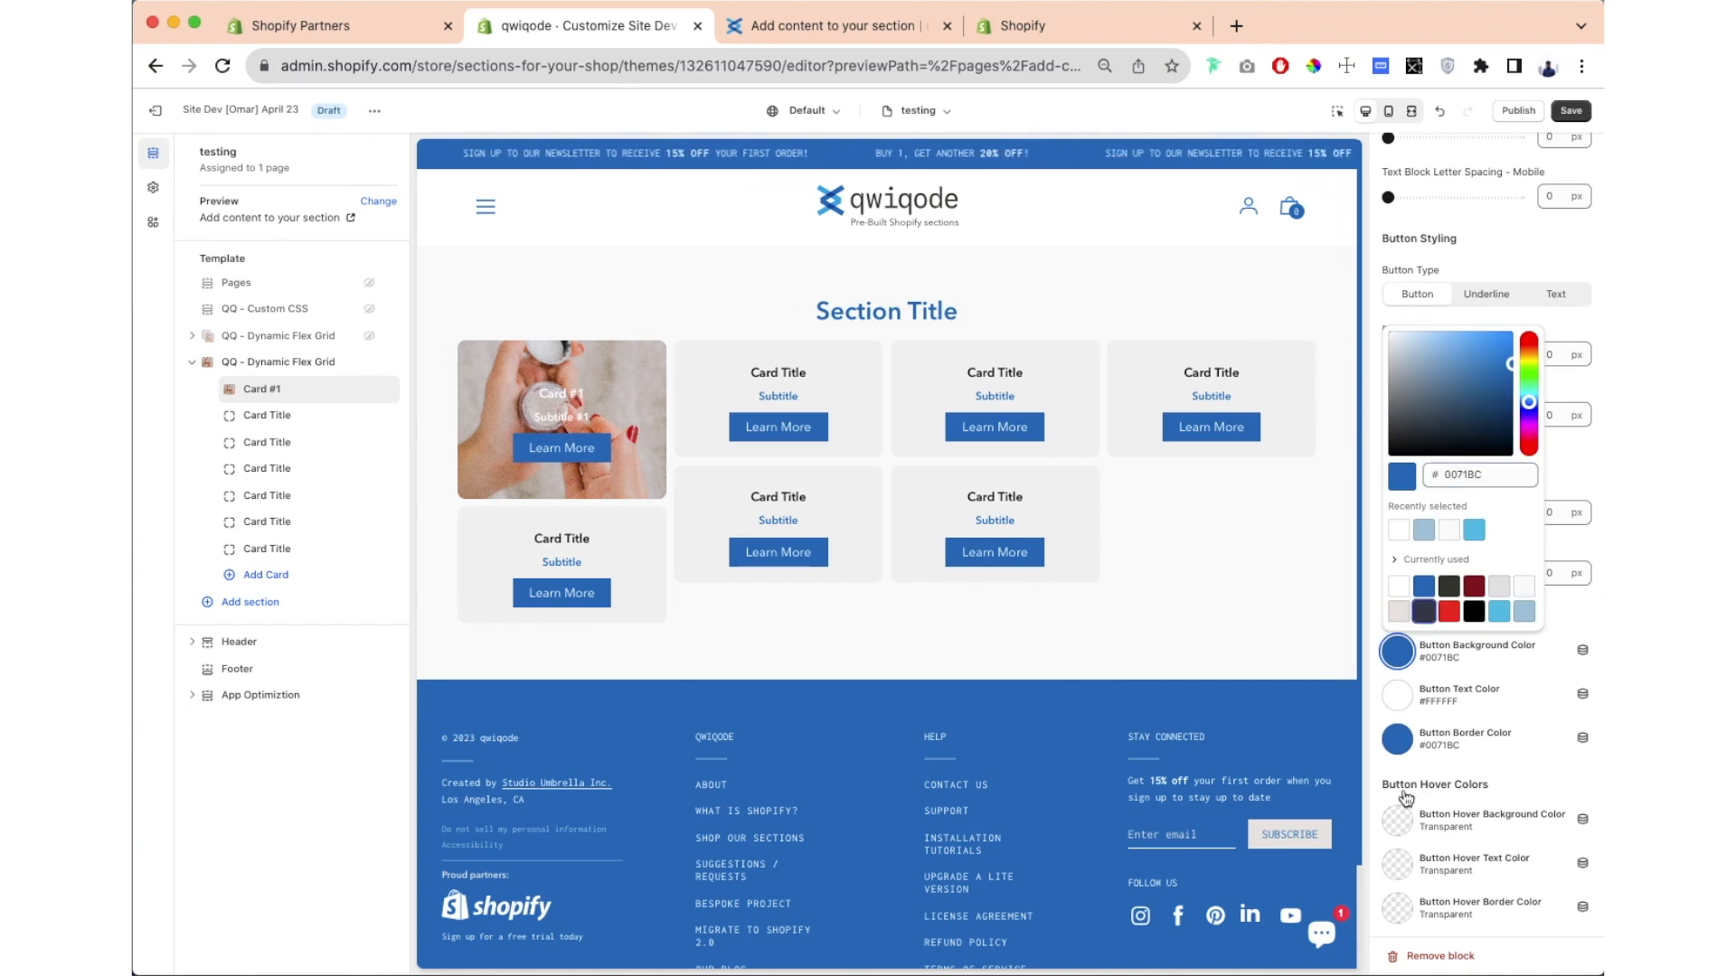
{"action": "left_click", "coordinate": [1398, 743]}
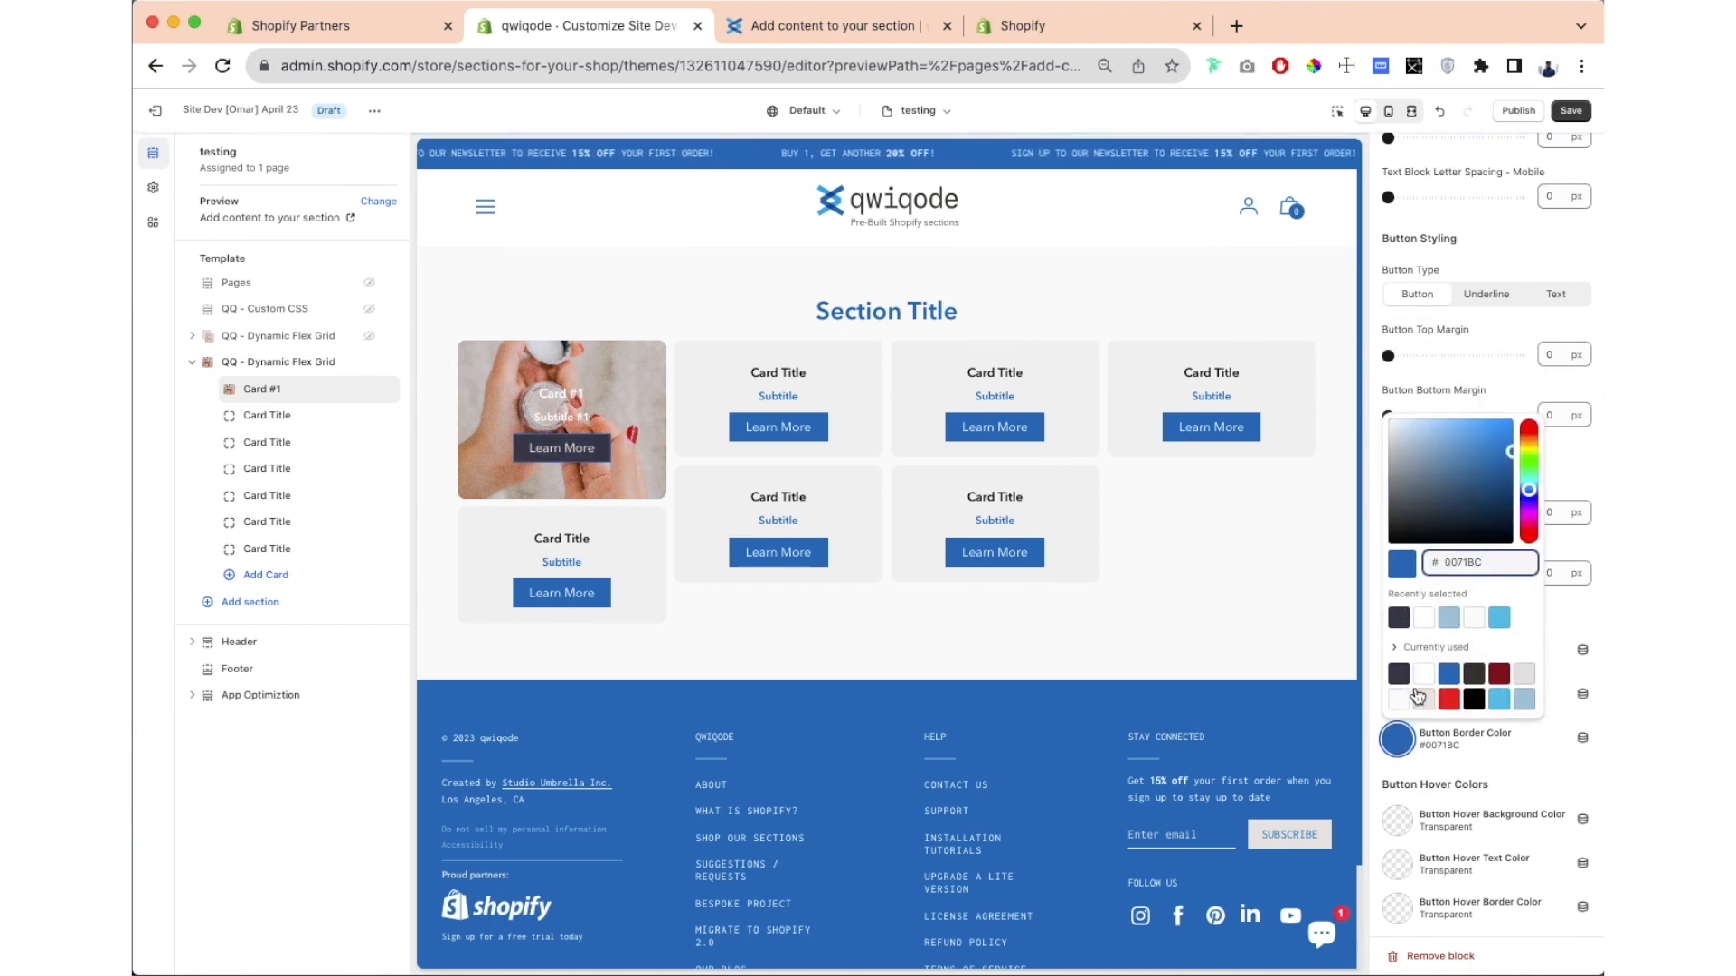
{"action": "left_click", "coordinate": [1399, 674]}
{"action": "left_click", "coordinate": [1363, 756]}
Step: Set Card #1's button hover background and hover border colors to blue #0071BC
{"action": "left_click", "coordinate": [1398, 824]}
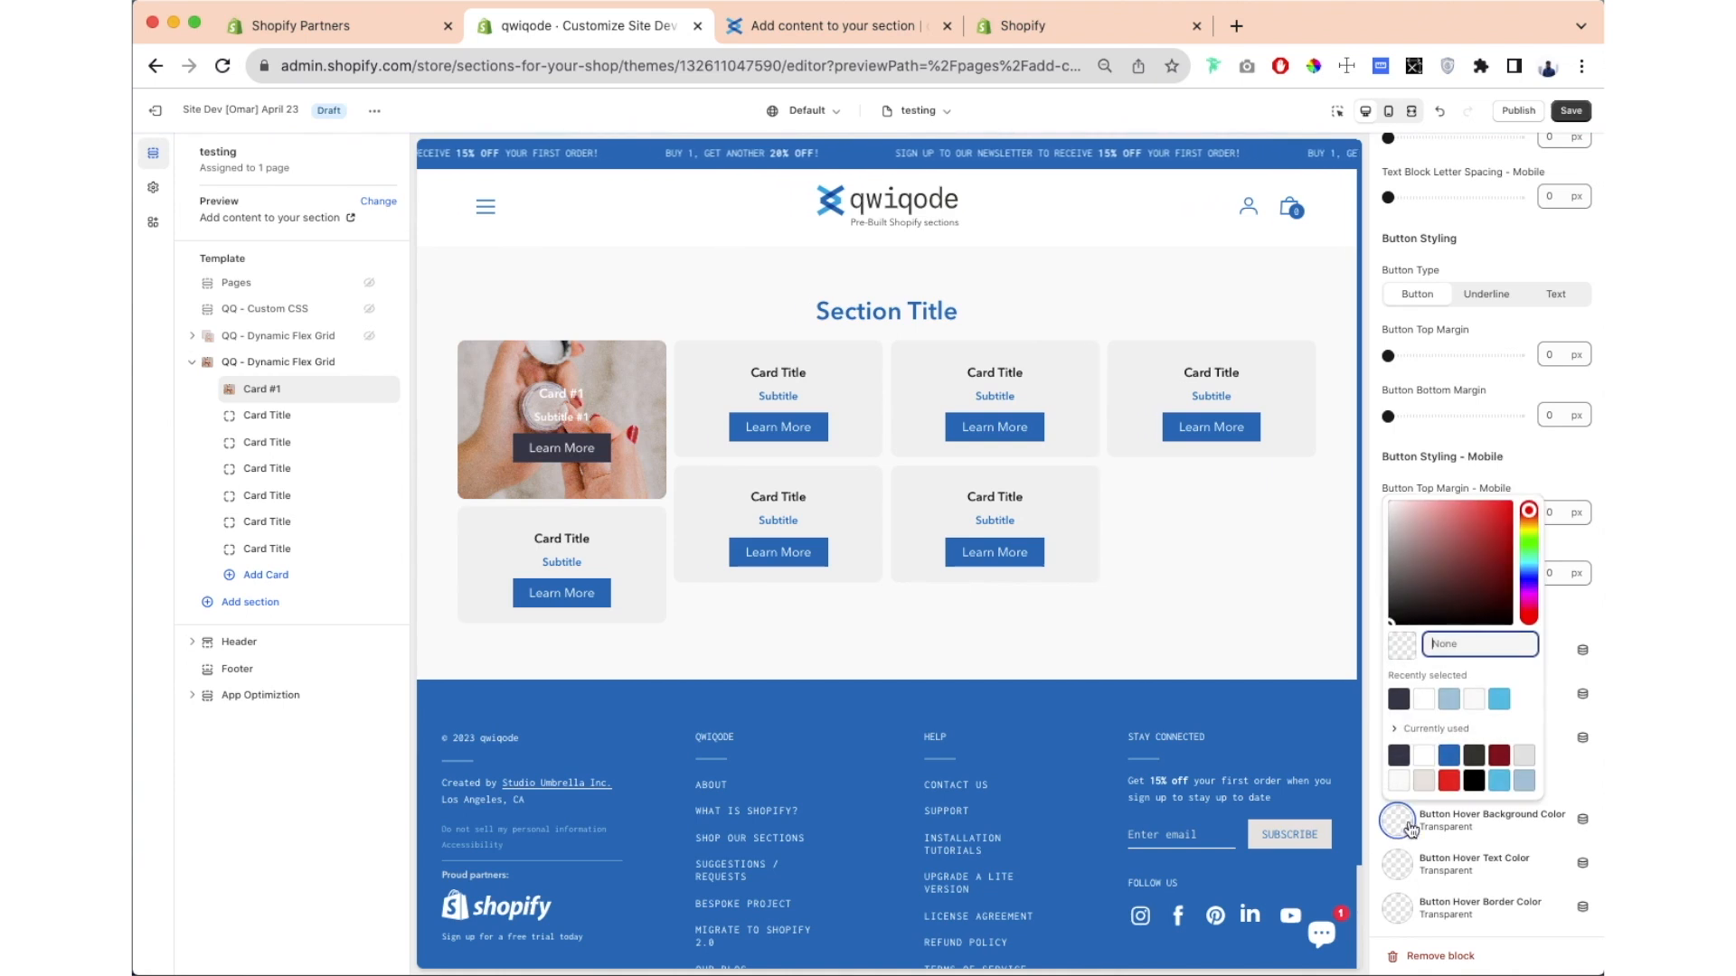
{"action": "left_click", "coordinate": [1452, 758]}
{"action": "left_click", "coordinate": [1492, 833]}
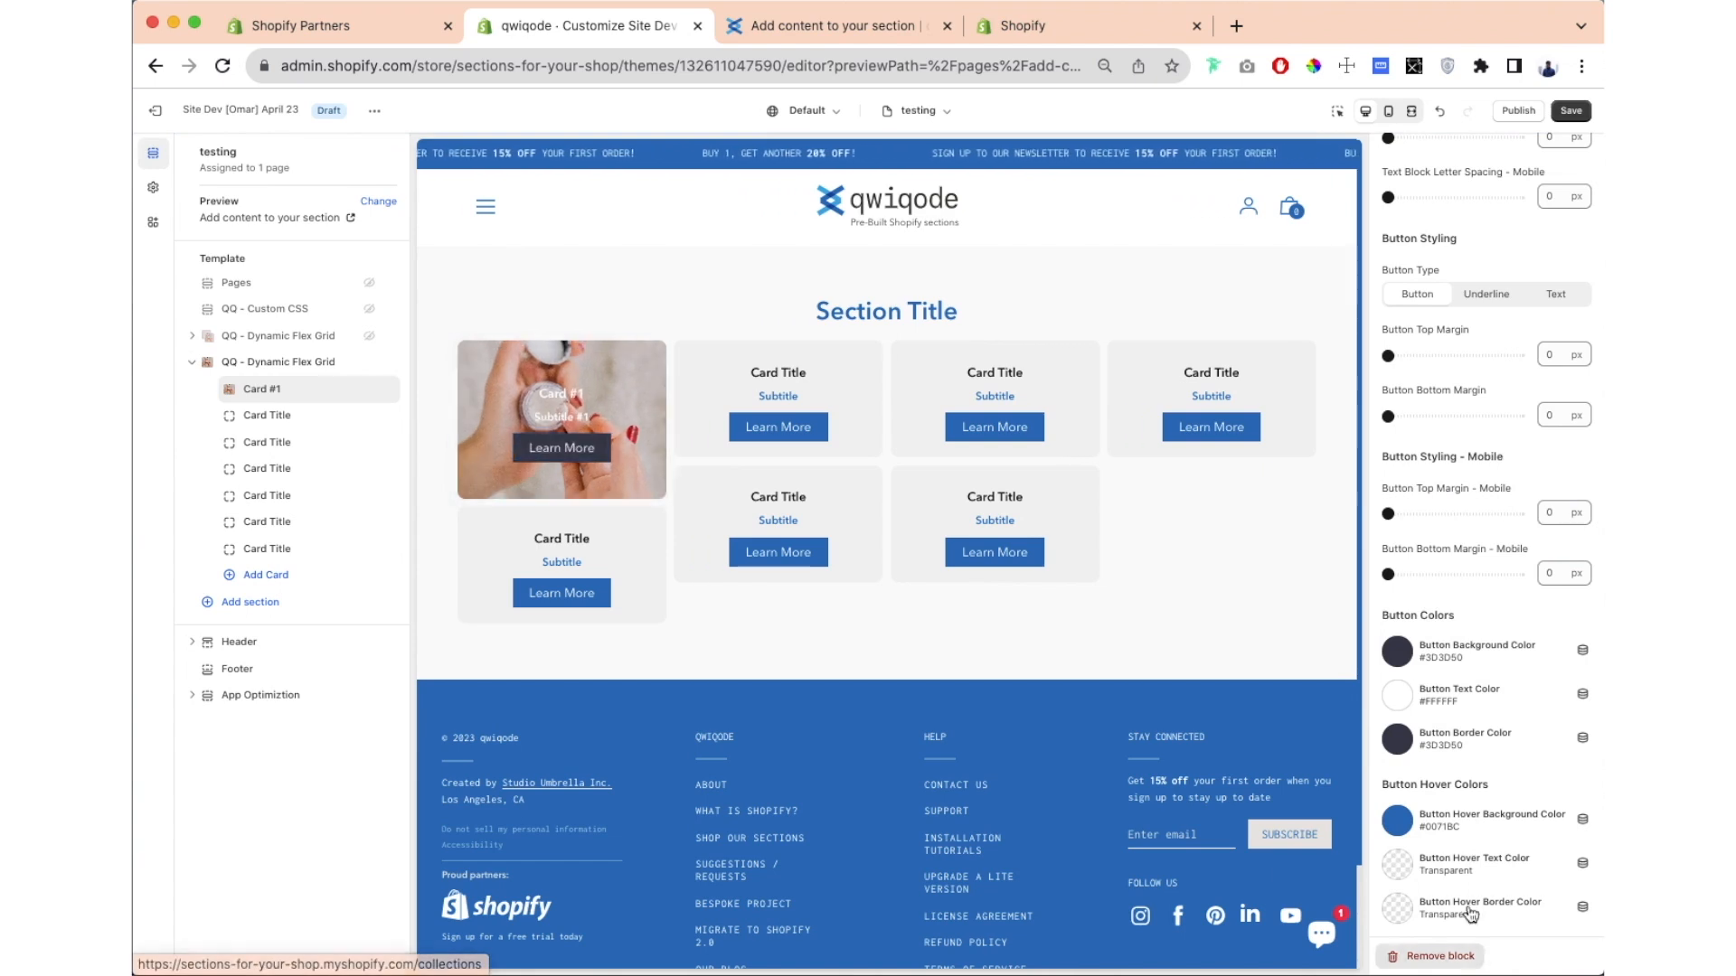
{"action": "left_click", "coordinate": [1397, 906]}
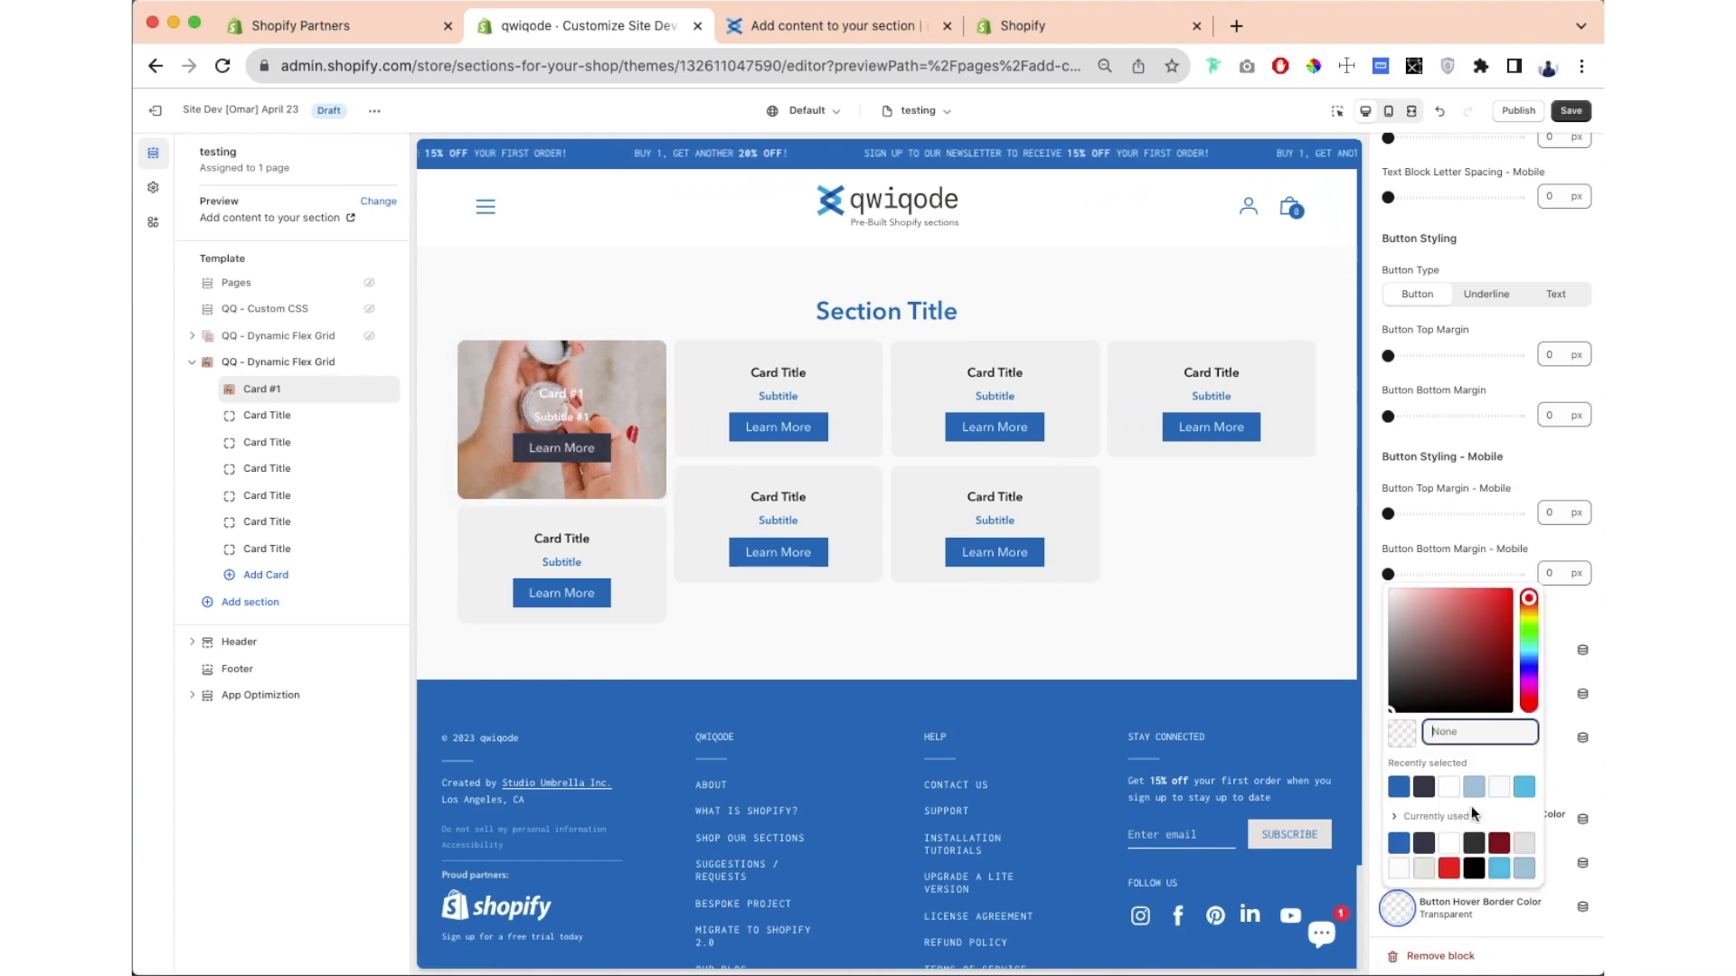
{"action": "left_click", "coordinate": [1408, 845]}
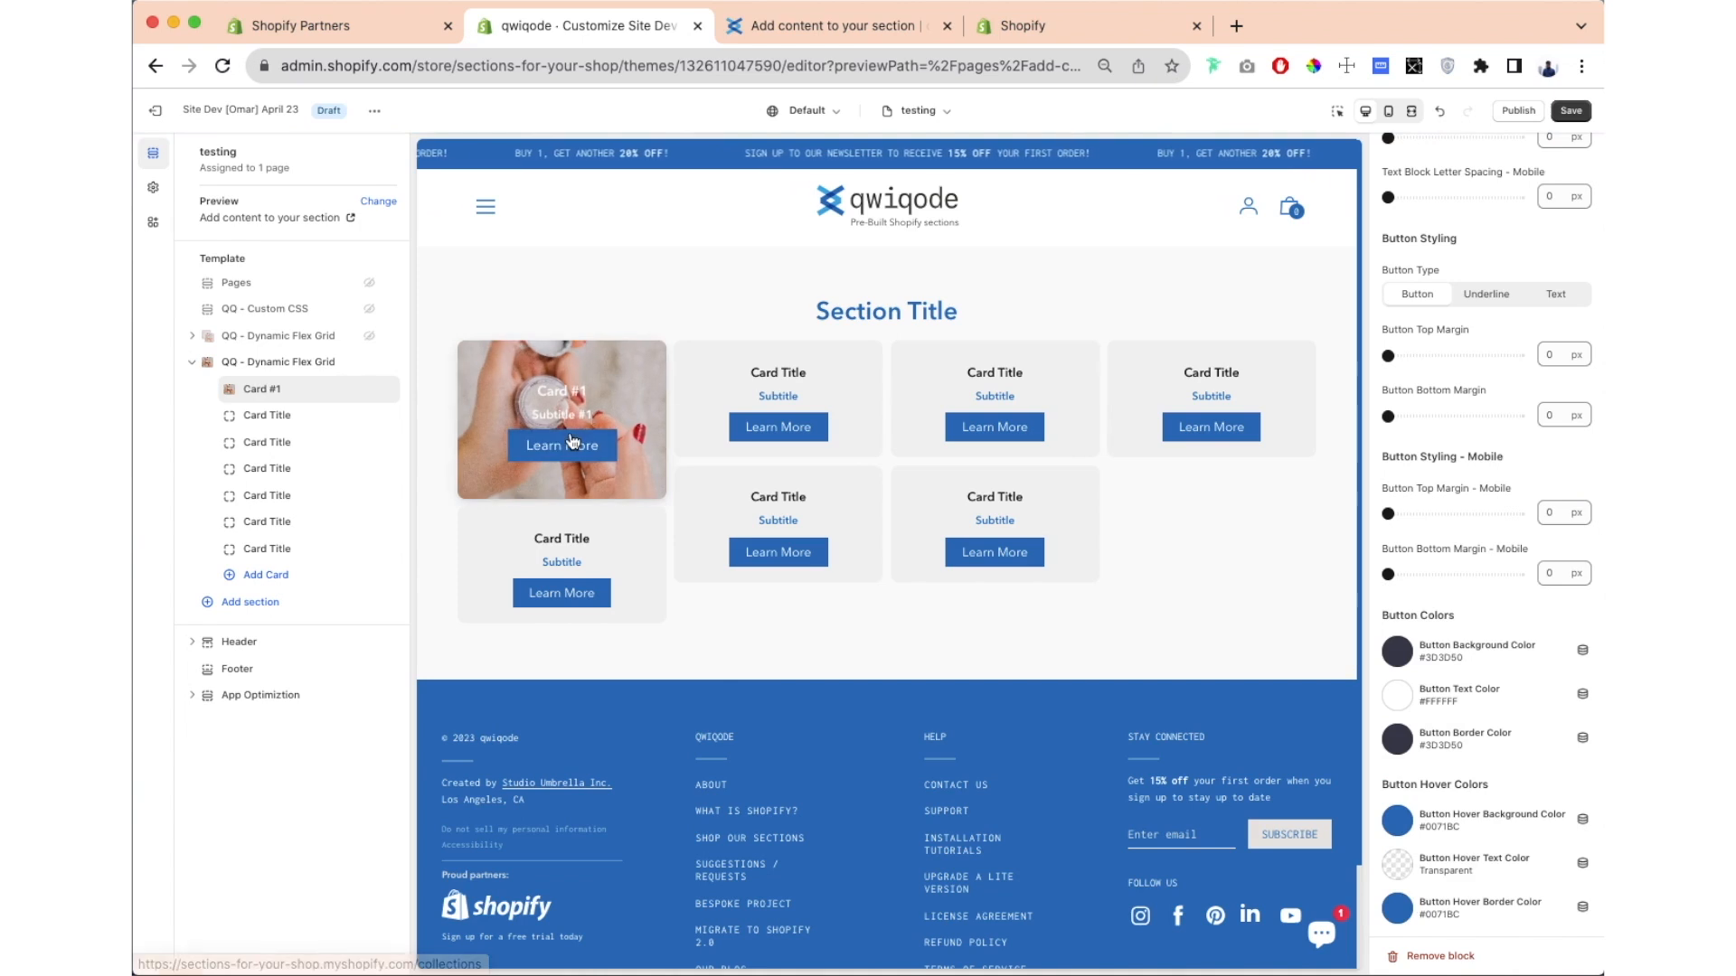
Step: Try red #E62525 as Card #1's button hover text color, ending on off-white #FAFAFA
{"action": "left_click", "coordinate": [1416, 870]}
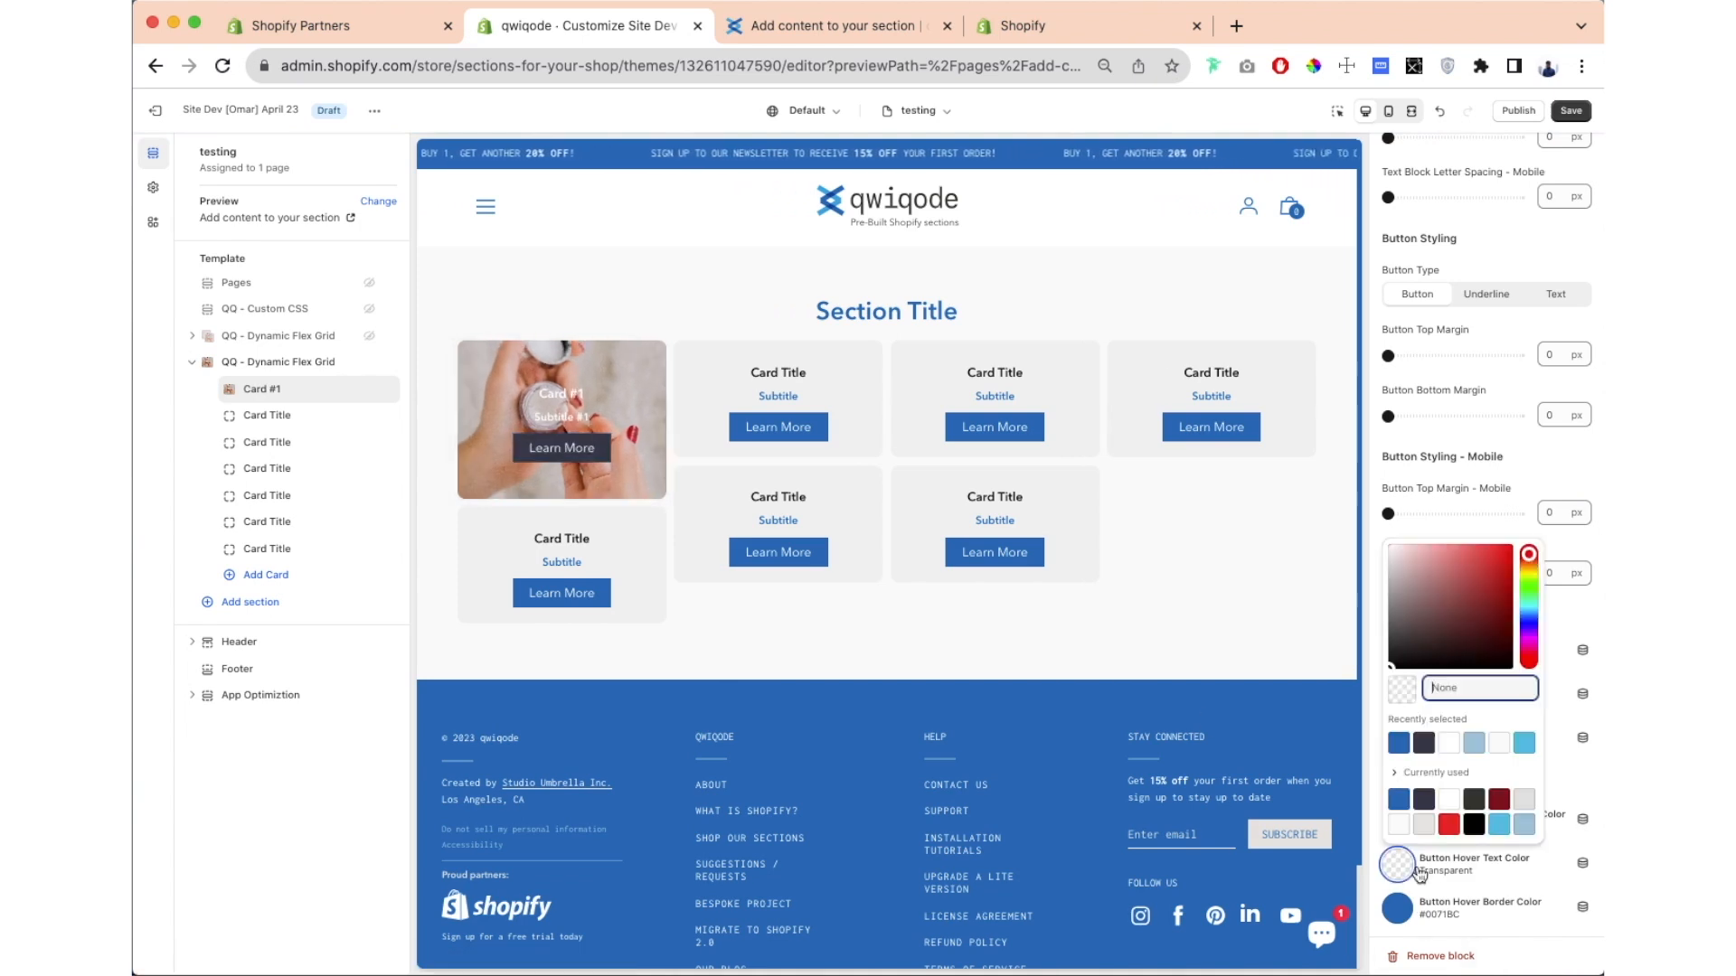
{"action": "left_click", "coordinate": [1450, 825]}
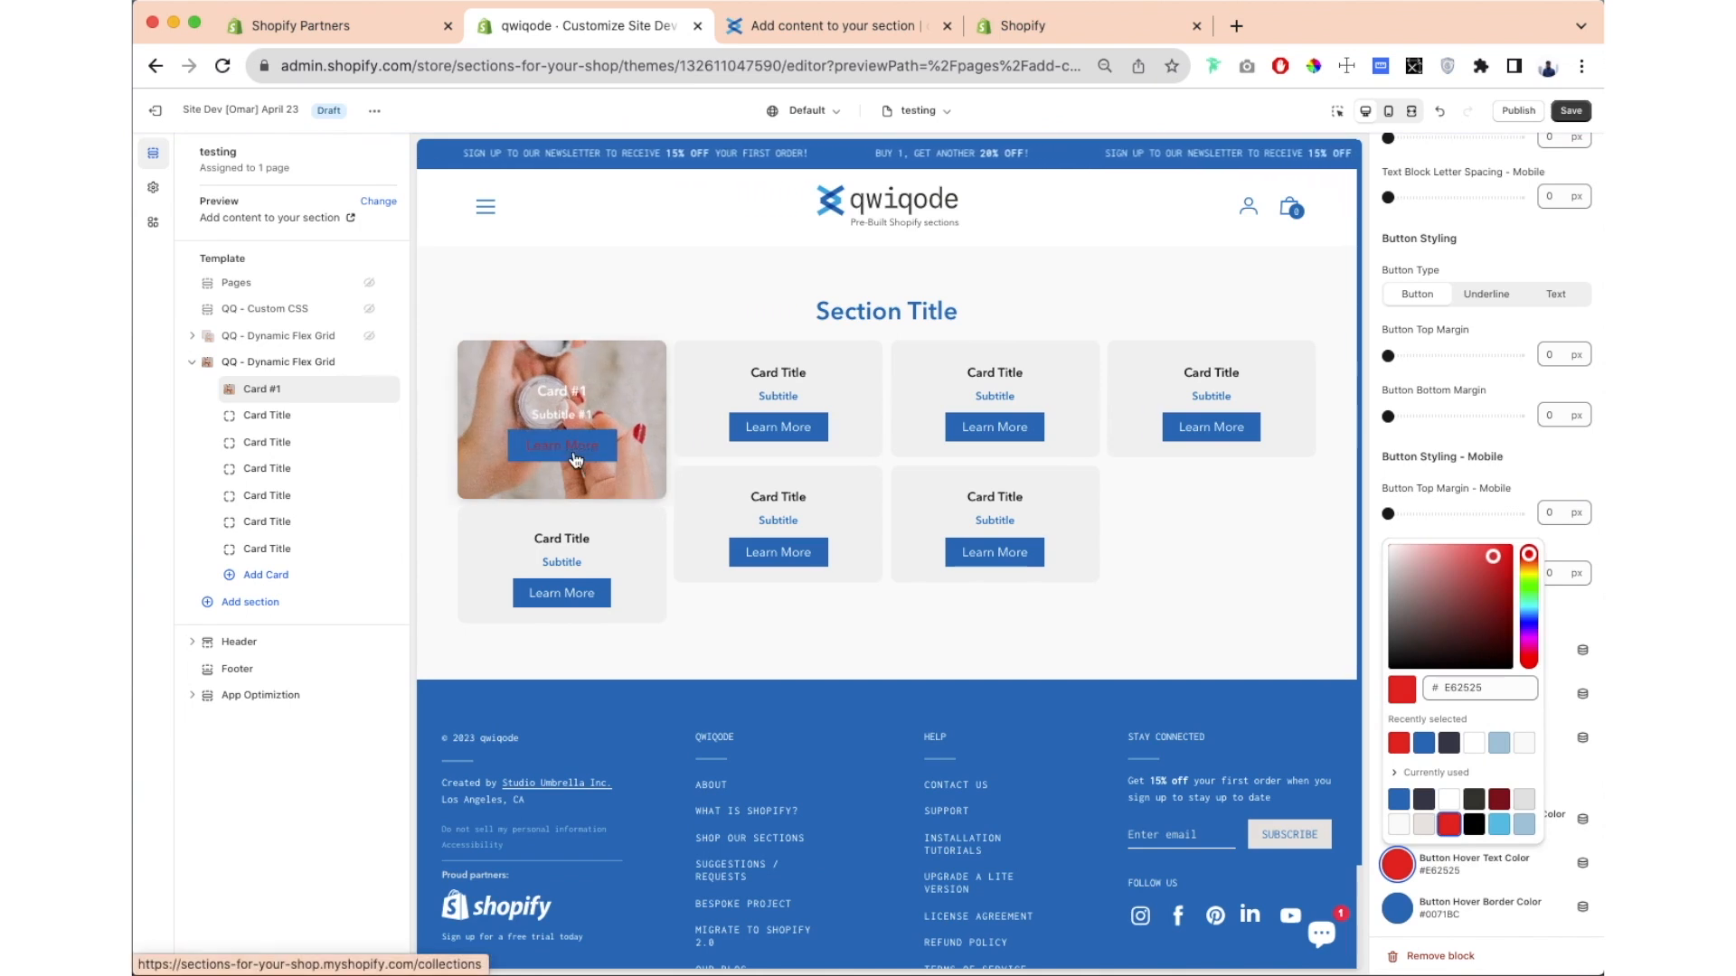
{"action": "left_click", "coordinate": [1398, 824]}
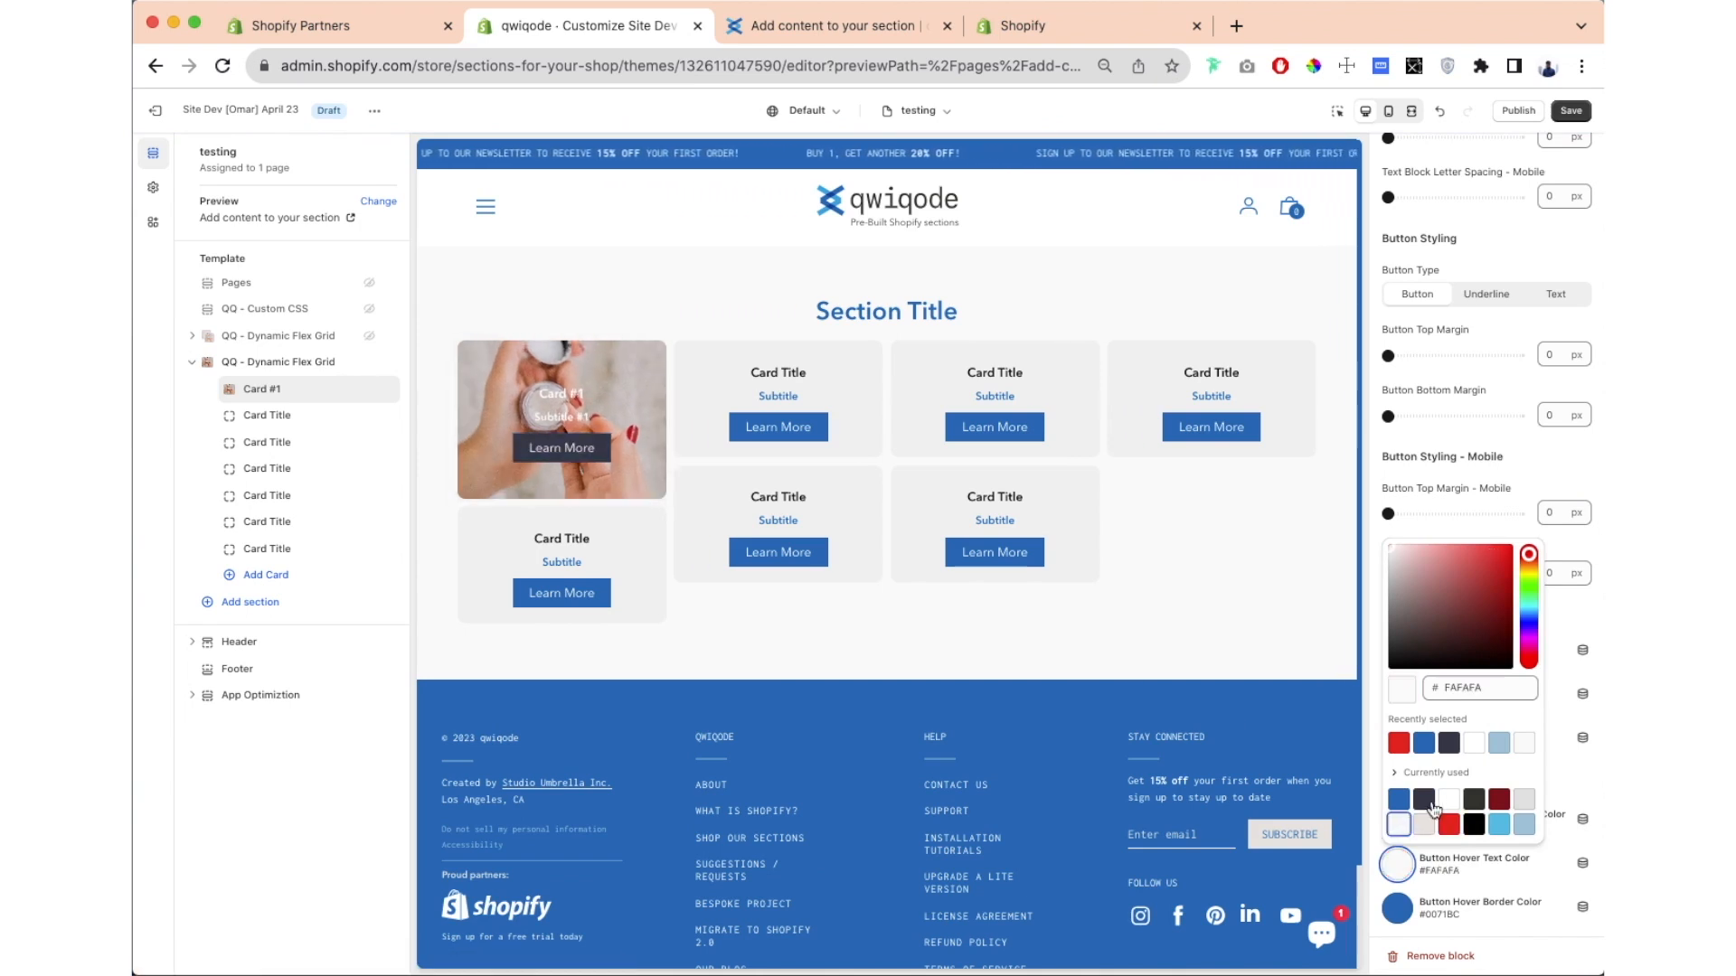
{"action": "left_click", "coordinate": [1397, 868]}
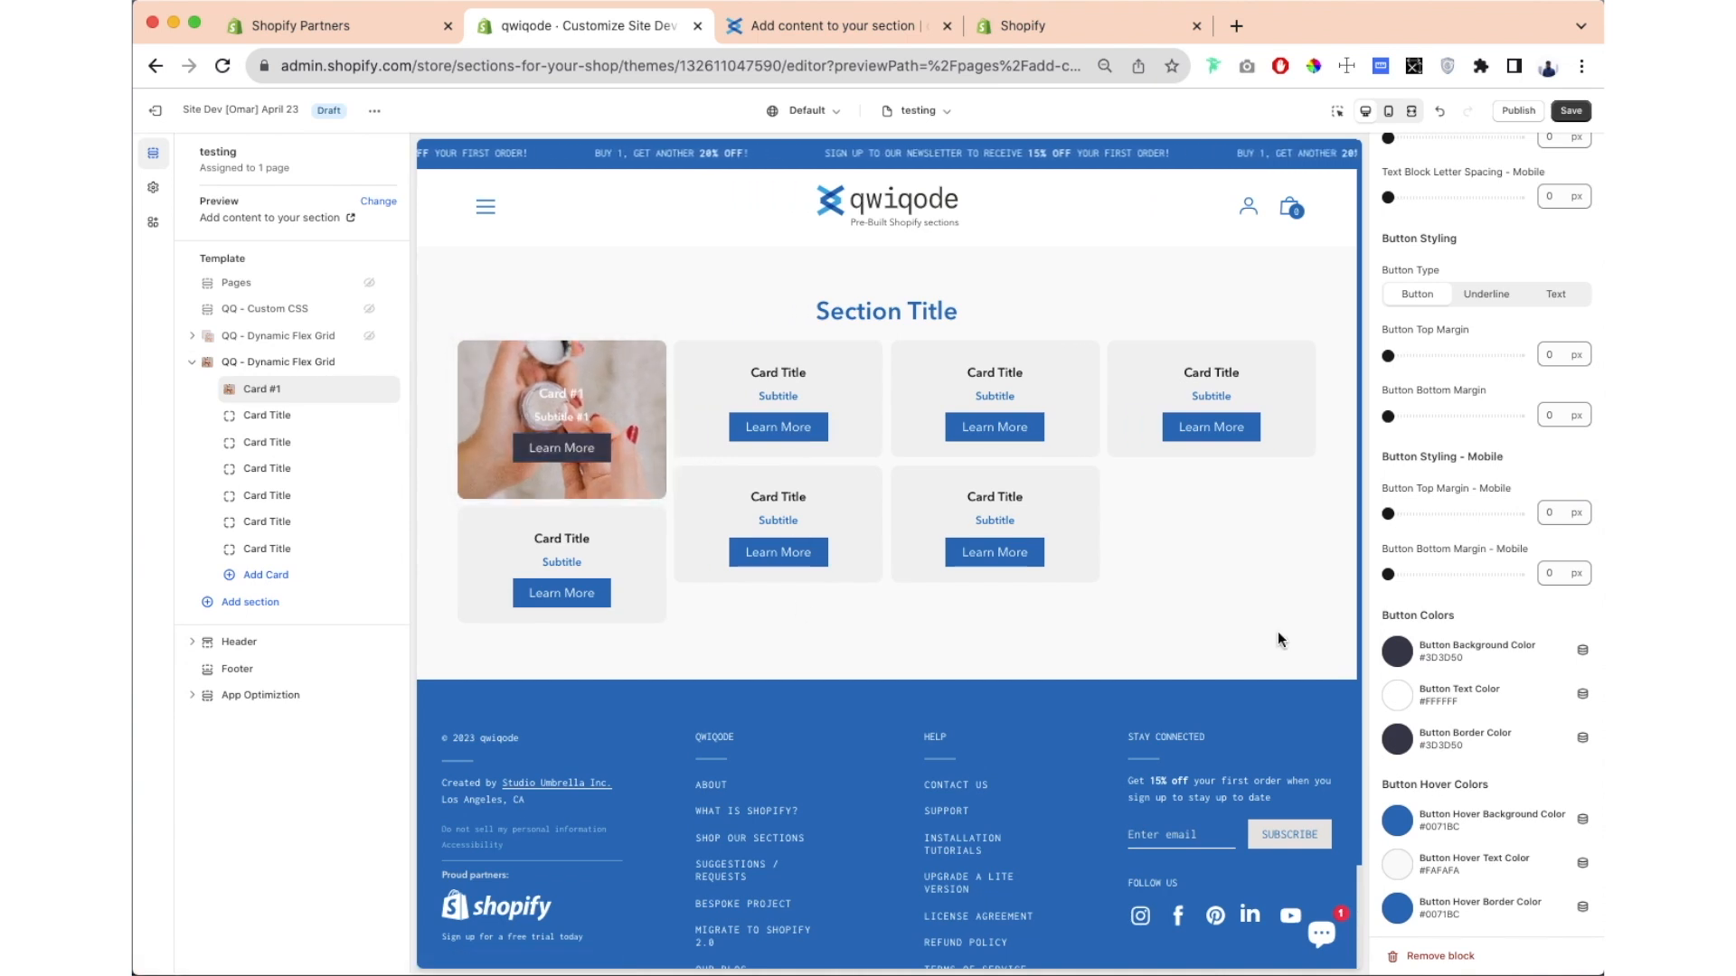
Step: Change the second card's title to "Card #2" and its text block to "Subtitle #2"
{"action": "left_click", "coordinate": [267, 415]}
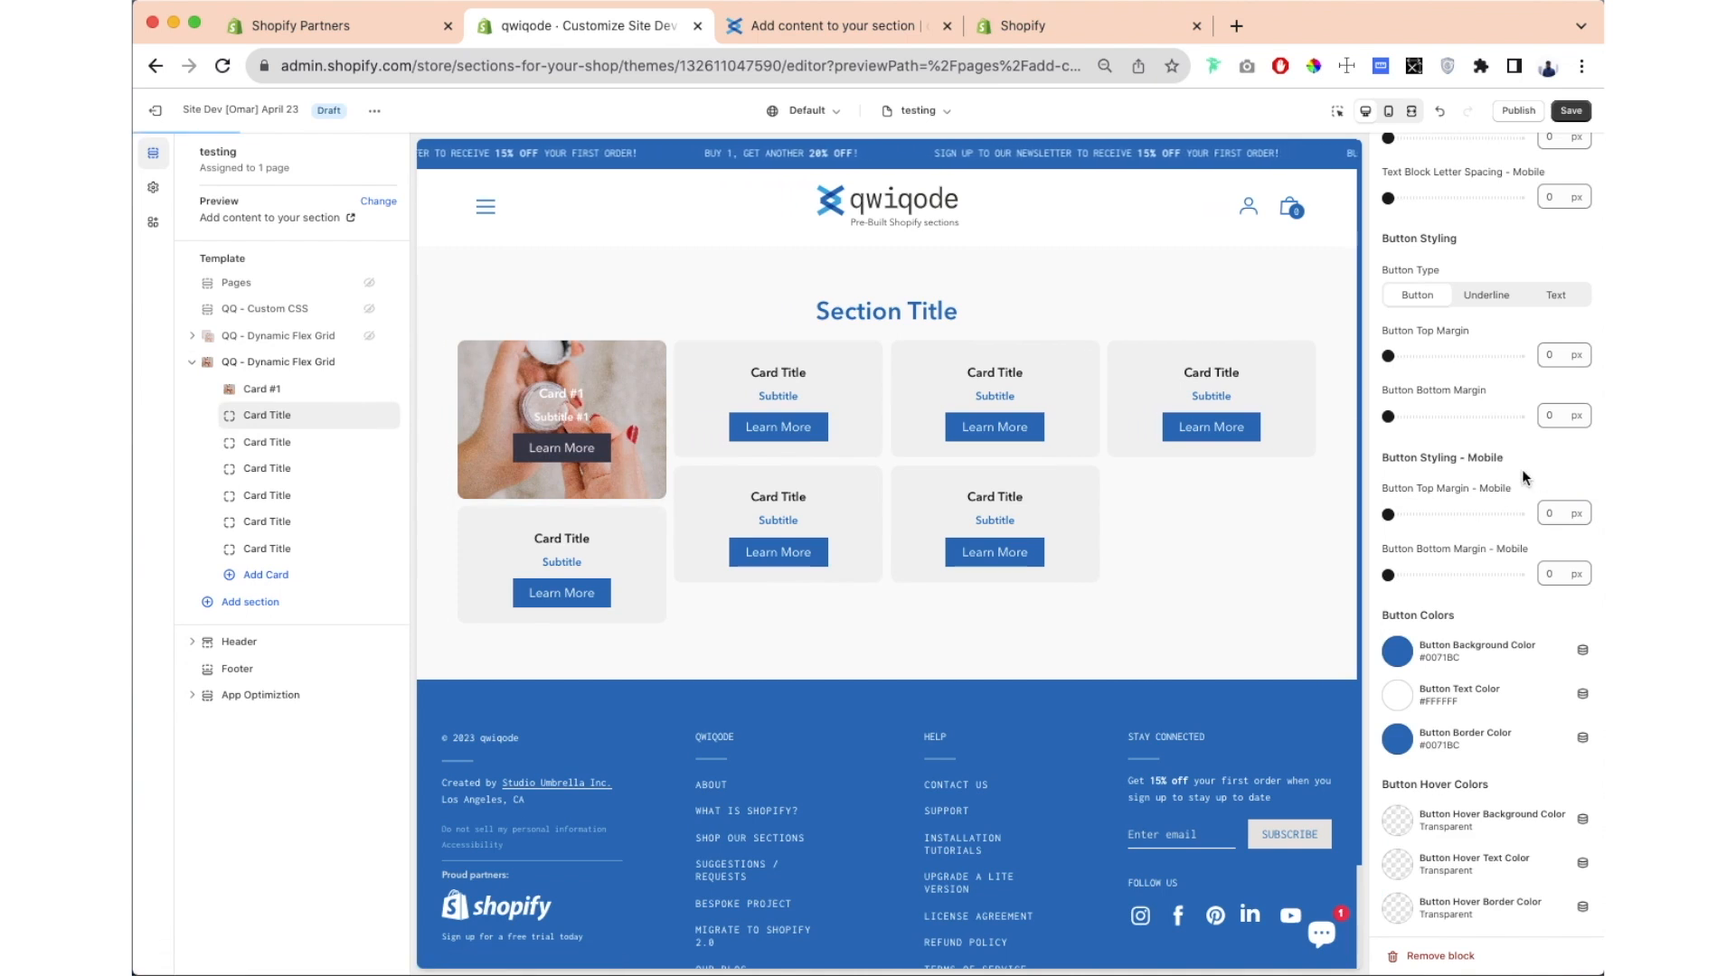
{"action": "scroll", "coordinate": [1521, 469], "scroll_direction": "up", "scroll_amount": 15}
{"action": "double_click", "coordinate": [1438, 250]}
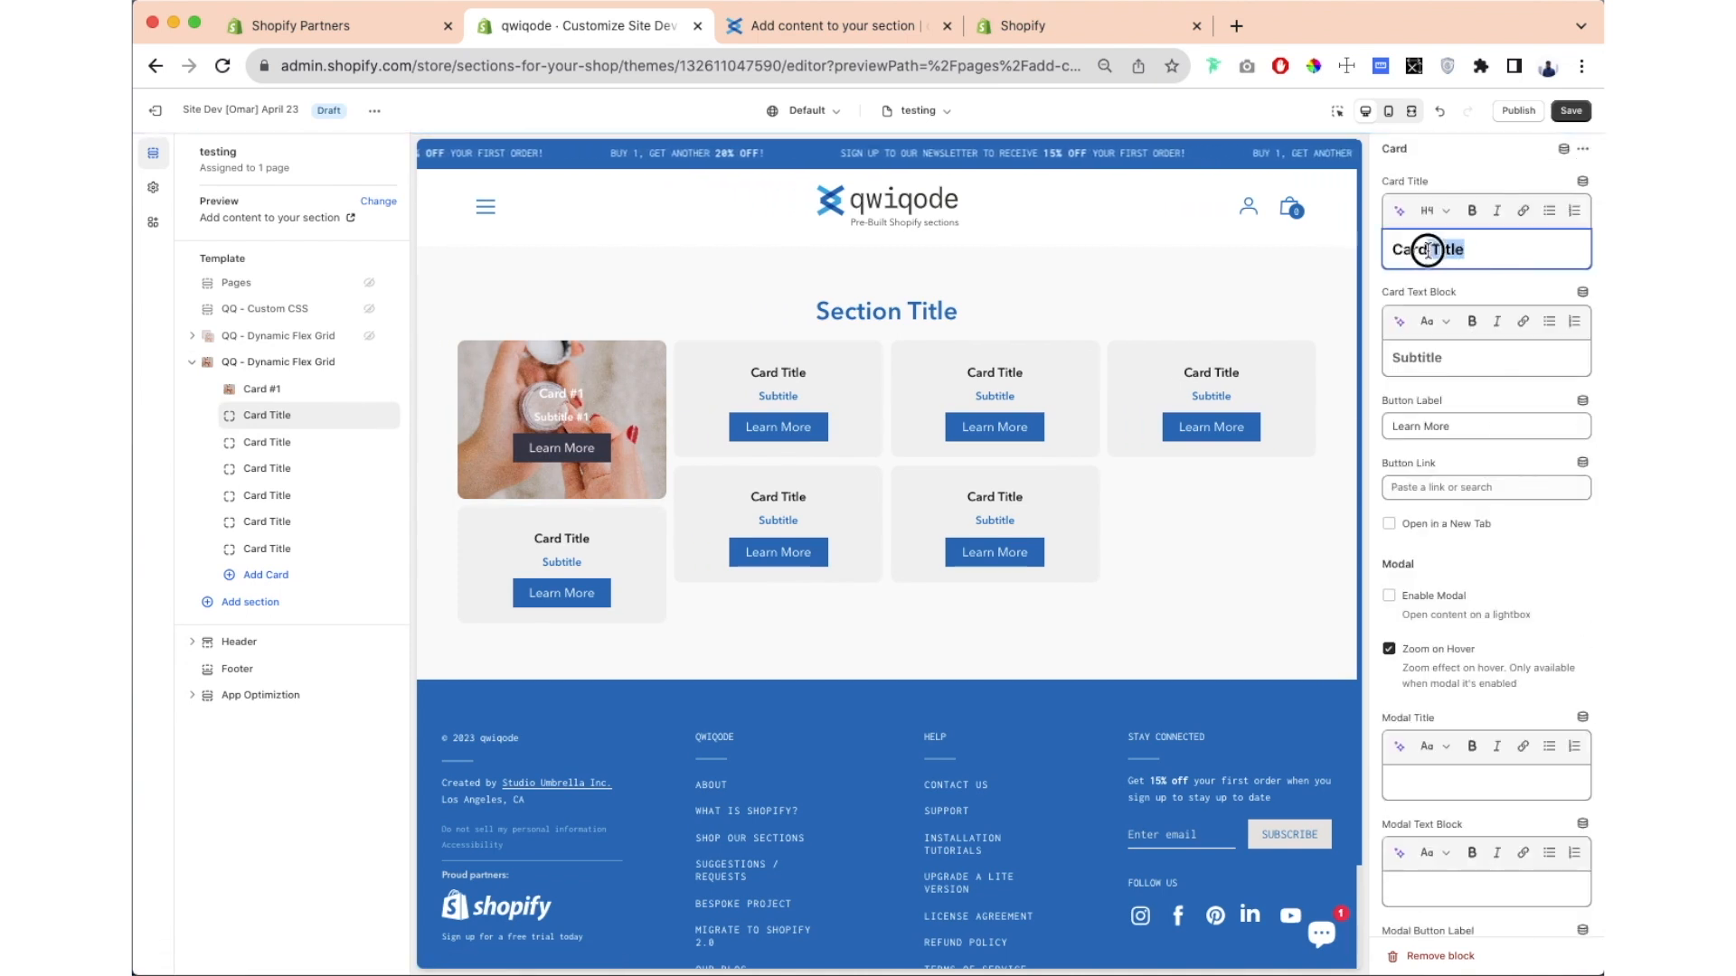
{"action": "type", "text": "#2"}
{"action": "left_click", "coordinate": [1465, 357]}
{"action": "type", "text": "#2"}
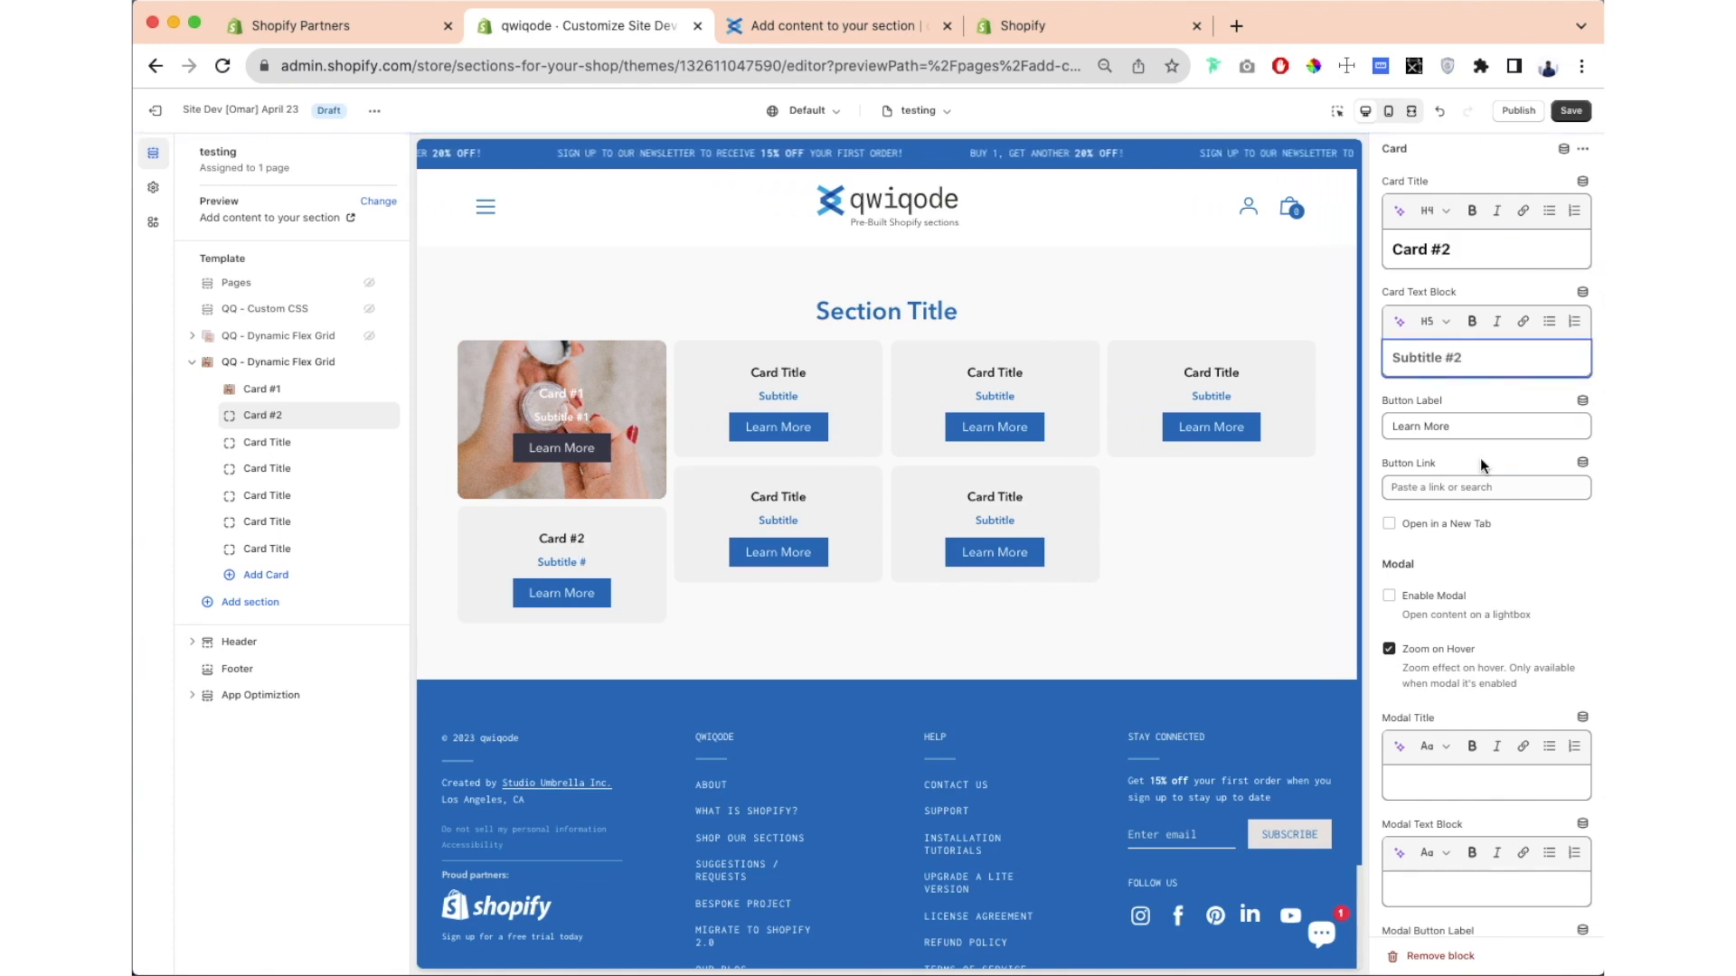
Step: Clear Card #2's button label to remove its button, and test the card in the preview
{"action": "left_click_drag", "start_coordinate": [1478, 427], "coordinate": [1352, 421]}
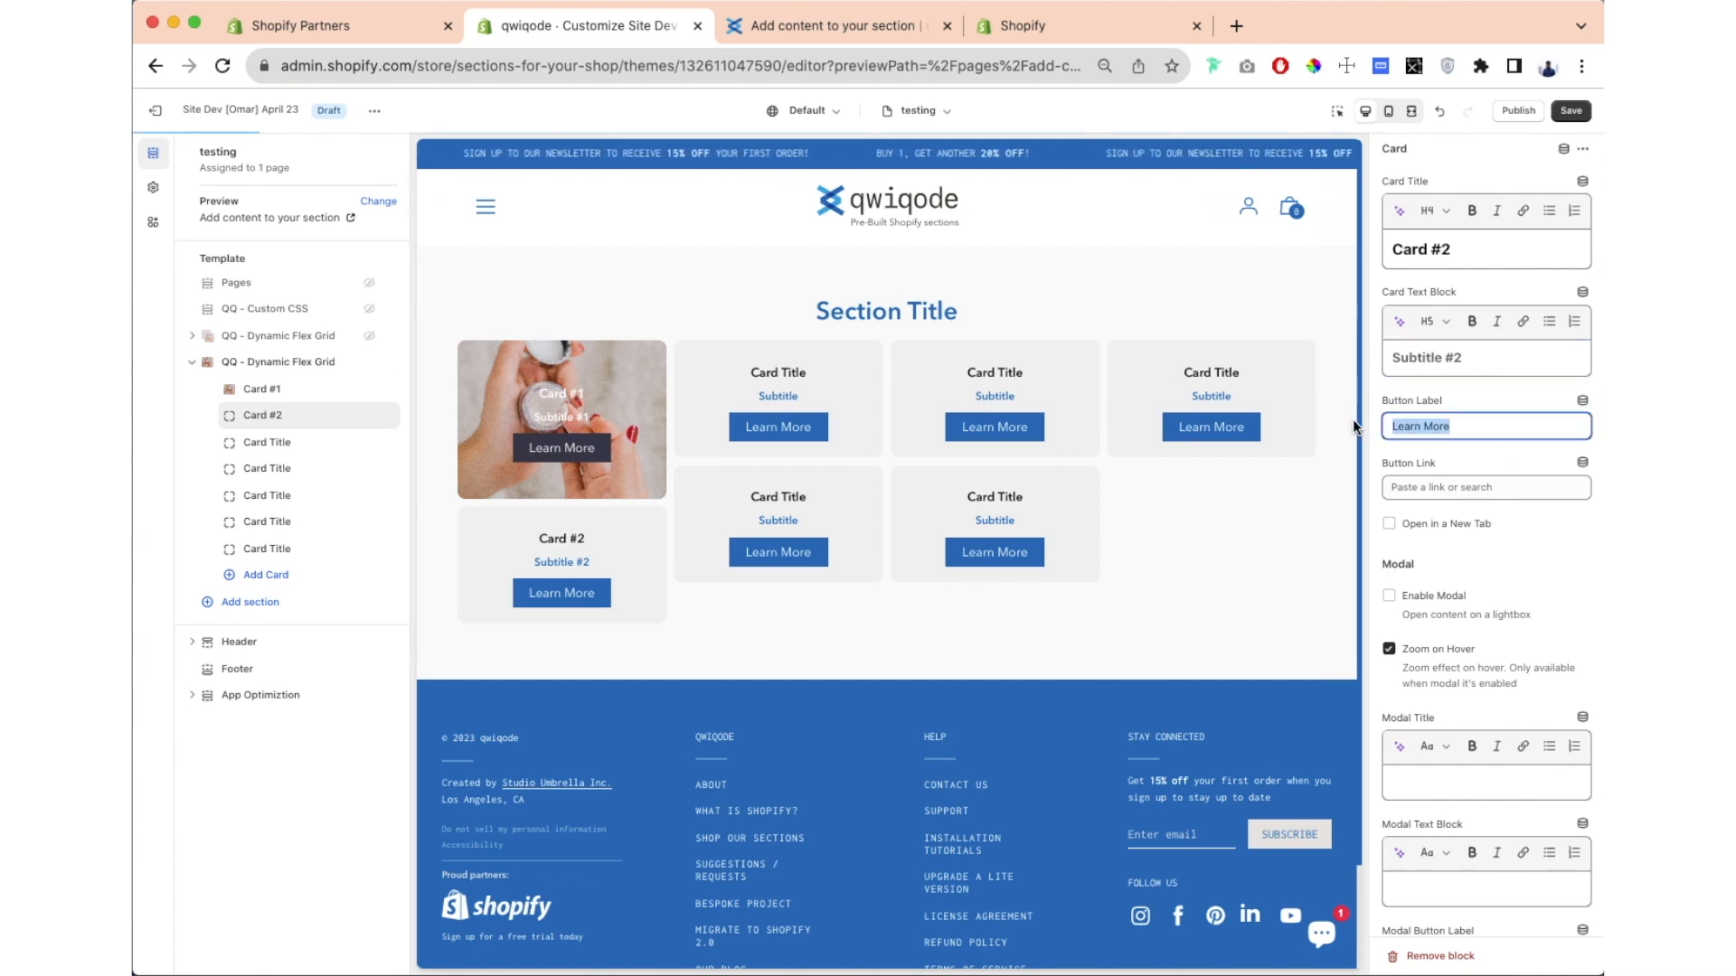
{"action": "key", "text": "BackSpace"}
{"action": "scroll", "coordinate": [1452, 659], "scroll_direction": "down", "scroll_amount": 2}
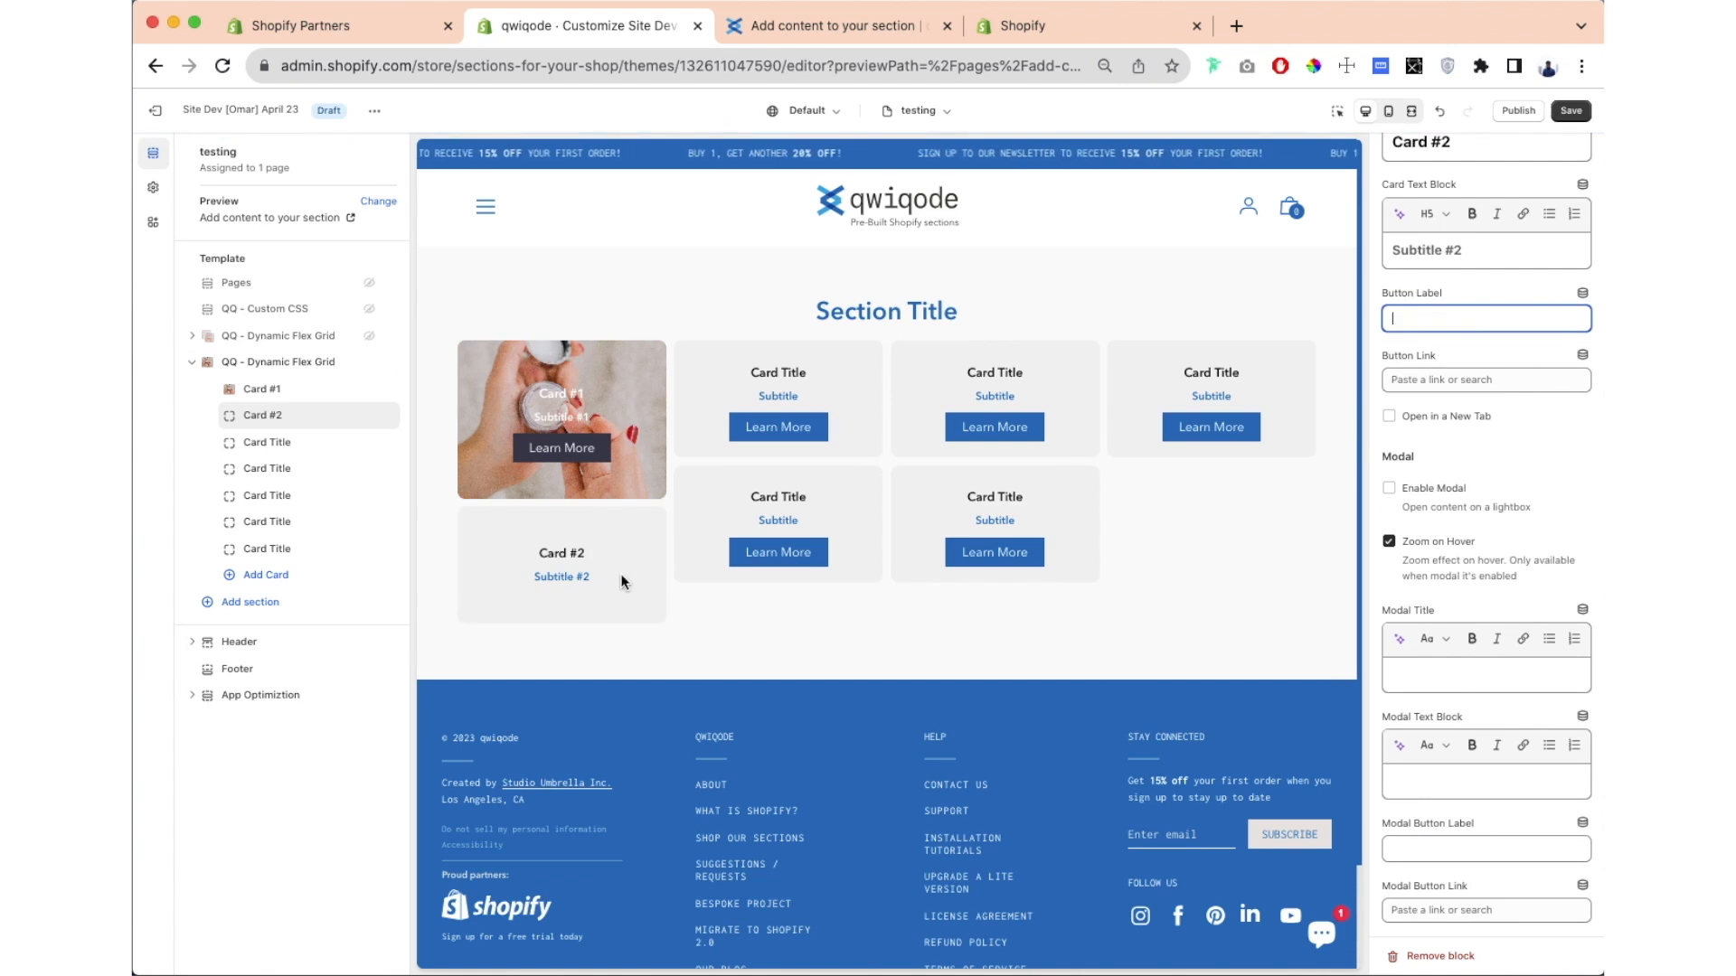
{"action": "scroll", "coordinate": [1392, 557], "scroll_direction": "down", "scroll_amount": 2}
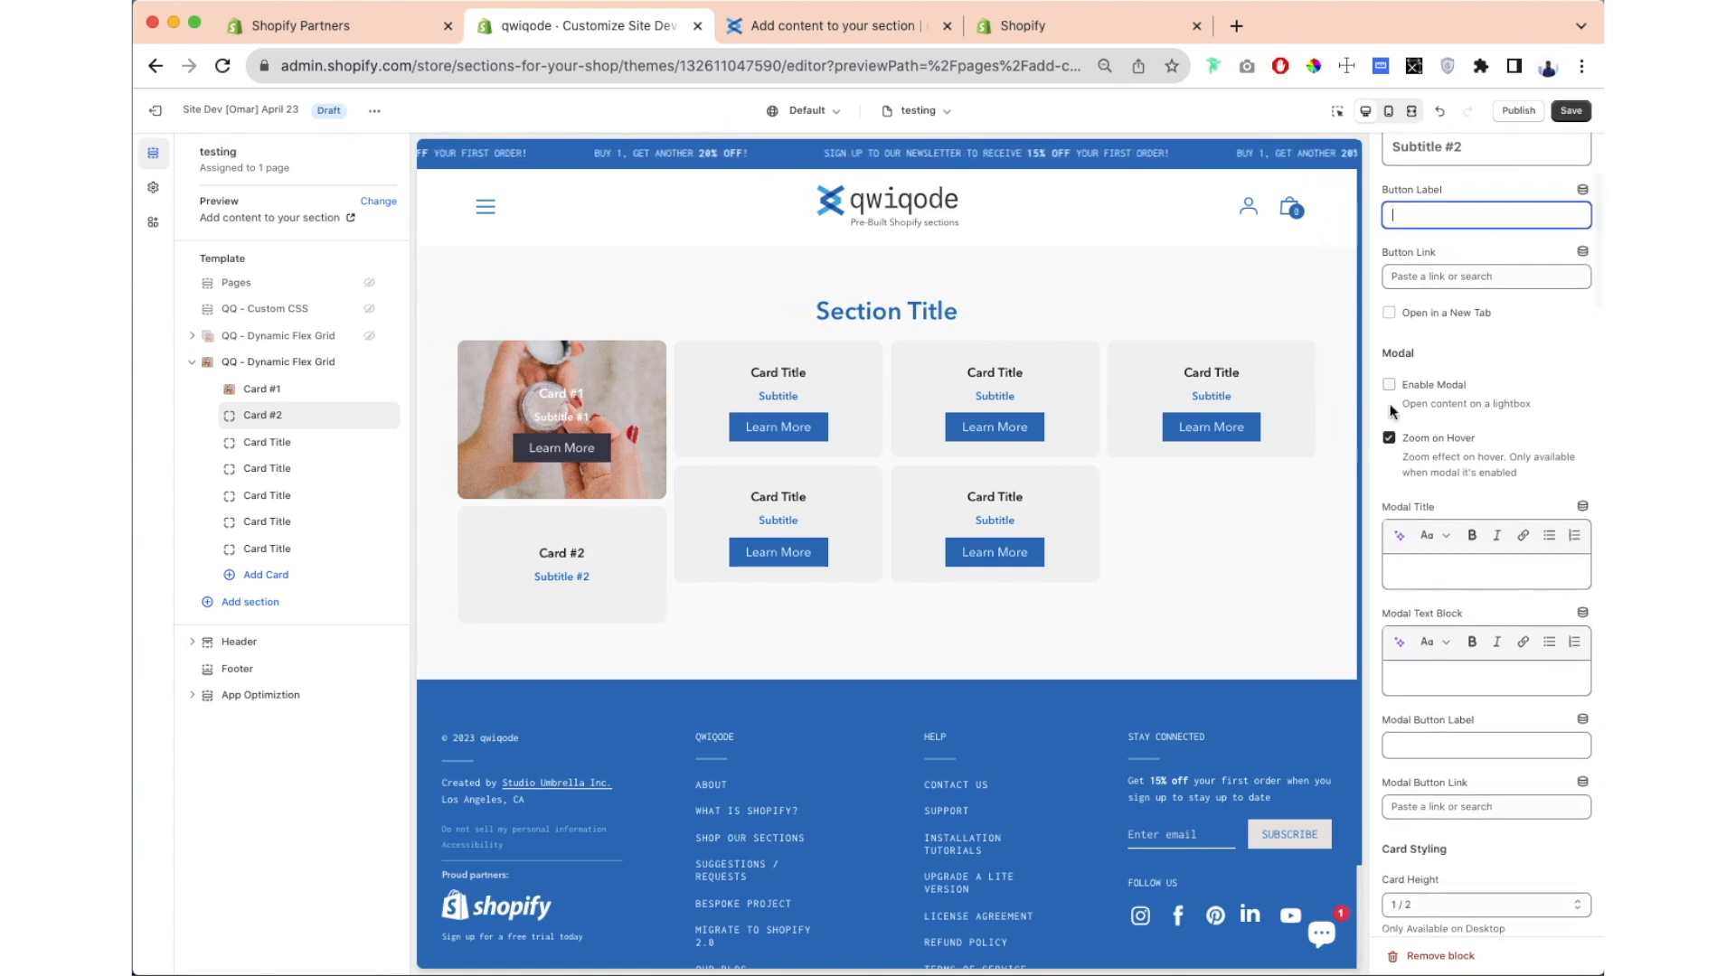
{"action": "scroll", "coordinate": [1395, 387], "scroll_direction": "down", "scroll_amount": 1}
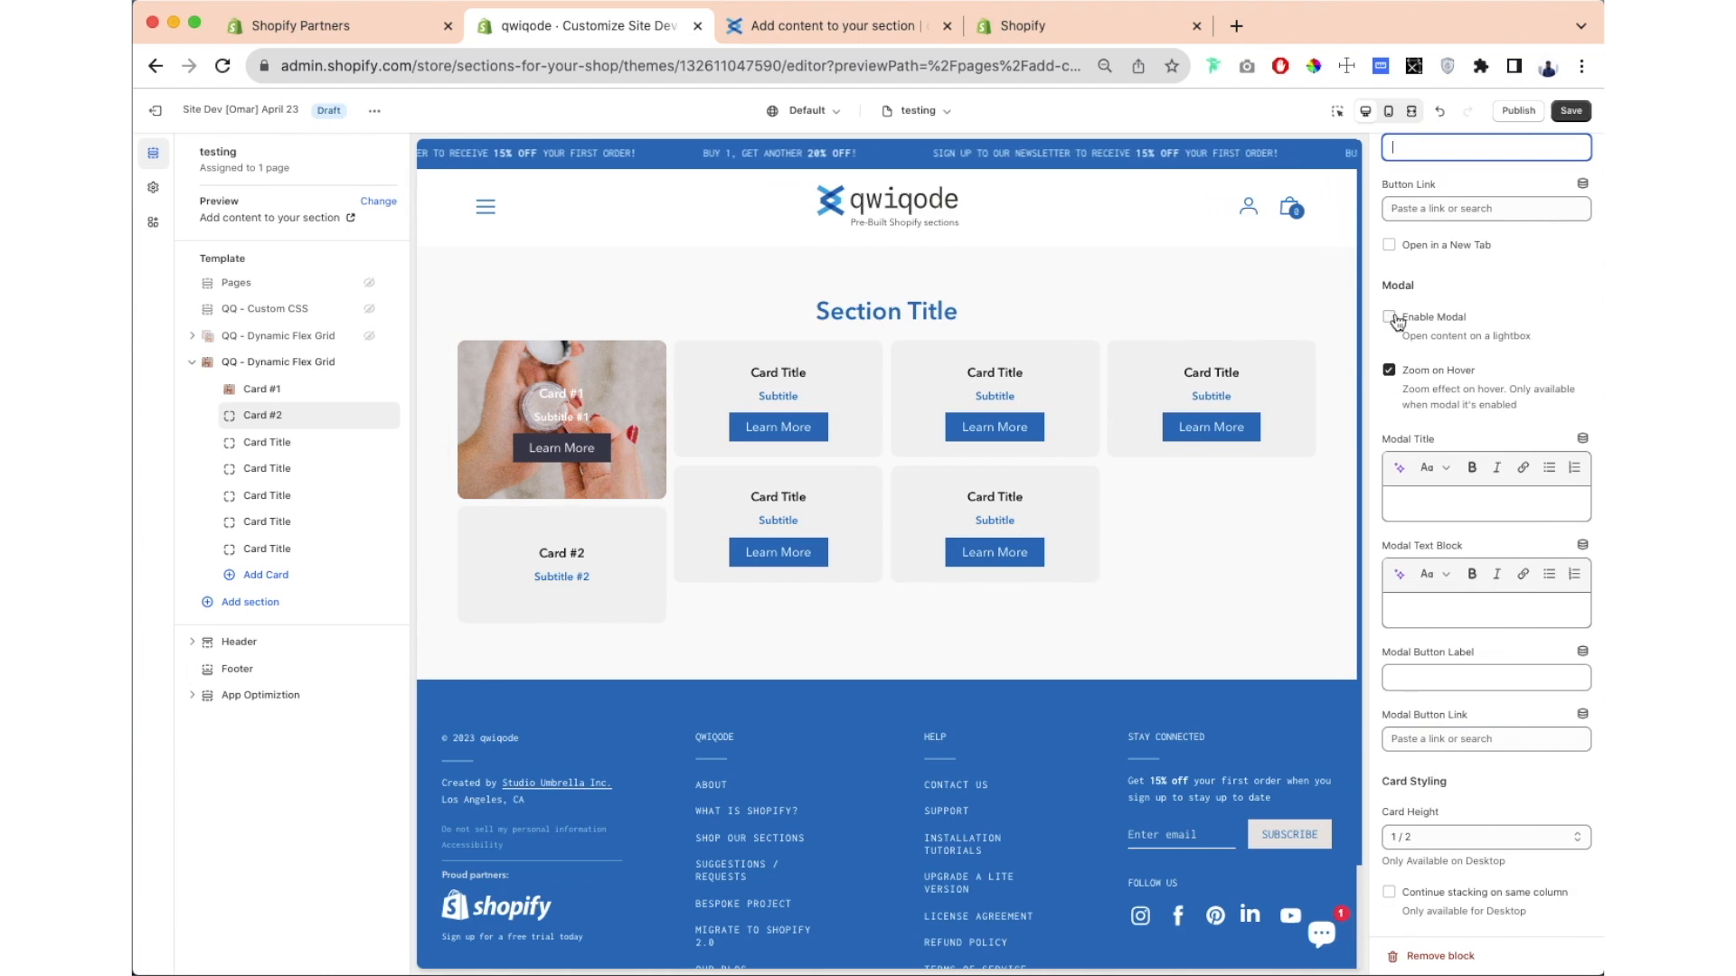
{"action": "left_click", "coordinate": [593, 556]}
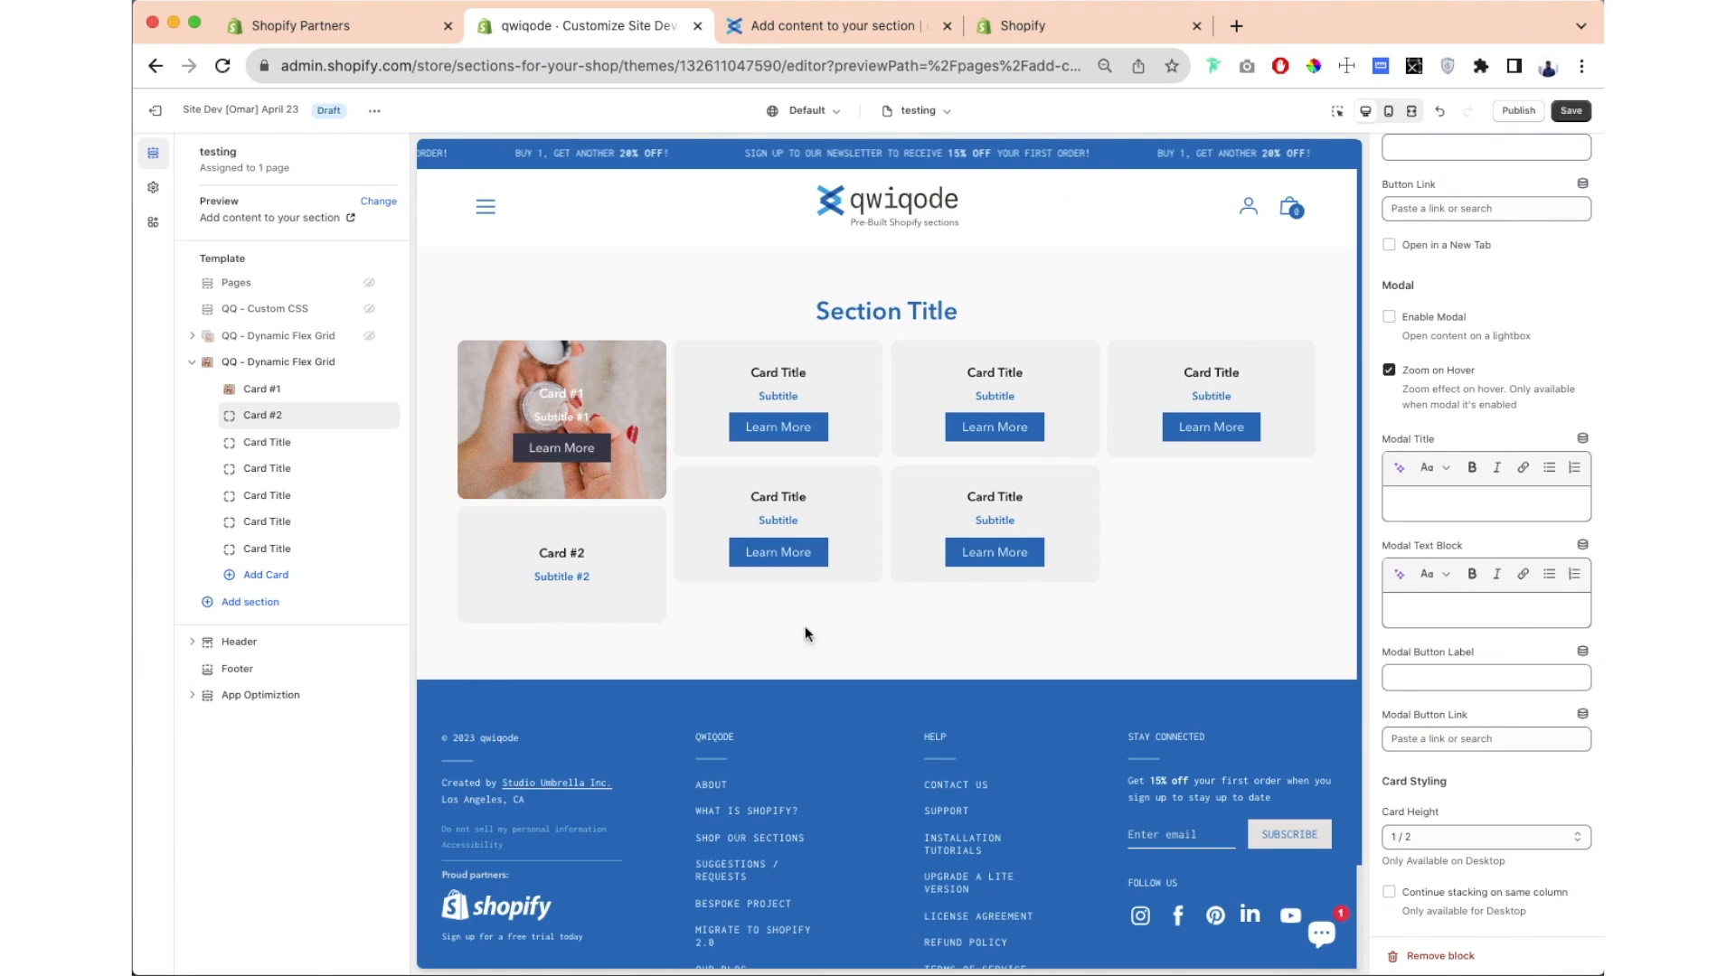
{"action": "scroll", "coordinate": [1455, 577], "scroll_direction": "down", "scroll_amount": 7}
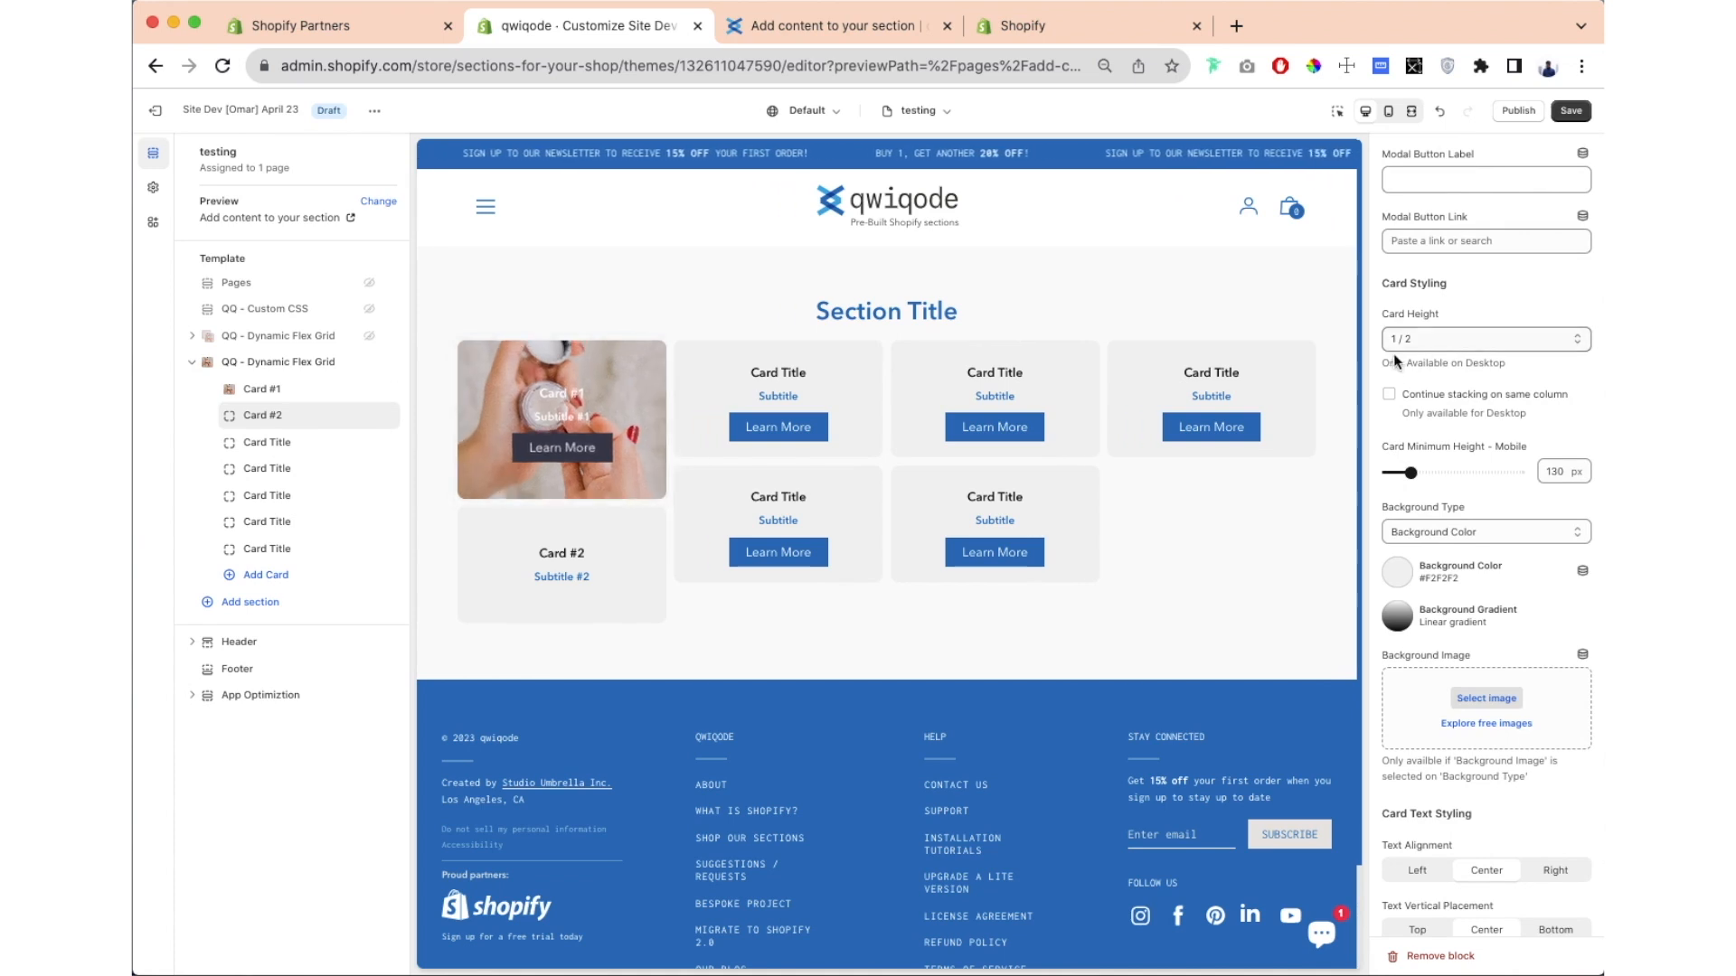
Step: Set Card #2's height to 1/3 and its background color to light blue #61C3E5
{"action": "left_click", "coordinate": [1474, 336]}
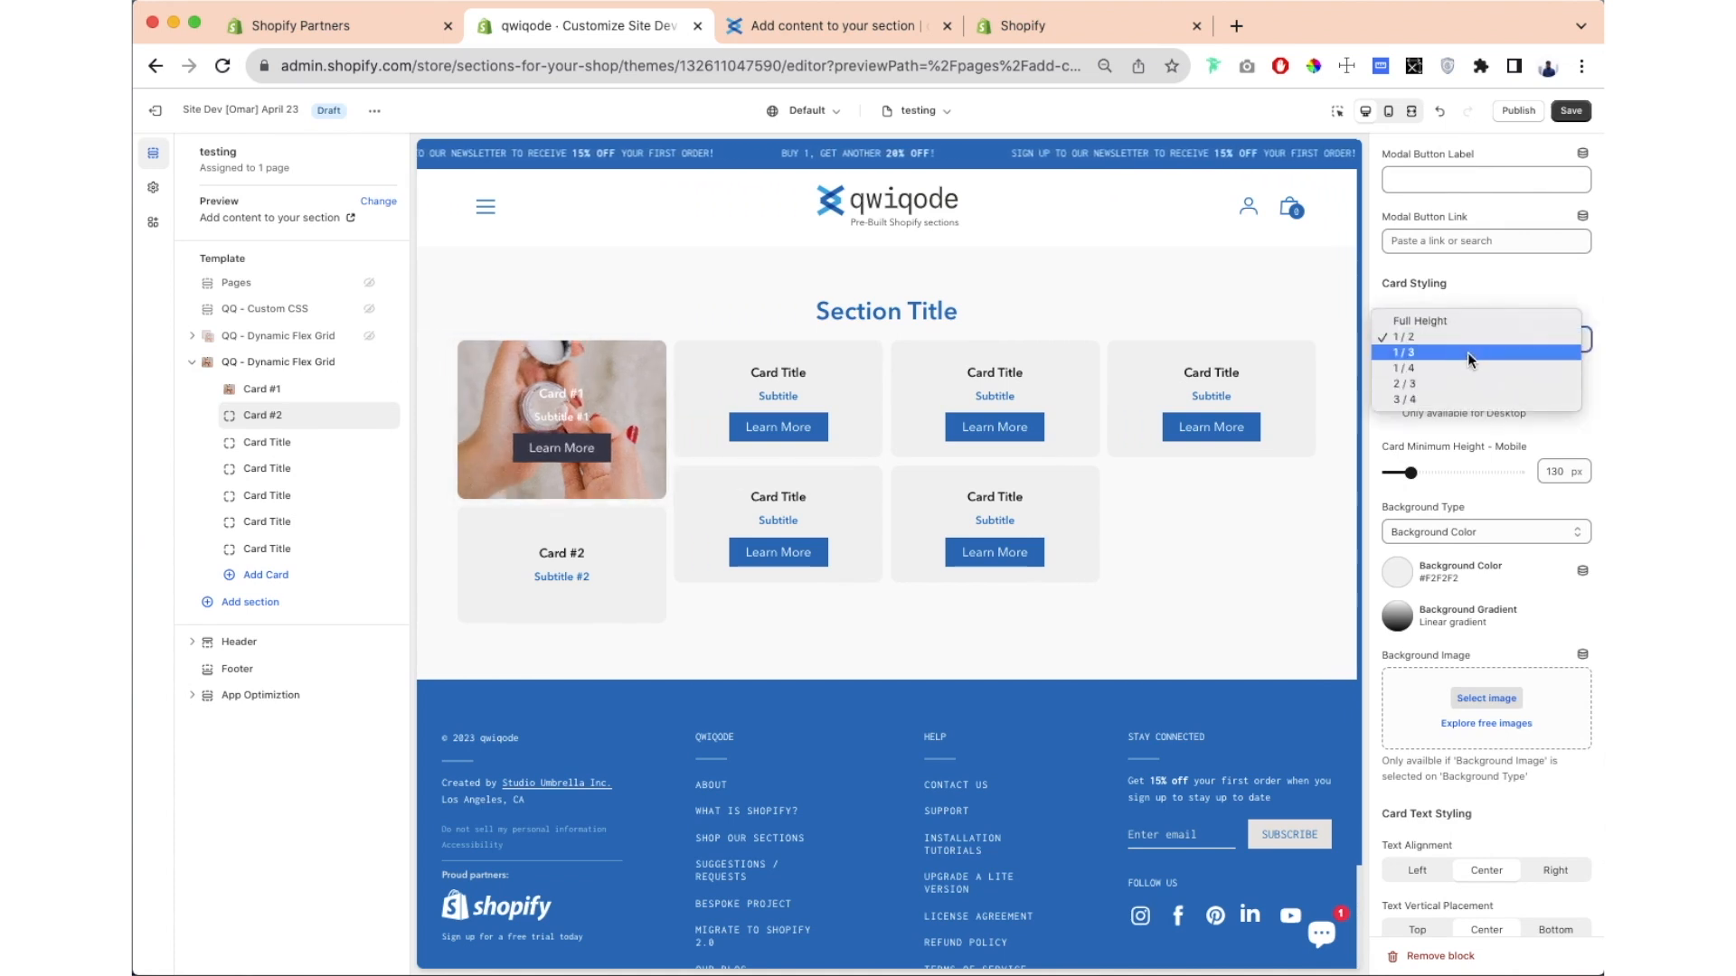
{"action": "key", "text": "Escape"}
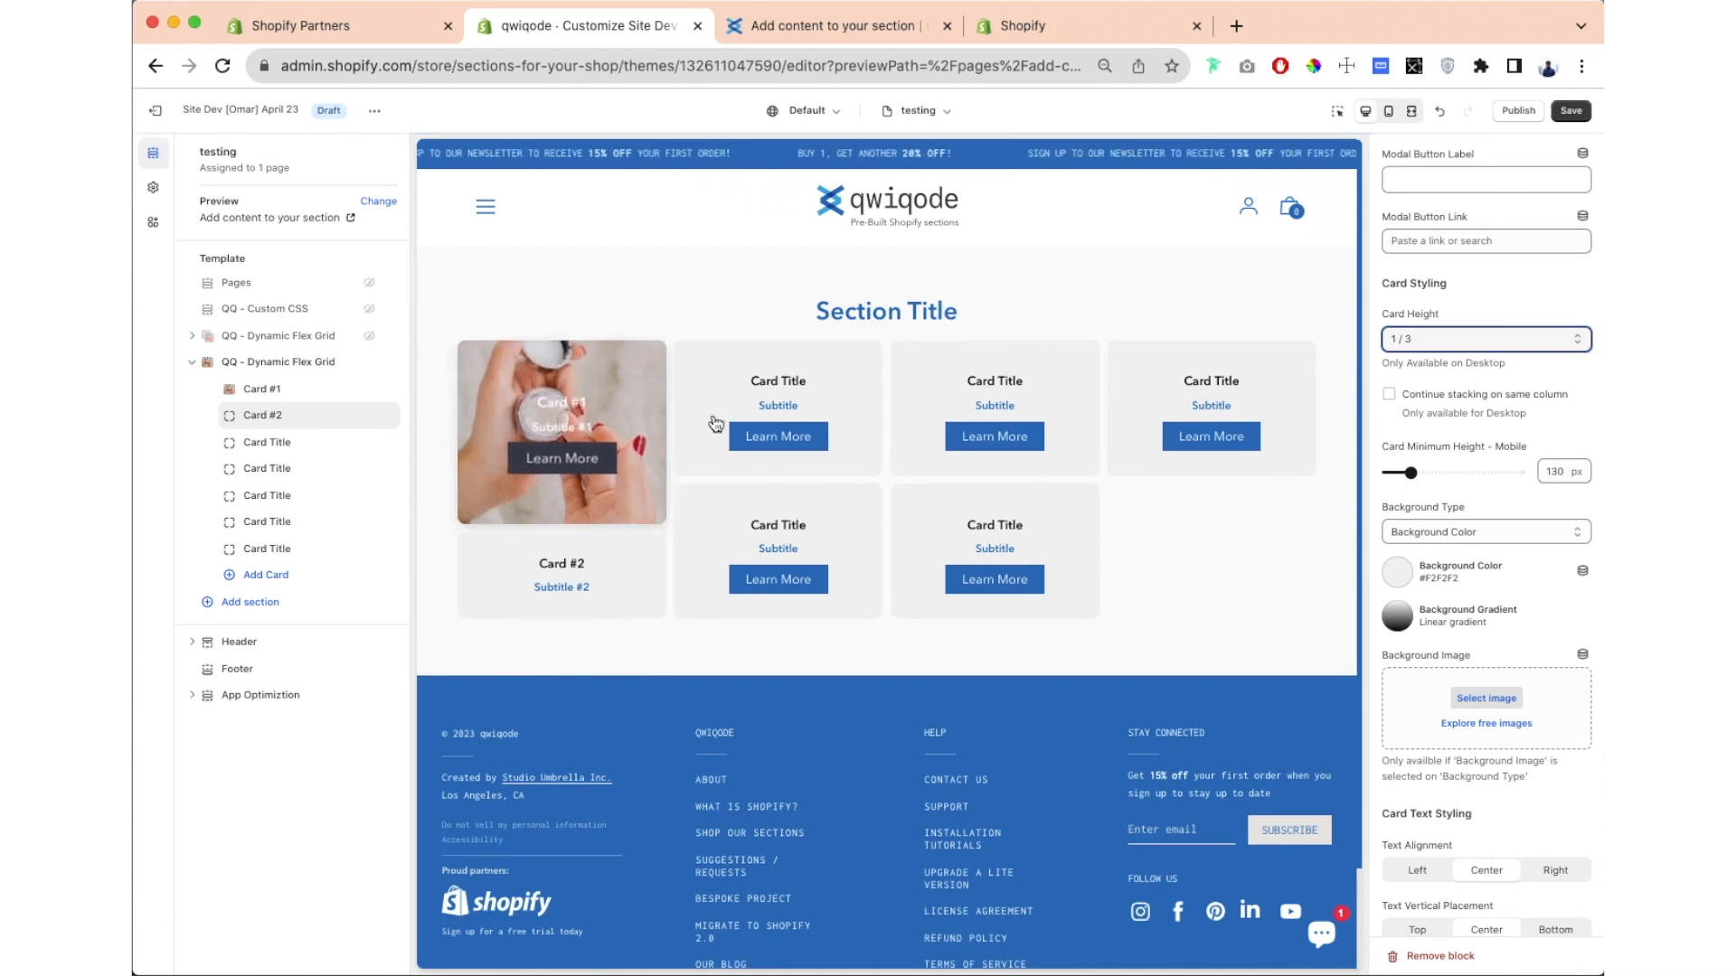
{"action": "scroll", "coordinate": [1417, 410], "scroll_direction": "down", "scroll_amount": 1}
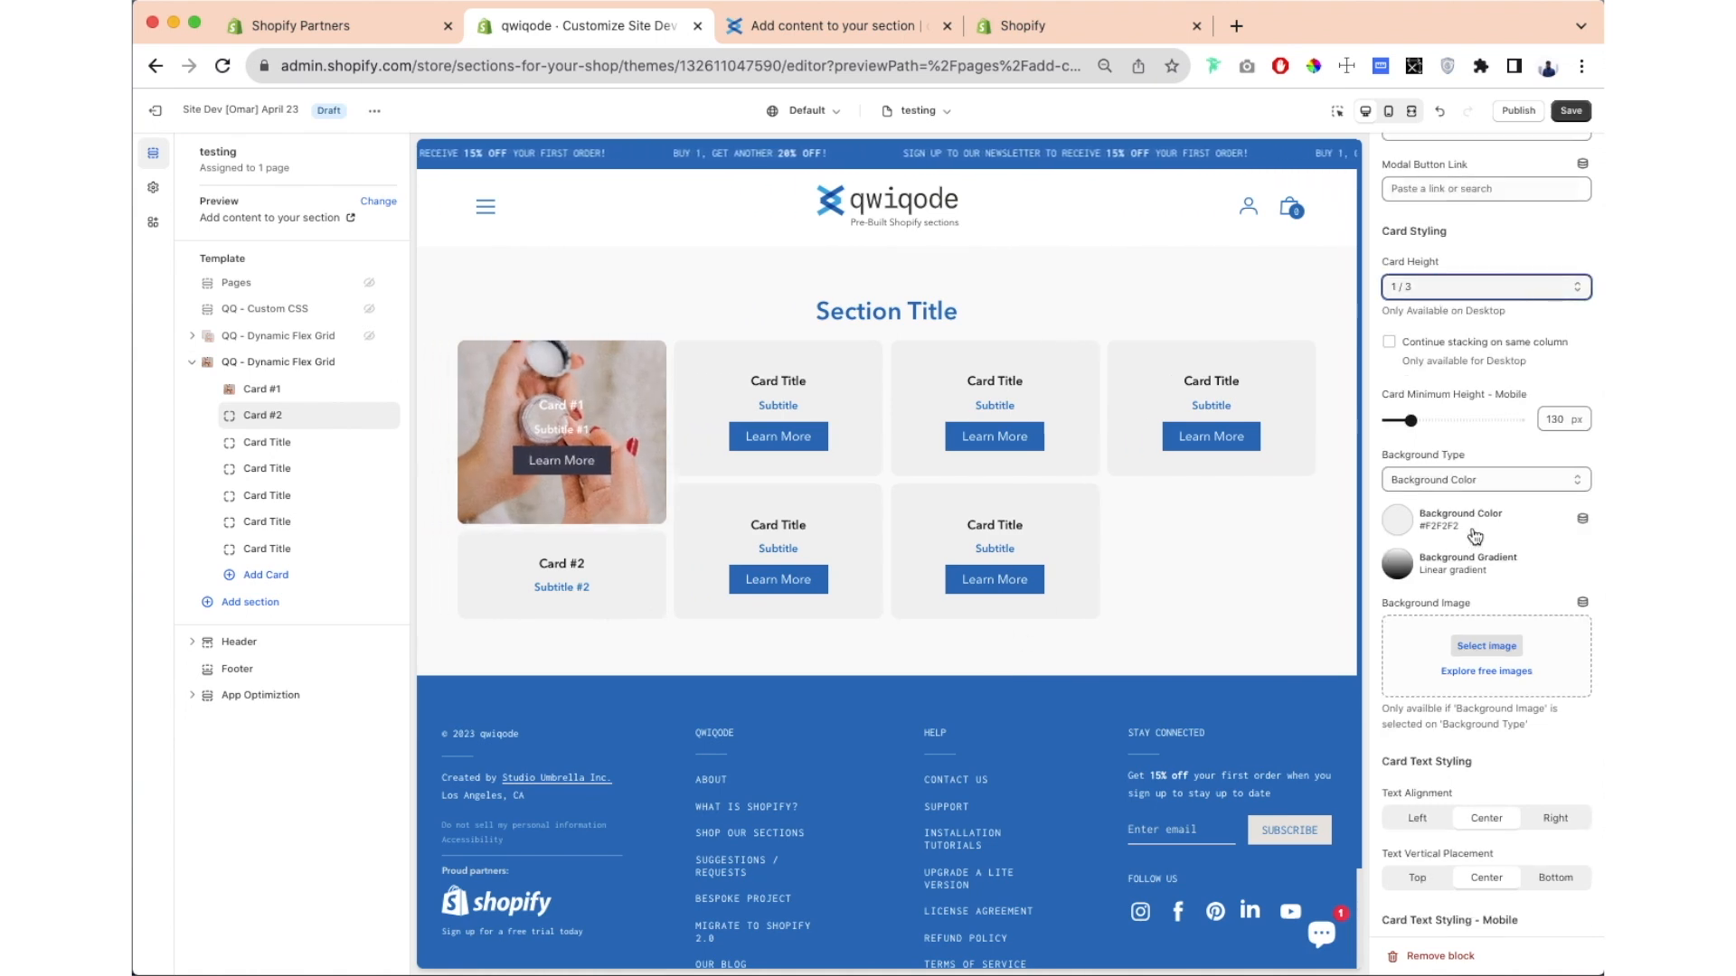
{"action": "left_click", "coordinate": [1398, 519]}
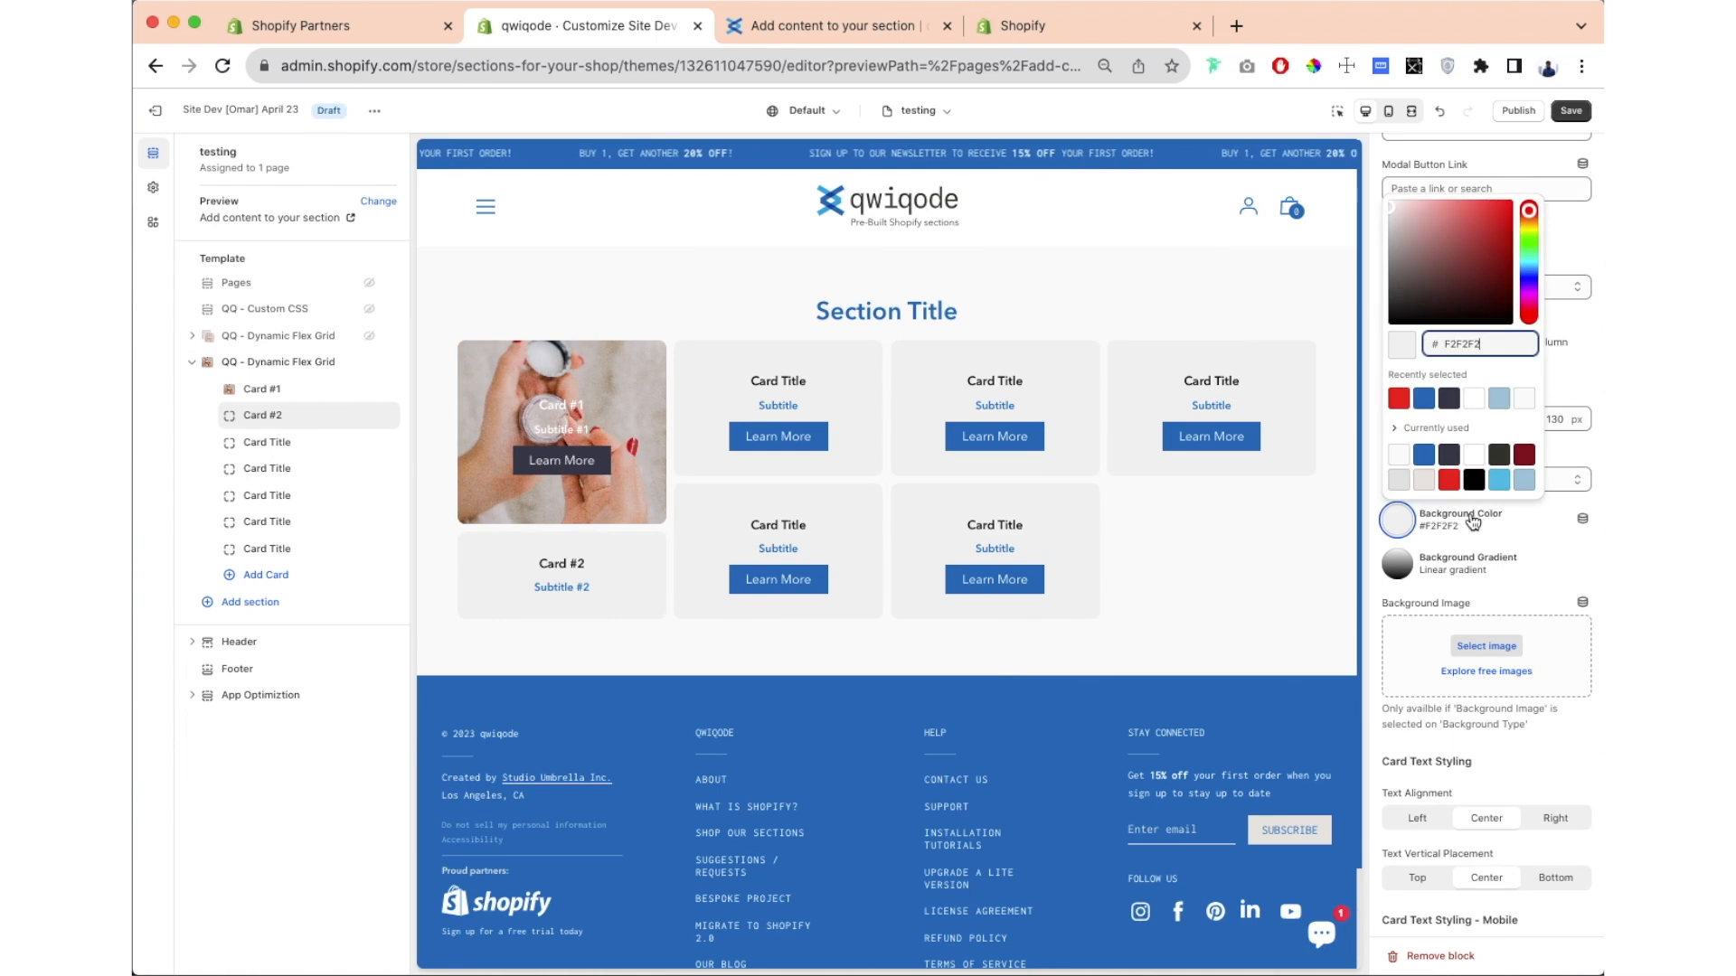
{"action": "left_click", "coordinate": [1499, 480]}
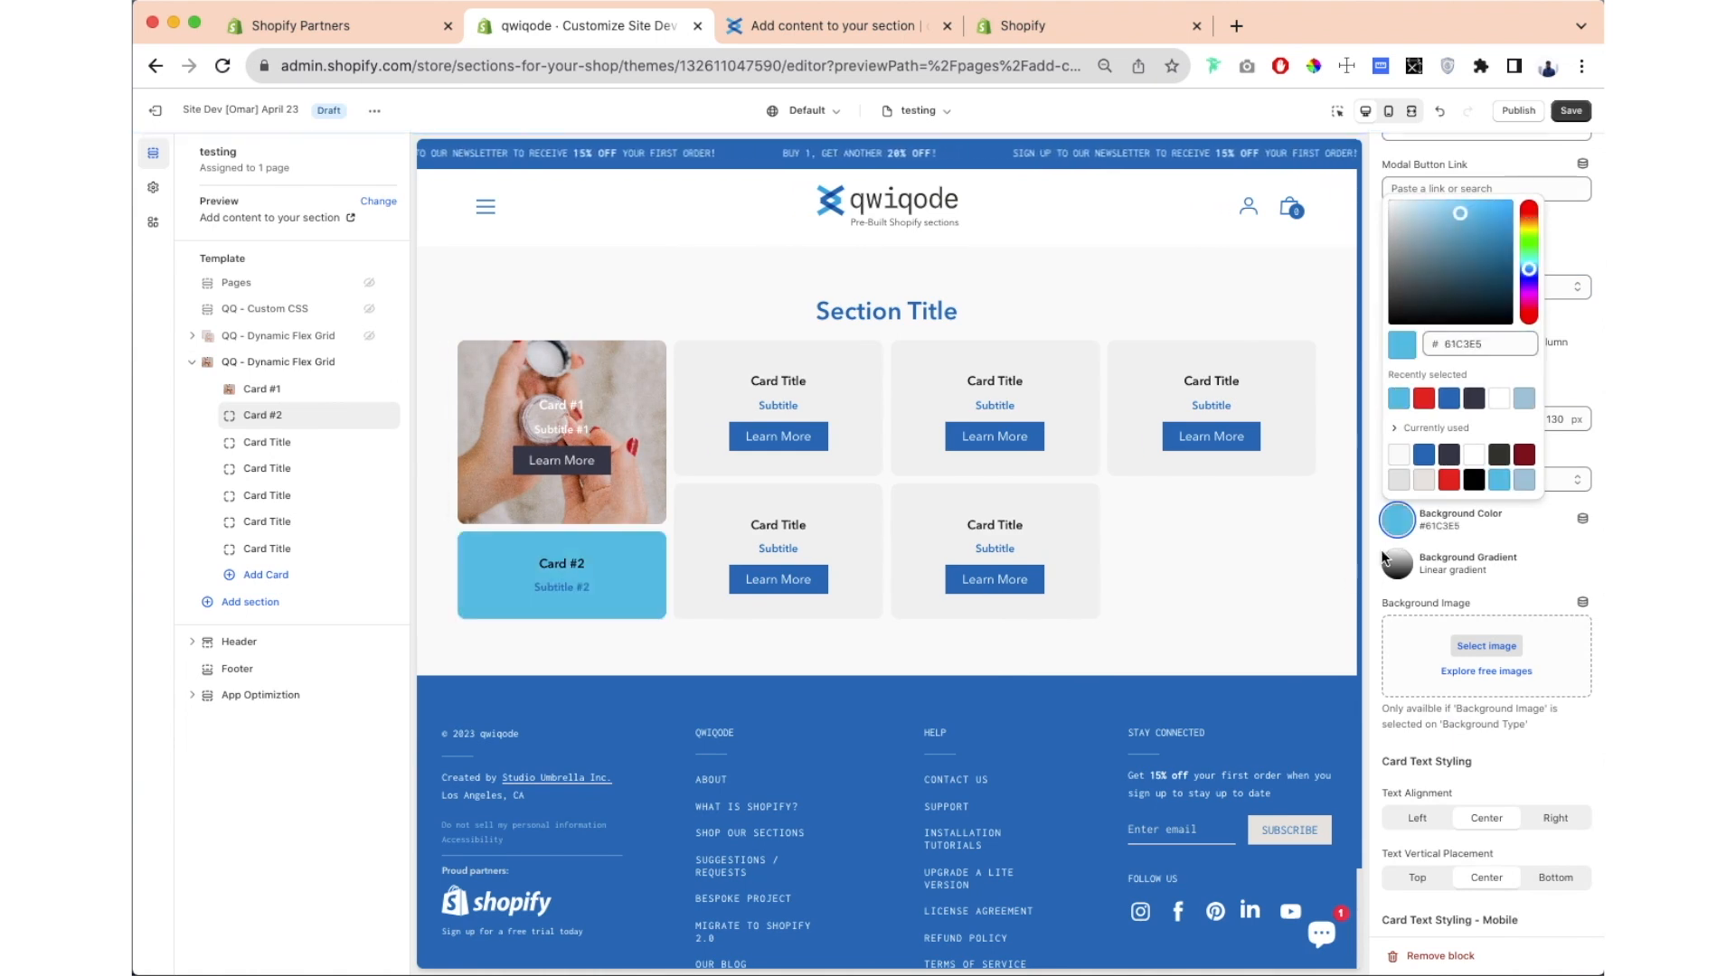
{"action": "left_click", "coordinate": [1385, 560]}
{"action": "left_click", "coordinate": [1365, 614]}
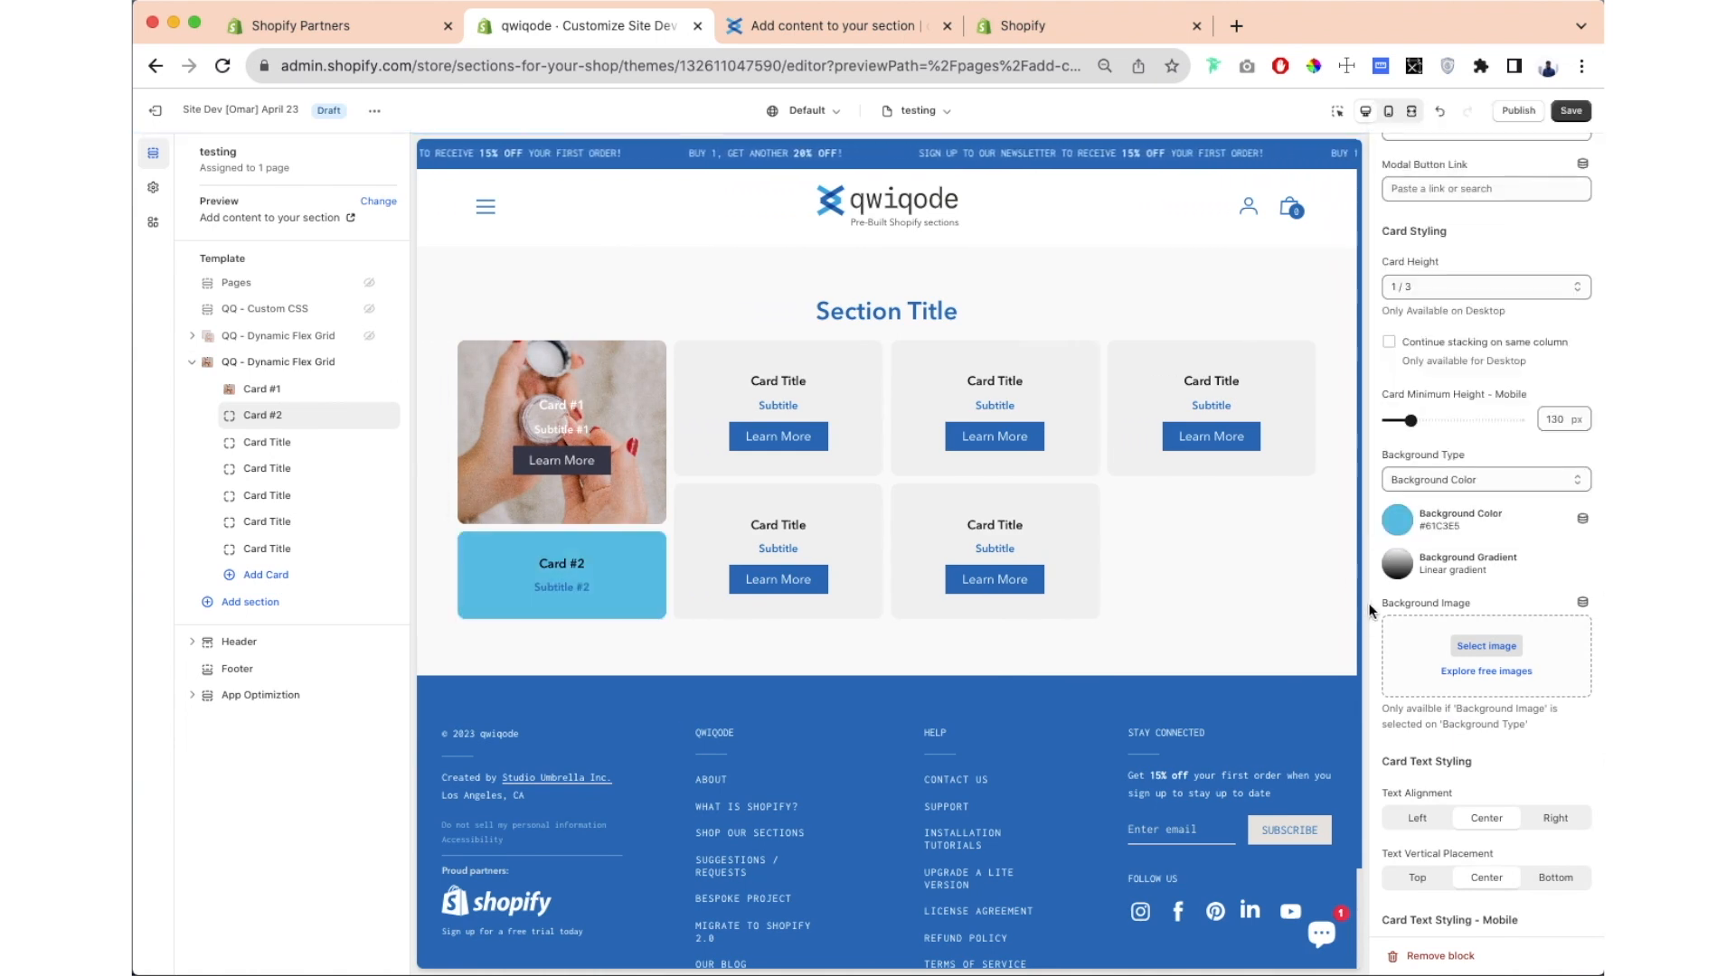
Step: Try right and left text alignment on Card #2, ending on center
{"action": "scroll", "coordinate": [1468, 594], "scroll_direction": "down", "scroll_amount": 3}
{"action": "left_click", "coordinate": [1542, 660]}
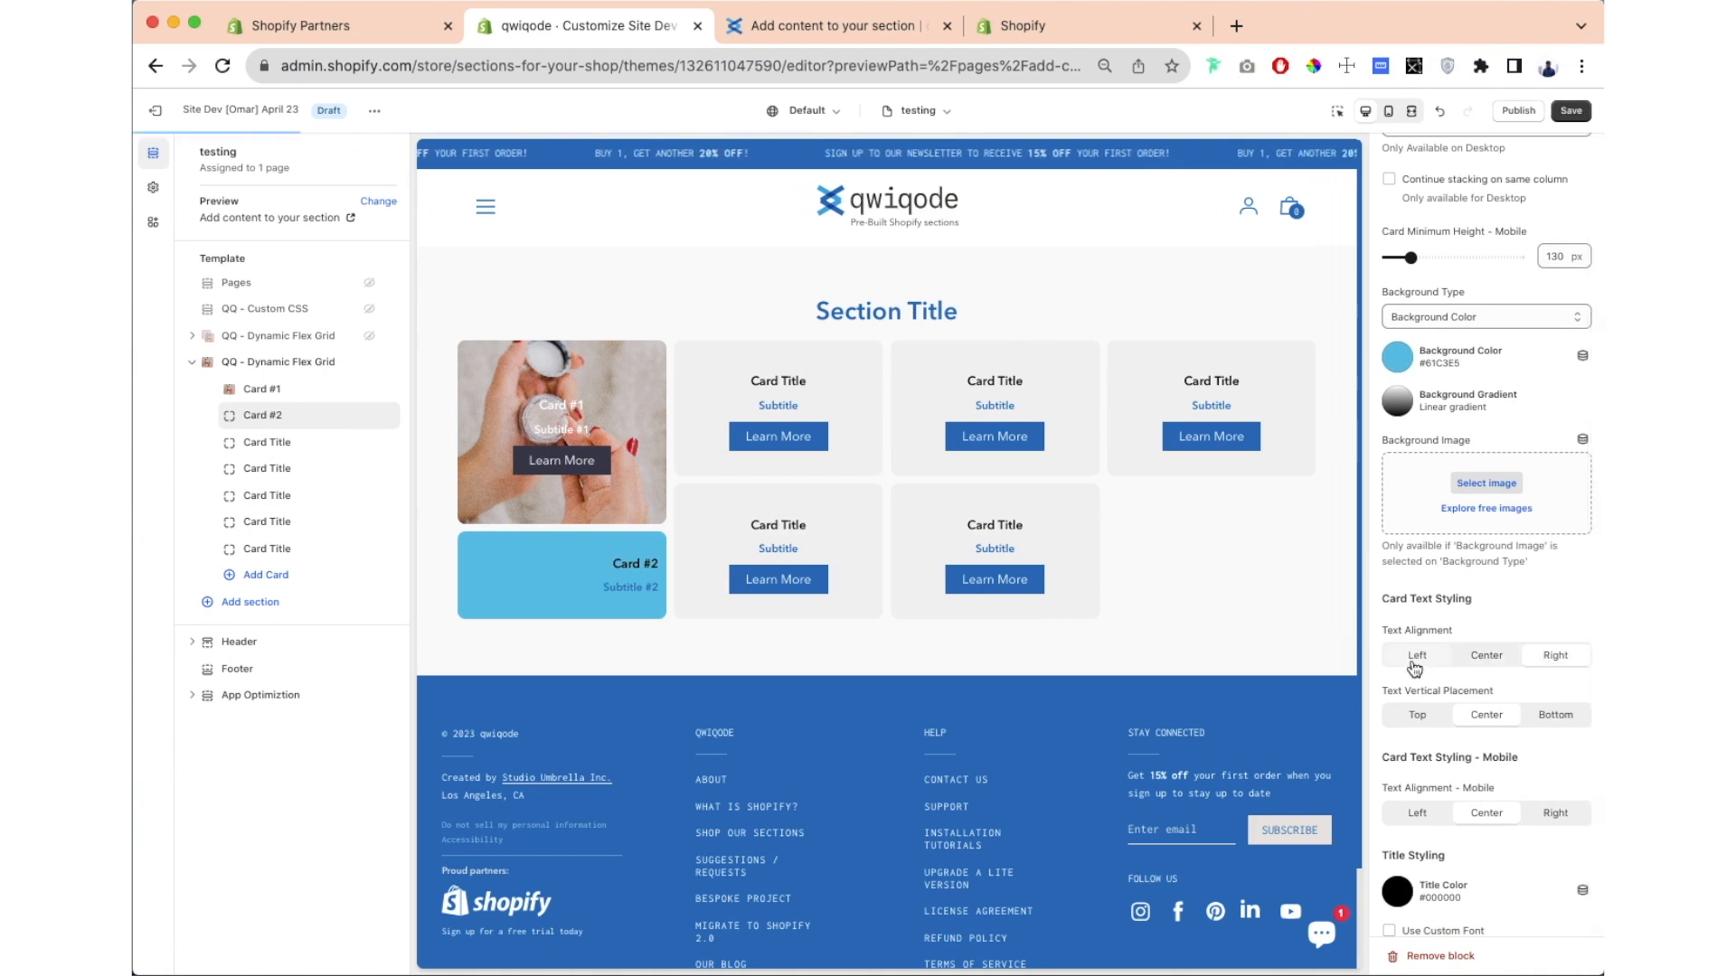
{"action": "left_click", "coordinate": [1428, 656]}
{"action": "left_click", "coordinate": [1473, 659]}
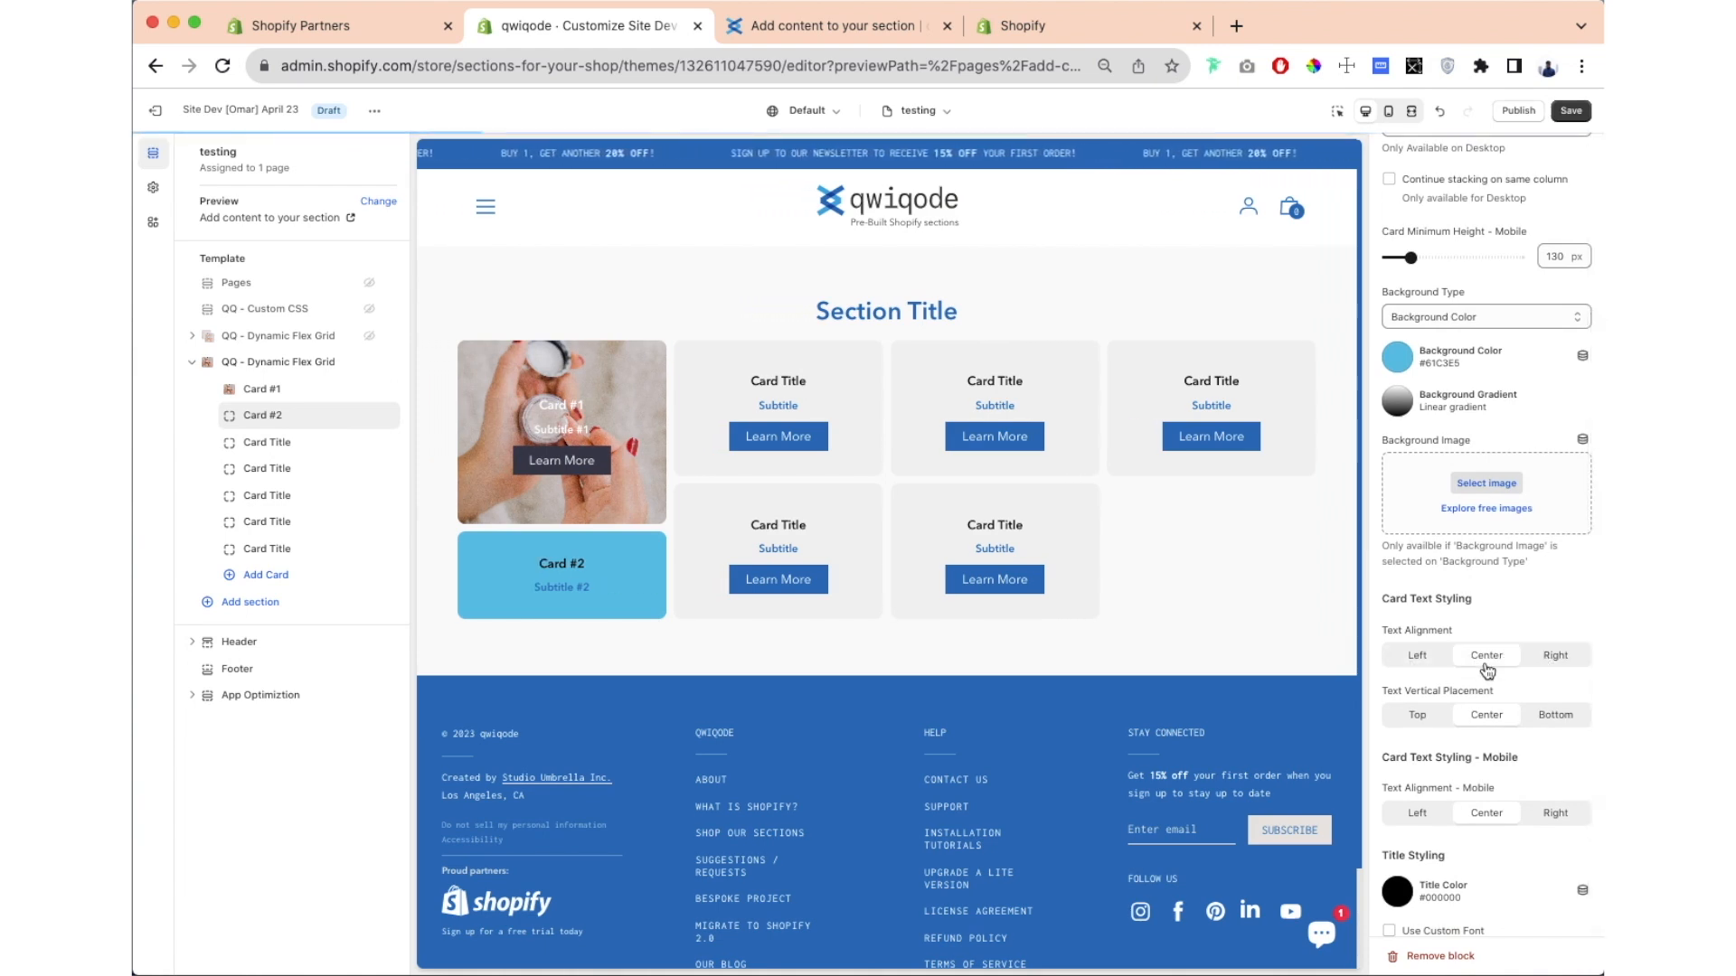
Step: Change the third card's title to "Card #3" and clear its text block
{"action": "left_click", "coordinate": [276, 446]}
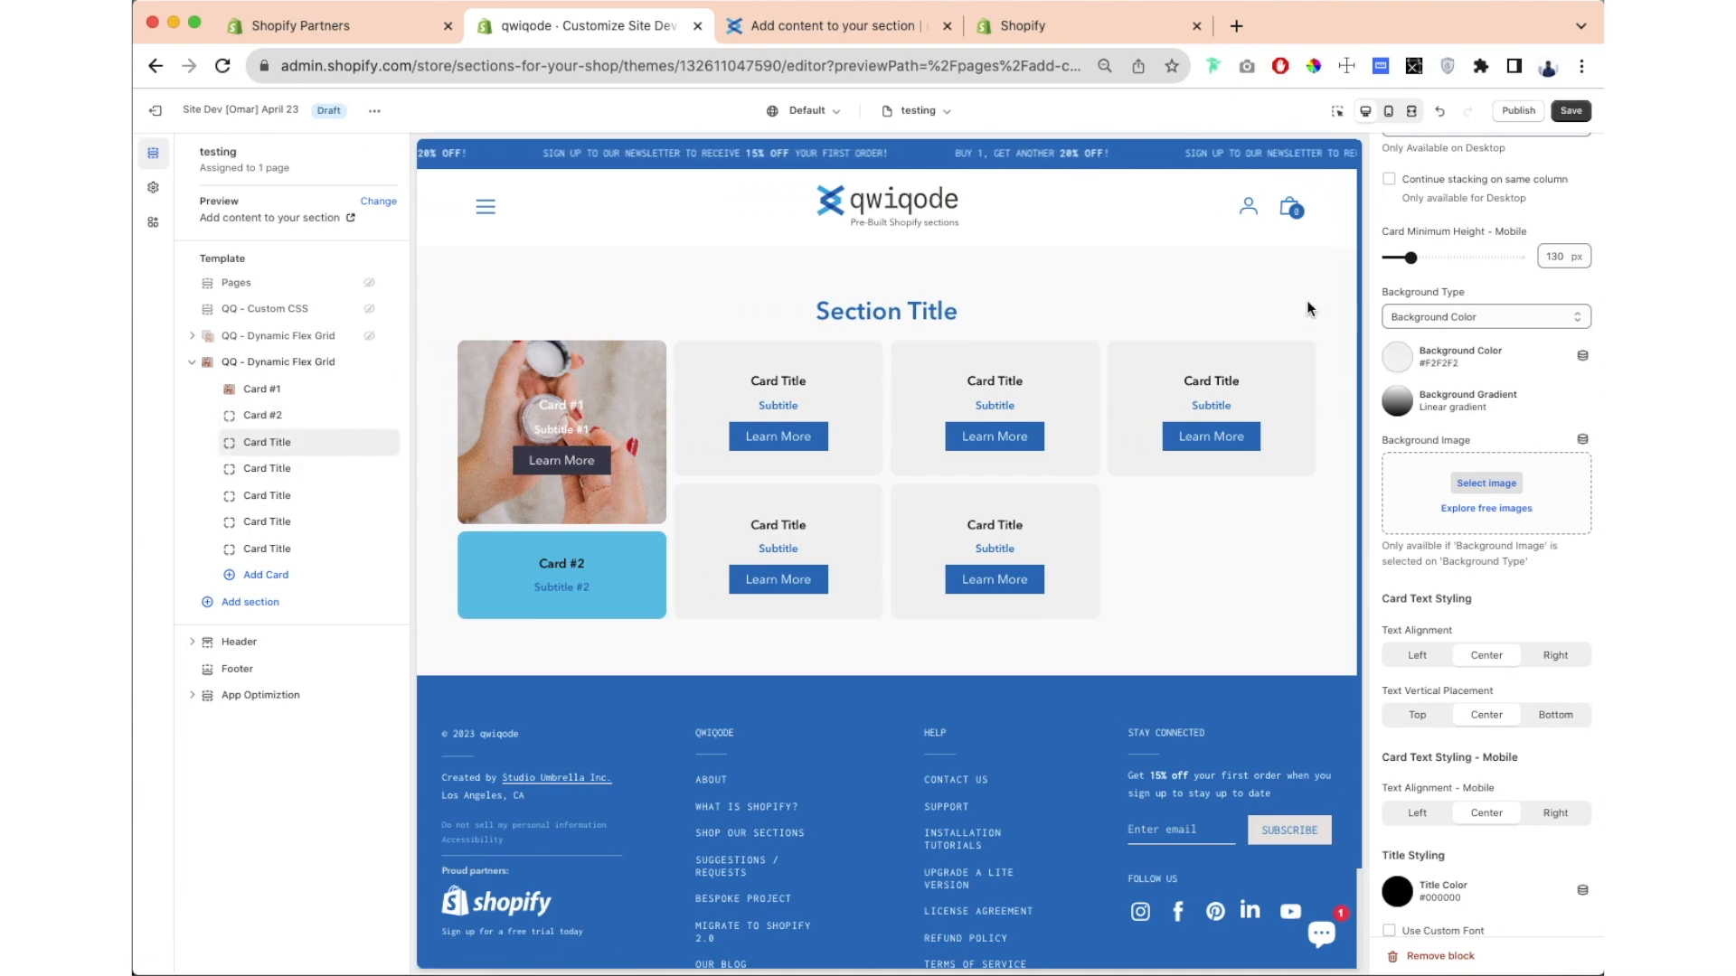
{"action": "double_click", "coordinate": [1443, 249]}
{"action": "type", "text": "#3"}
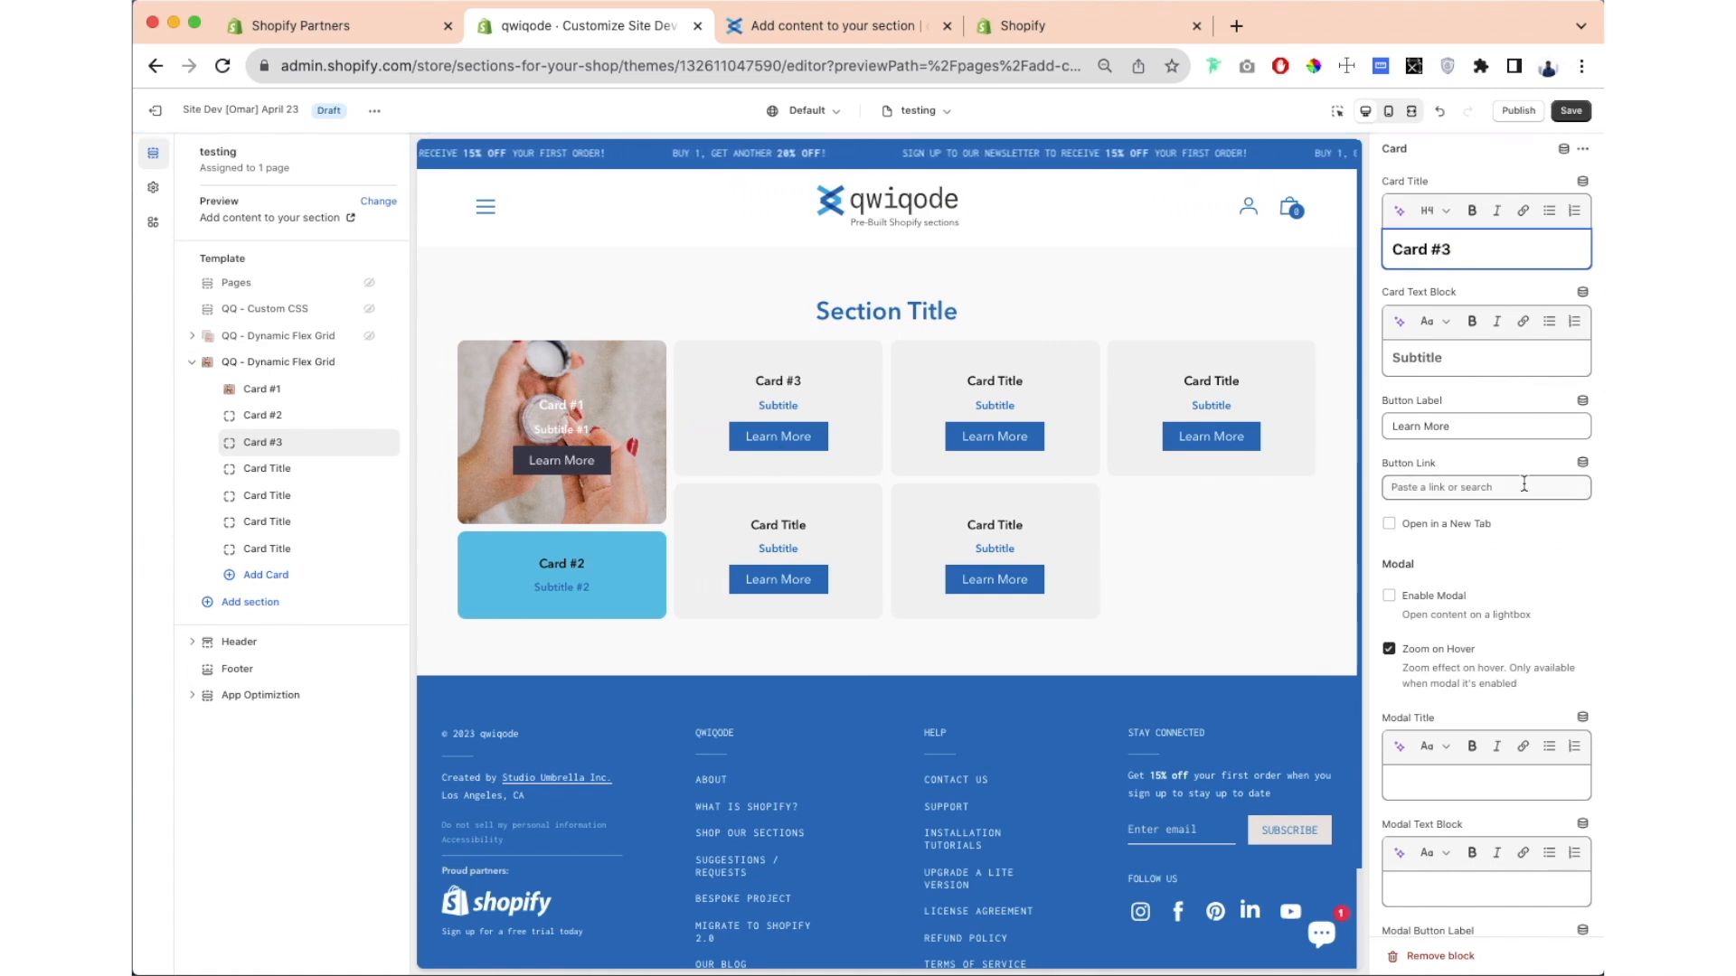
{"action": "left_click", "coordinate": [1416, 355]}
{"action": "double_click", "coordinate": [1417, 355]}
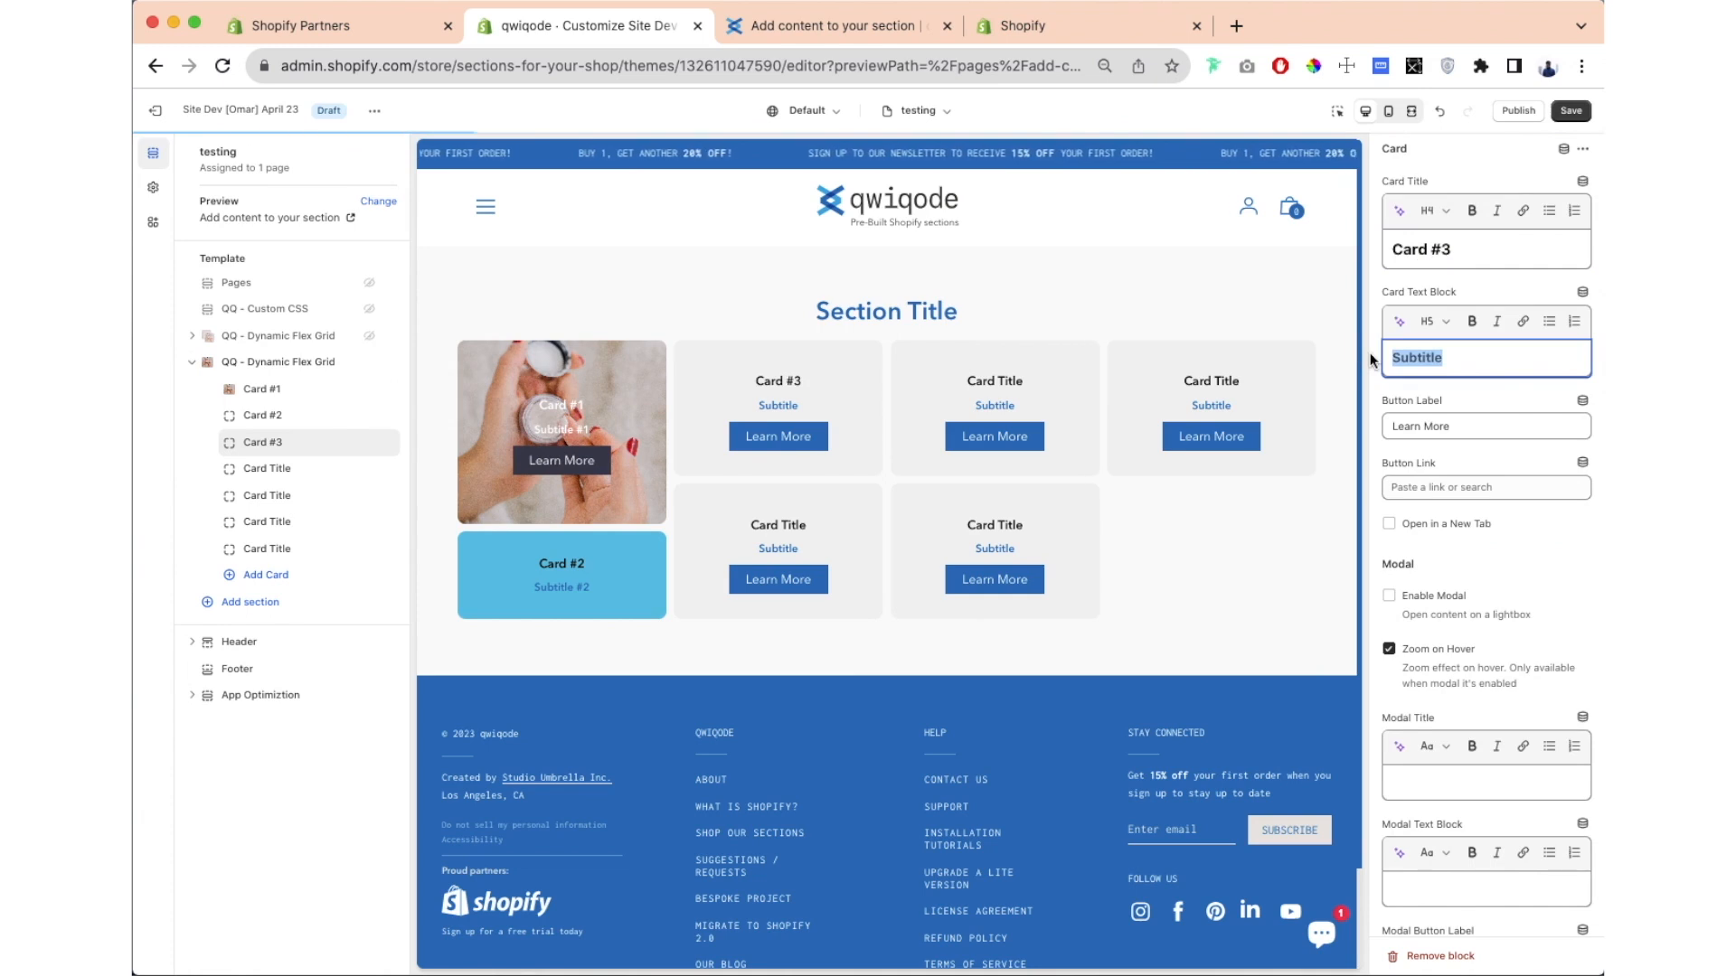
{"action": "key", "text": "BackSpace"}
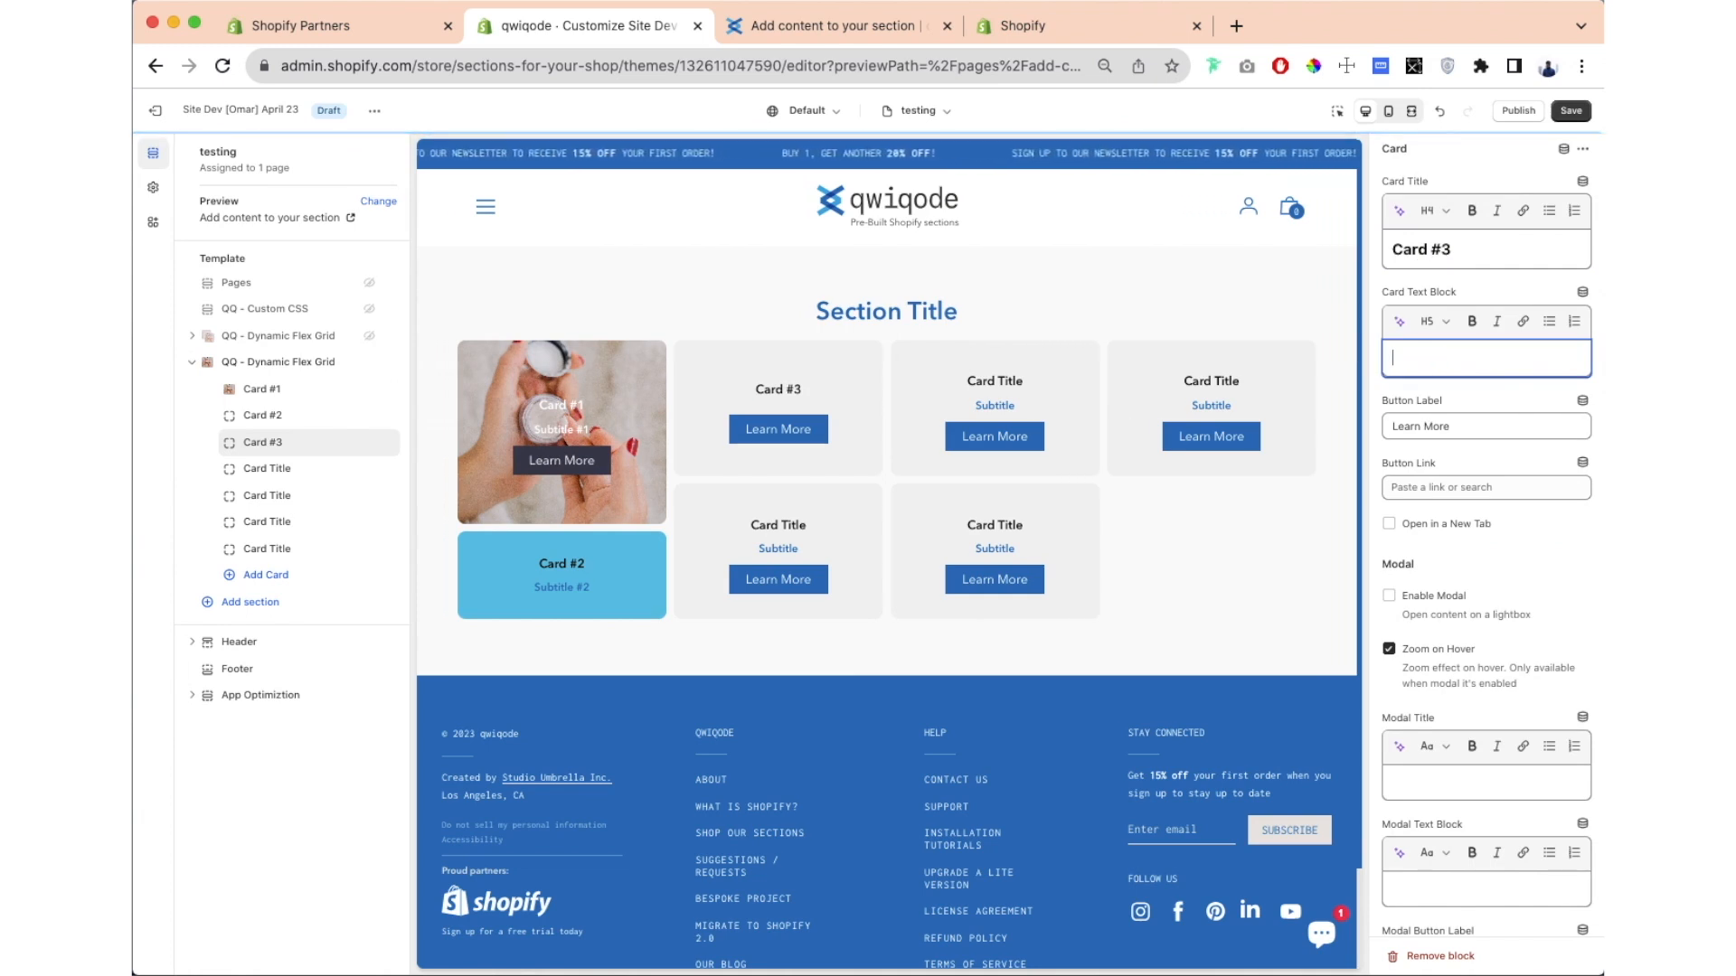
Step: Enable the modal for Card #3 and enter the modal title "Our Spring Collection its here!"
{"action": "scroll", "coordinate": [1486, 609], "scroll_direction": "down", "scroll_amount": 5}
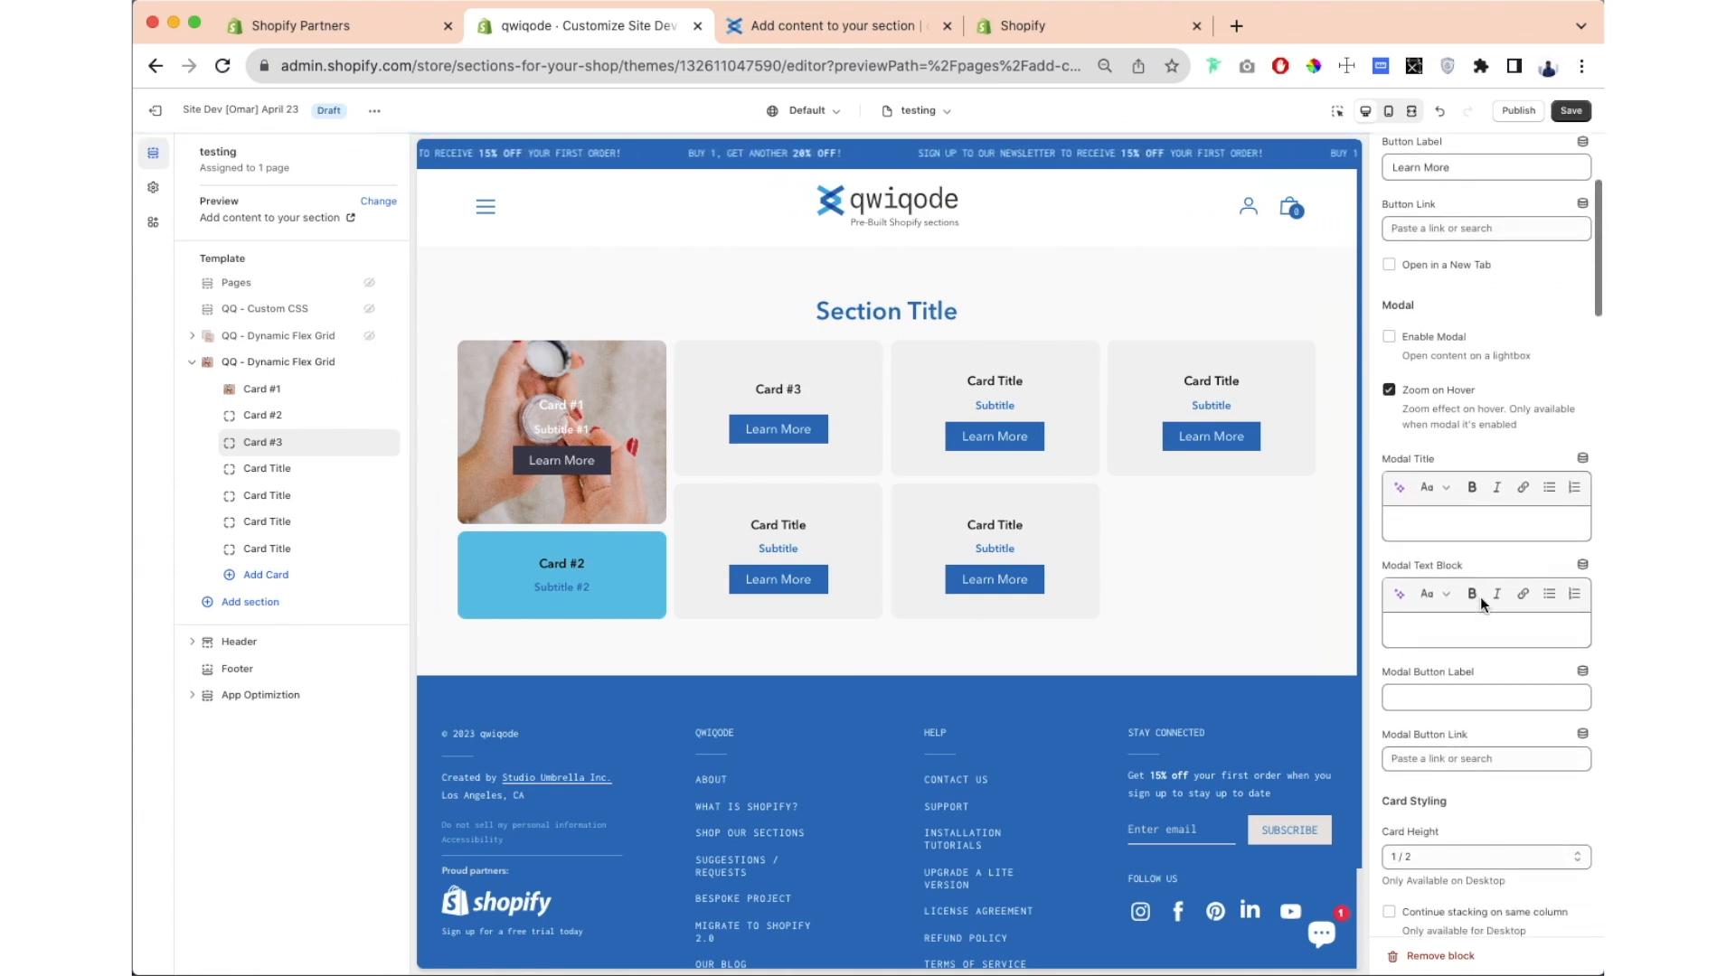
{"action": "left_click", "coordinate": [1388, 337]}
{"action": "left_click", "coordinate": [1475, 519]}
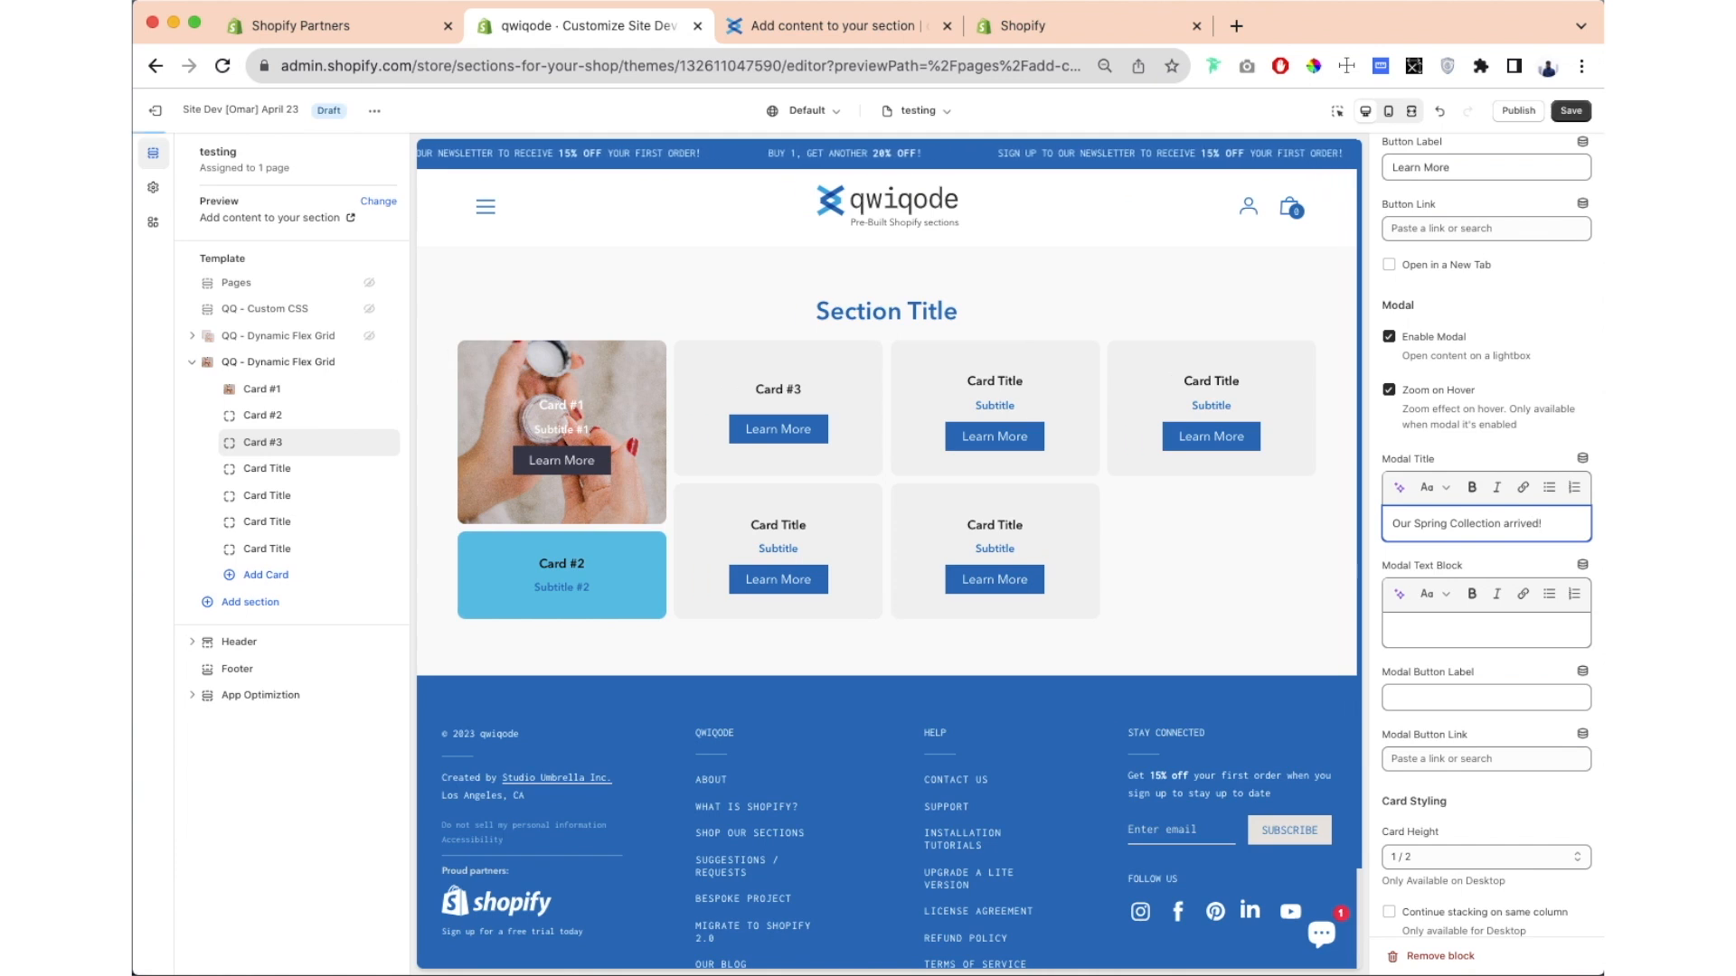
{"action": "double_click", "coordinate": [1523, 523]}
{"action": "type", "text": "its he"}
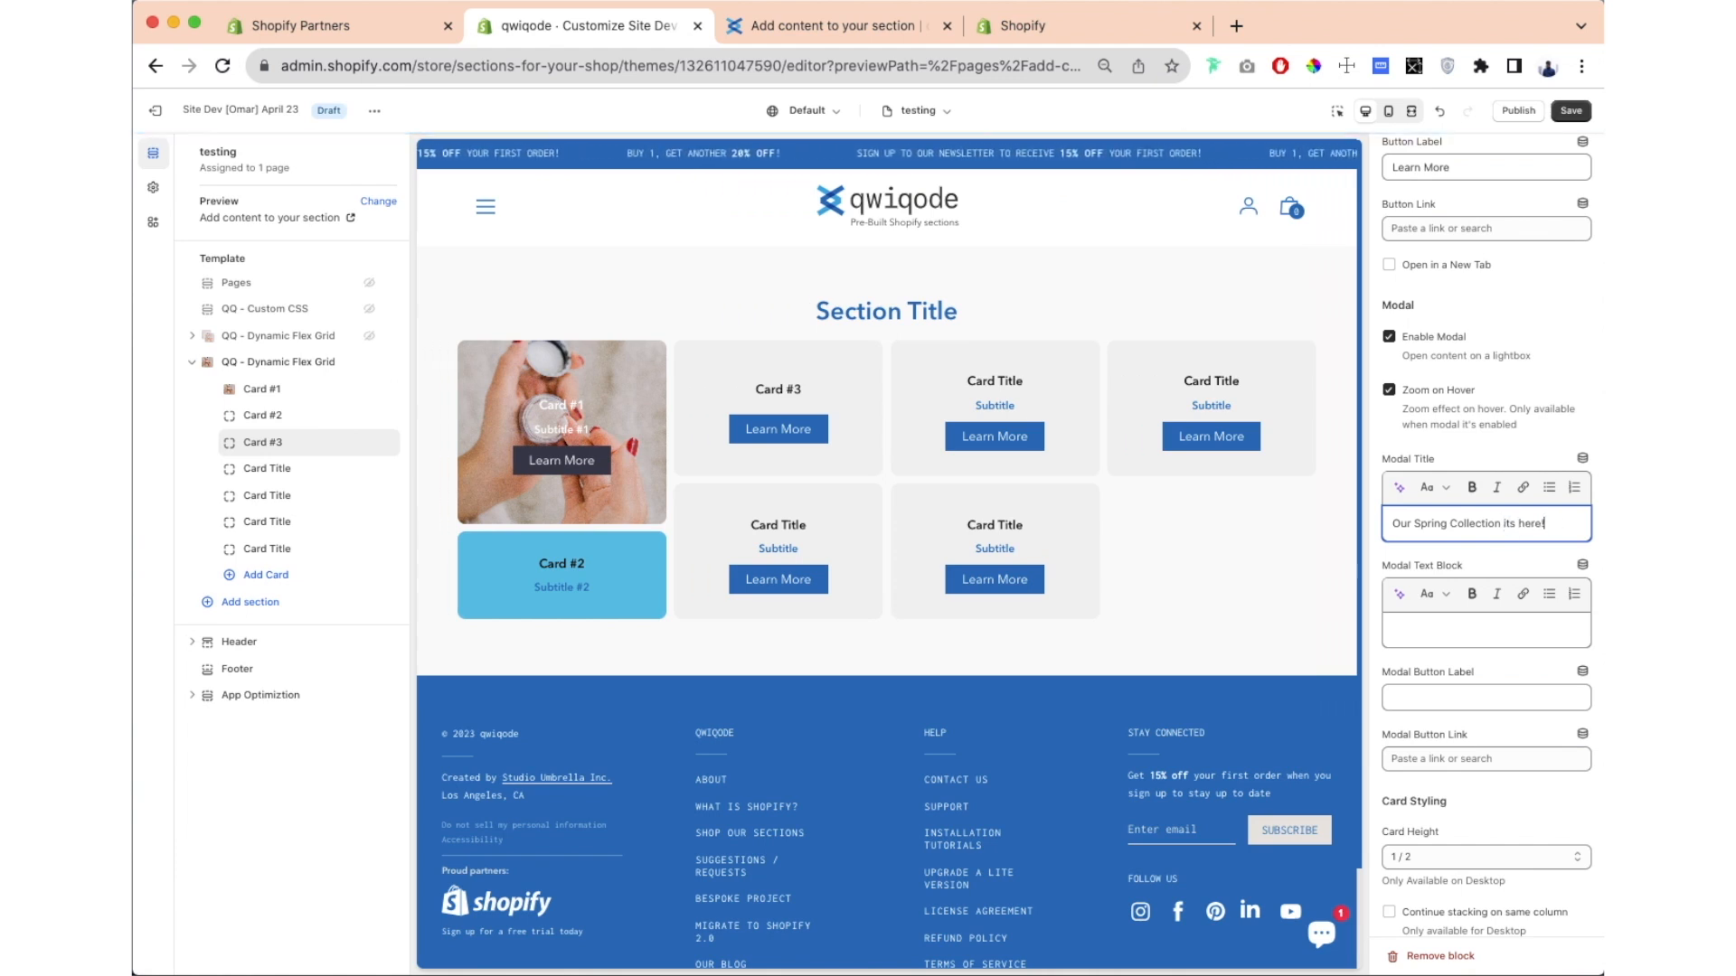
Step: Add a "Buy Now!" modal button linked to All collections, and test Card #3's modal in the preview
{"action": "left_click", "coordinate": [1504, 630]}
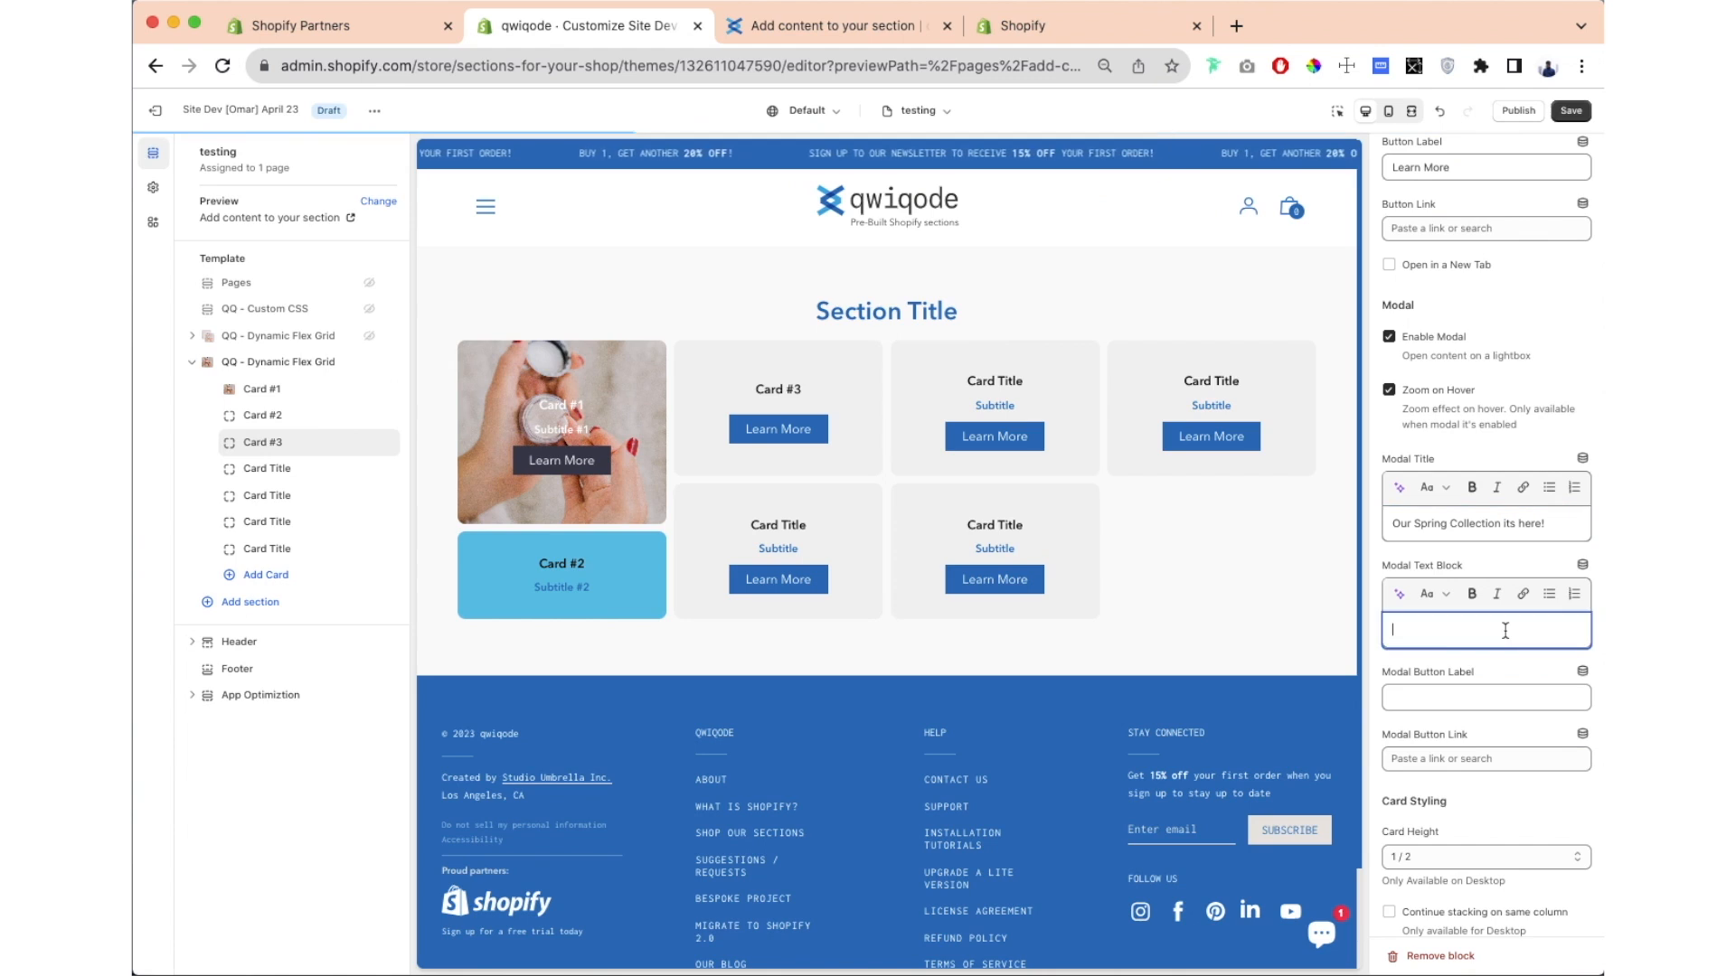
{"action": "left_click", "coordinate": [1461, 701]}
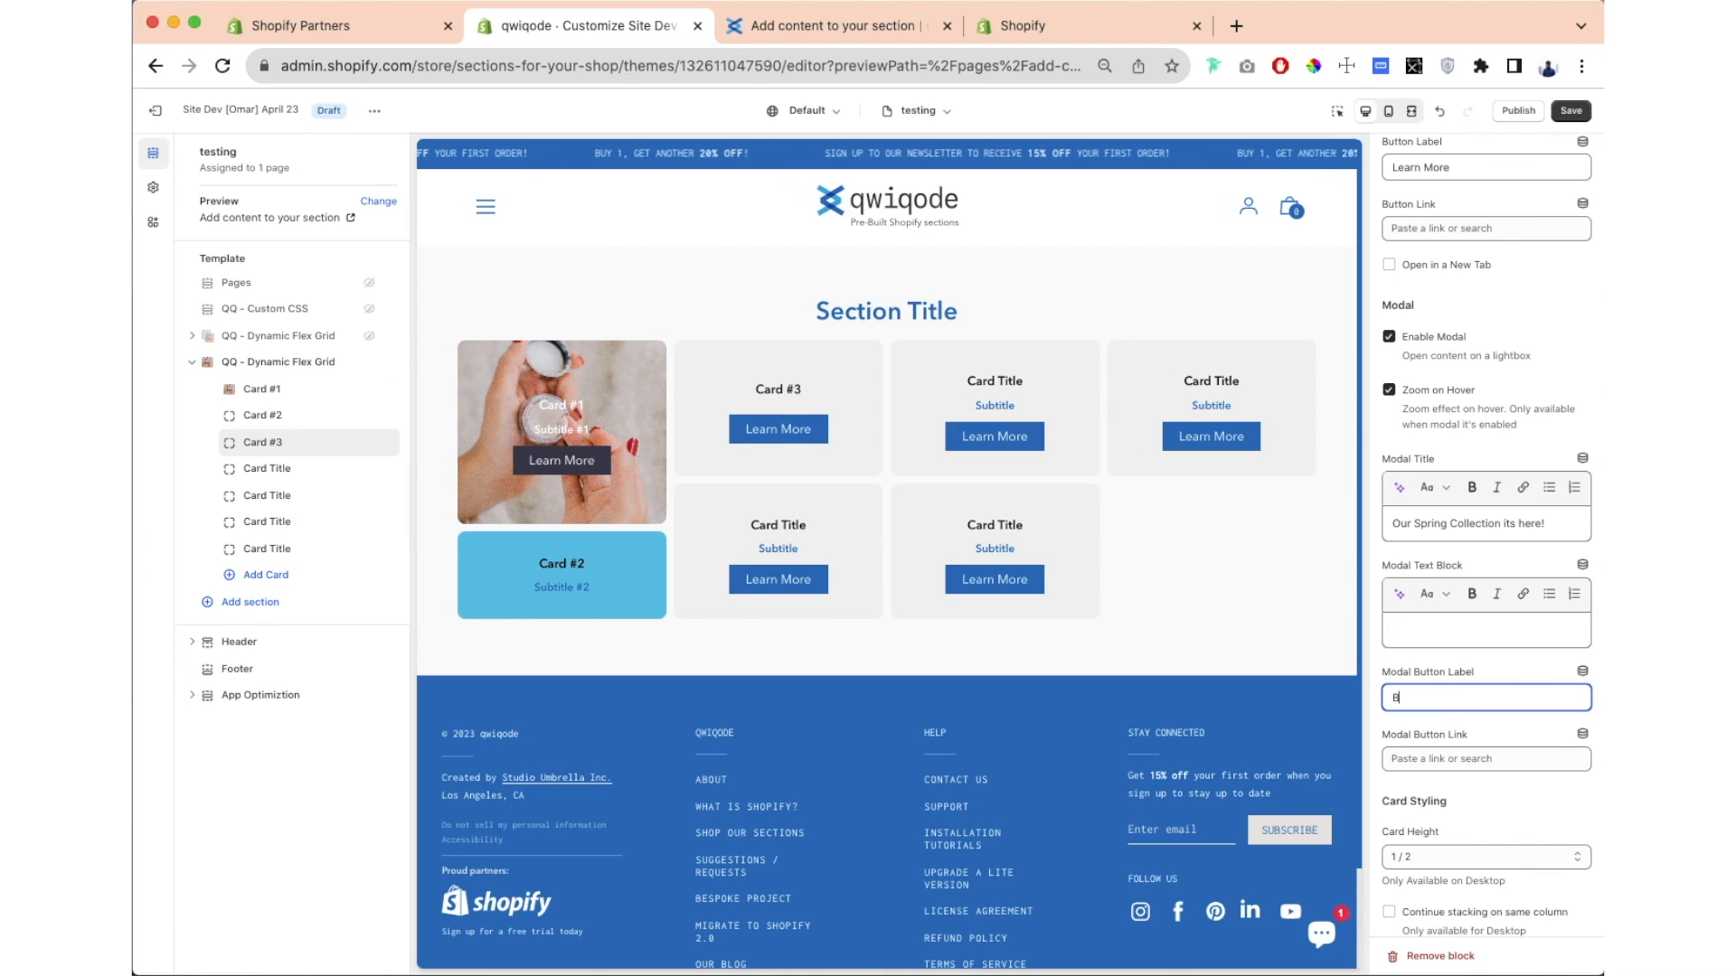
{"action": "type", "text": "Buy Now!"}
{"action": "left_click", "coordinate": [1462, 759]}
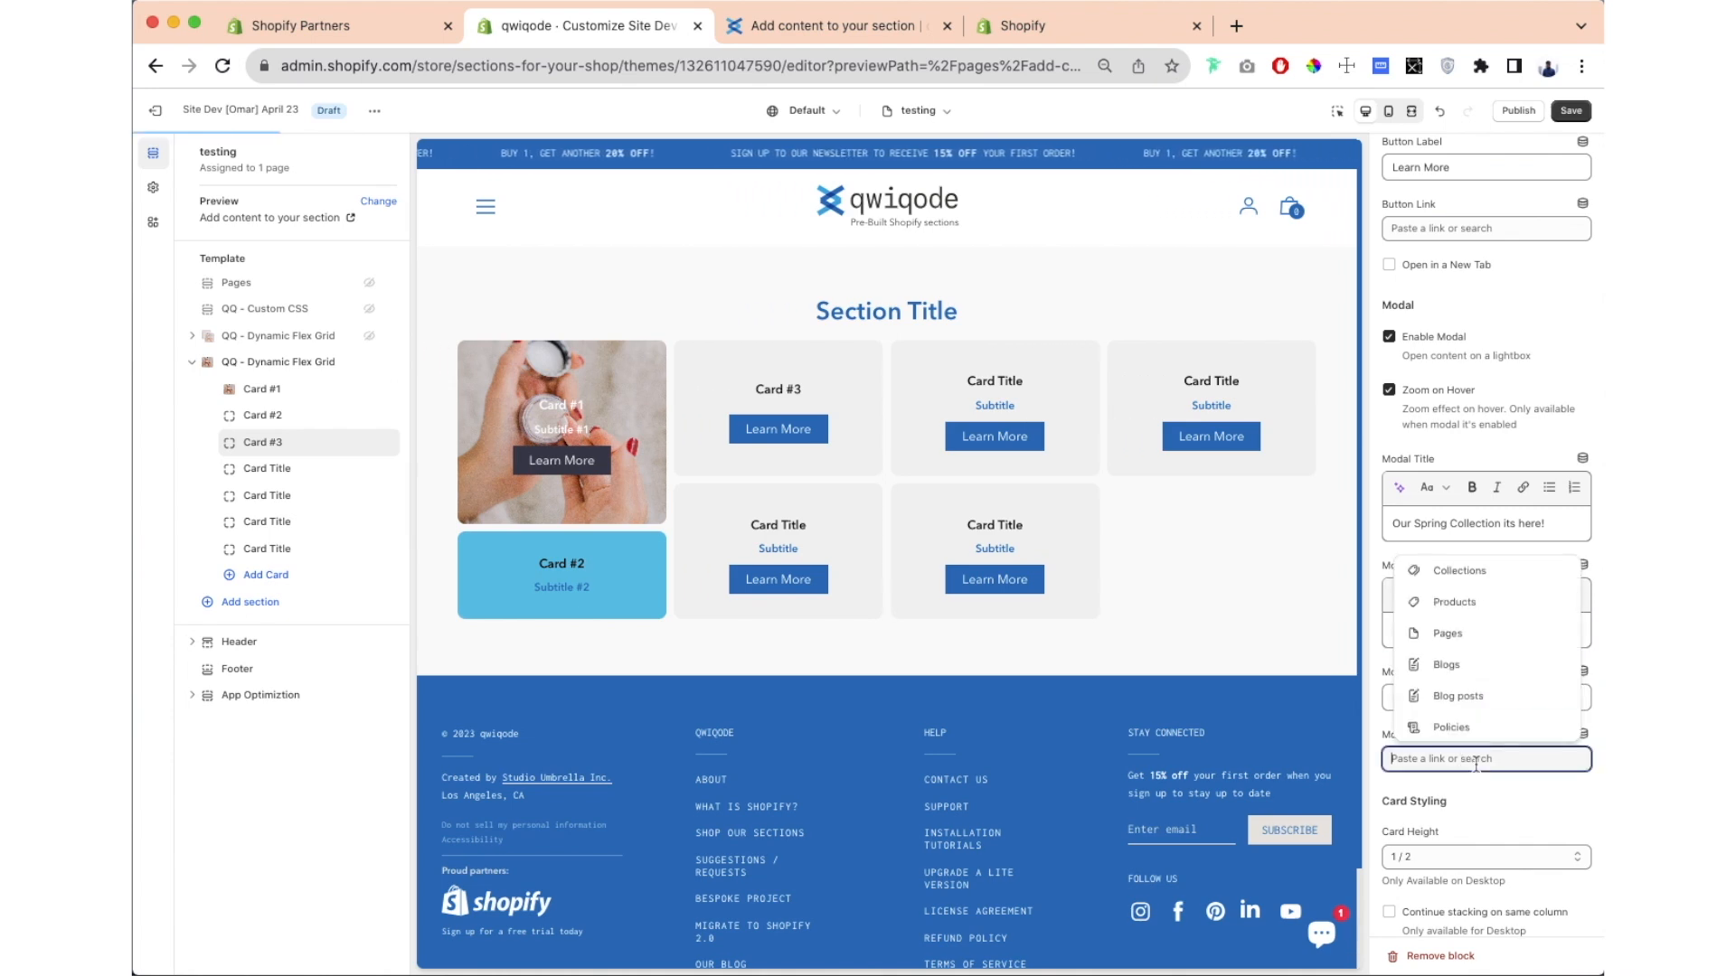
{"action": "left_click", "coordinate": [1493, 575]}
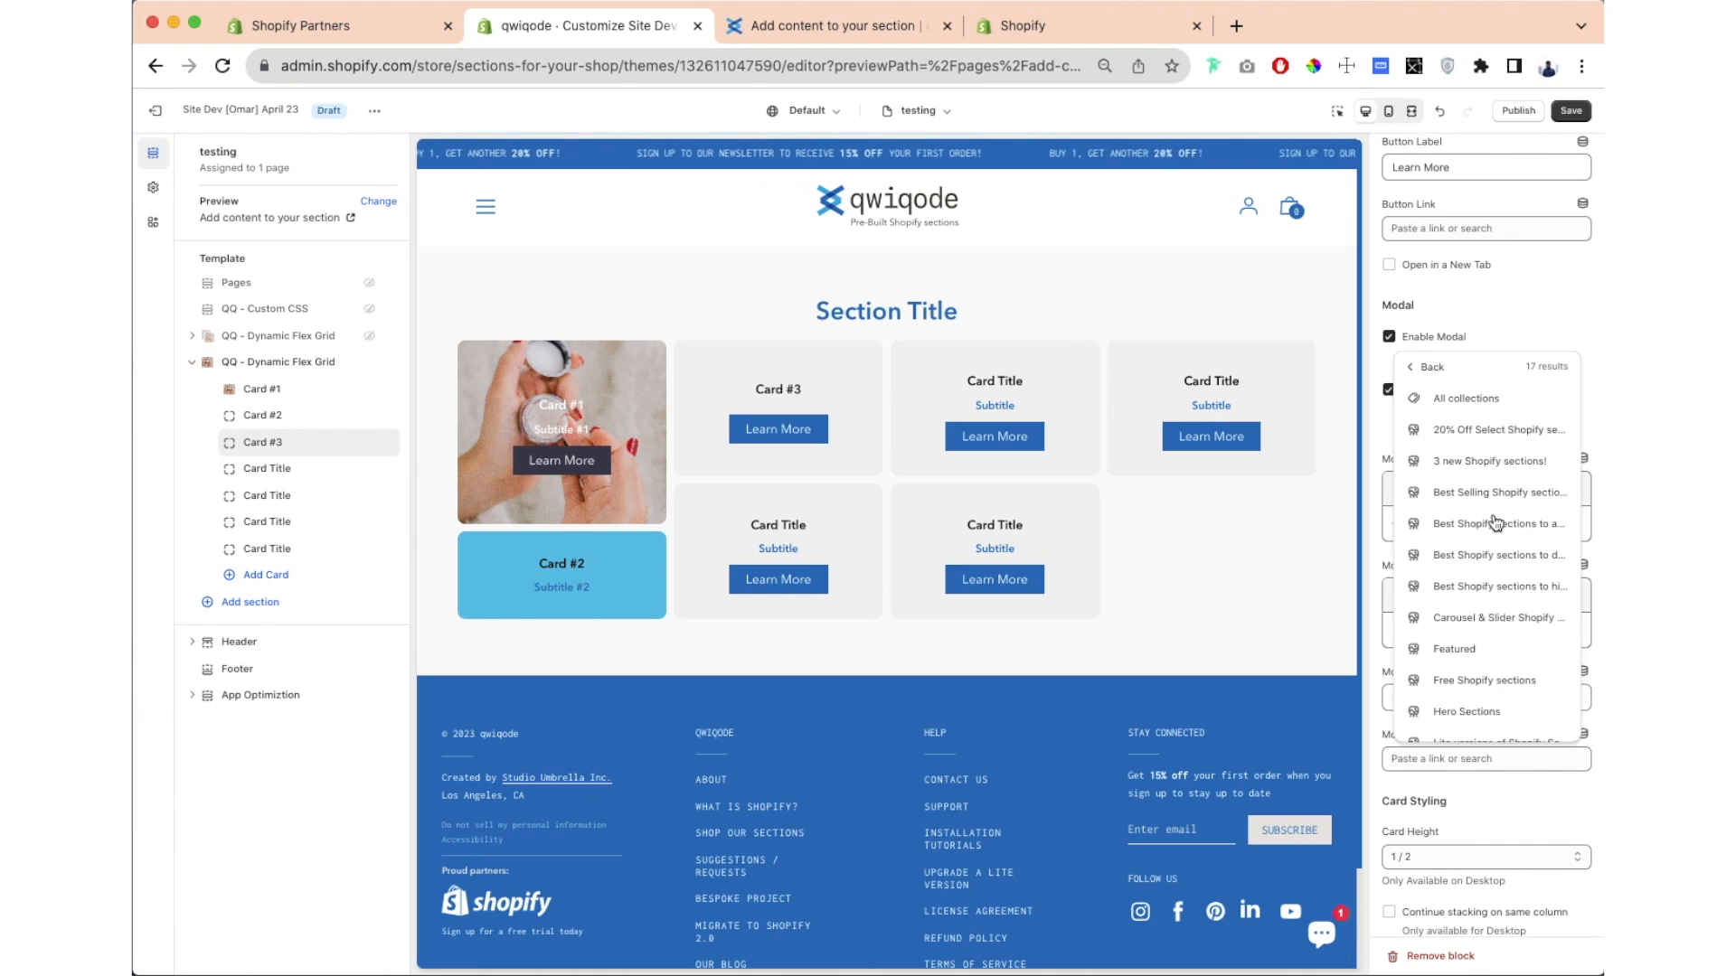
{"action": "left_click", "coordinate": [1497, 404]}
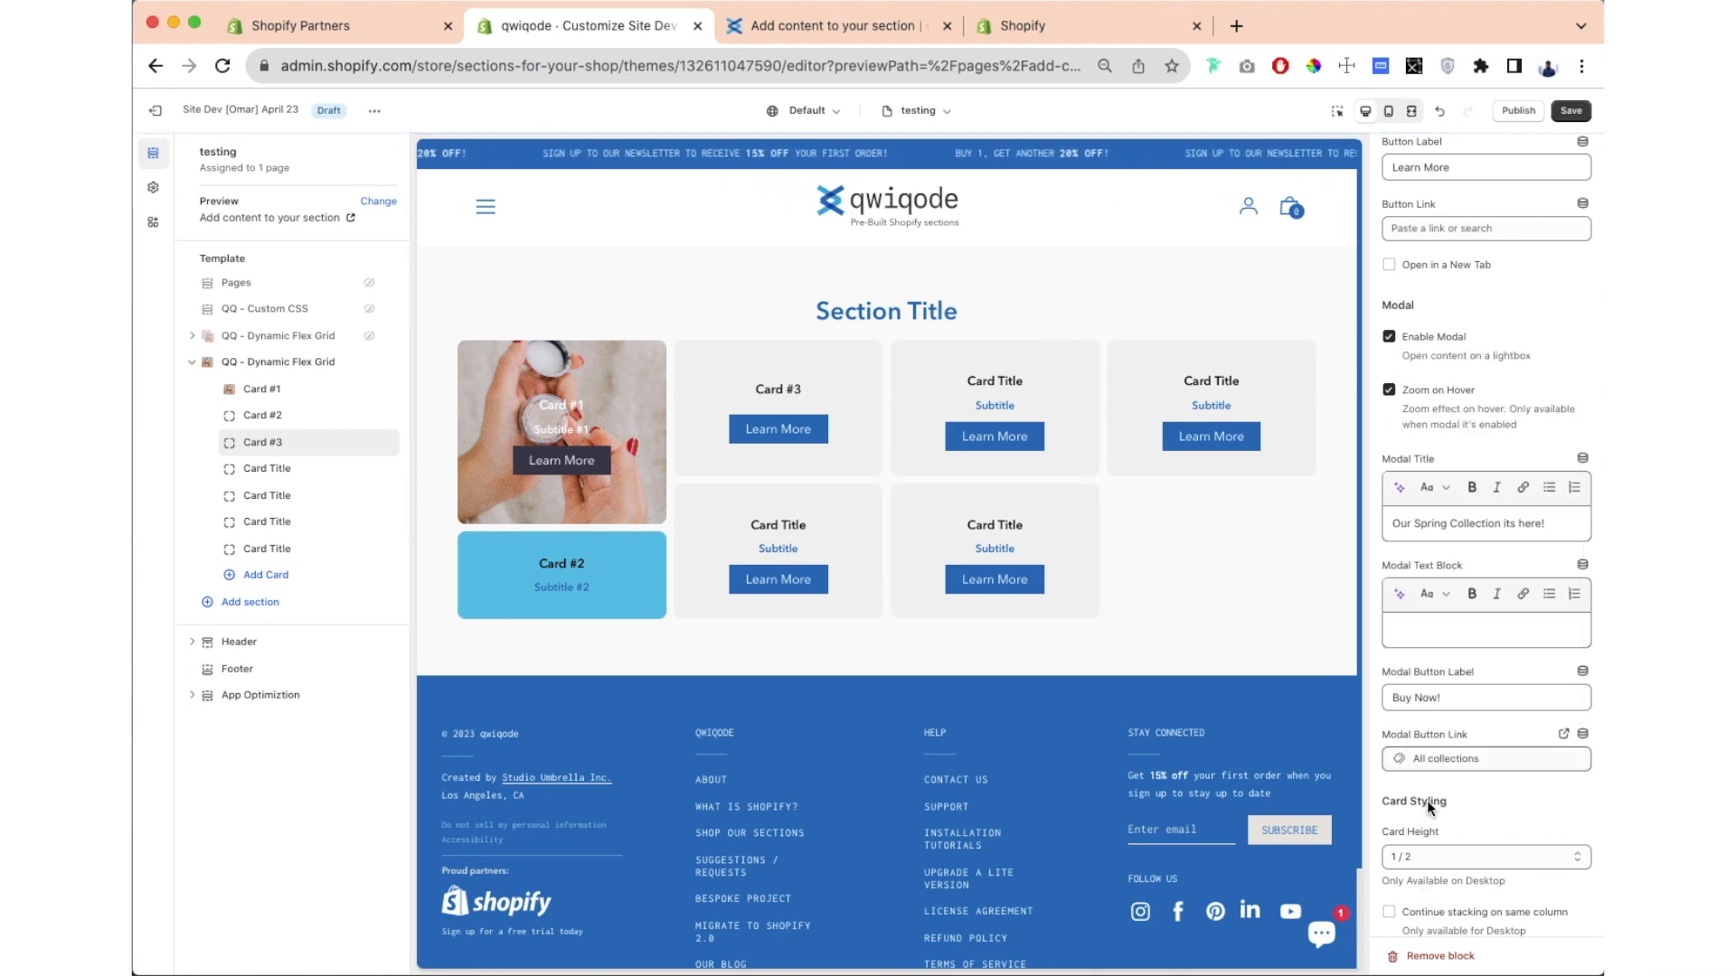
{"action": "left_click", "coordinate": [836, 387]}
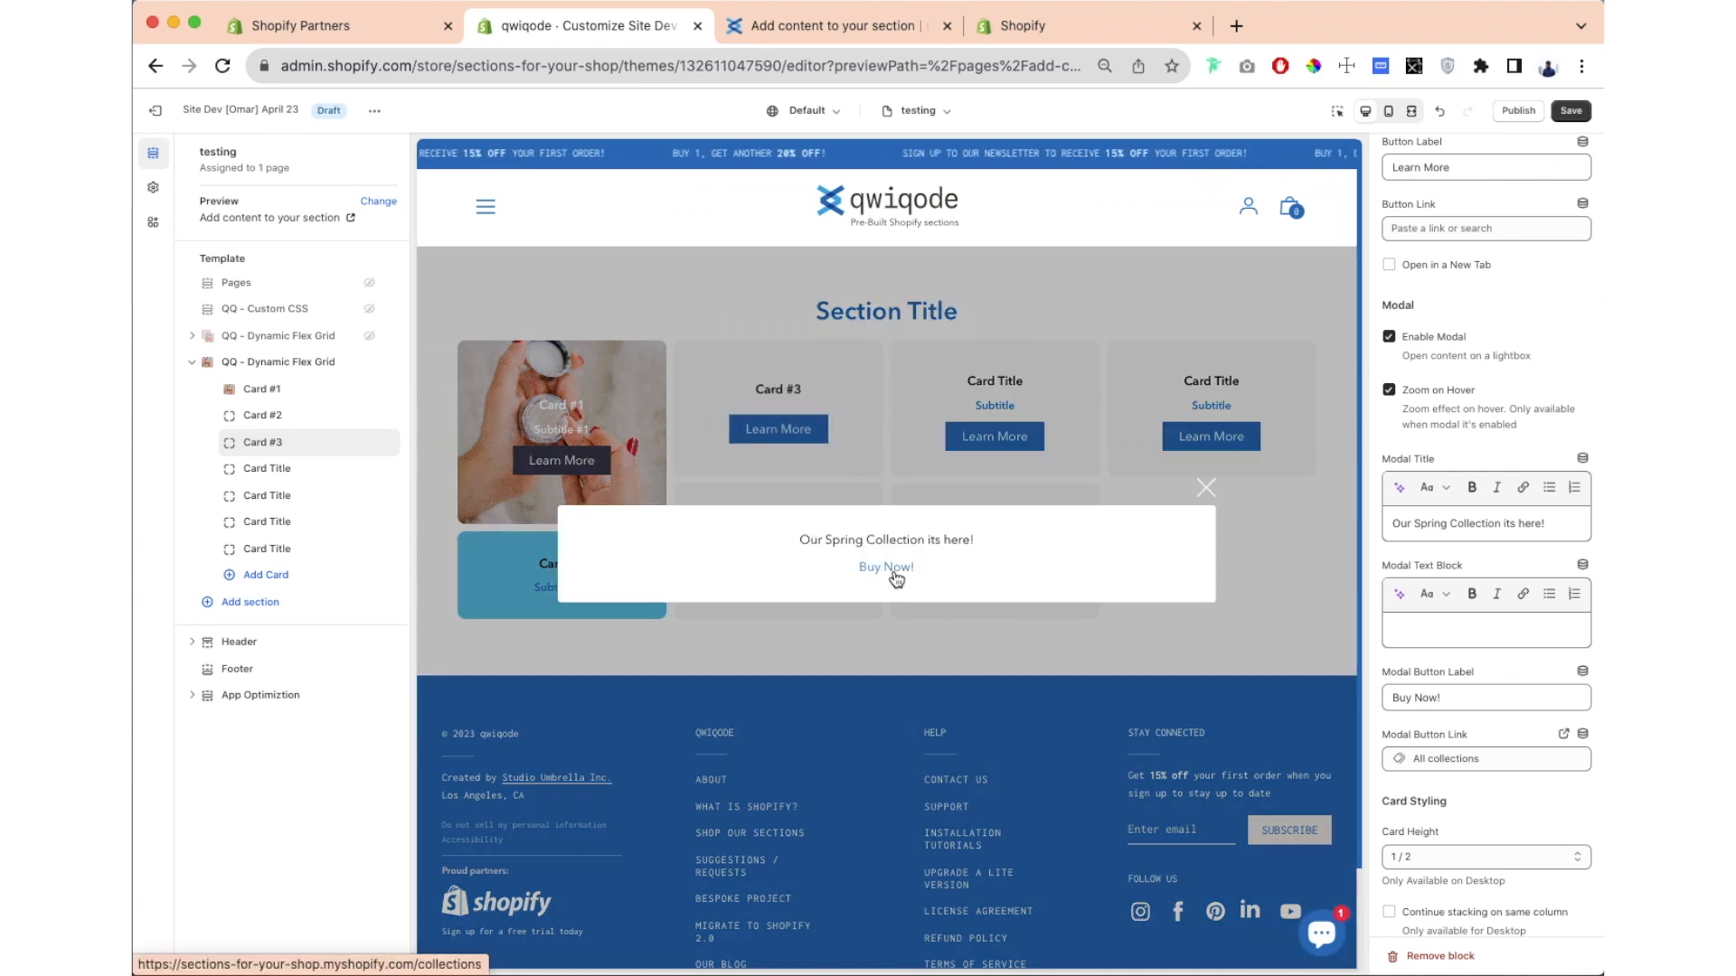
{"action": "left_click", "coordinate": [1206, 487]}
Step: Set Card #3's height to 3/4
{"action": "scroll", "coordinate": [1424, 631], "scroll_direction": "down", "scroll_amount": 5}
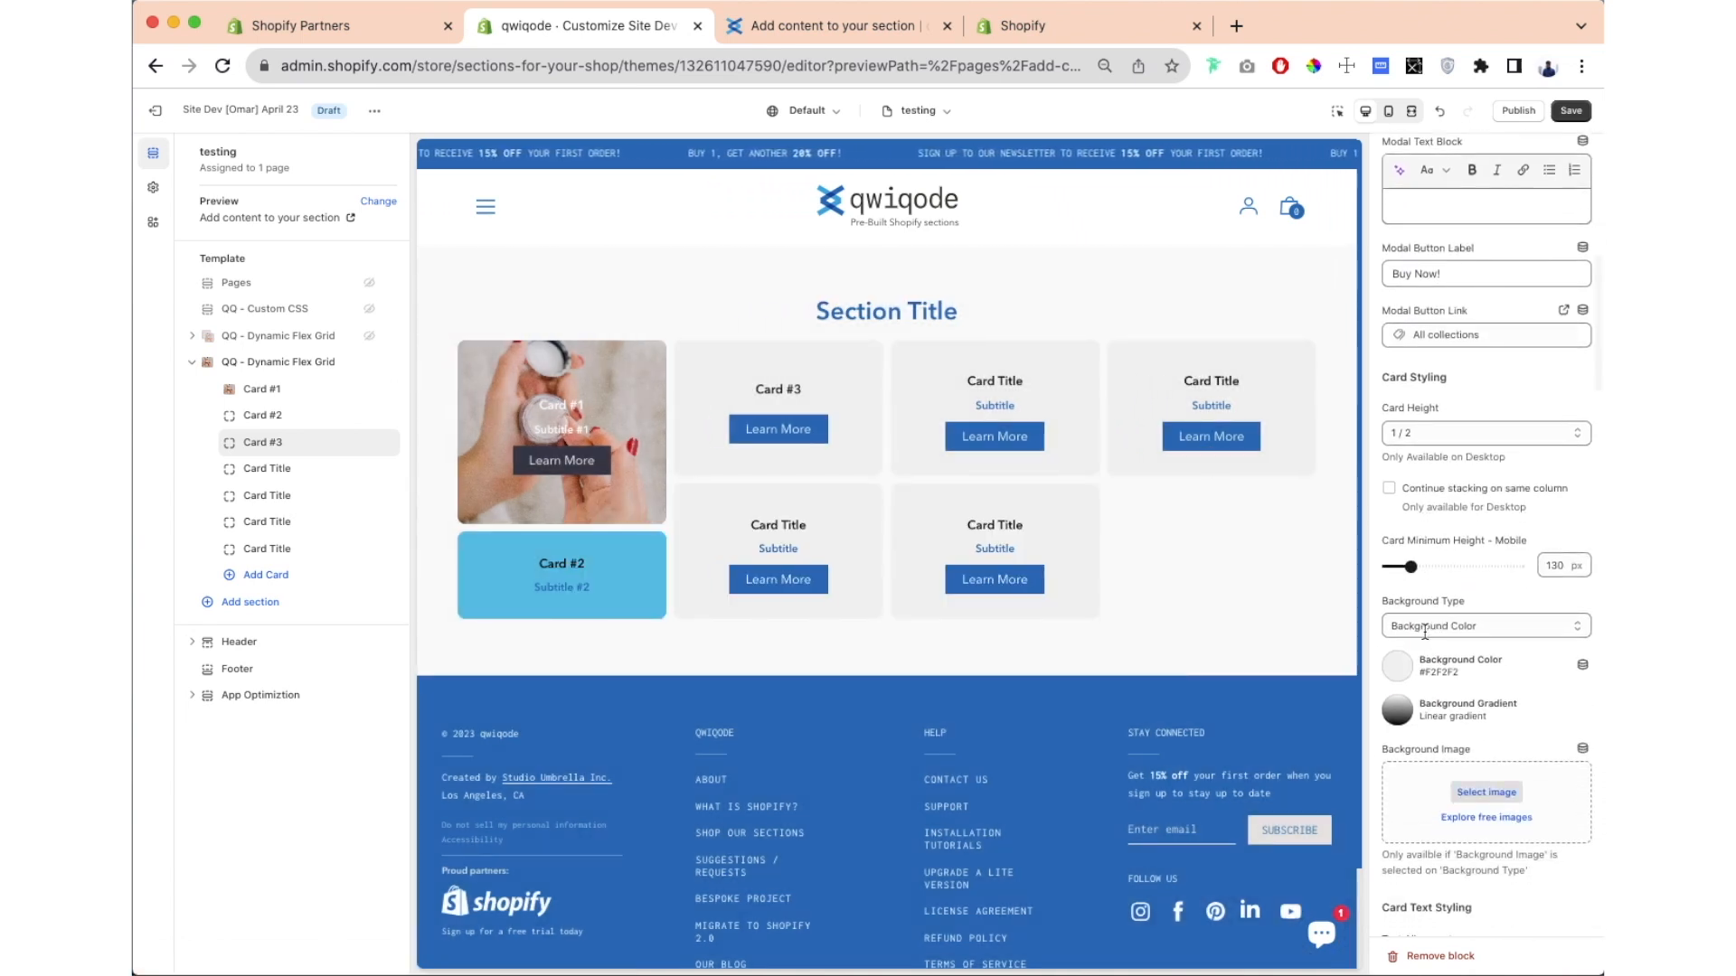
{"action": "left_click", "coordinate": [1416, 432]}
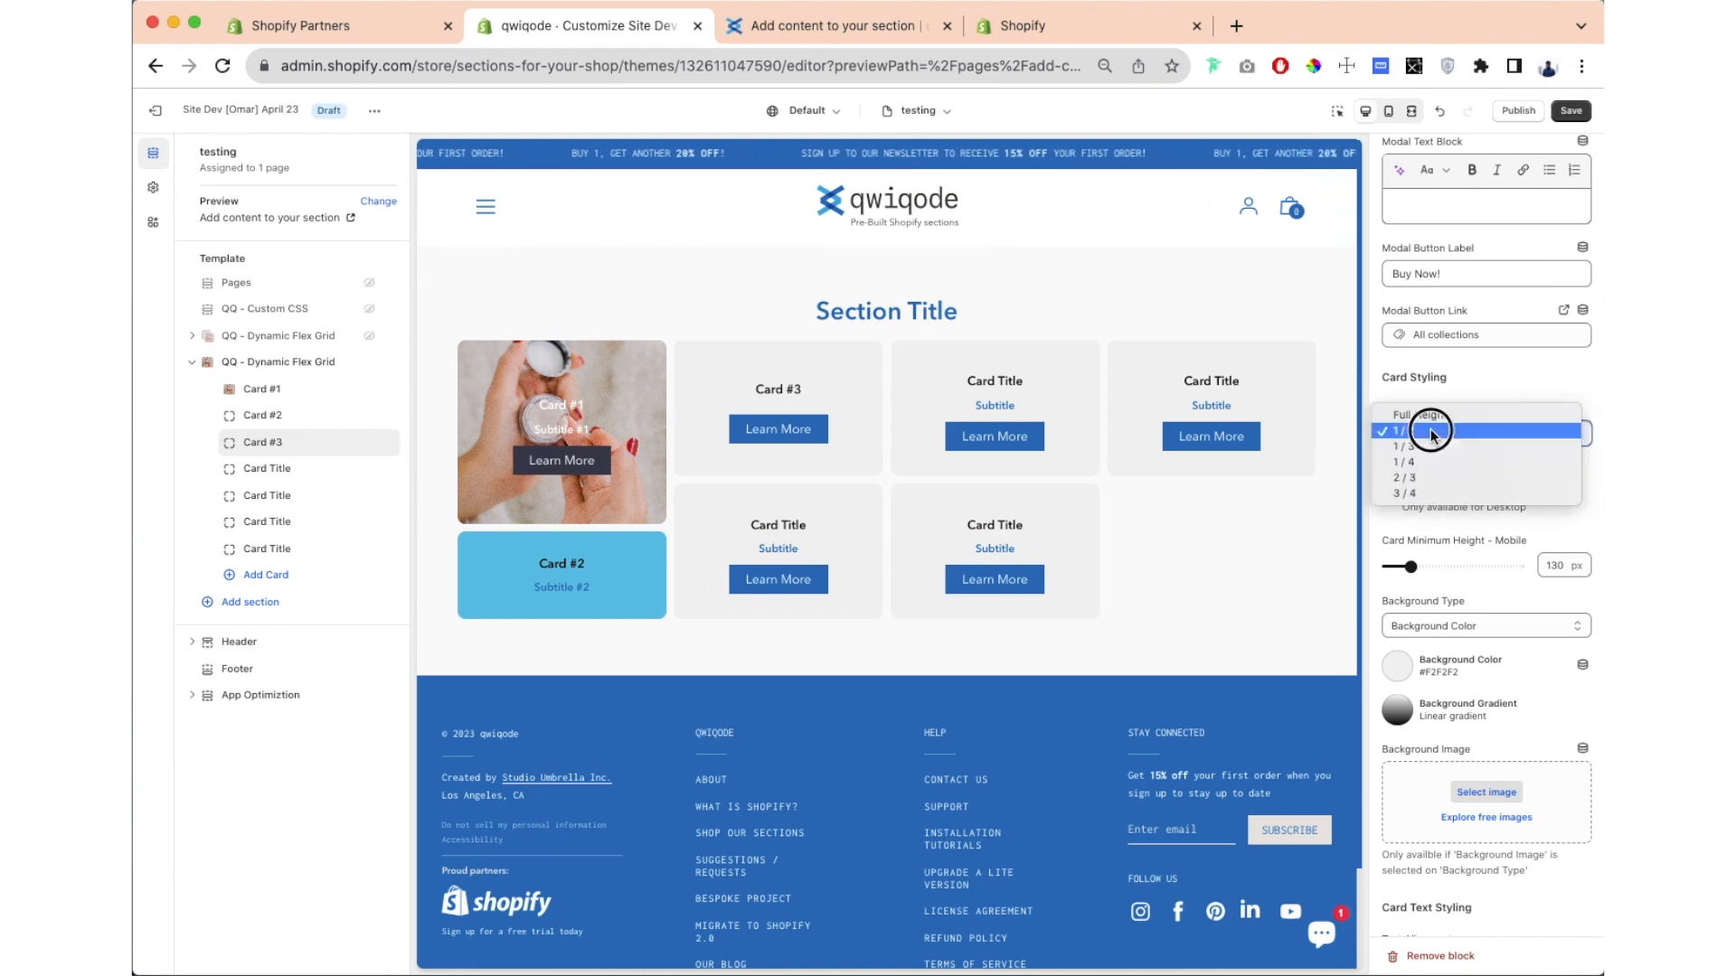
{"action": "left_click", "coordinate": [1438, 493]}
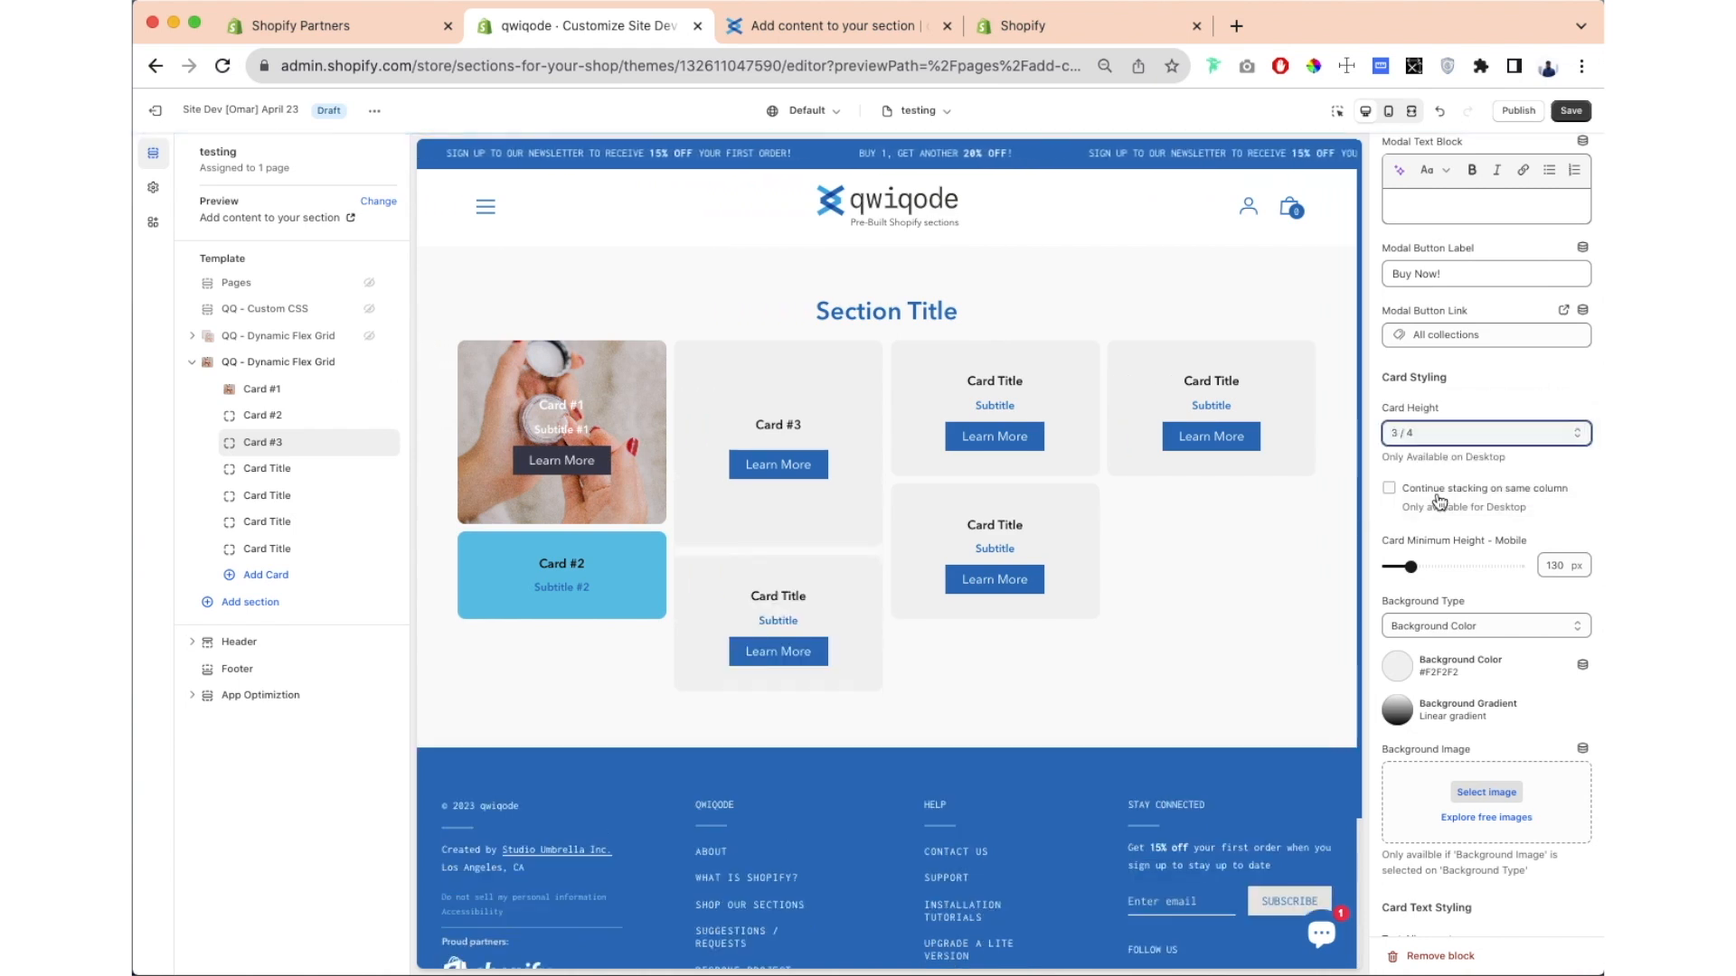
Step: Change the fourth card's title to "Card #4"
{"action": "left_click", "coordinate": [271, 469]}
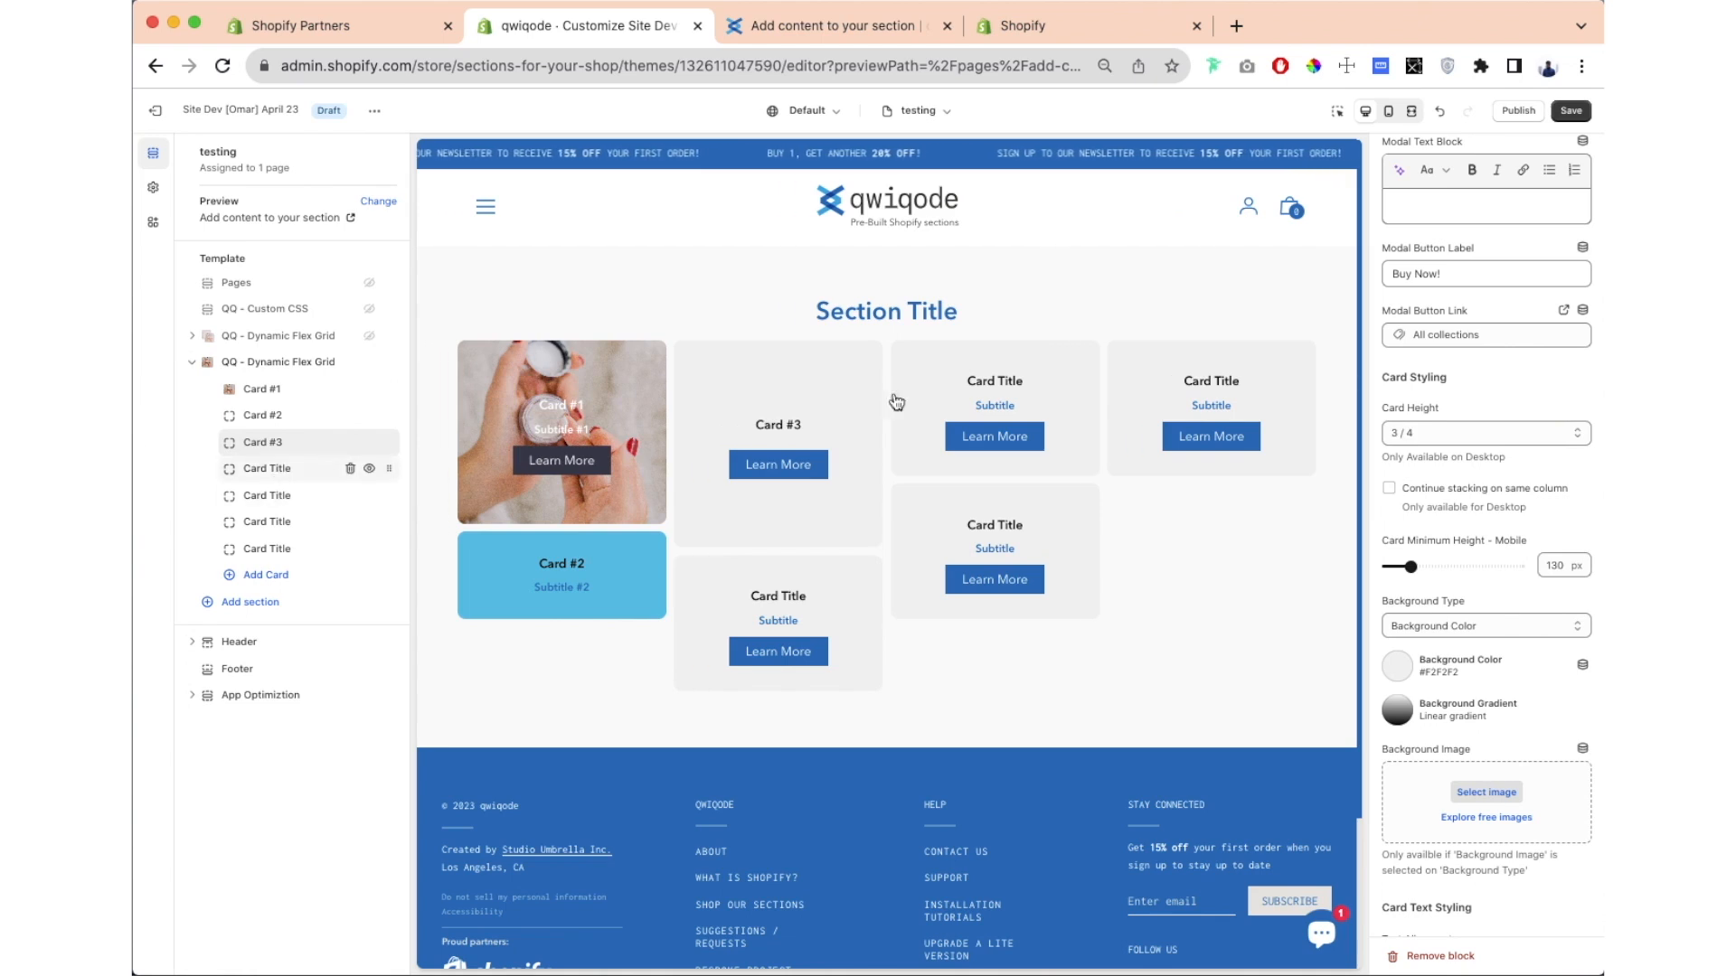
{"action": "scroll", "coordinate": [1490, 448], "scroll_direction": "up", "scroll_amount": 8}
{"action": "left_click_drag", "start_coordinate": [1484, 249], "coordinate": [1429, 249]}
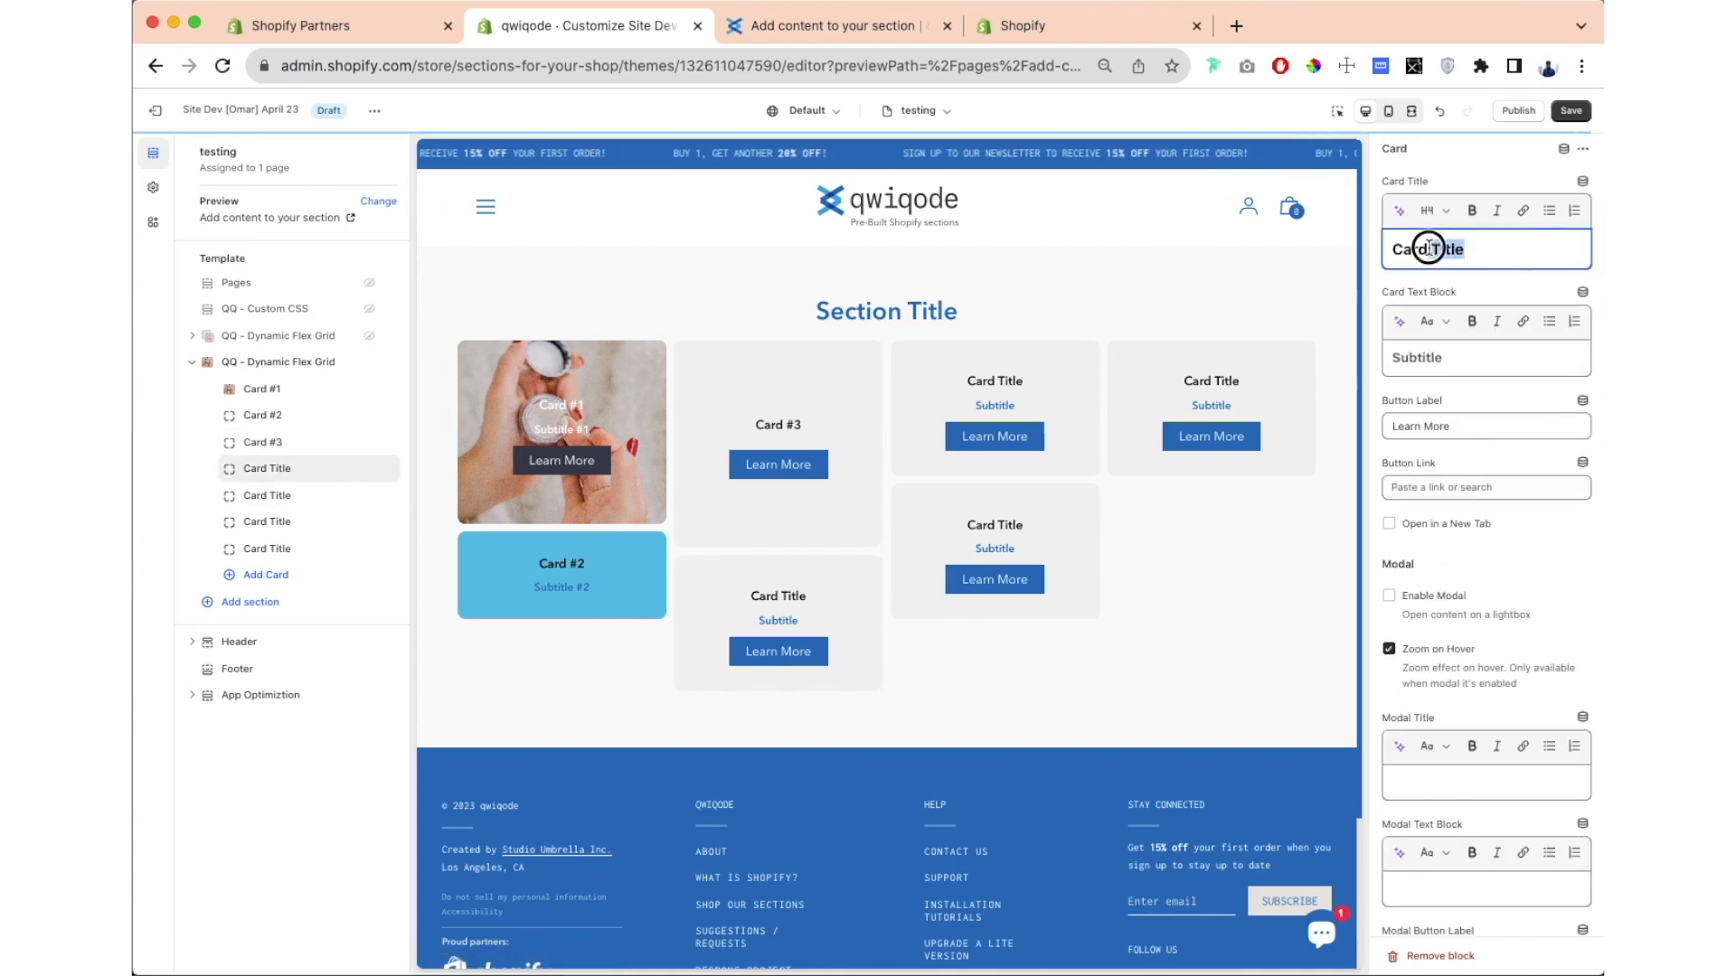
{"action": "type", "text": "#"}
{"action": "key", "text": "BackSpace"}
{"action": "type", "text": "#4"}
Step: Set Card #4's height to 1/4
{"action": "scroll", "coordinate": [1465, 488], "scroll_direction": "down", "scroll_amount": 10}
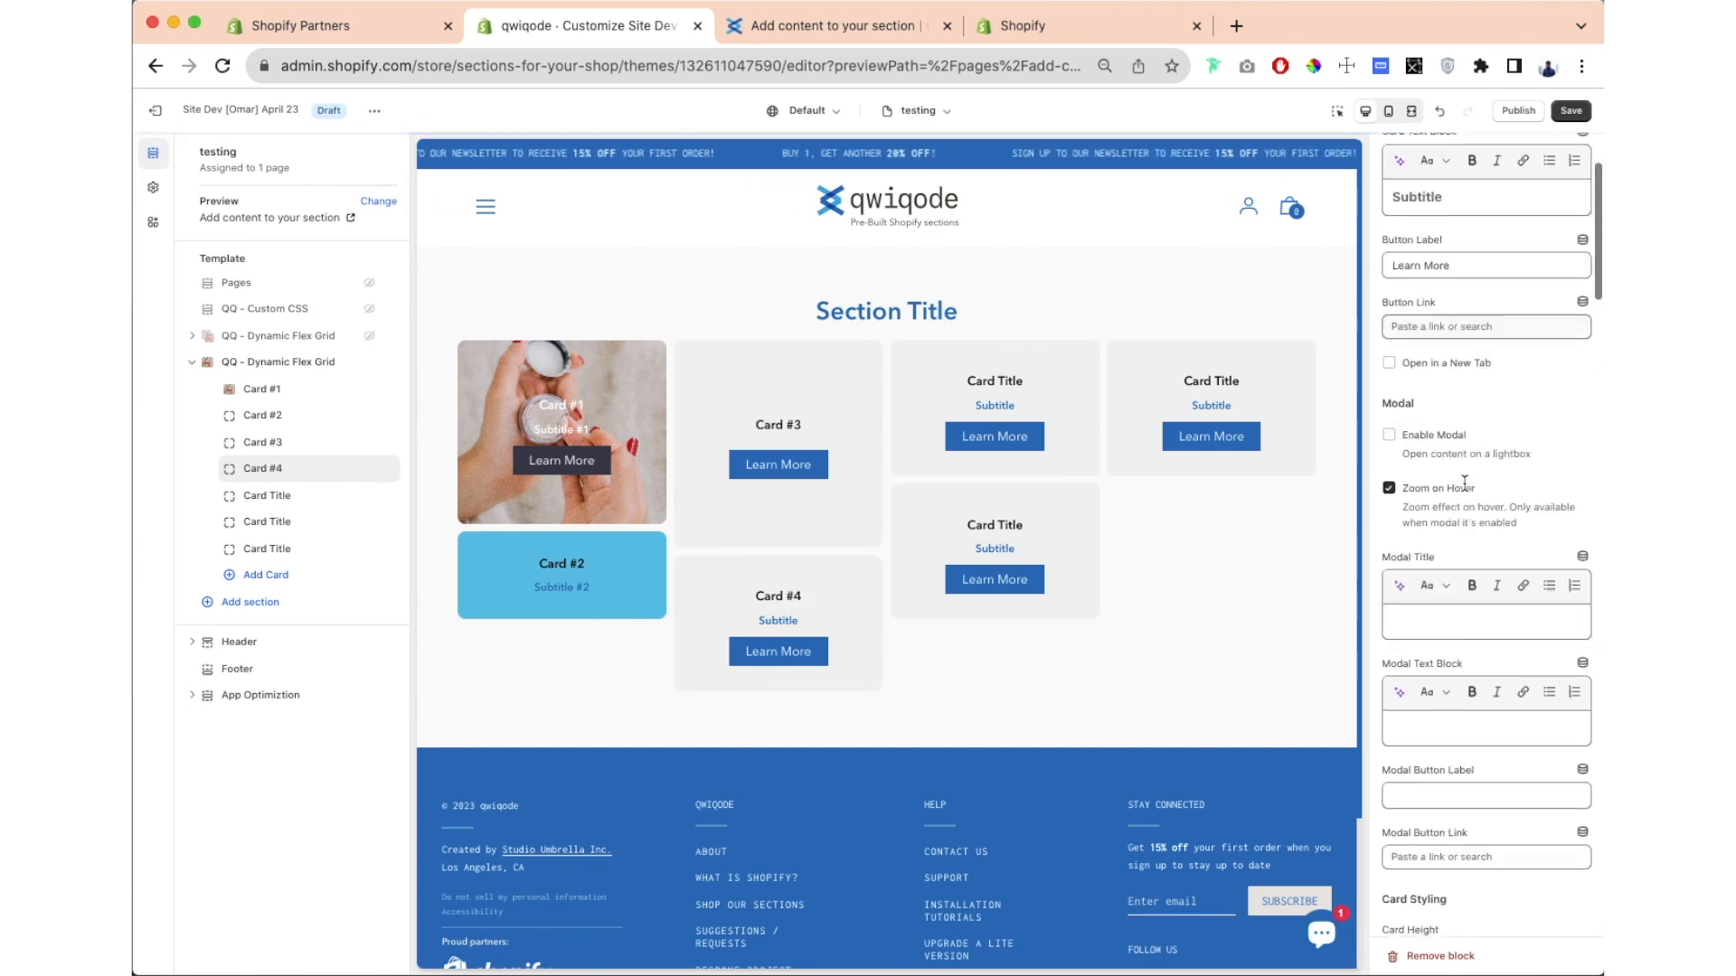
{"action": "left_click", "coordinate": [1434, 540]}
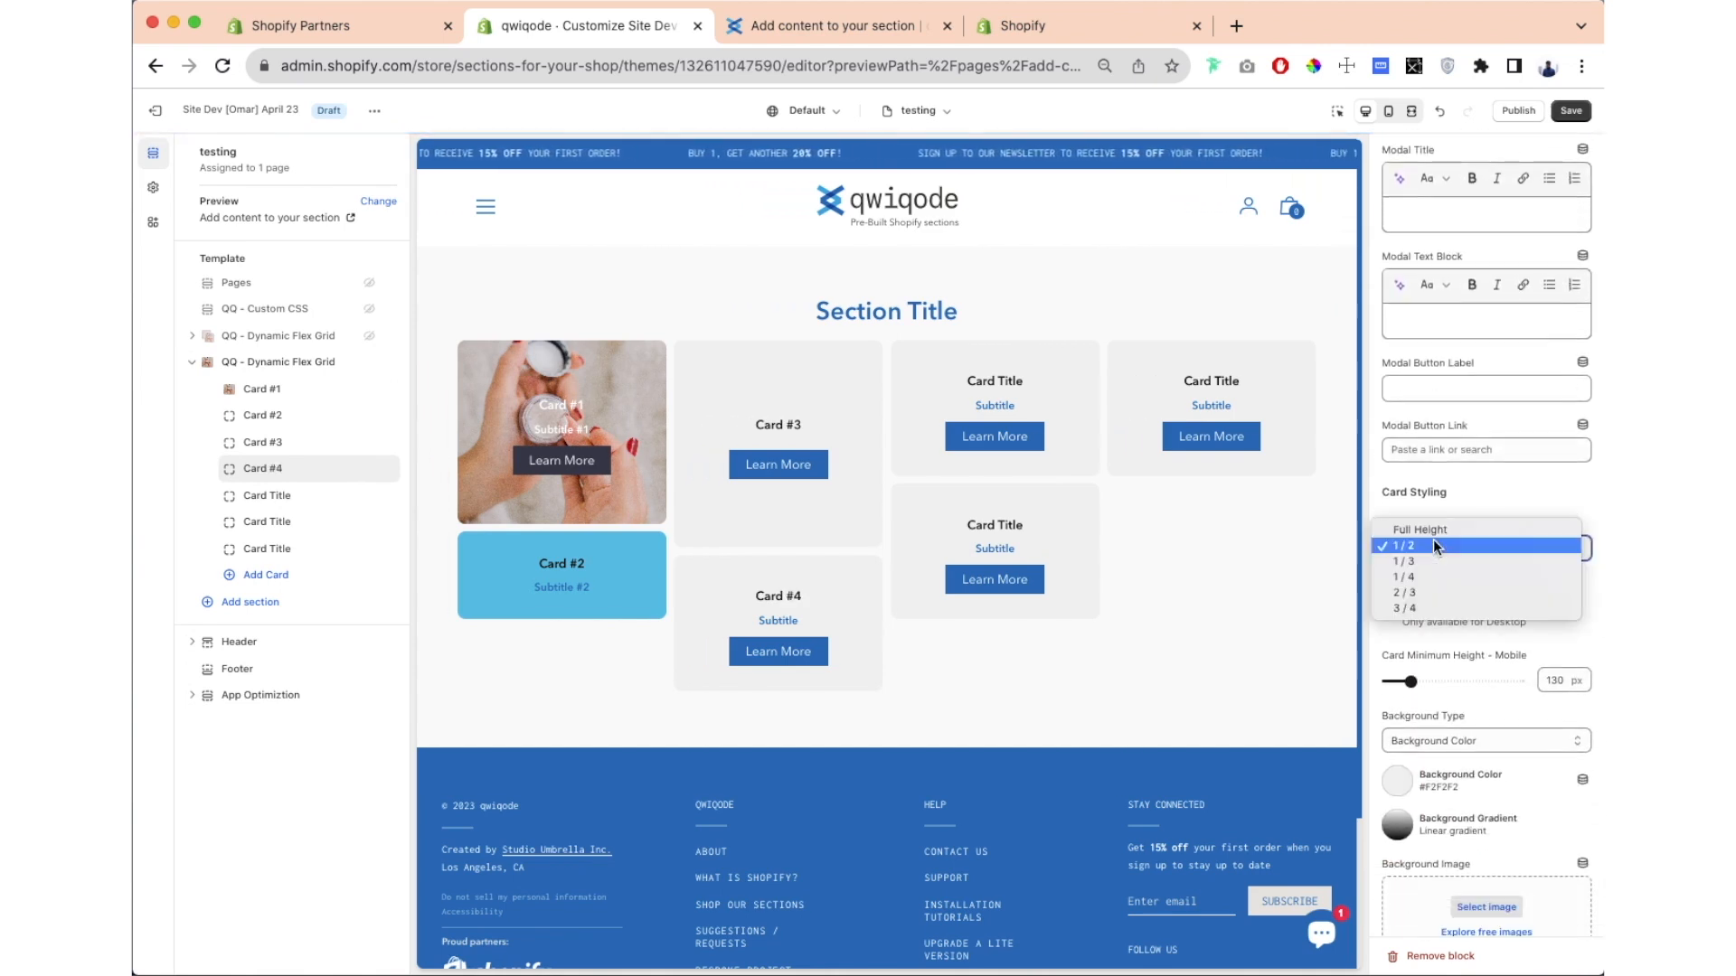
{"action": "left_click", "coordinate": [1435, 576]}
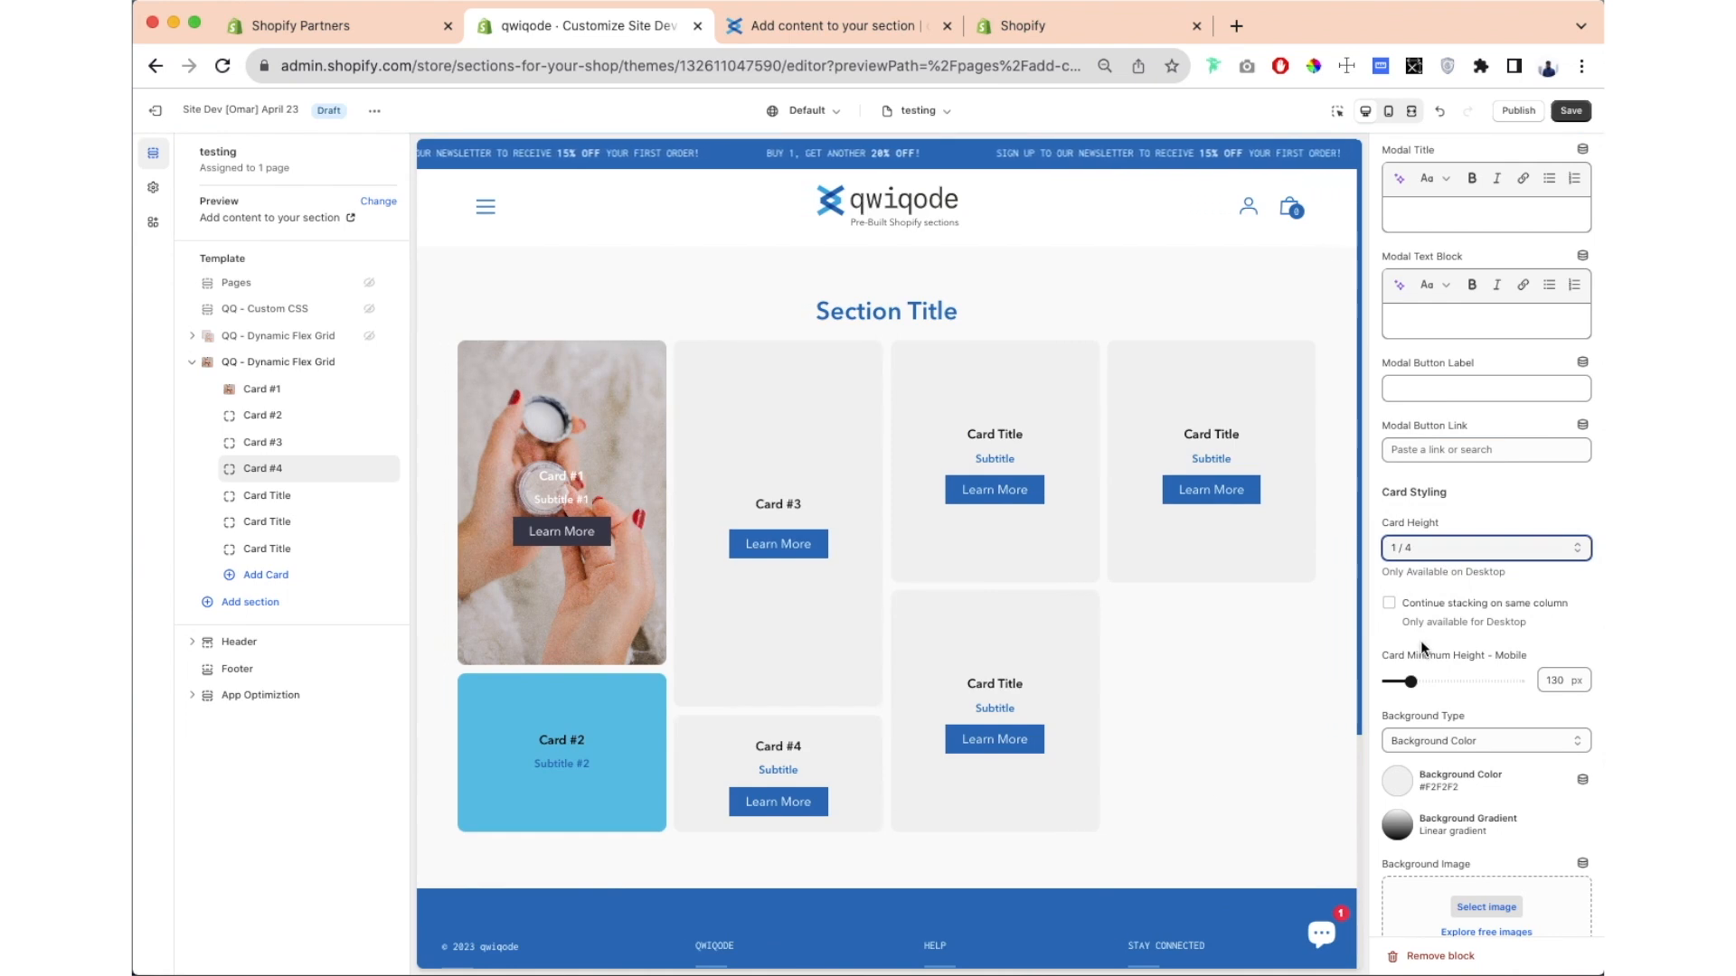
Step: Set Card #4's background color to gray #AFB7BC
{"action": "scroll", "coordinate": [1421, 644], "scroll_direction": "down", "scroll_amount": 3}
{"action": "left_click", "coordinate": [1396, 631]}
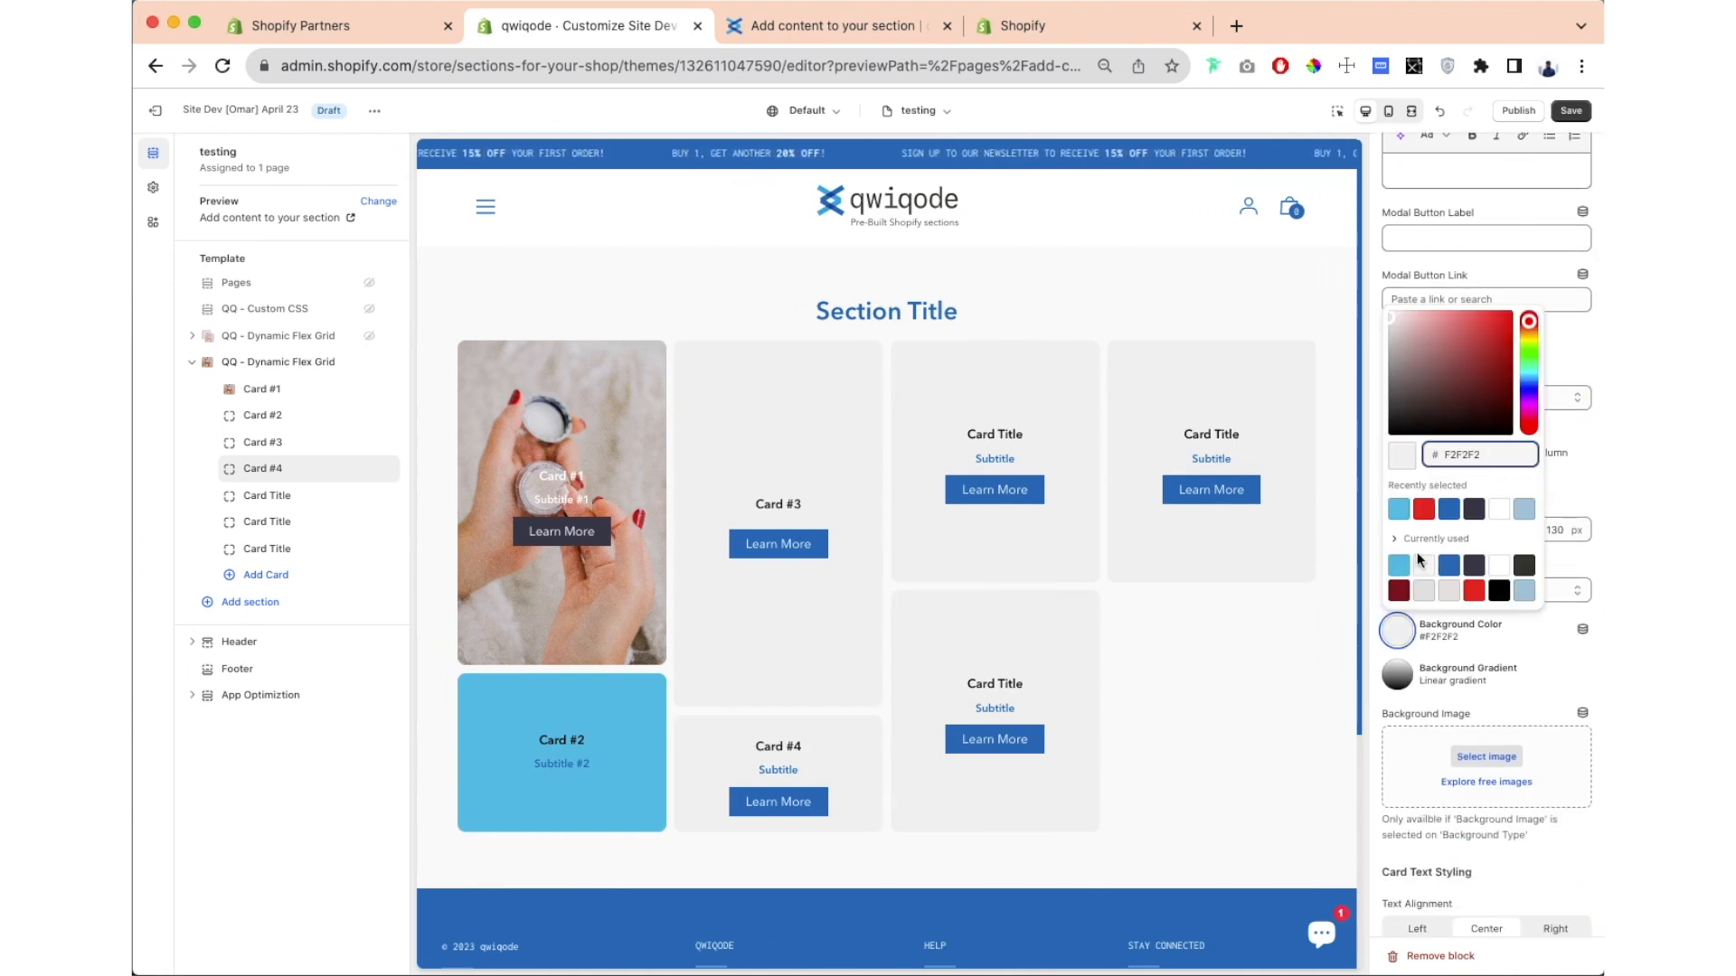
{"action": "left_click", "coordinate": [1452, 568]}
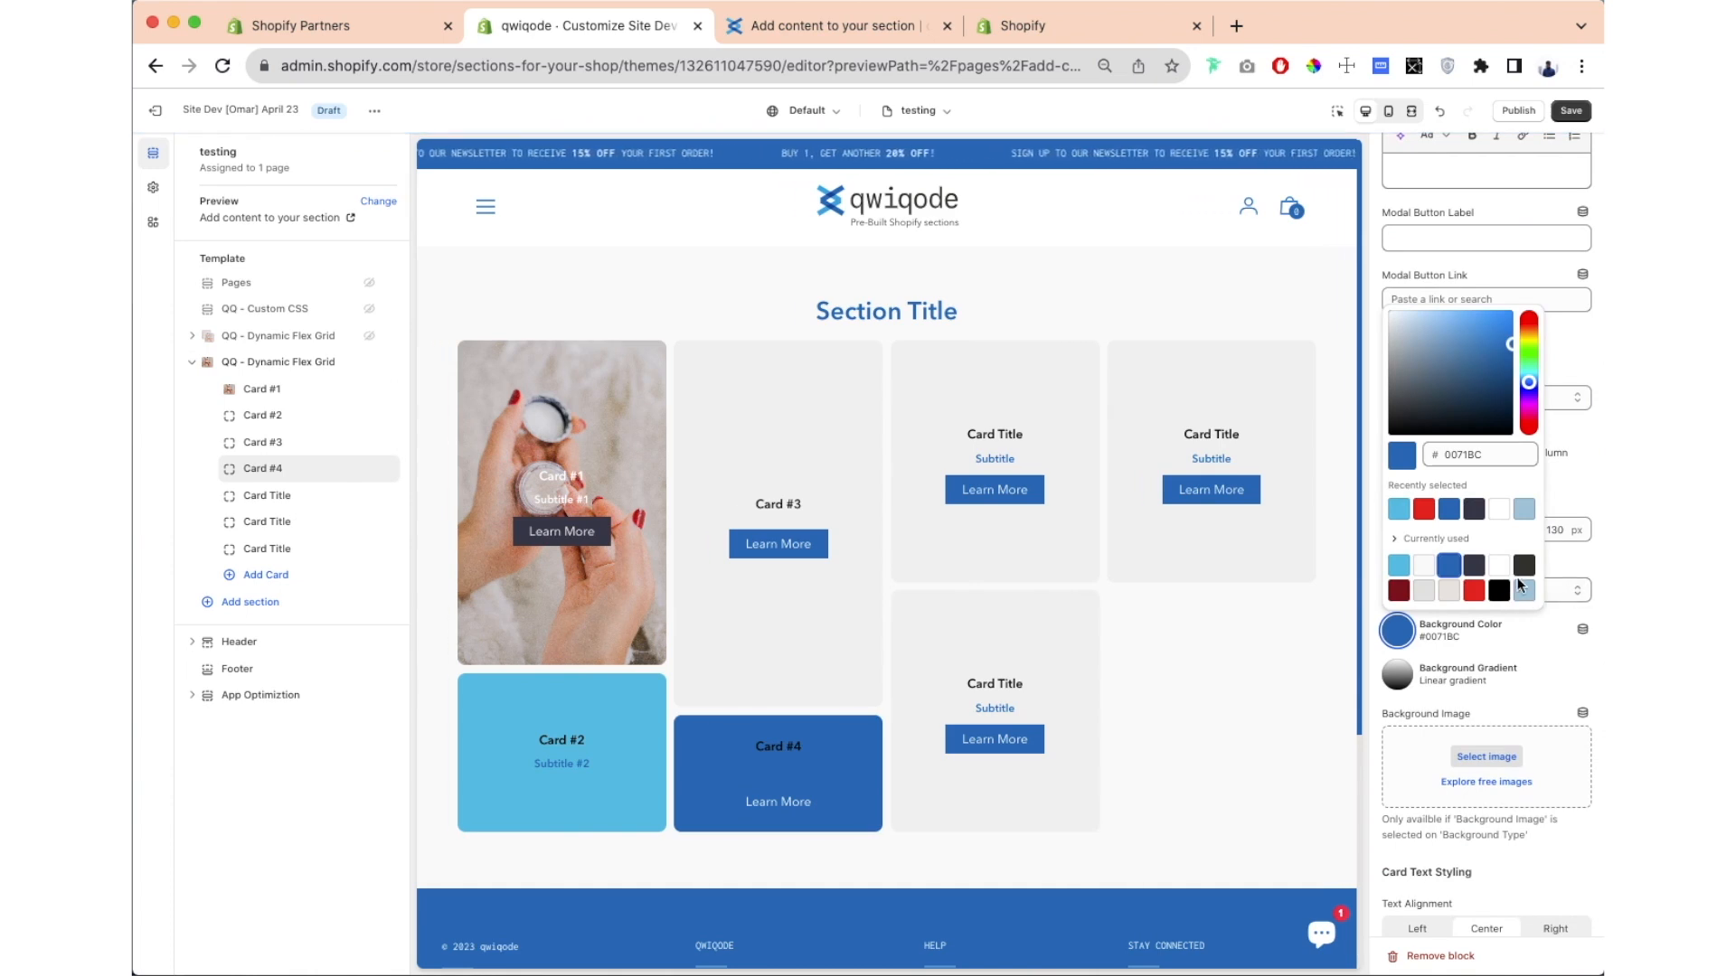
{"action": "left_click_drag", "start_coordinate": [1435, 372], "coordinate": [1397, 344]}
{"action": "left_click", "coordinate": [1376, 459]}
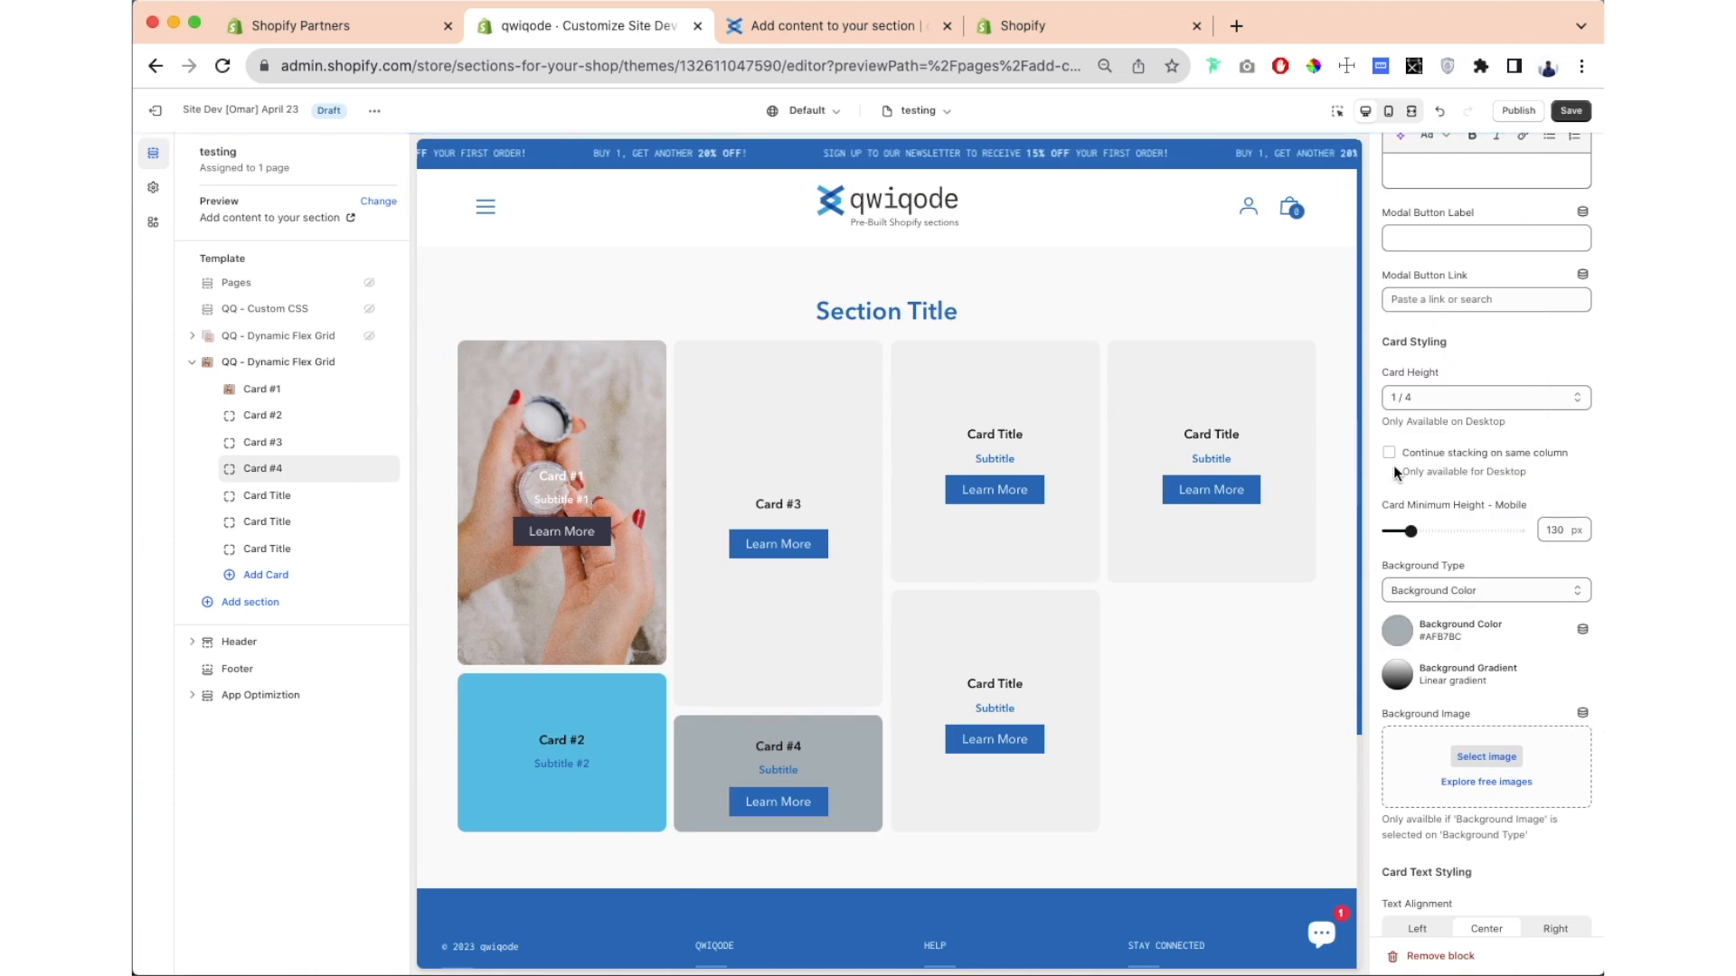
Step: Change the fifth card's title to "Card #5"
{"action": "left_click", "coordinate": [262, 500]}
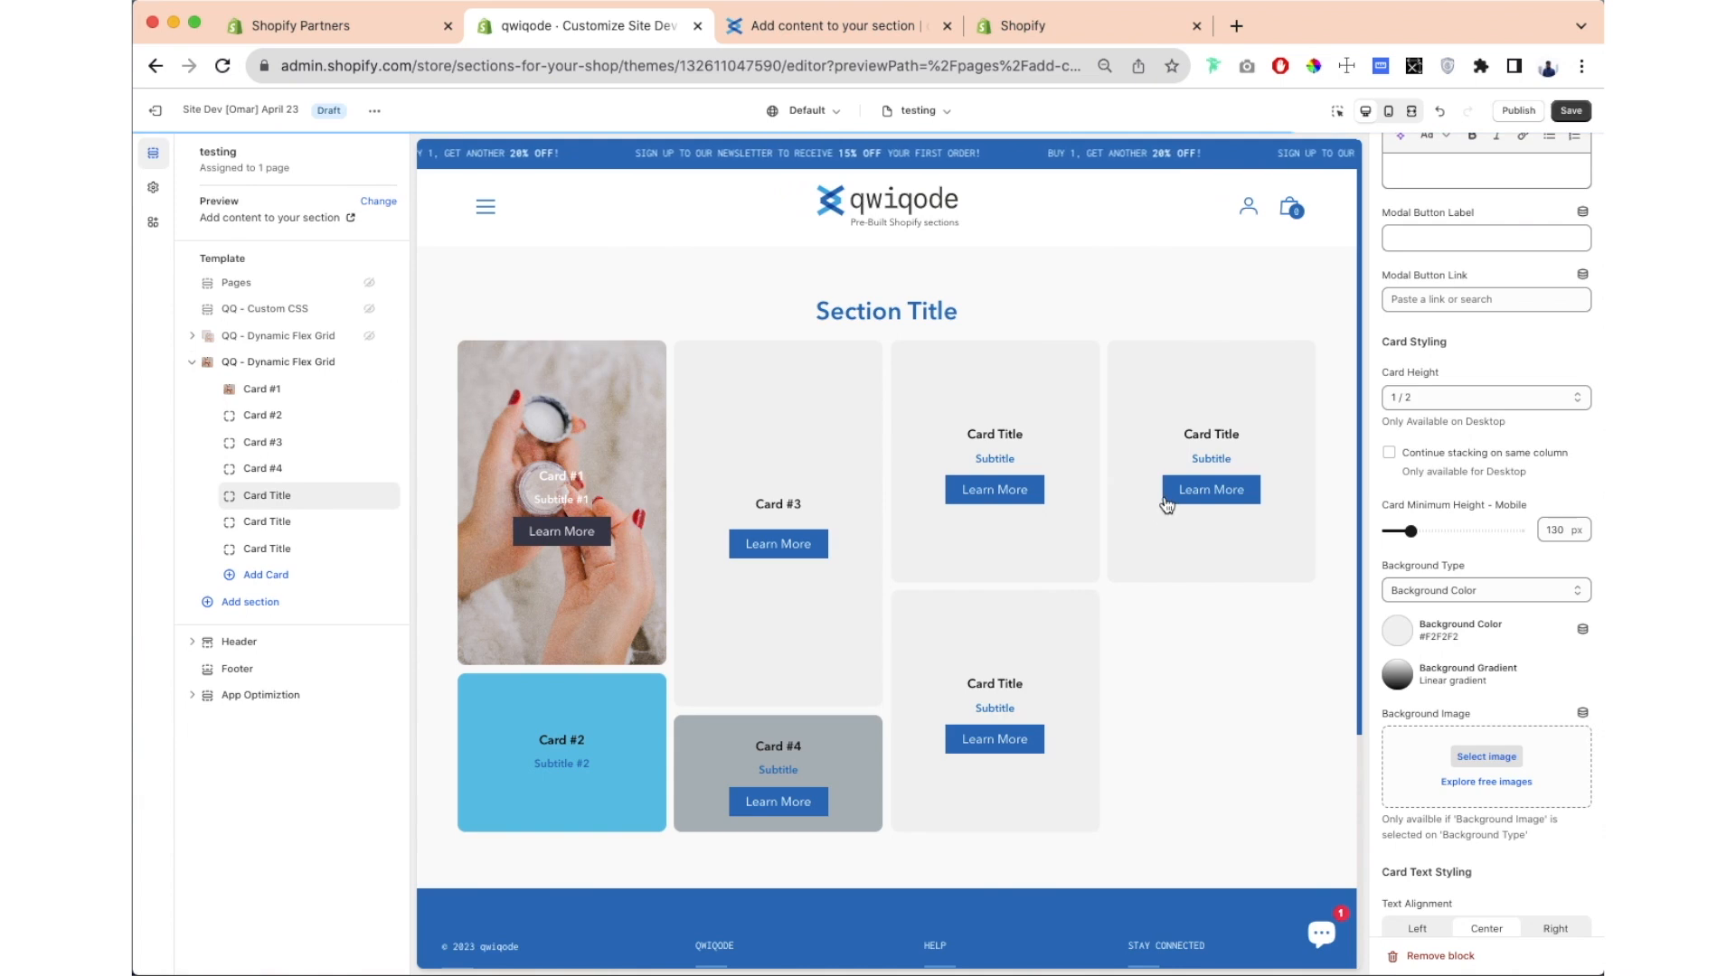
{"action": "scroll", "coordinate": [1406, 387], "scroll_direction": "up", "scroll_amount": 10}
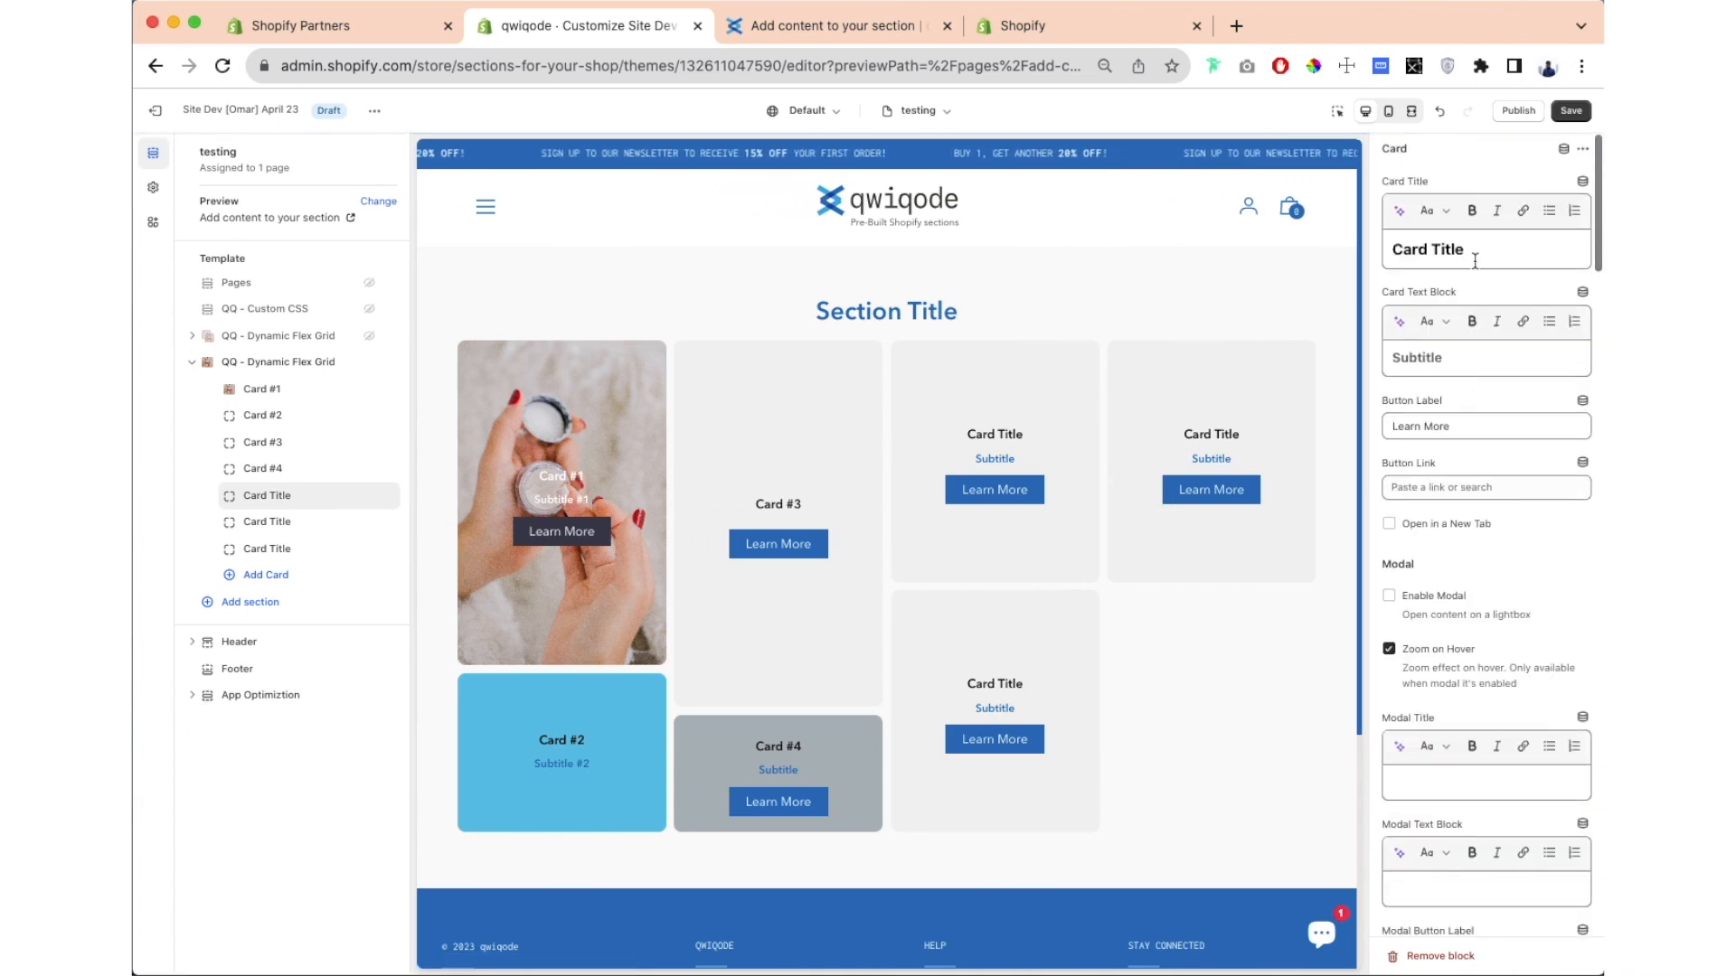
{"action": "left_click_drag", "start_coordinate": [1430, 249], "coordinate": [1472, 248]}
{"action": "type", "text": "#5"}
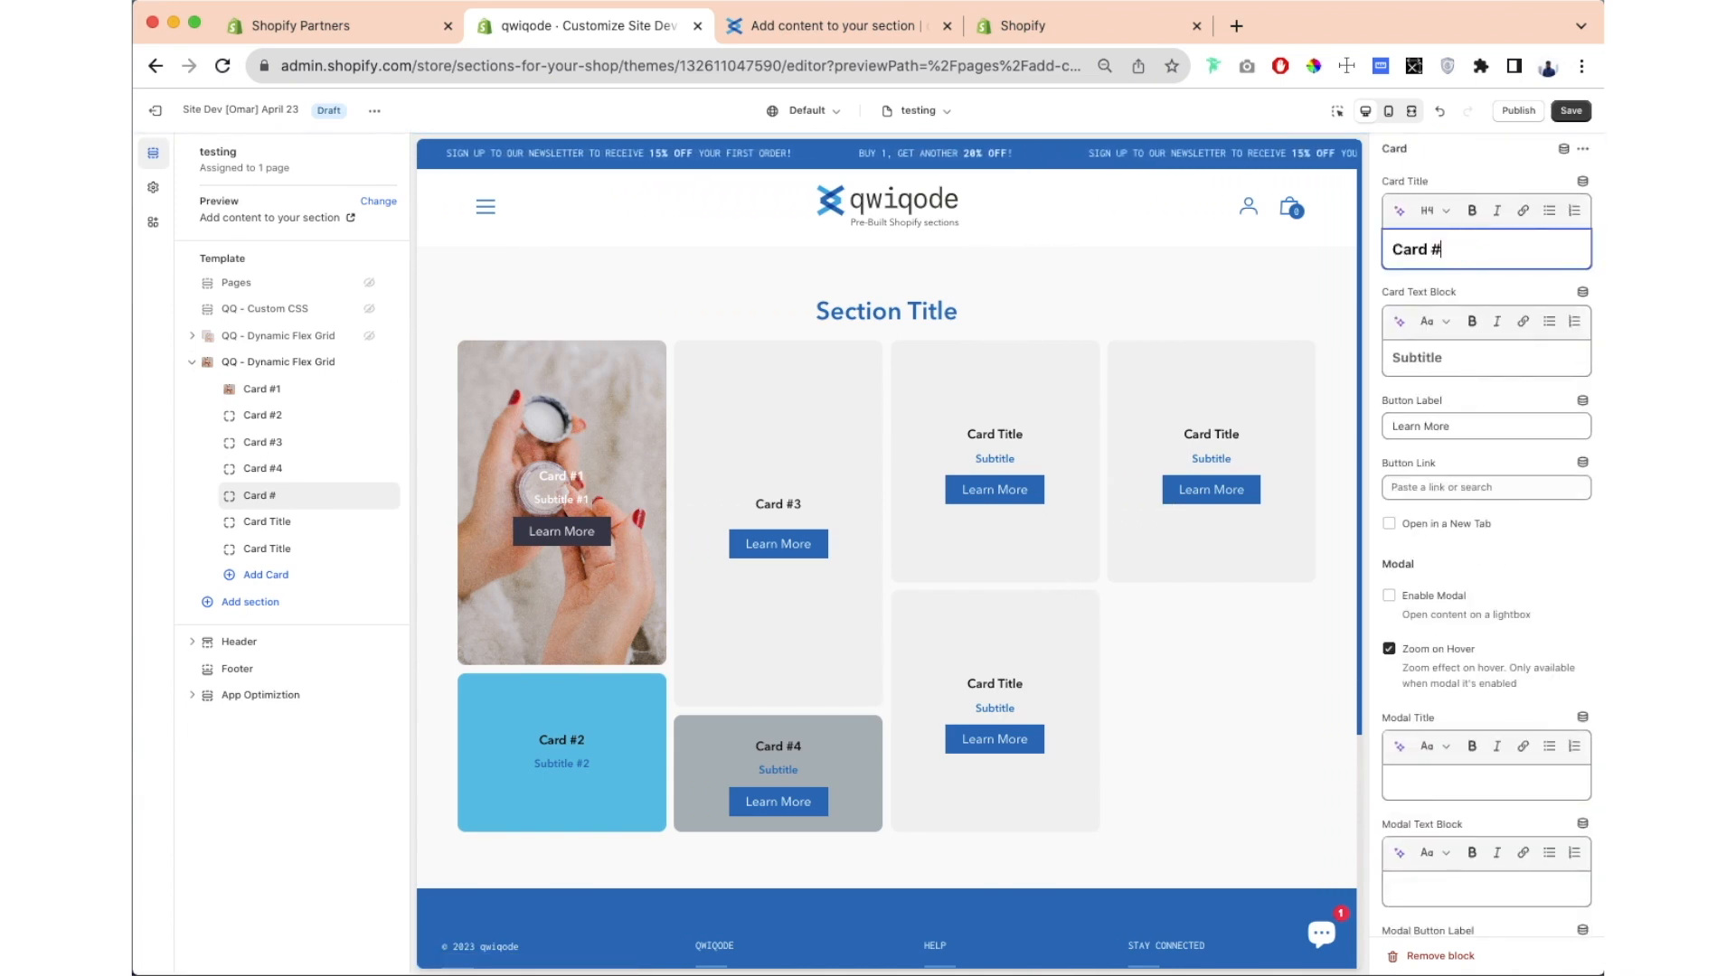
Step: Clear Card #5's subtitle text and its button label
{"action": "left_click_drag", "start_coordinate": [1447, 360], "coordinate": [1374, 361]}
{"action": "key", "text": "BackSpace"}
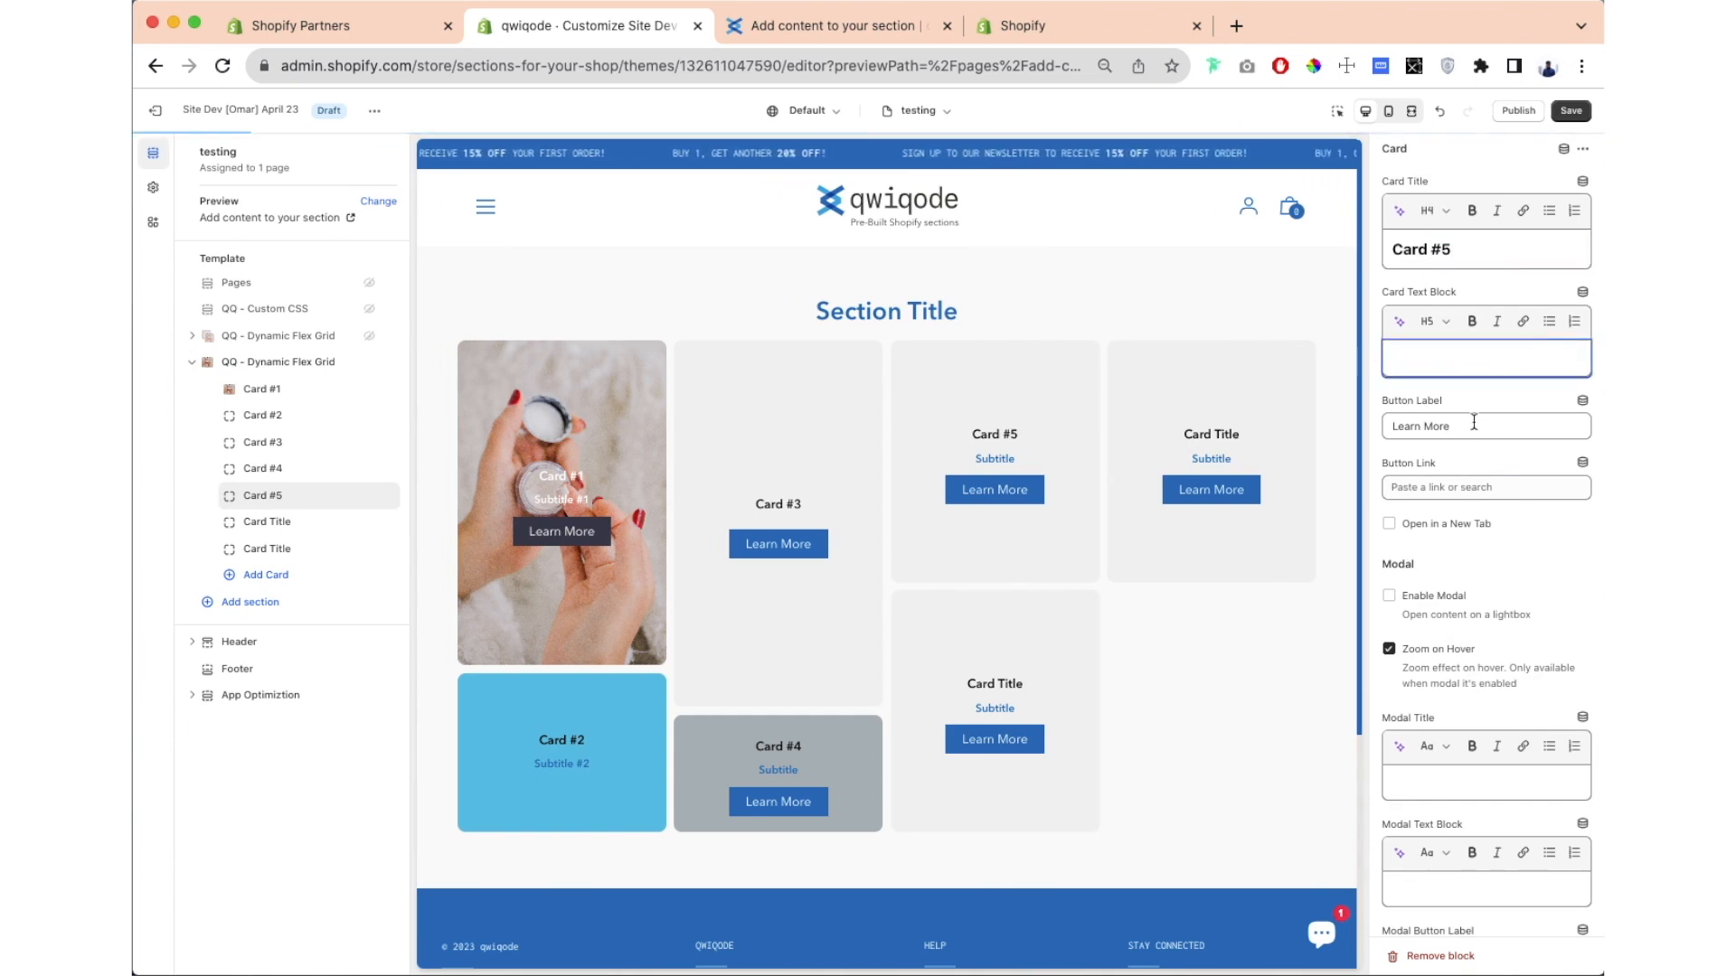
{"action": "left_click_drag", "start_coordinate": [1470, 425], "coordinate": [1384, 430]}
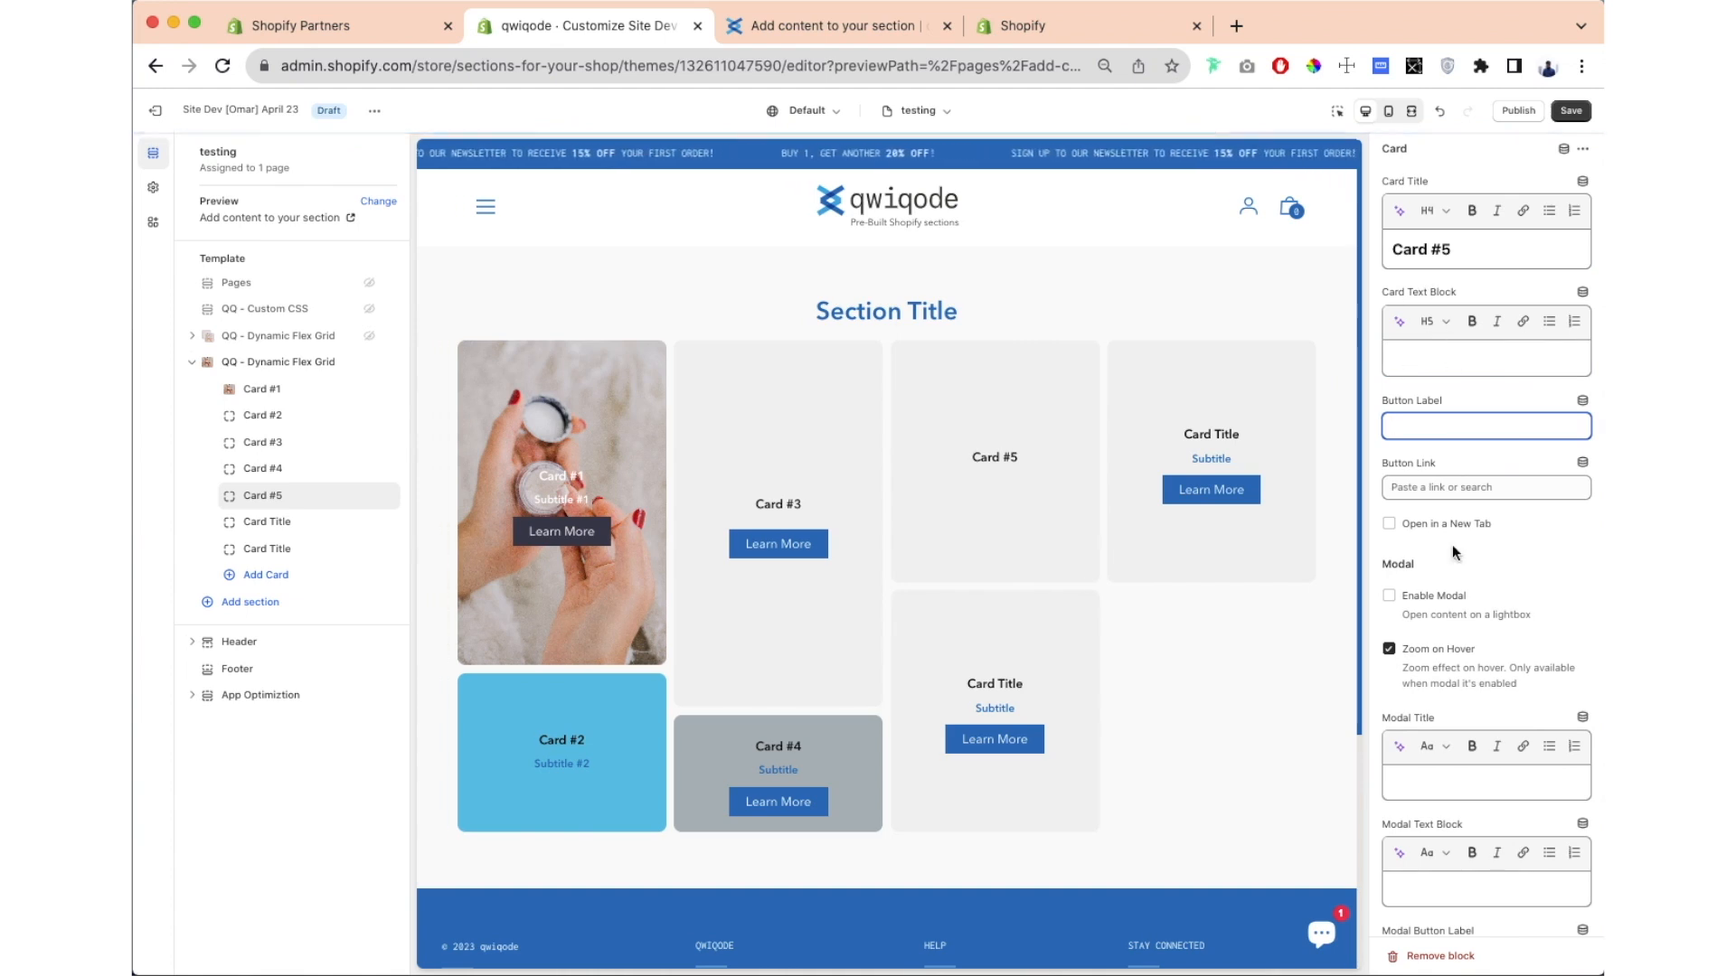
Step: Set Card #5's height to Full Height
{"action": "scroll", "coordinate": [1454, 553], "scroll_direction": "down", "scroll_amount": 4}
{"action": "scroll", "coordinate": [1491, 525], "scroll_direction": "down", "scroll_amount": 6}
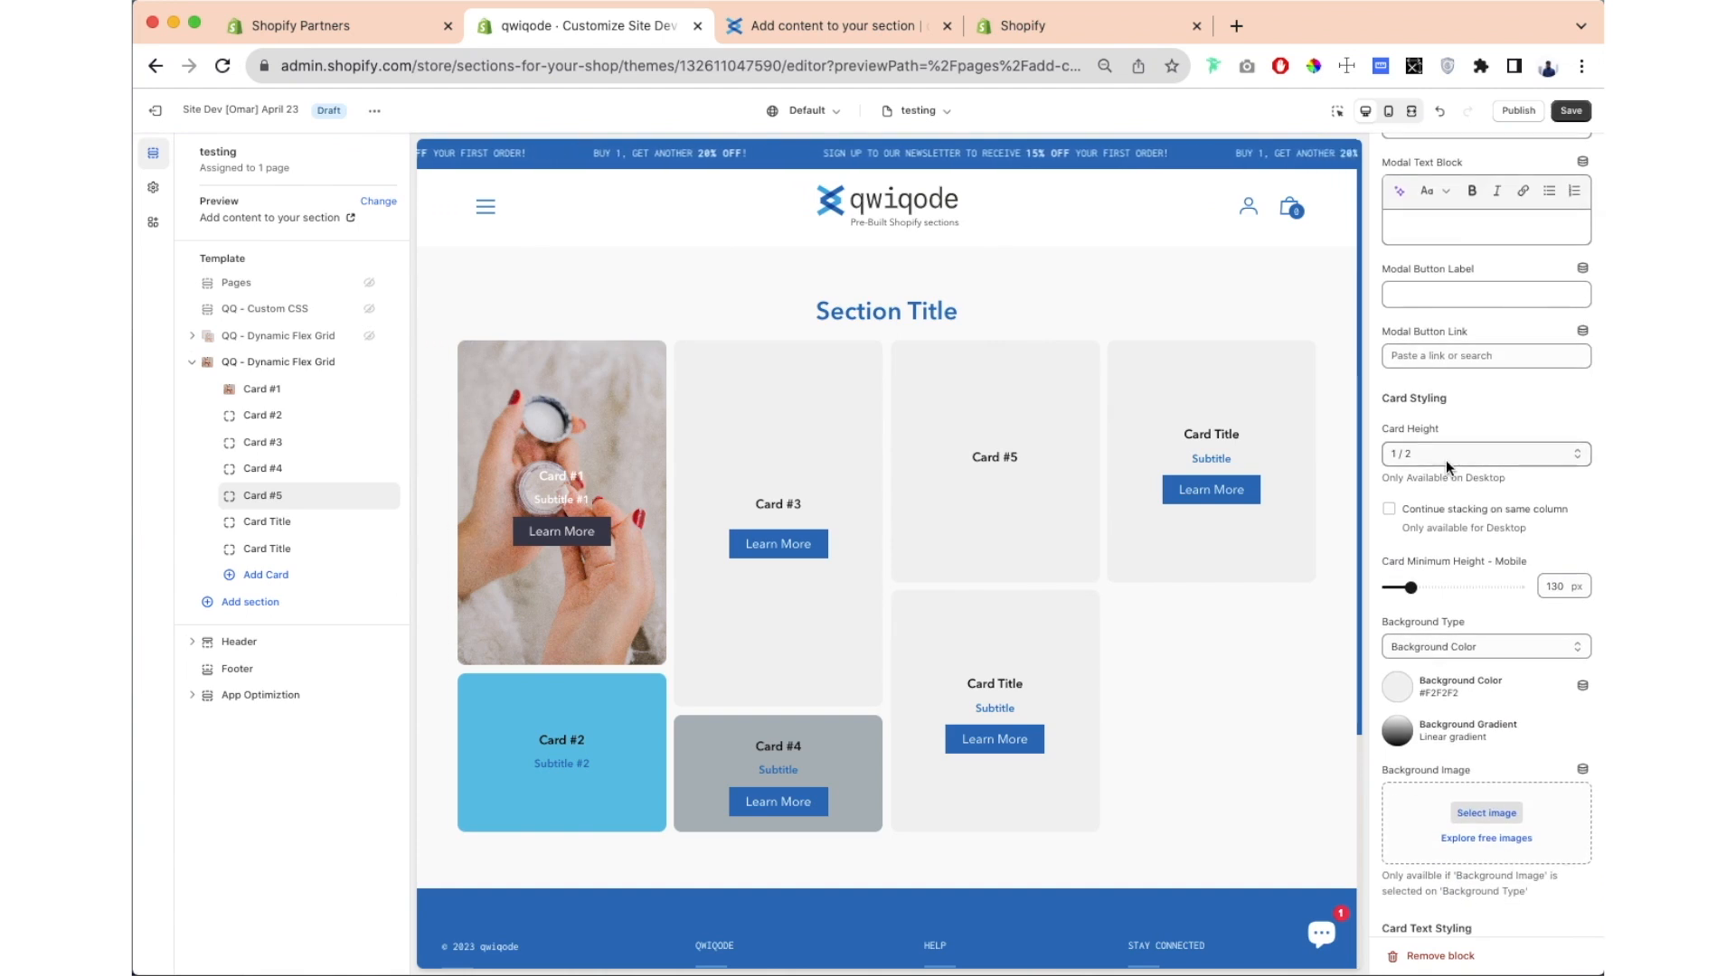
{"action": "left_click", "coordinate": [1442, 455]}
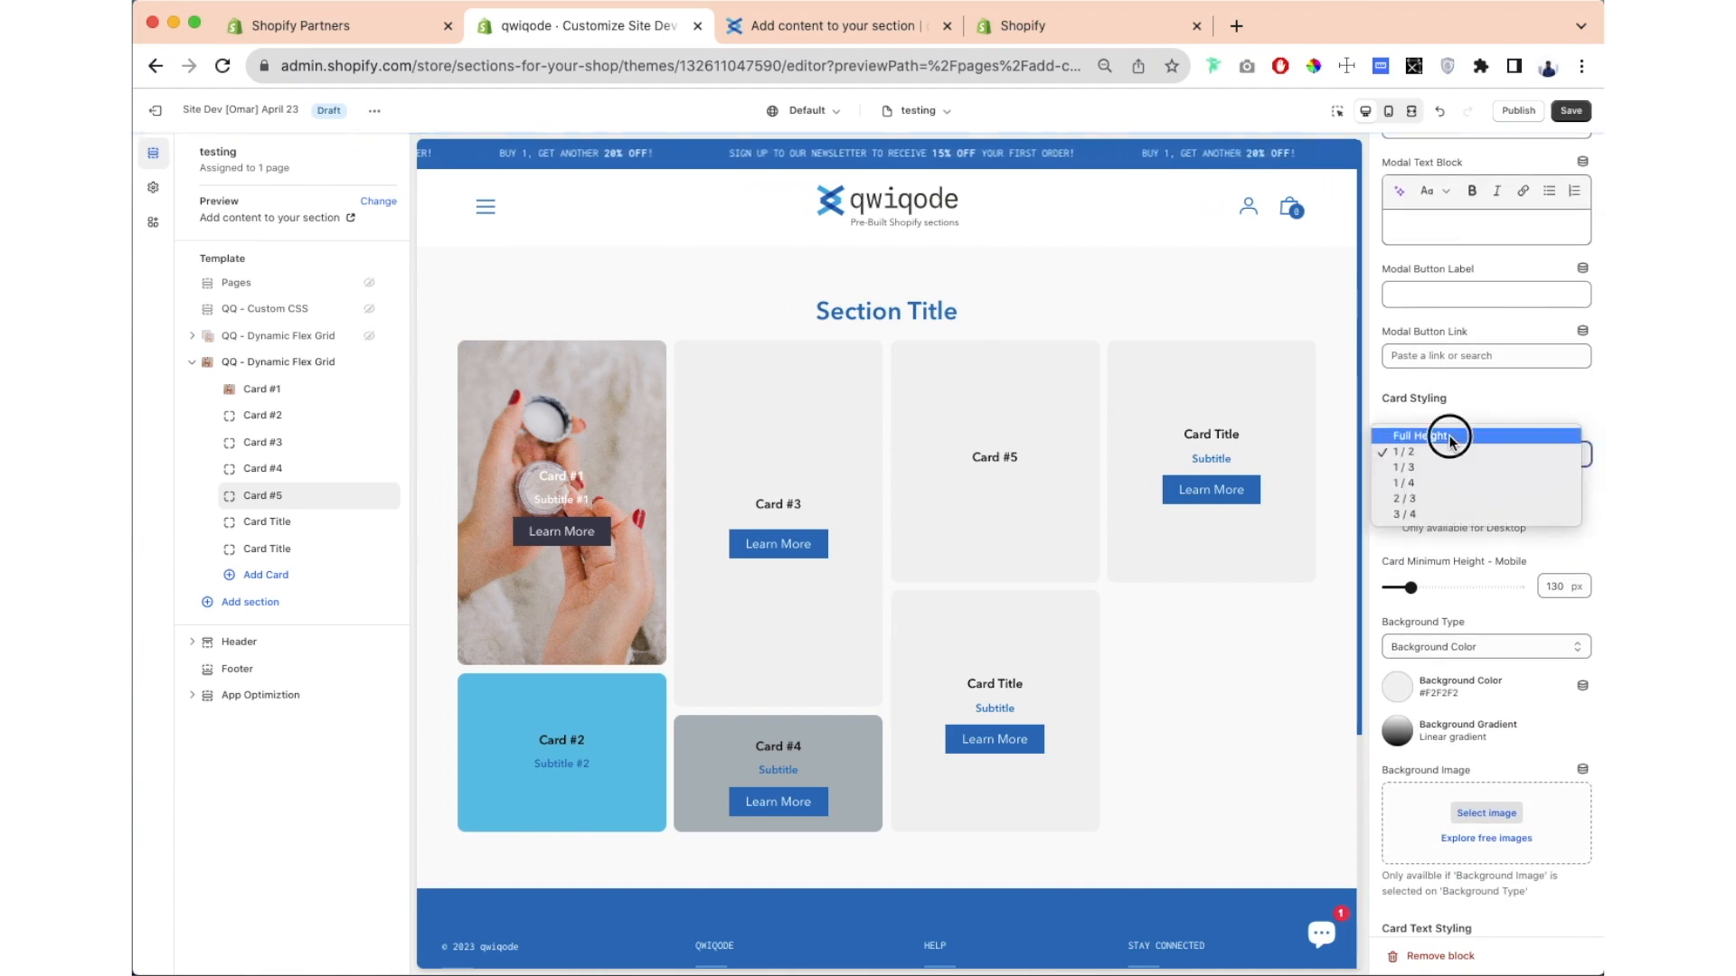
{"action": "left_click", "coordinate": [1449, 438]}
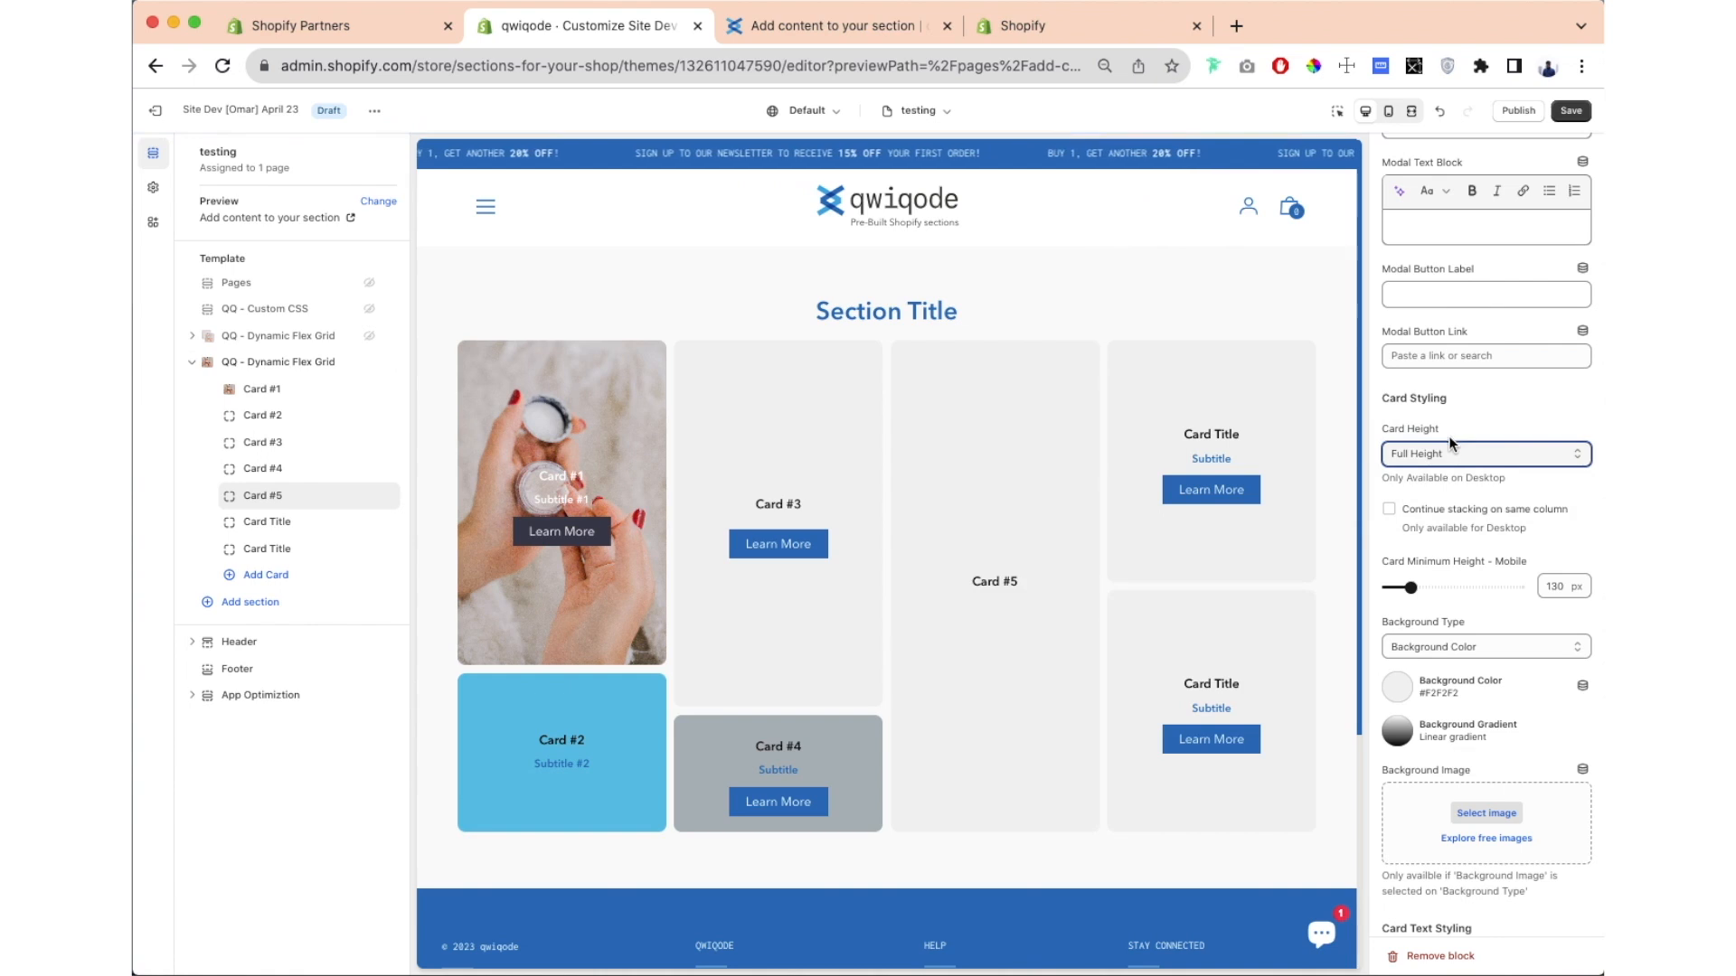
Step: Set Card #5's background type to Background Image and choose the aerial-photo-of-paved-road-through-the-desert image
{"action": "scroll", "coordinate": [1496, 610], "scroll_direction": "down", "scroll_amount": 2}
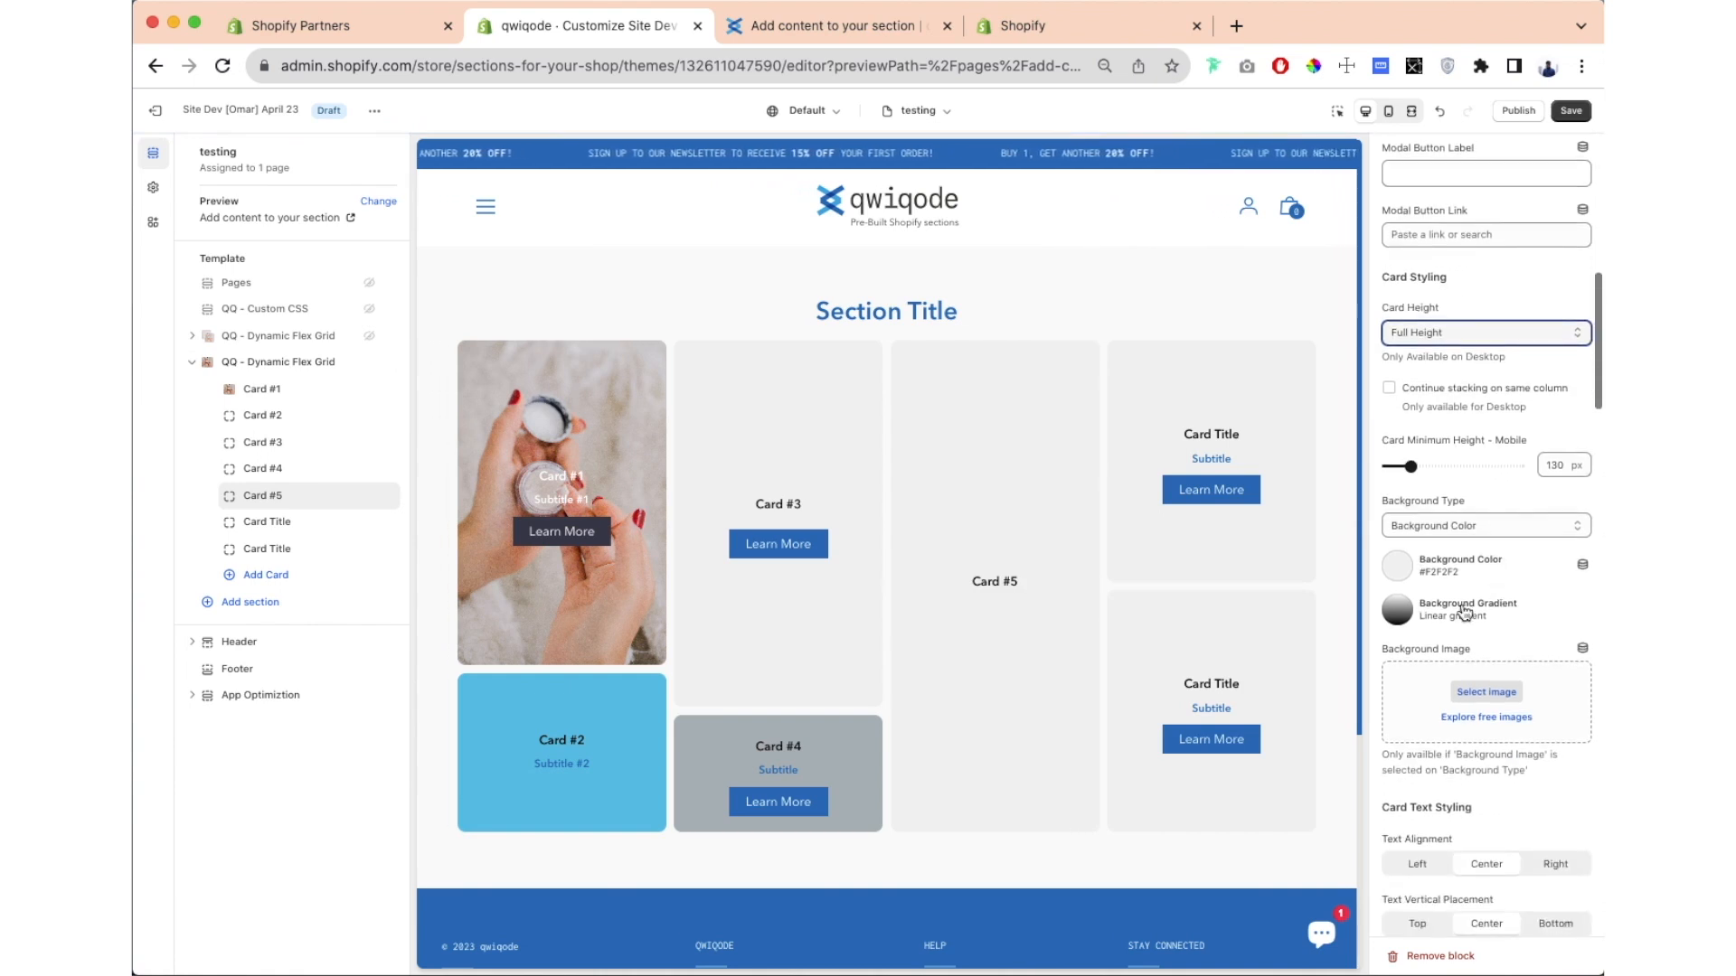
{"action": "left_click", "coordinate": [1436, 535]}
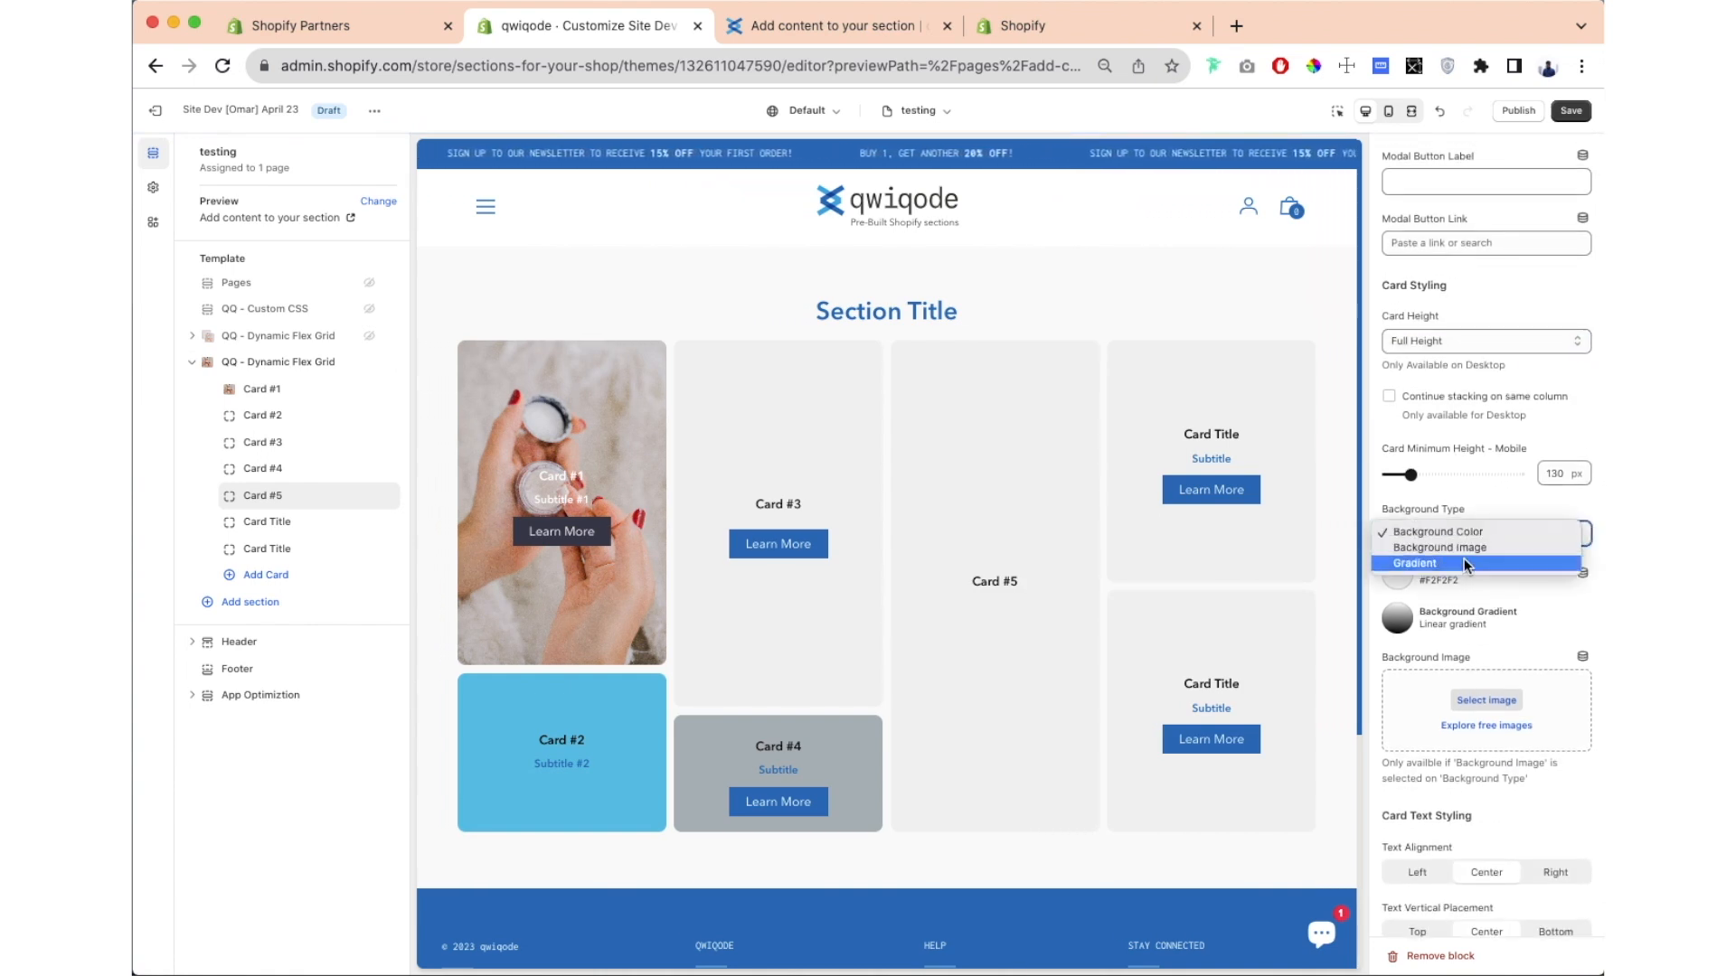
{"action": "left_click", "coordinate": [1477, 549]}
{"action": "left_click", "coordinate": [1408, 587]}
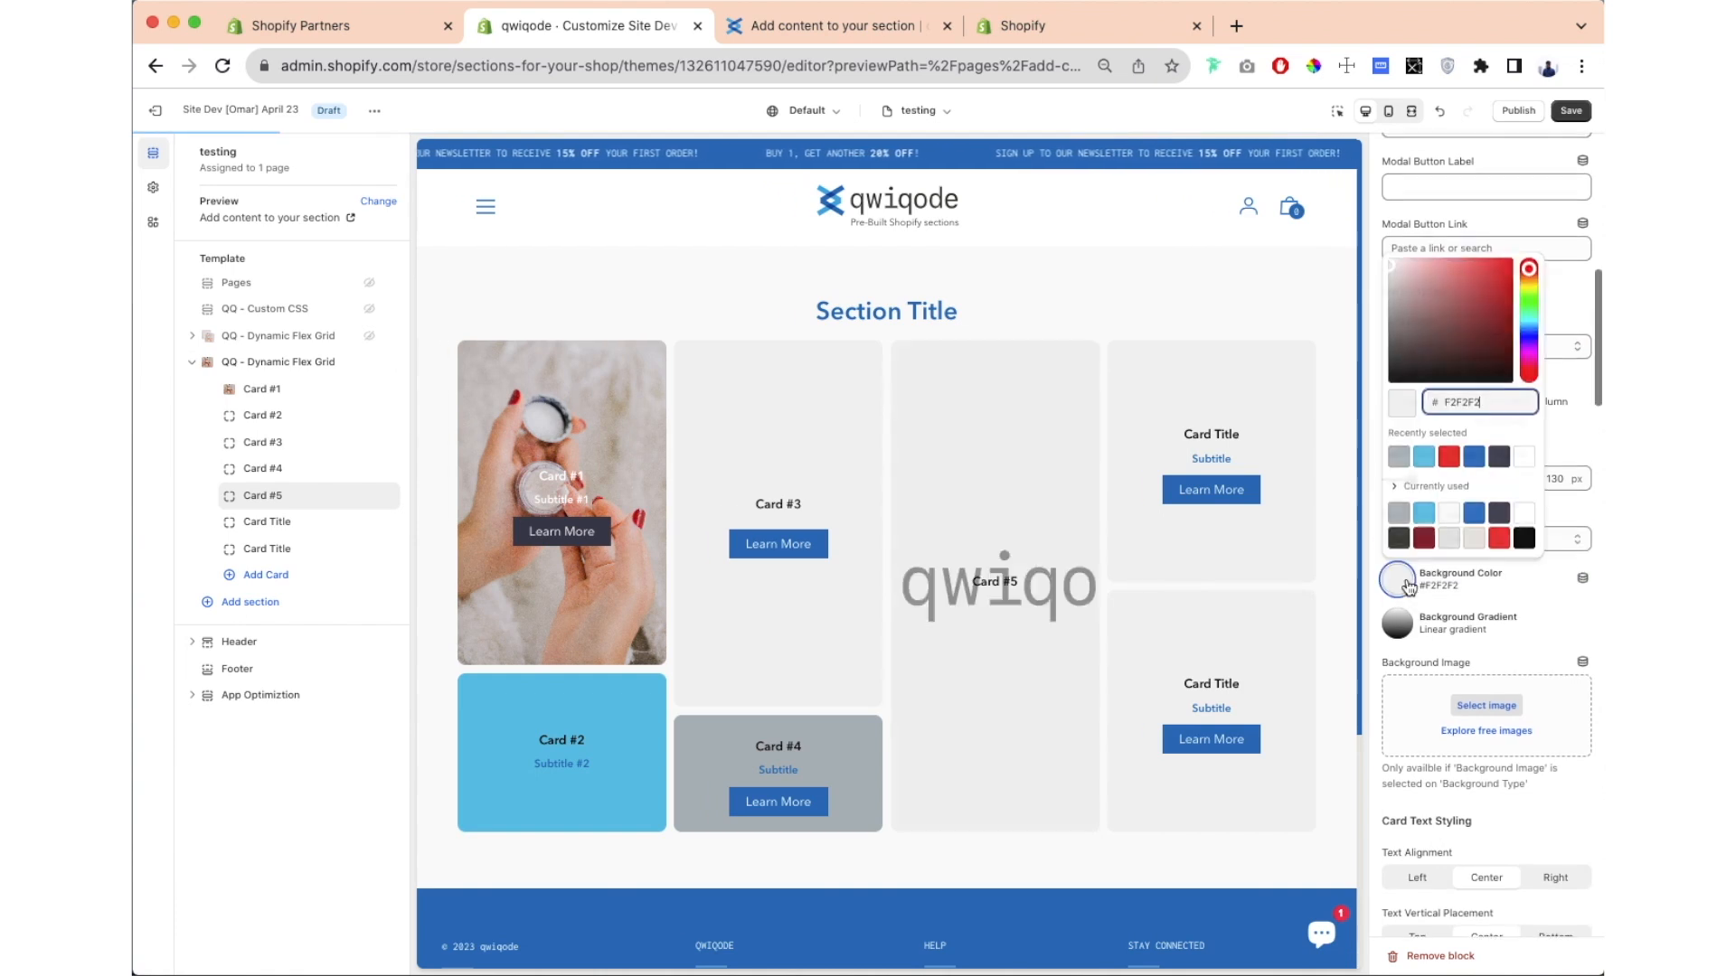
{"action": "left_click", "coordinate": [1487, 705]}
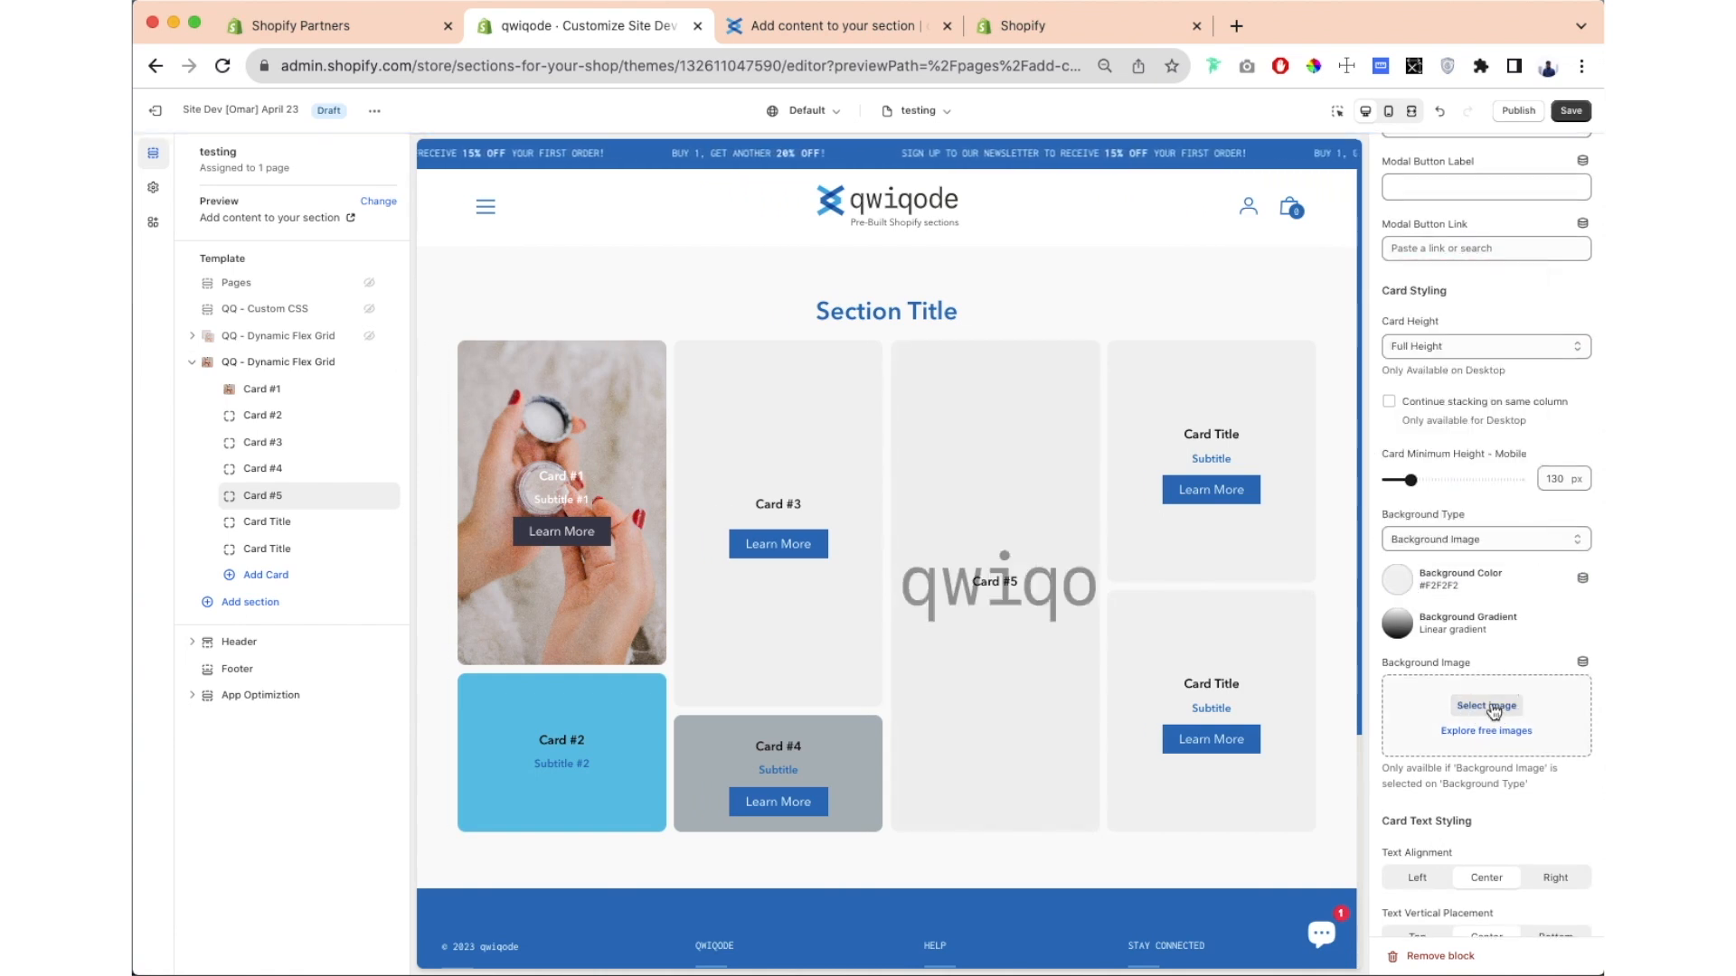
{"action": "scroll", "coordinate": [858, 601], "scroll_direction": "down", "scroll_amount": 3}
{"action": "left_click", "coordinate": [1062, 576]}
{"action": "left_click", "coordinate": [1221, 863]}
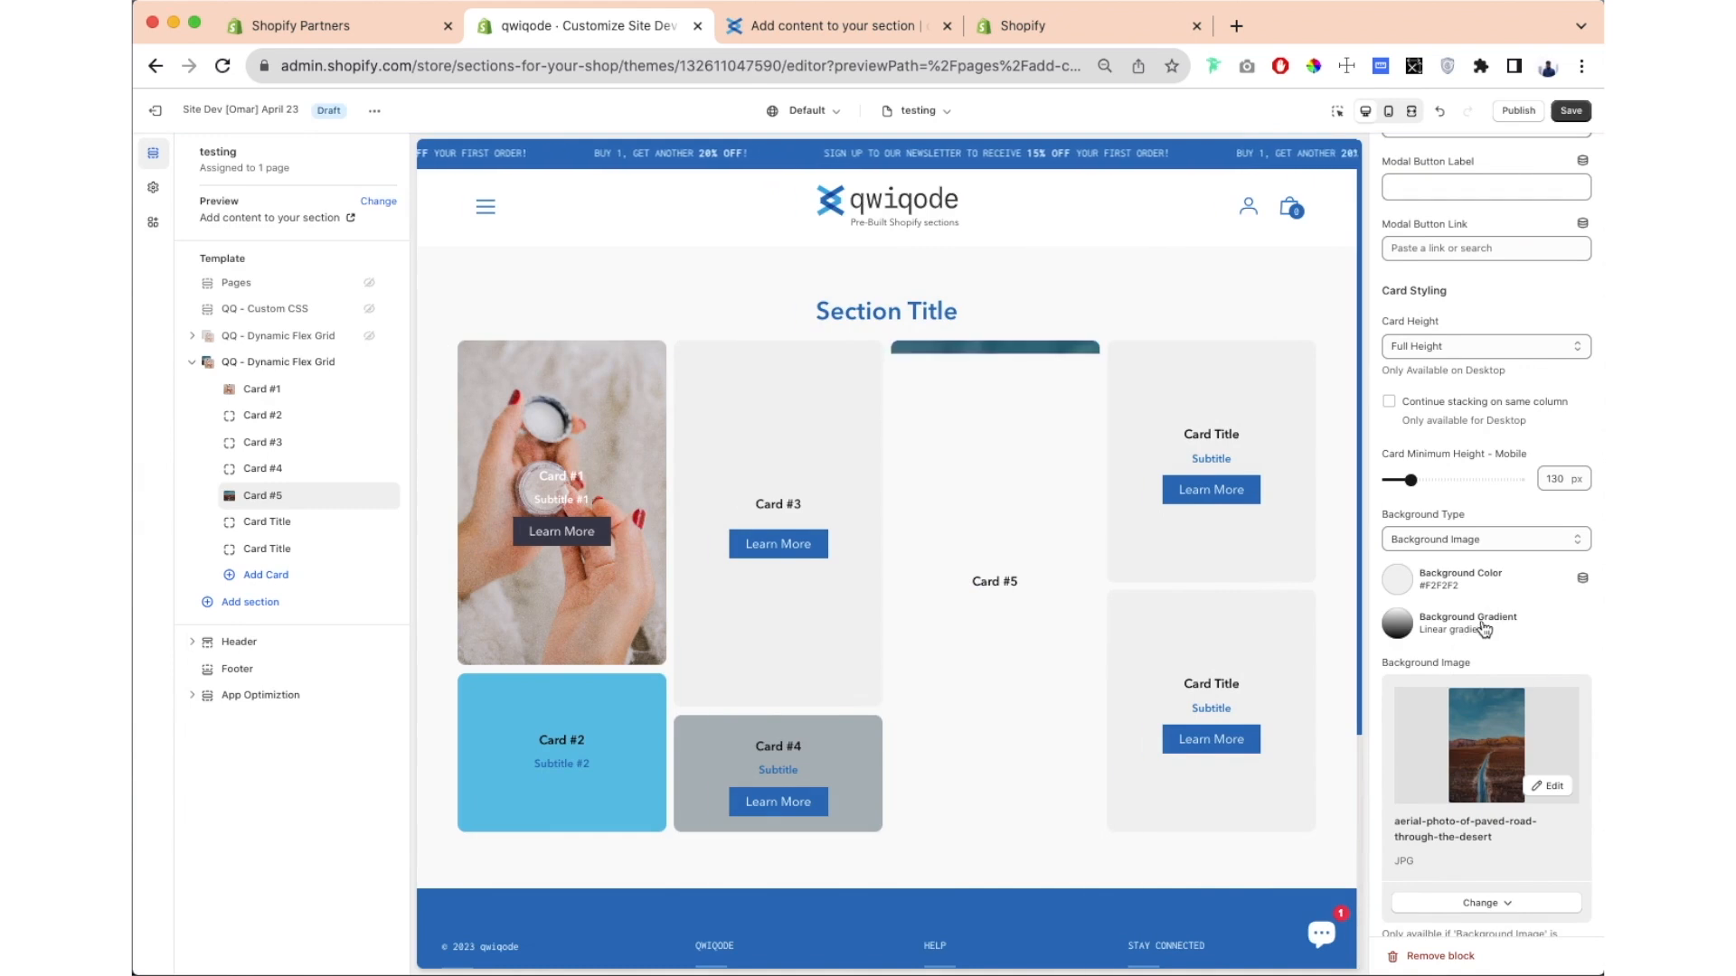
Step: Set Card #5's title color to off-white #FAFAFA
{"action": "scroll", "coordinate": [1490, 678], "scroll_direction": "down", "scroll_amount": 7}
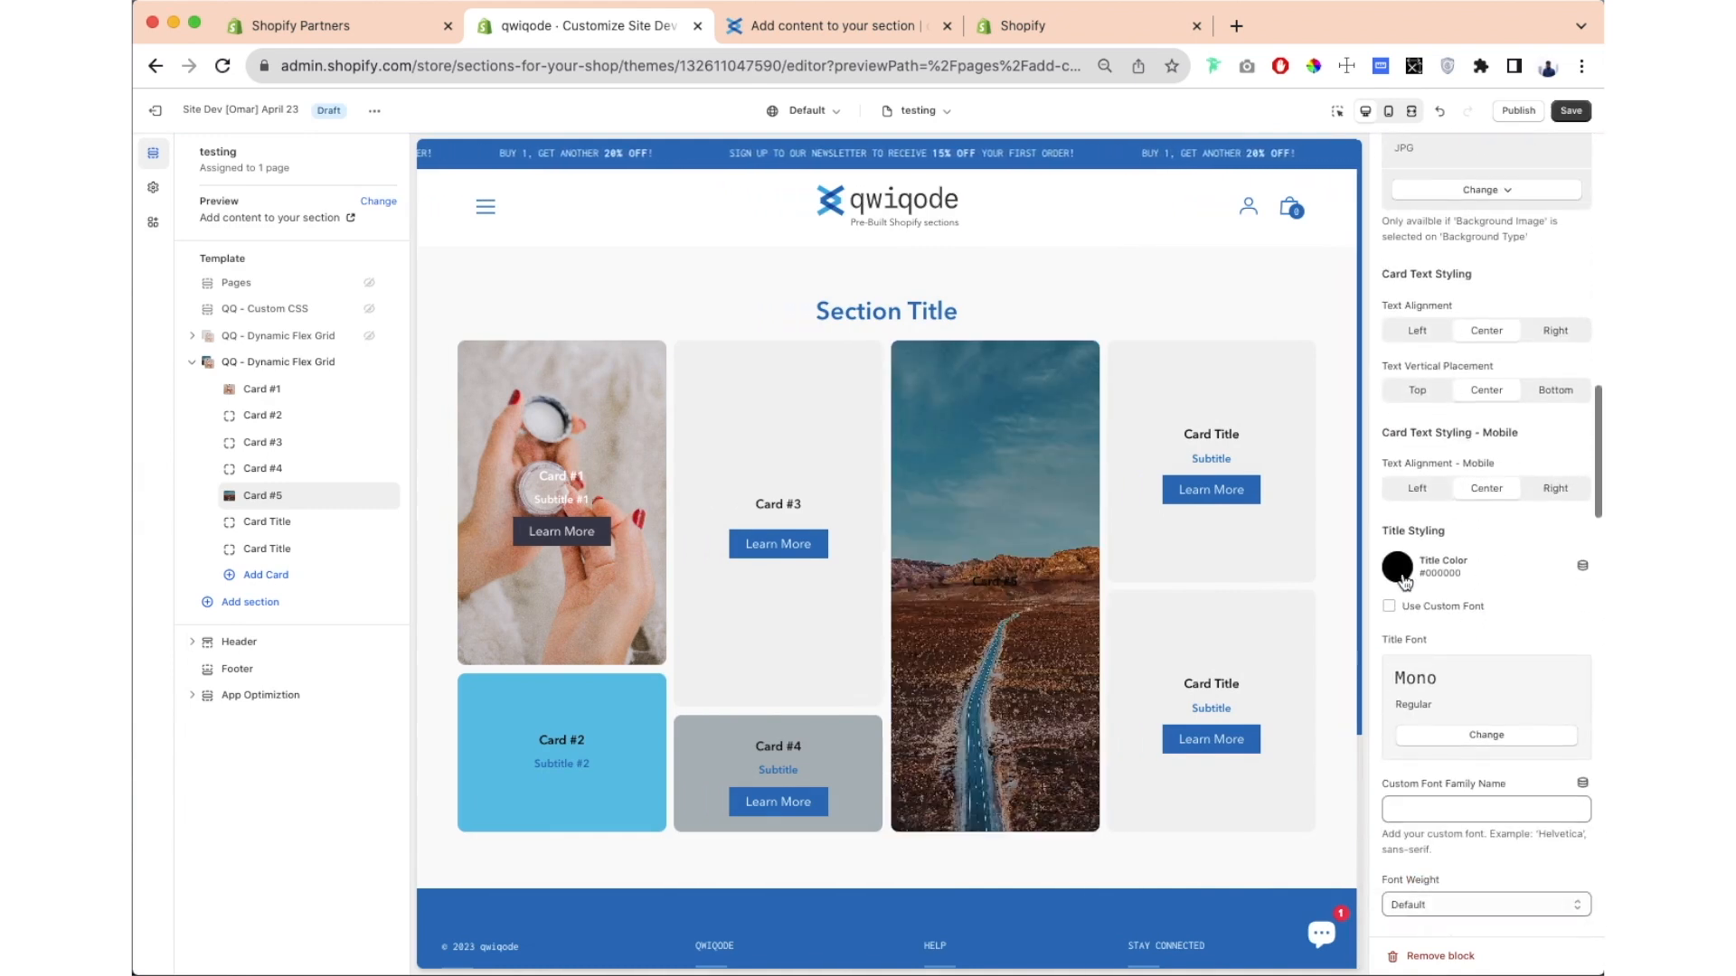
{"action": "left_click", "coordinate": [1430, 583]}
{"action": "left_click", "coordinate": [1449, 507]}
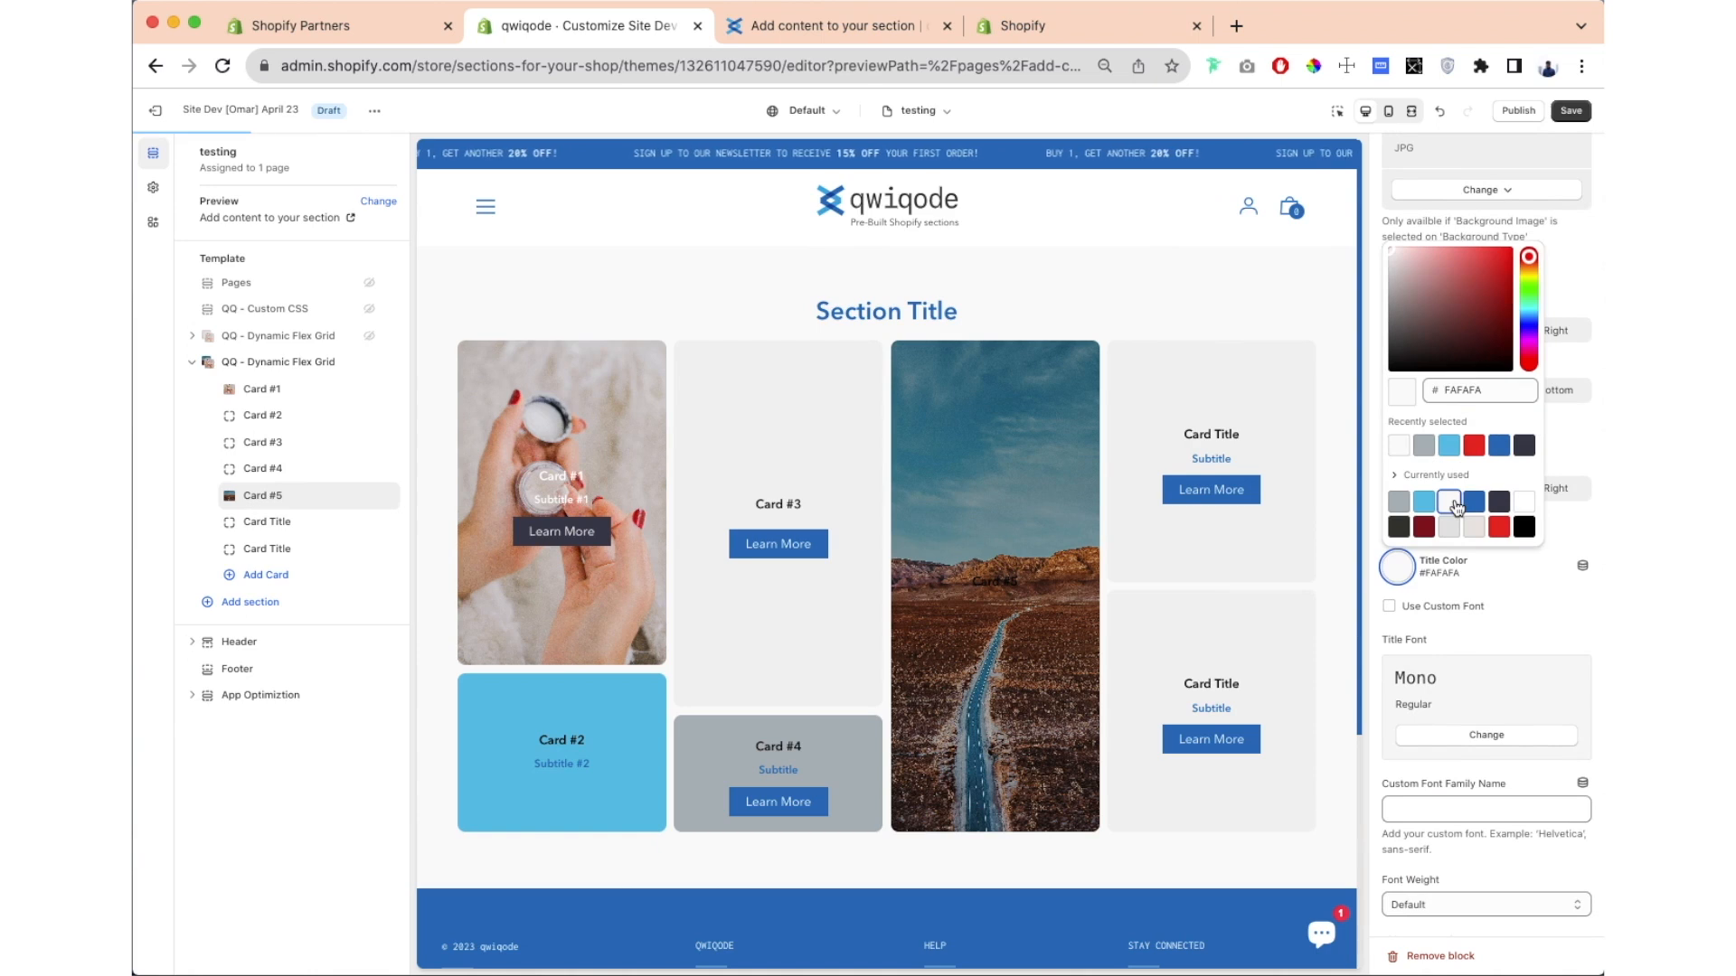
{"action": "left_click", "coordinate": [1376, 642]}
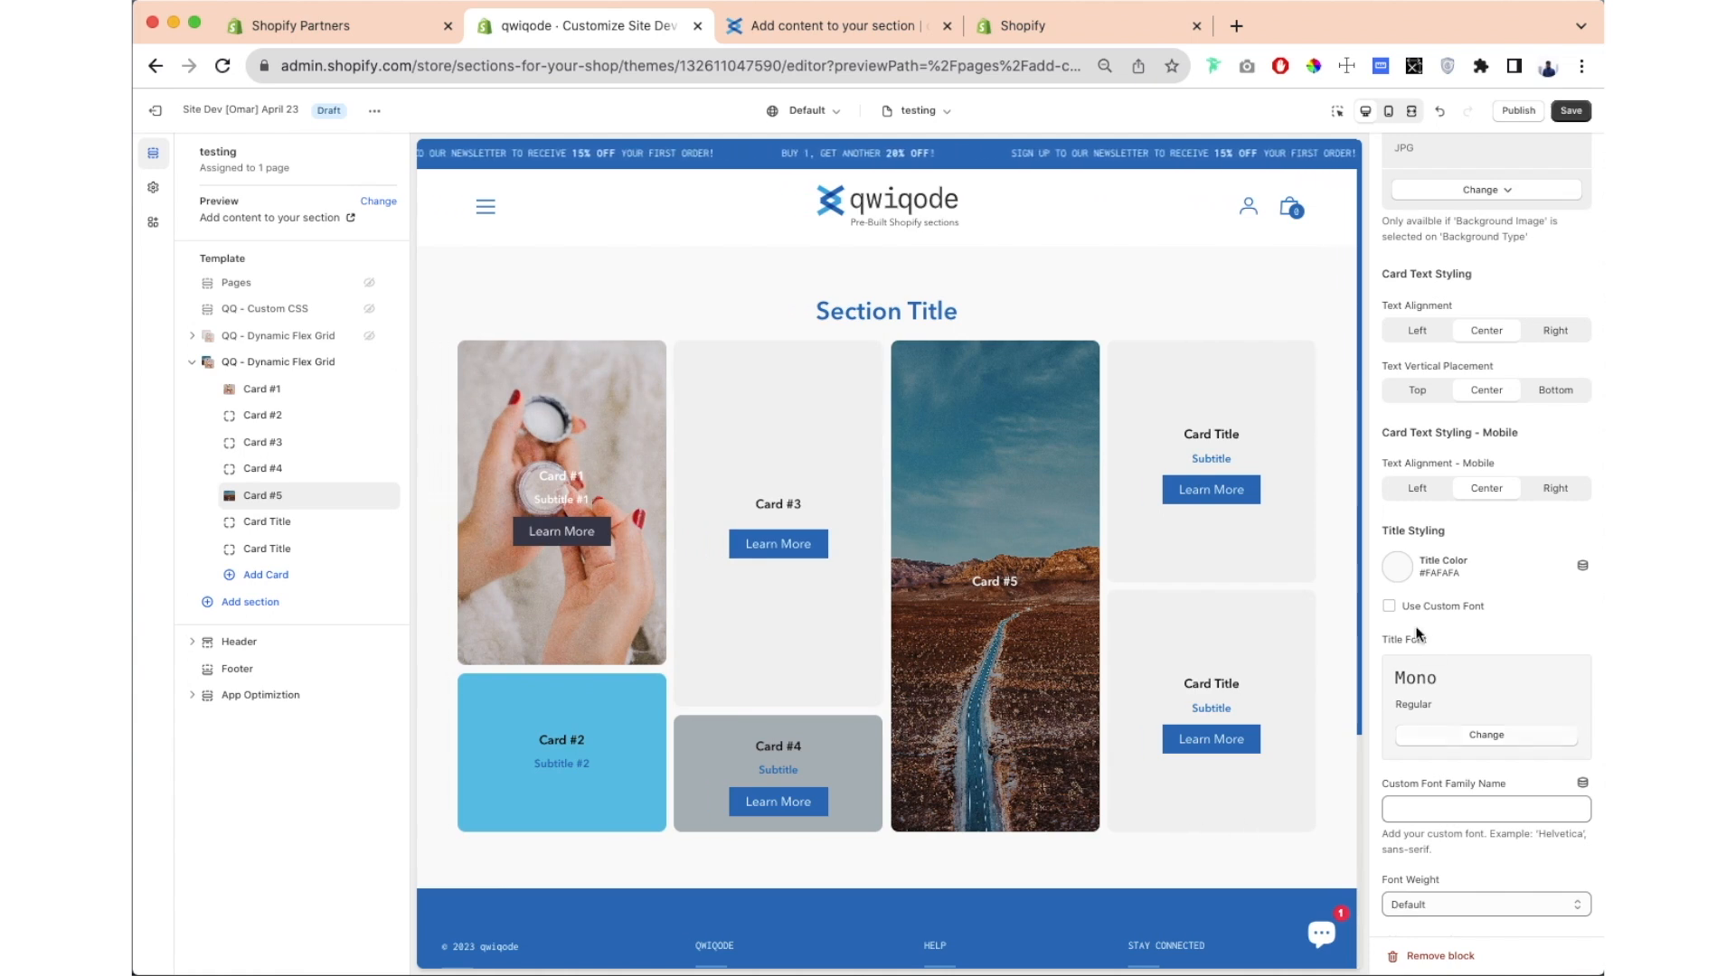
{"action": "scroll", "coordinate": [1418, 622], "scroll_direction": "up", "scroll_amount": 8}
{"action": "scroll", "coordinate": [1417, 622], "scroll_direction": "up", "scroll_amount": 2}
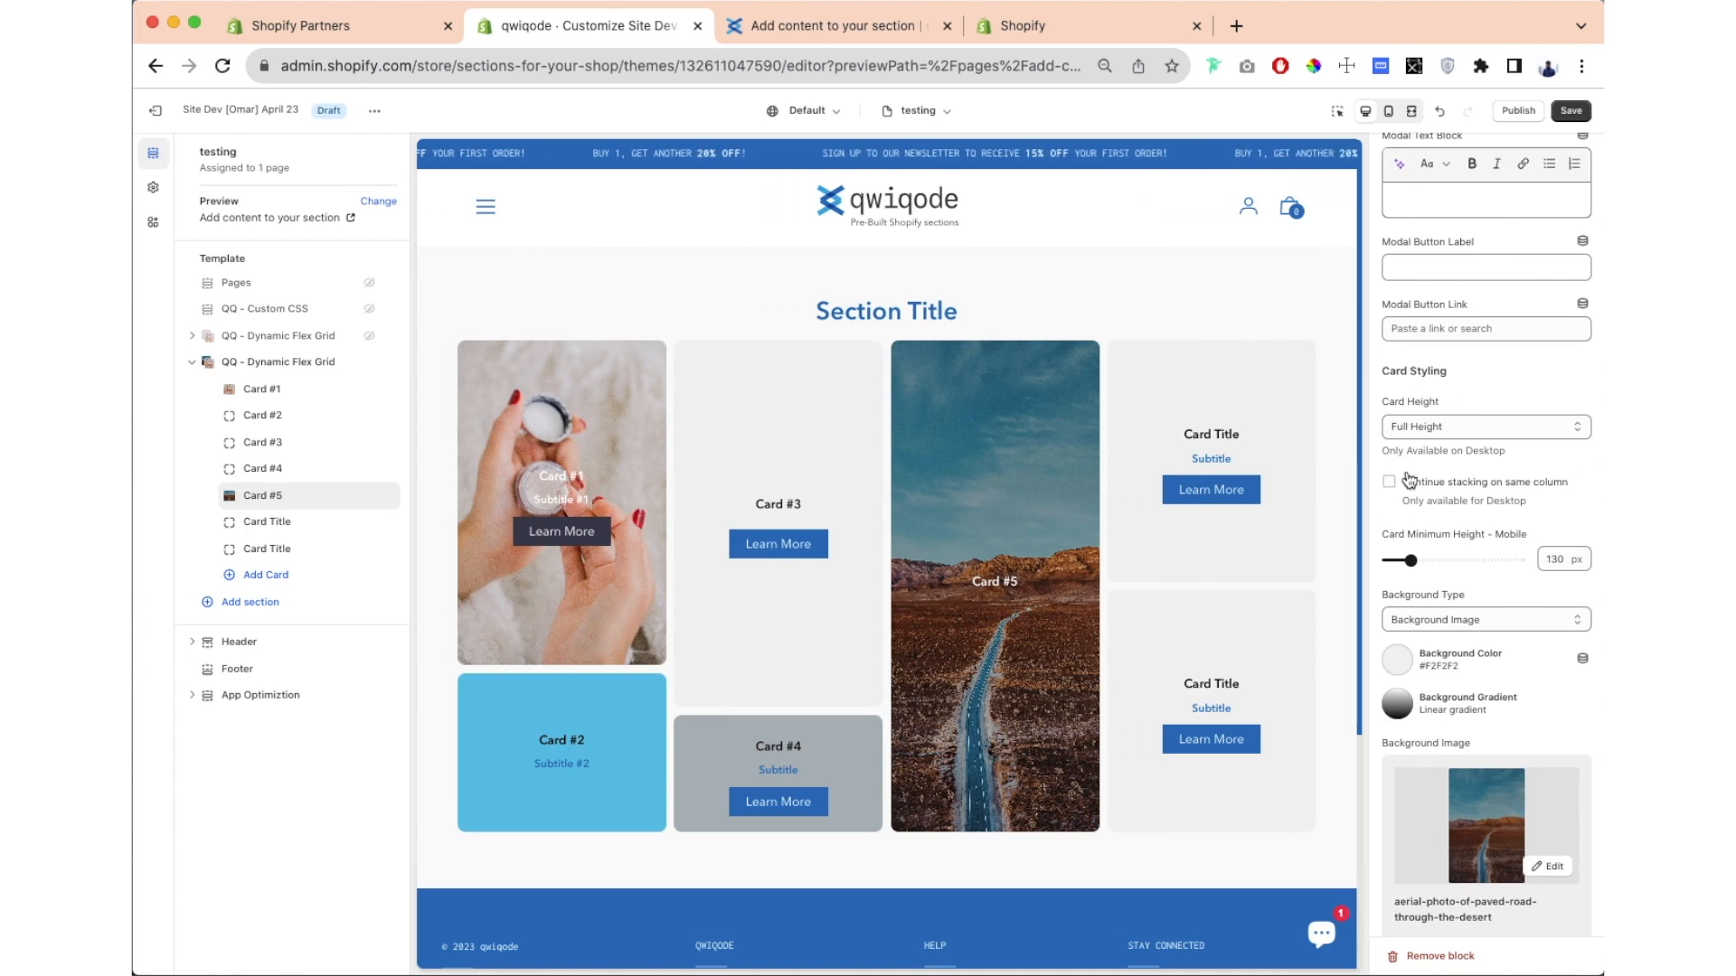
{"action": "left_click", "coordinate": [1425, 430]}
{"action": "left_click", "coordinate": [1472, 396]}
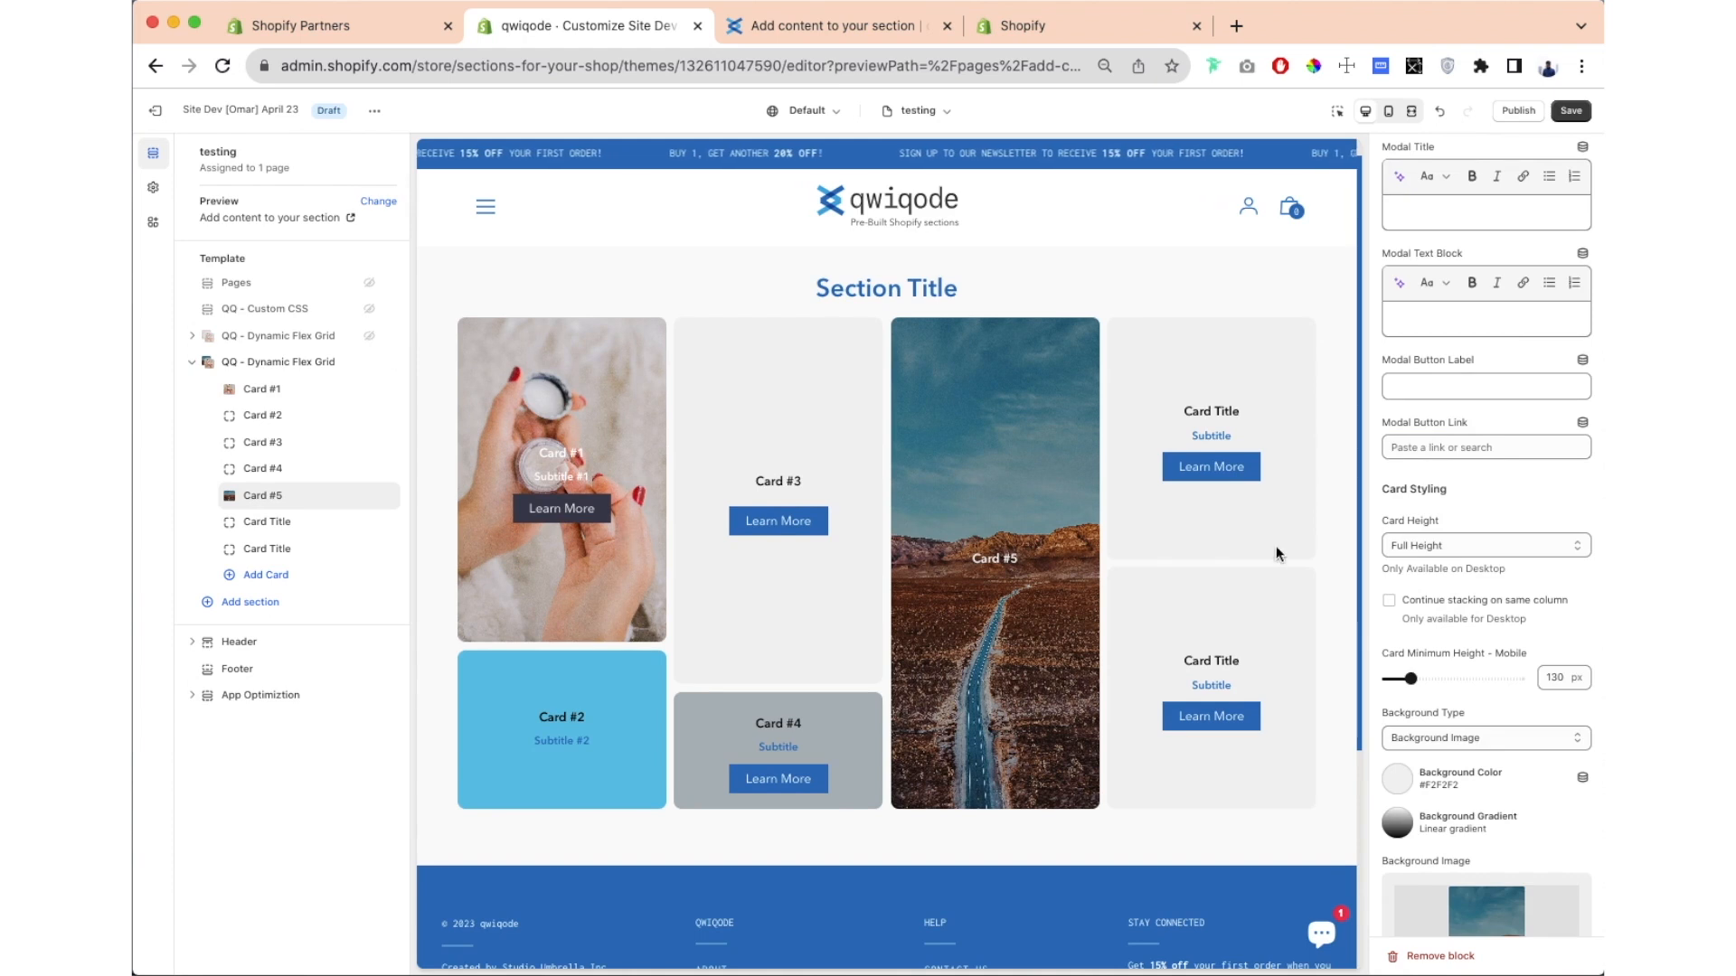
Step: Set the sixth card's height to 1/3
{"action": "left_click", "coordinate": [286, 531]}
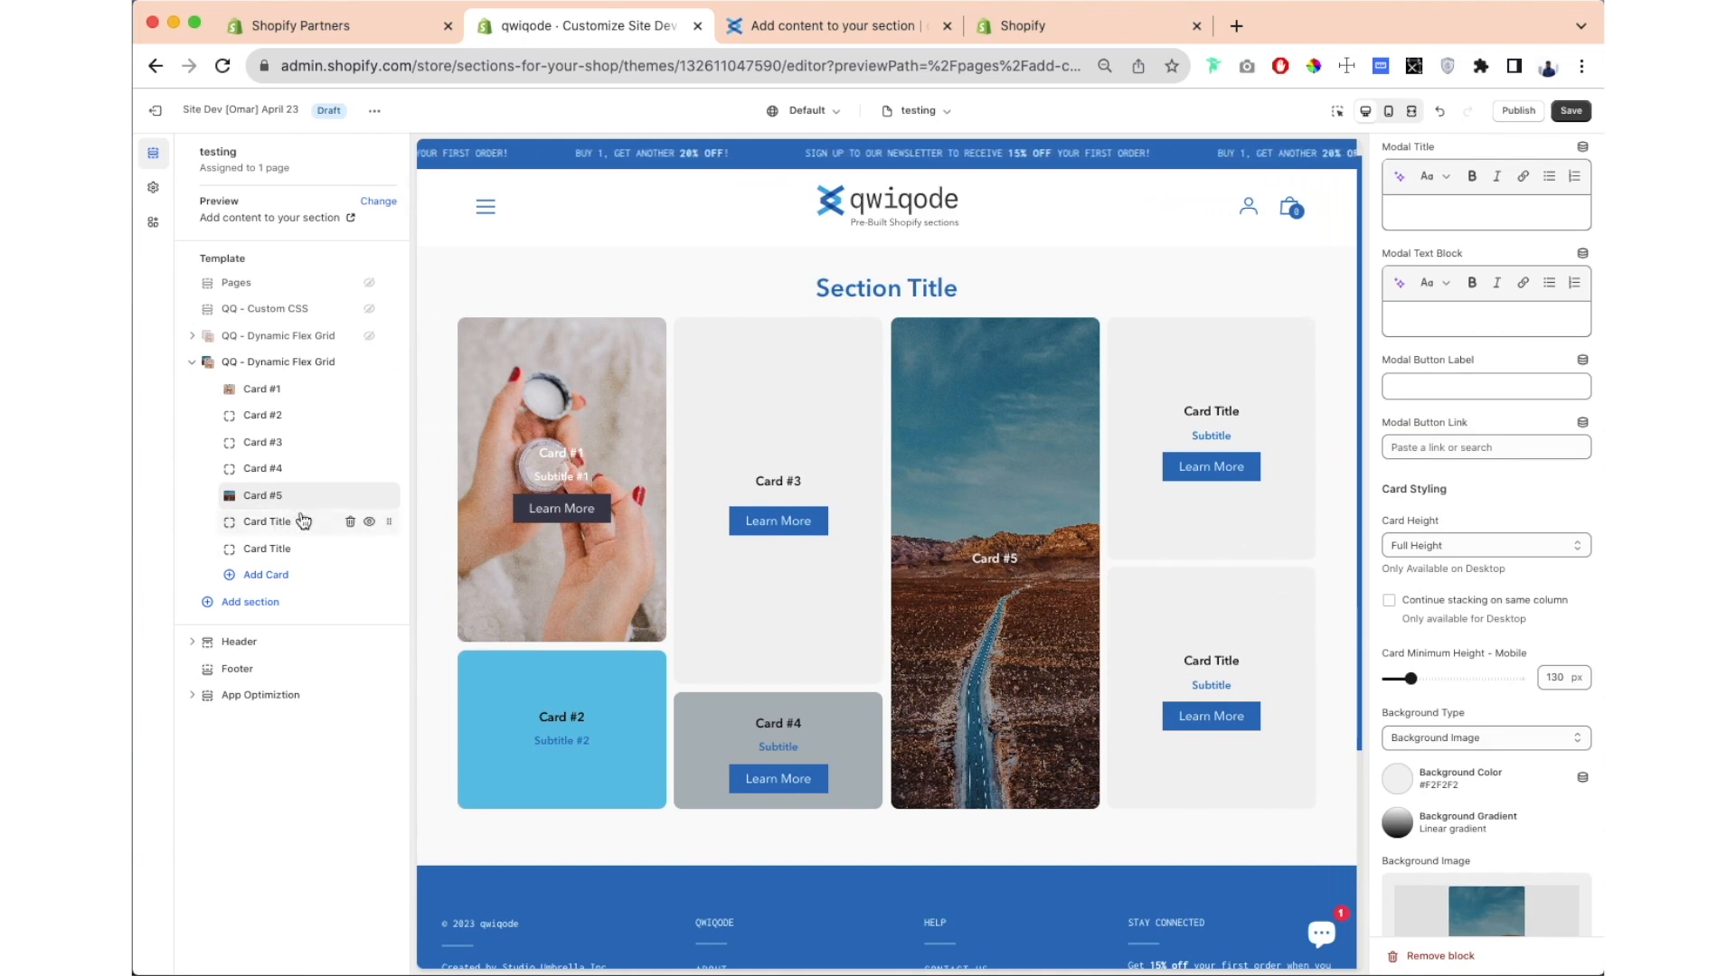
{"action": "scroll", "coordinate": [1440, 504], "scroll_direction": "down", "scroll_amount": 3}
{"action": "scroll", "coordinate": [1440, 505], "scroll_direction": "down", "scroll_amount": 2}
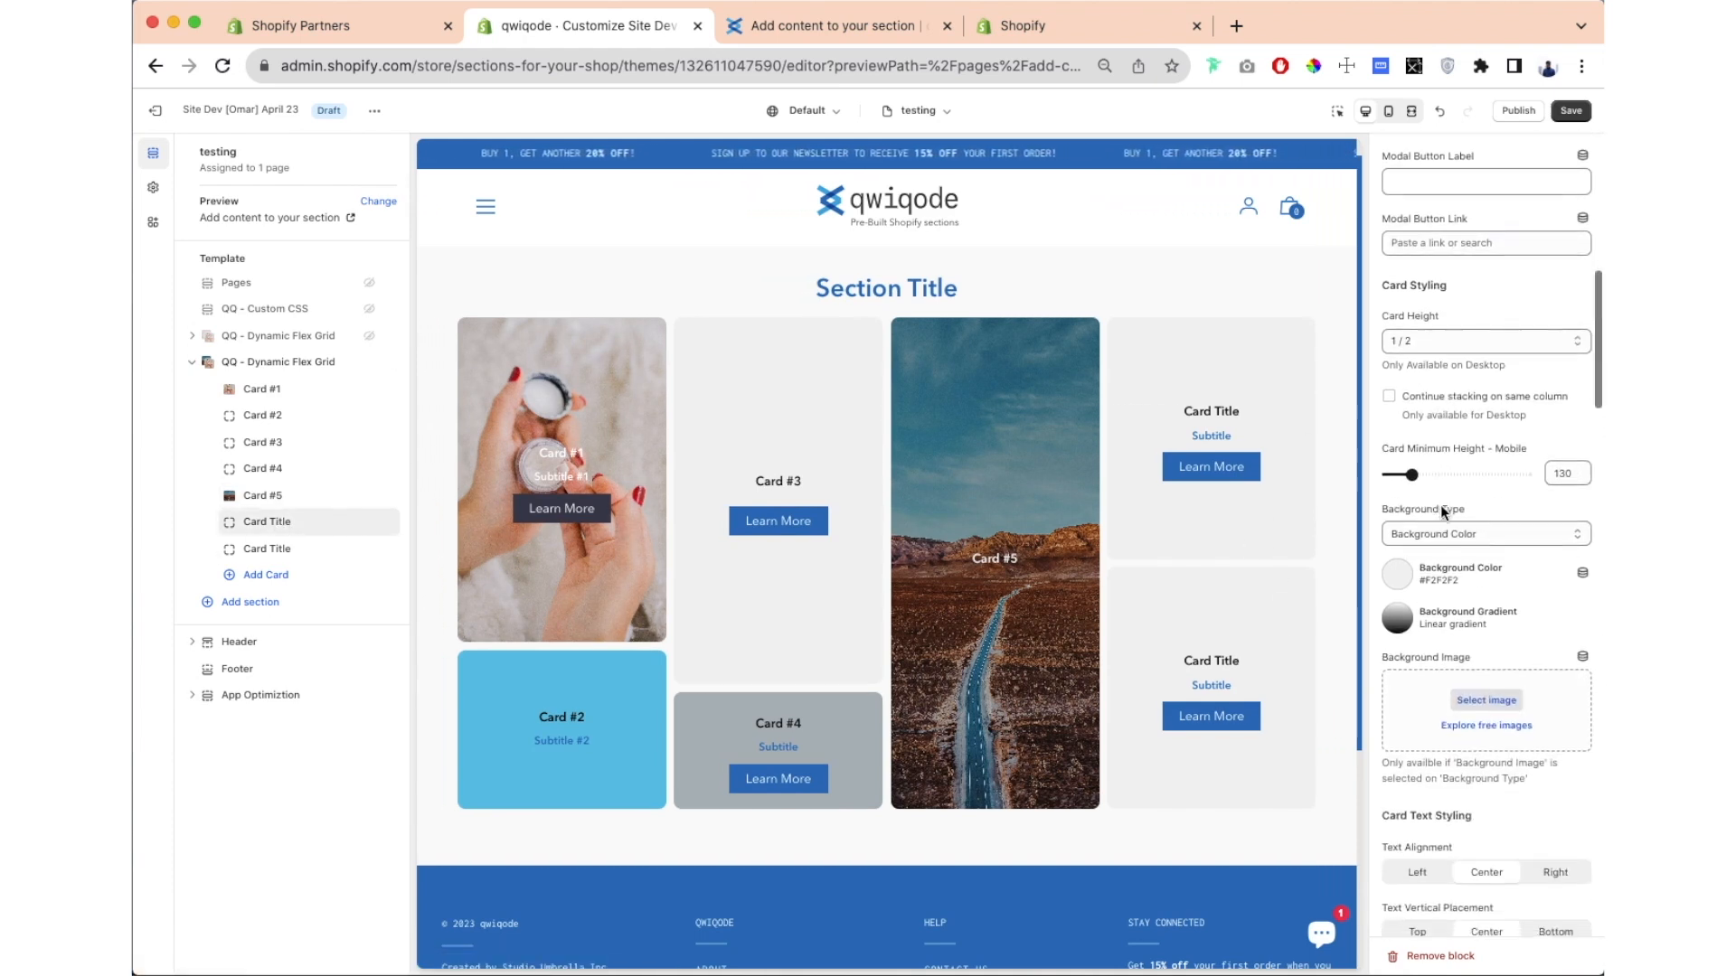
{"action": "left_click", "coordinate": [1456, 292]}
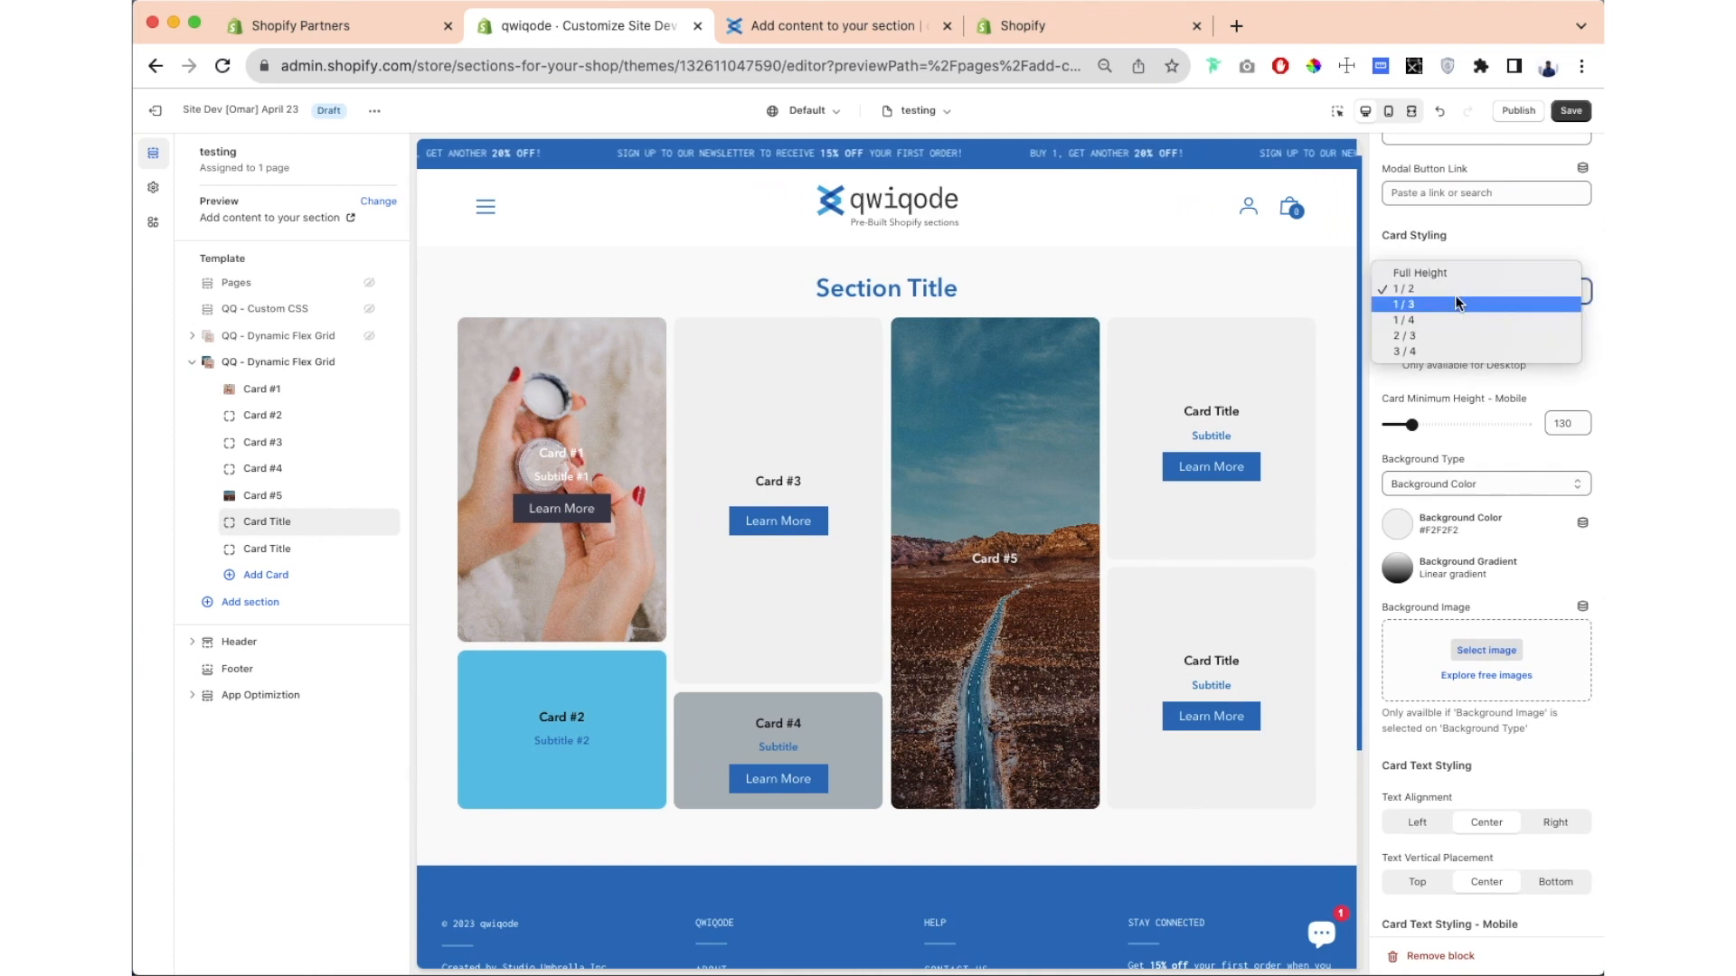
{"action": "left_click", "coordinate": [1451, 304]}
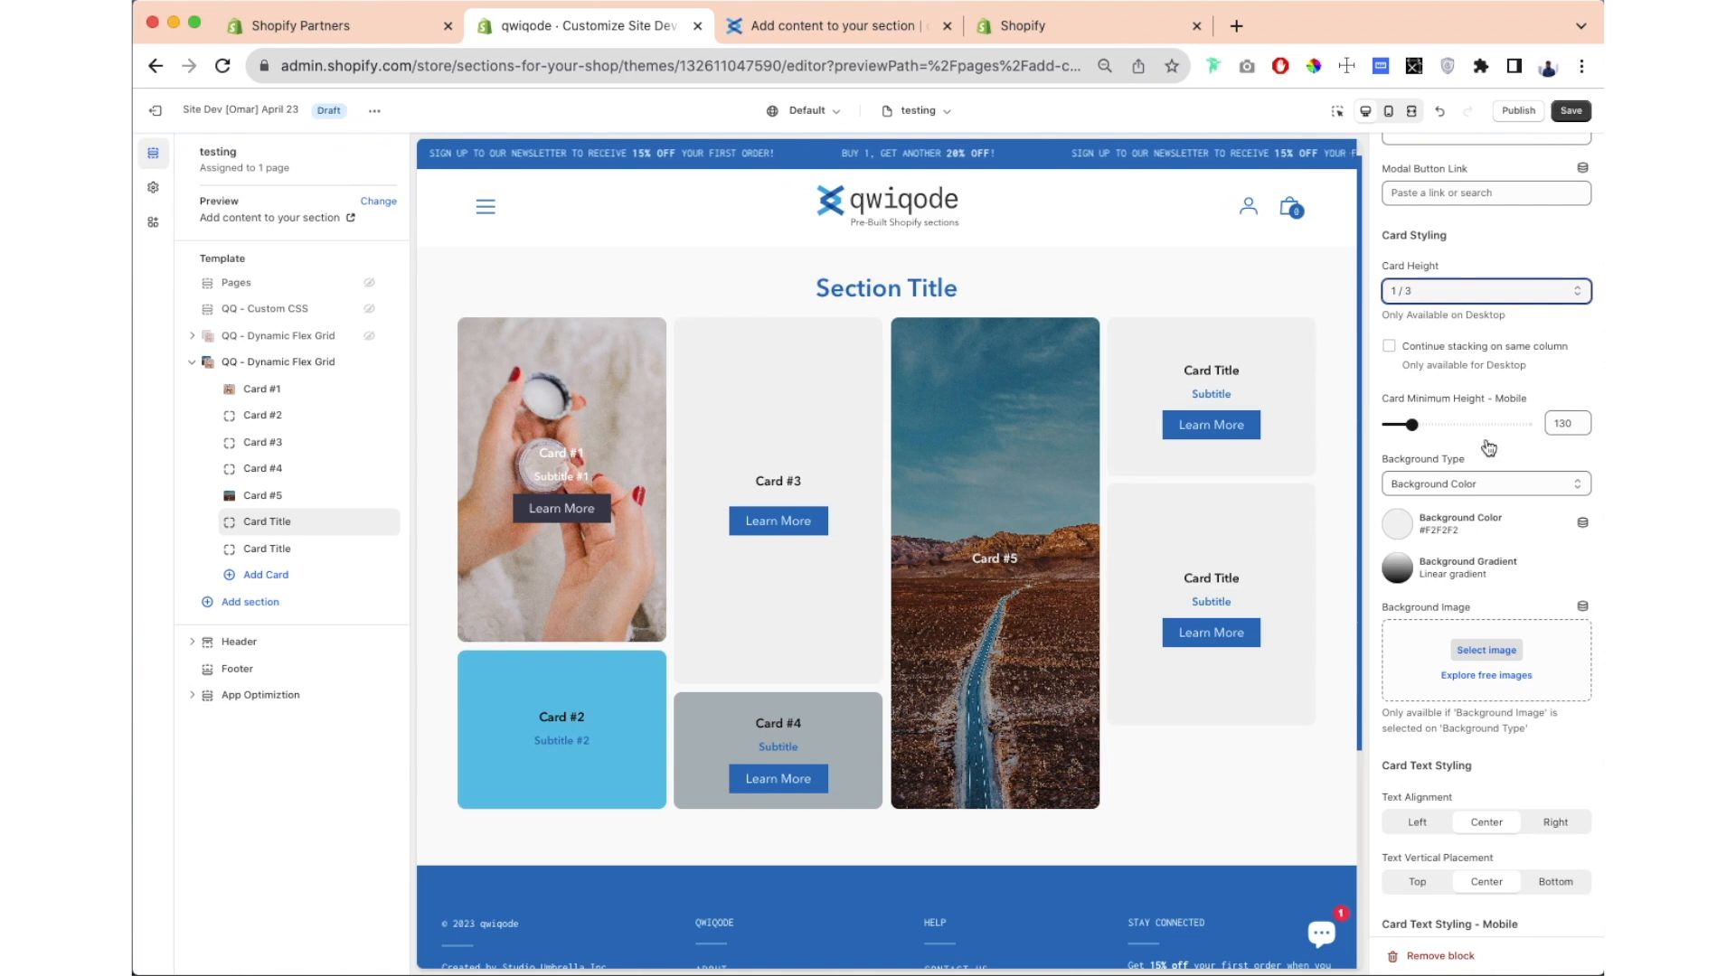
Step: Set the sixth card's background color to pink #F6A7A7
{"action": "left_click", "coordinate": [1398, 522]}
{"action": "left_click", "coordinate": [1376, 543]}
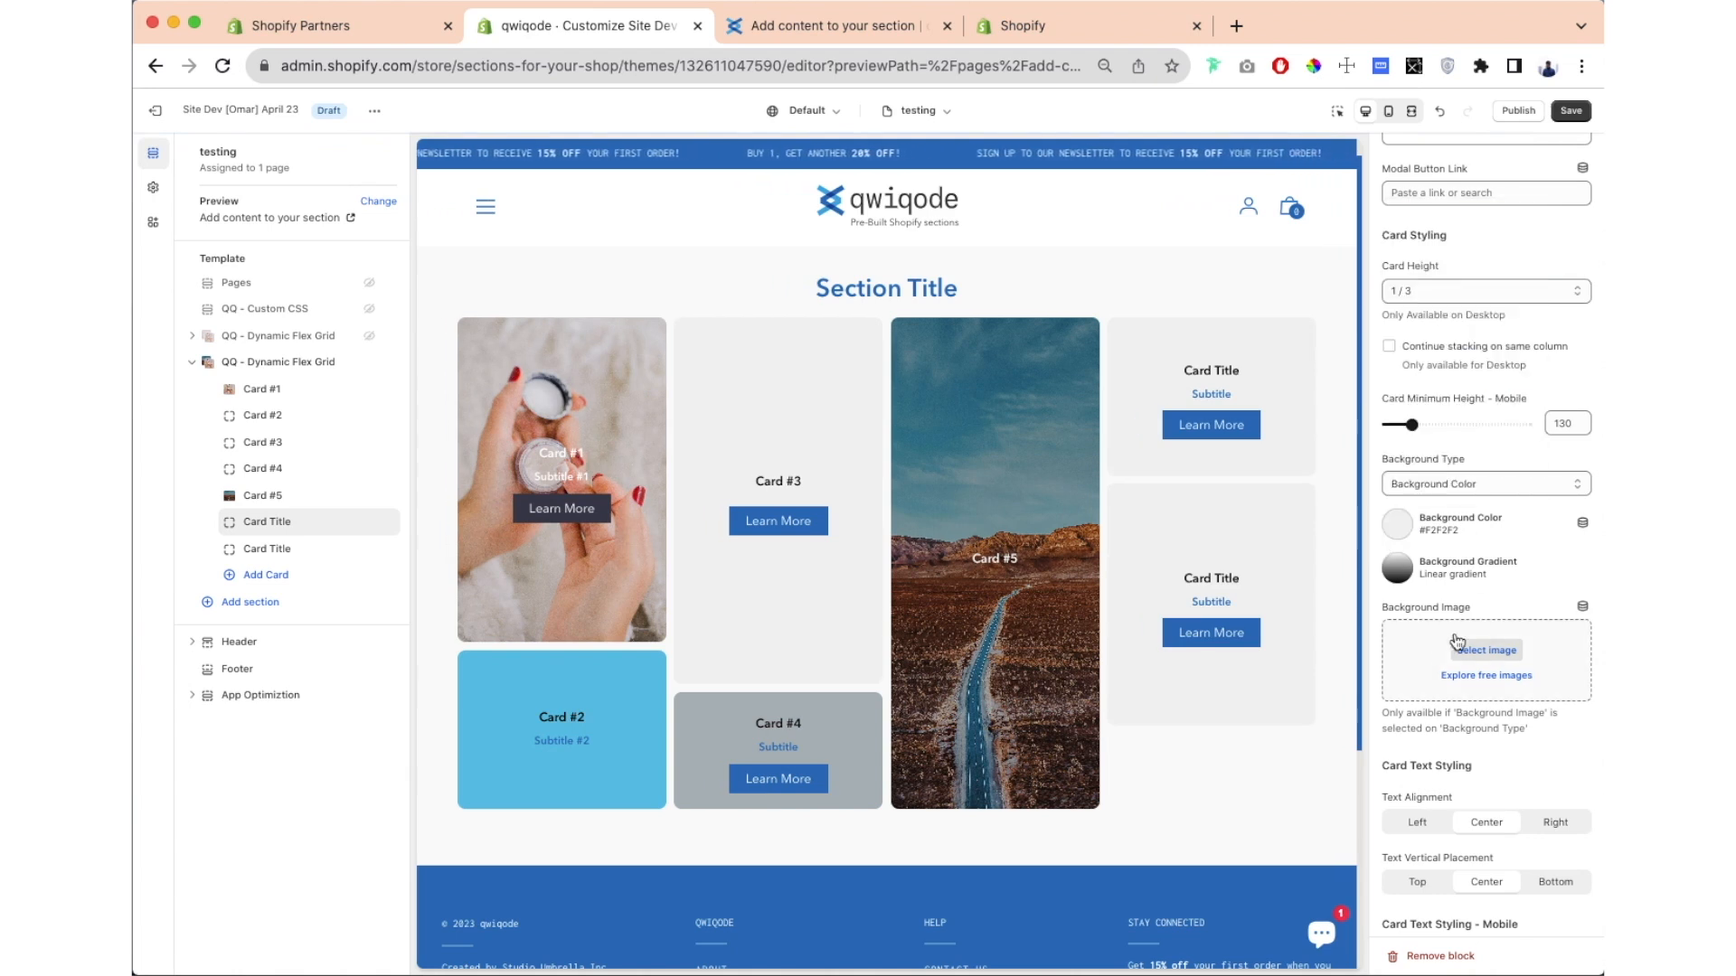
{"action": "left_click", "coordinate": [1396, 522]}
{"action": "mouse_move", "coordinate": [1493, 237]}
{"action": "left_mouse_down"}
{"action": "mouse_move", "coordinate": [1481, 214]}
{"action": "mouse_move", "coordinate": [1429, 214]}
{"action": "left_mouse_up"}
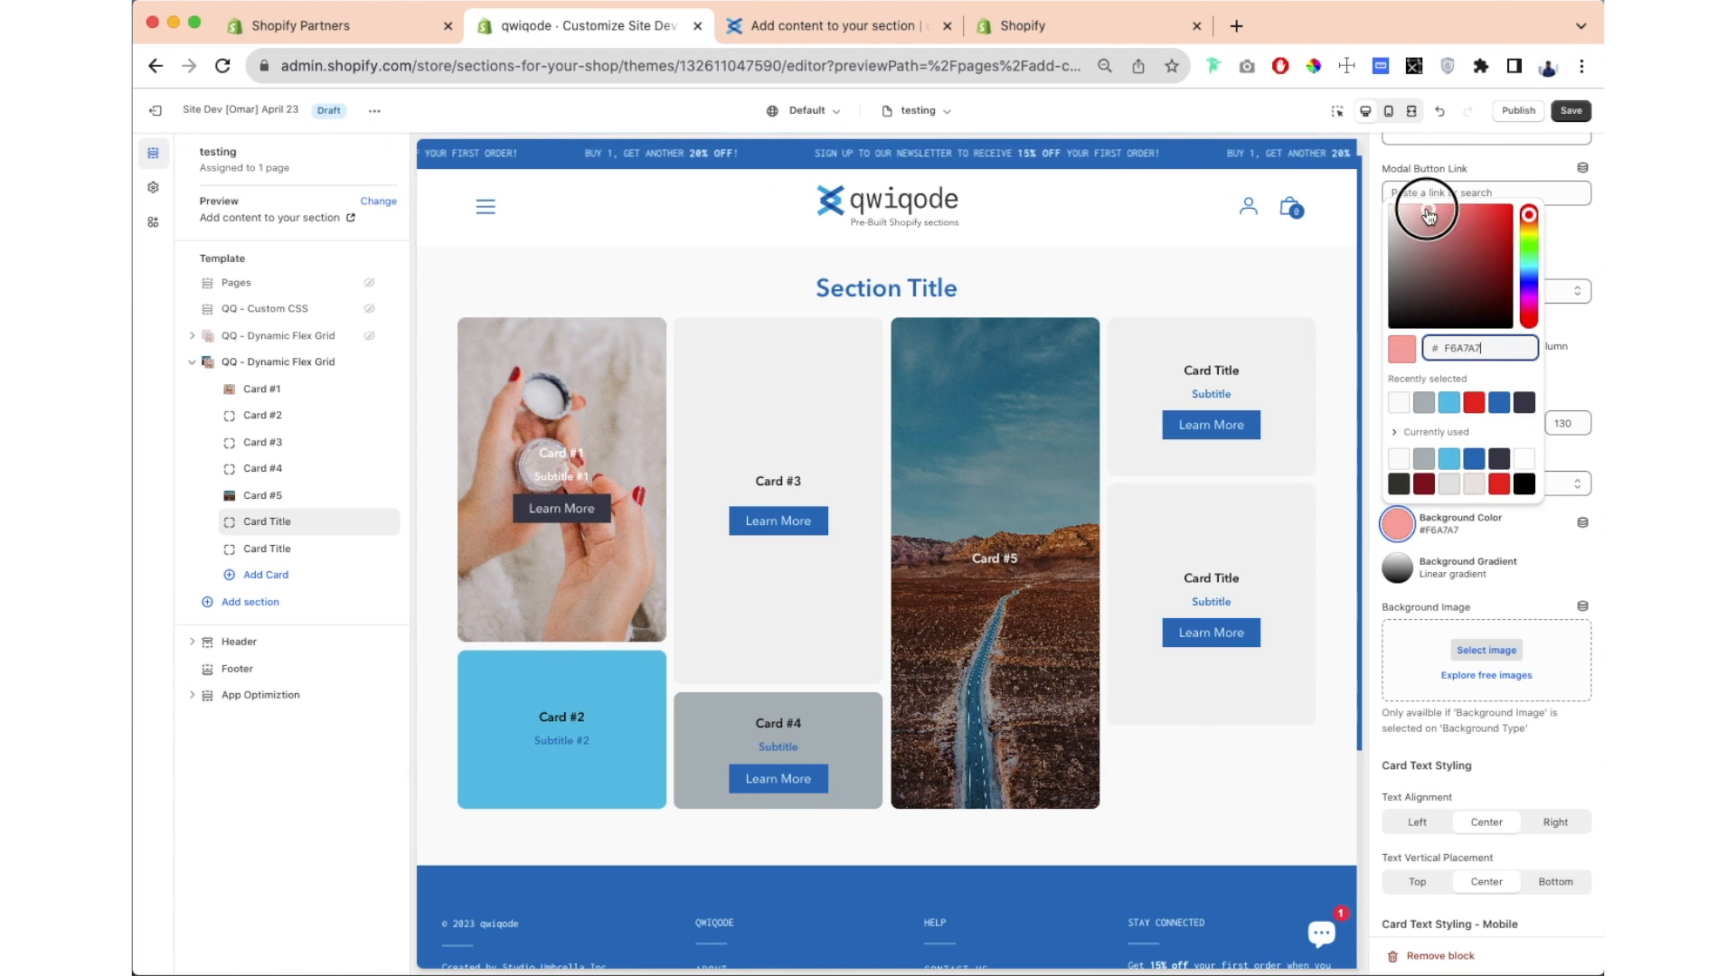
{"action": "left_click", "coordinate": [1372, 472]}
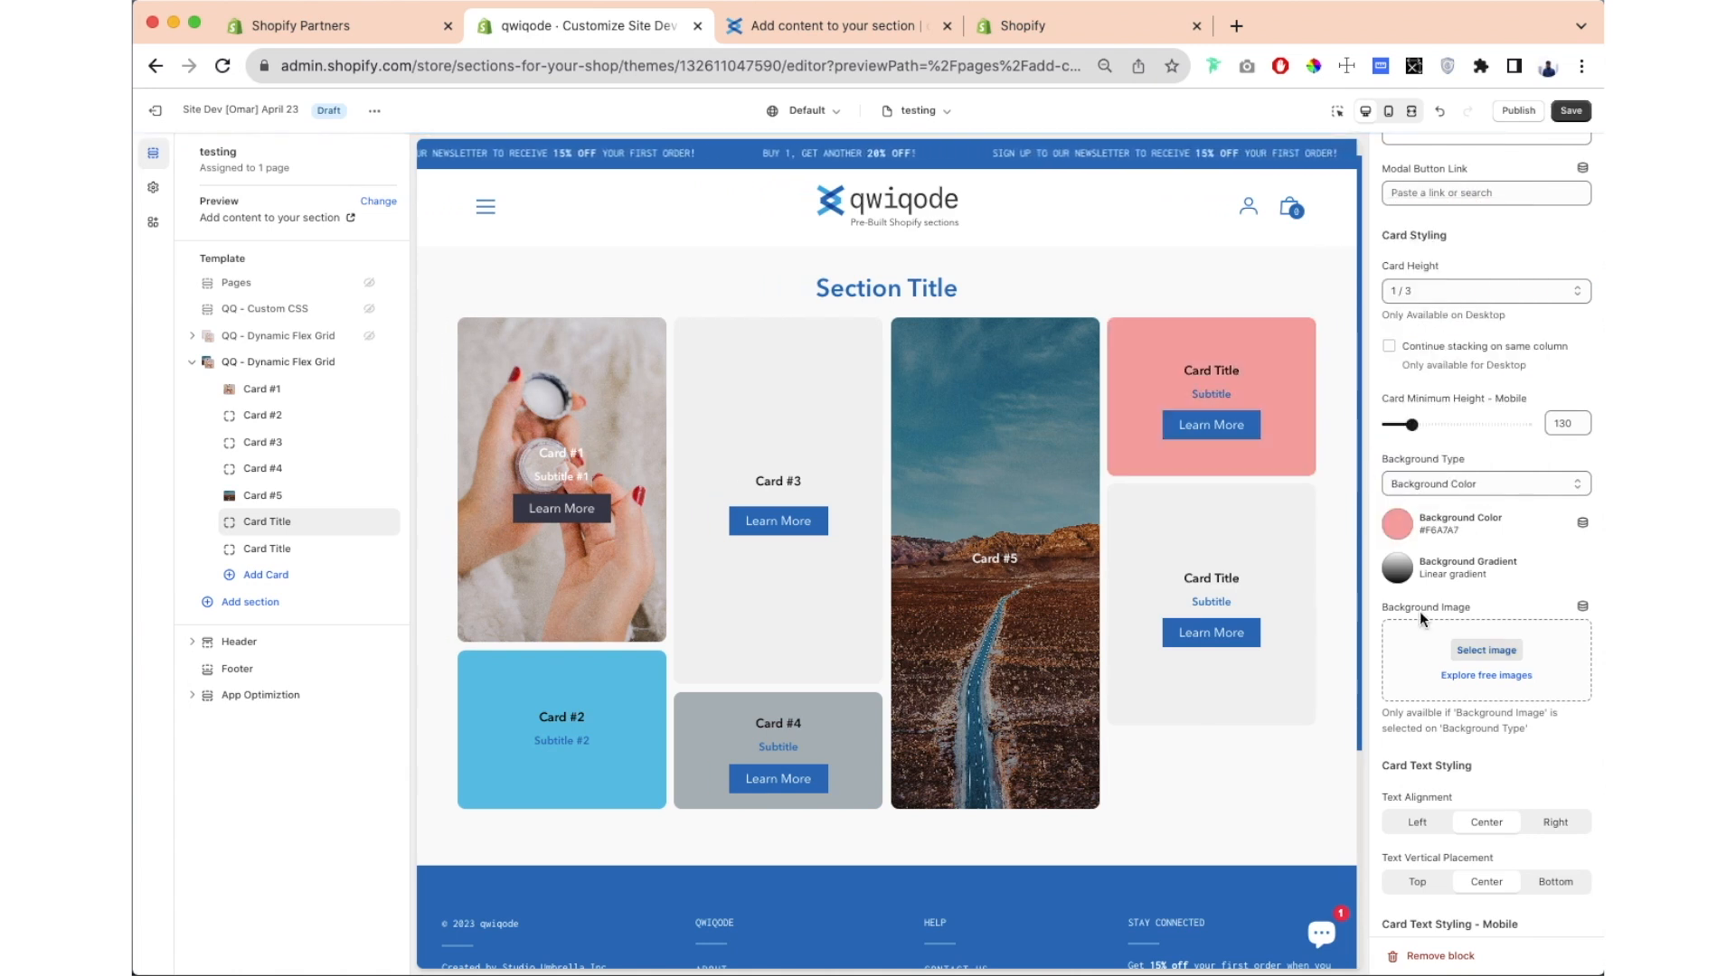
{"action": "scroll", "coordinate": [1420, 611], "scroll_direction": "down", "scroll_amount": 2}
Step: Set the seventh card's height to 2/3
{"action": "left_click", "coordinate": [280, 553]}
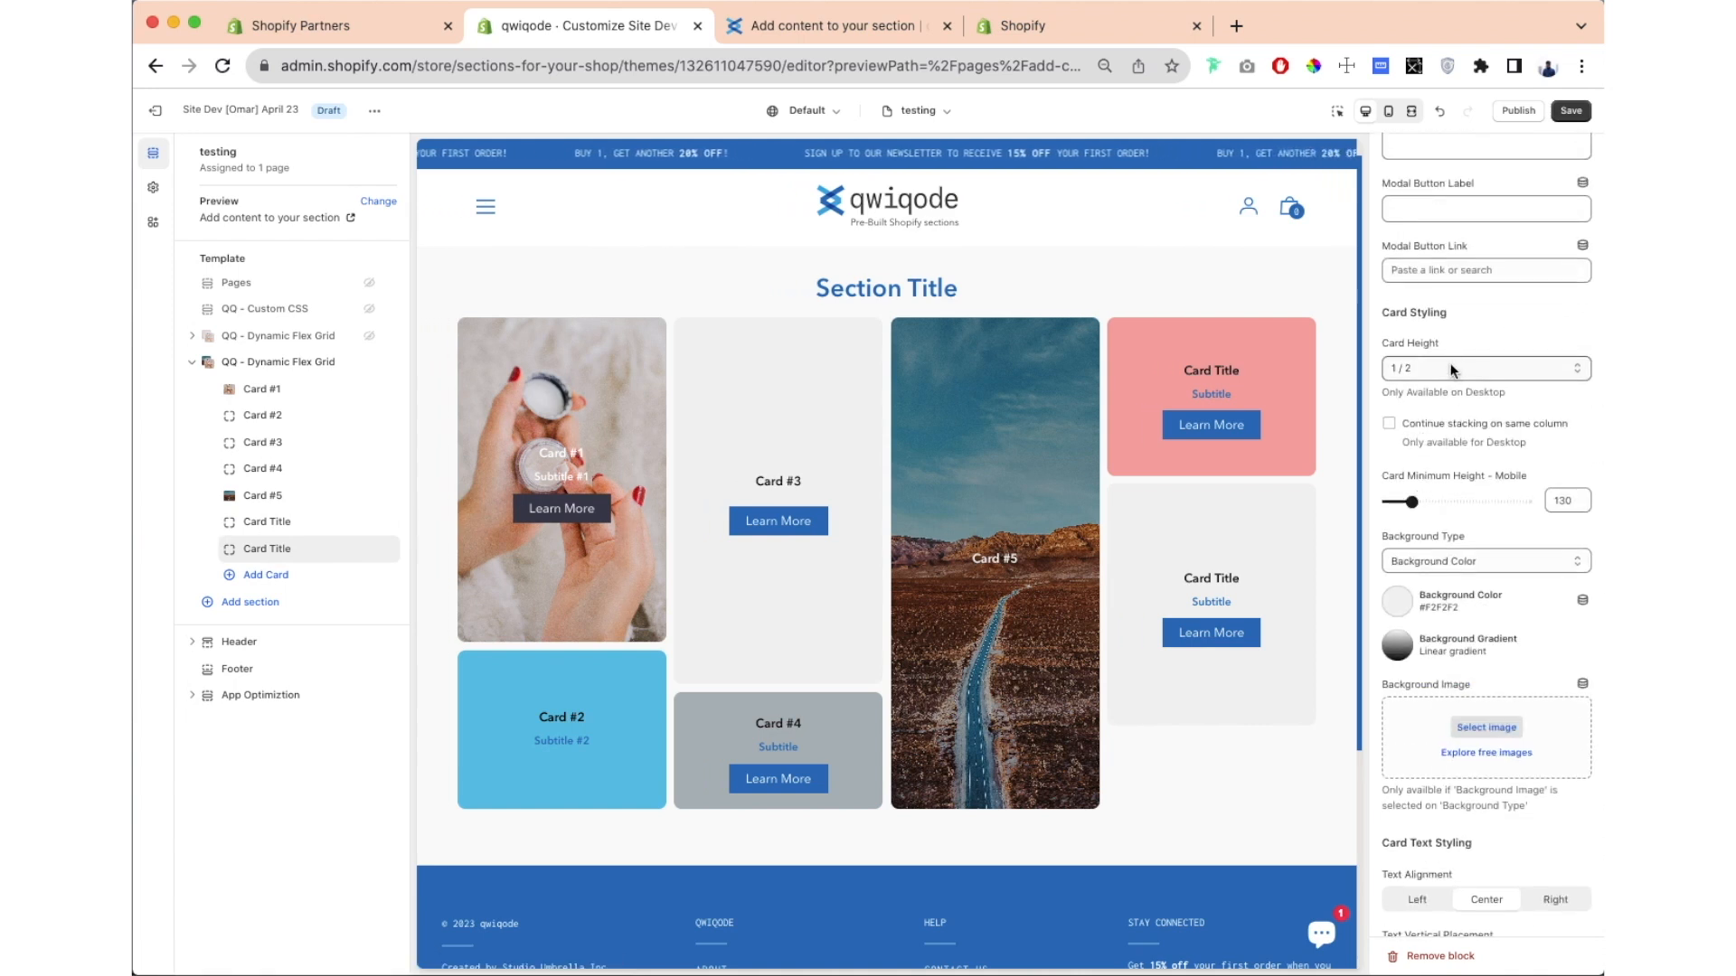
{"action": "left_click", "coordinate": [1438, 369]}
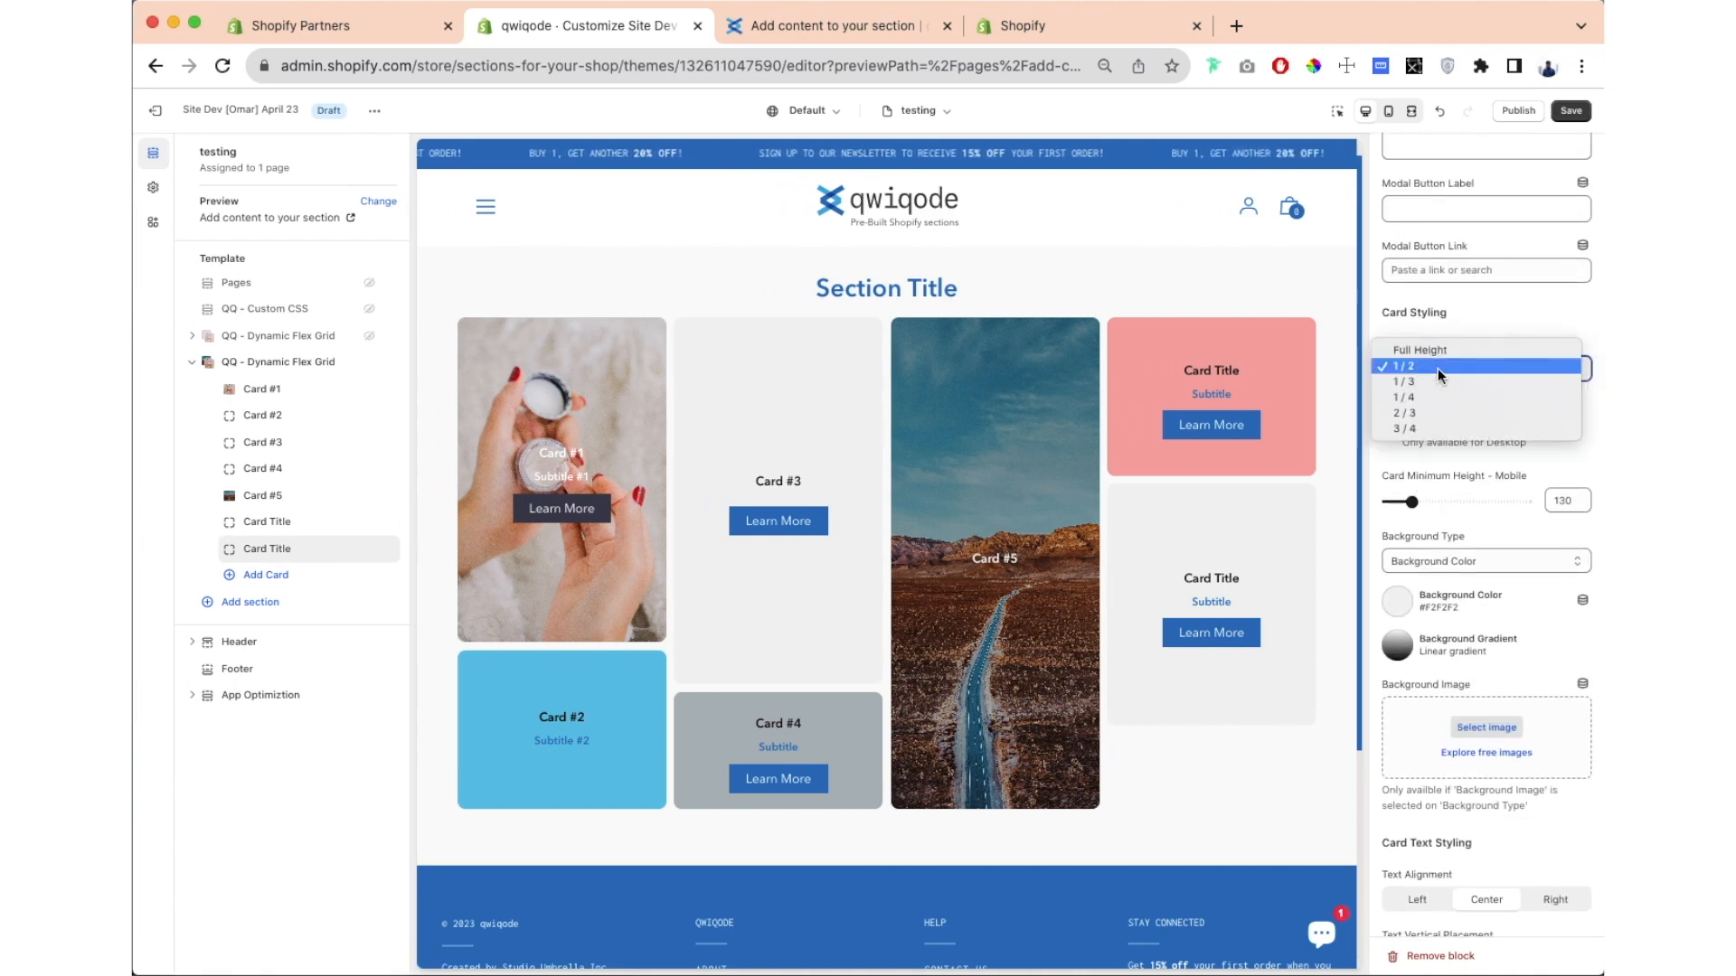
{"action": "left_click", "coordinate": [1464, 412]}
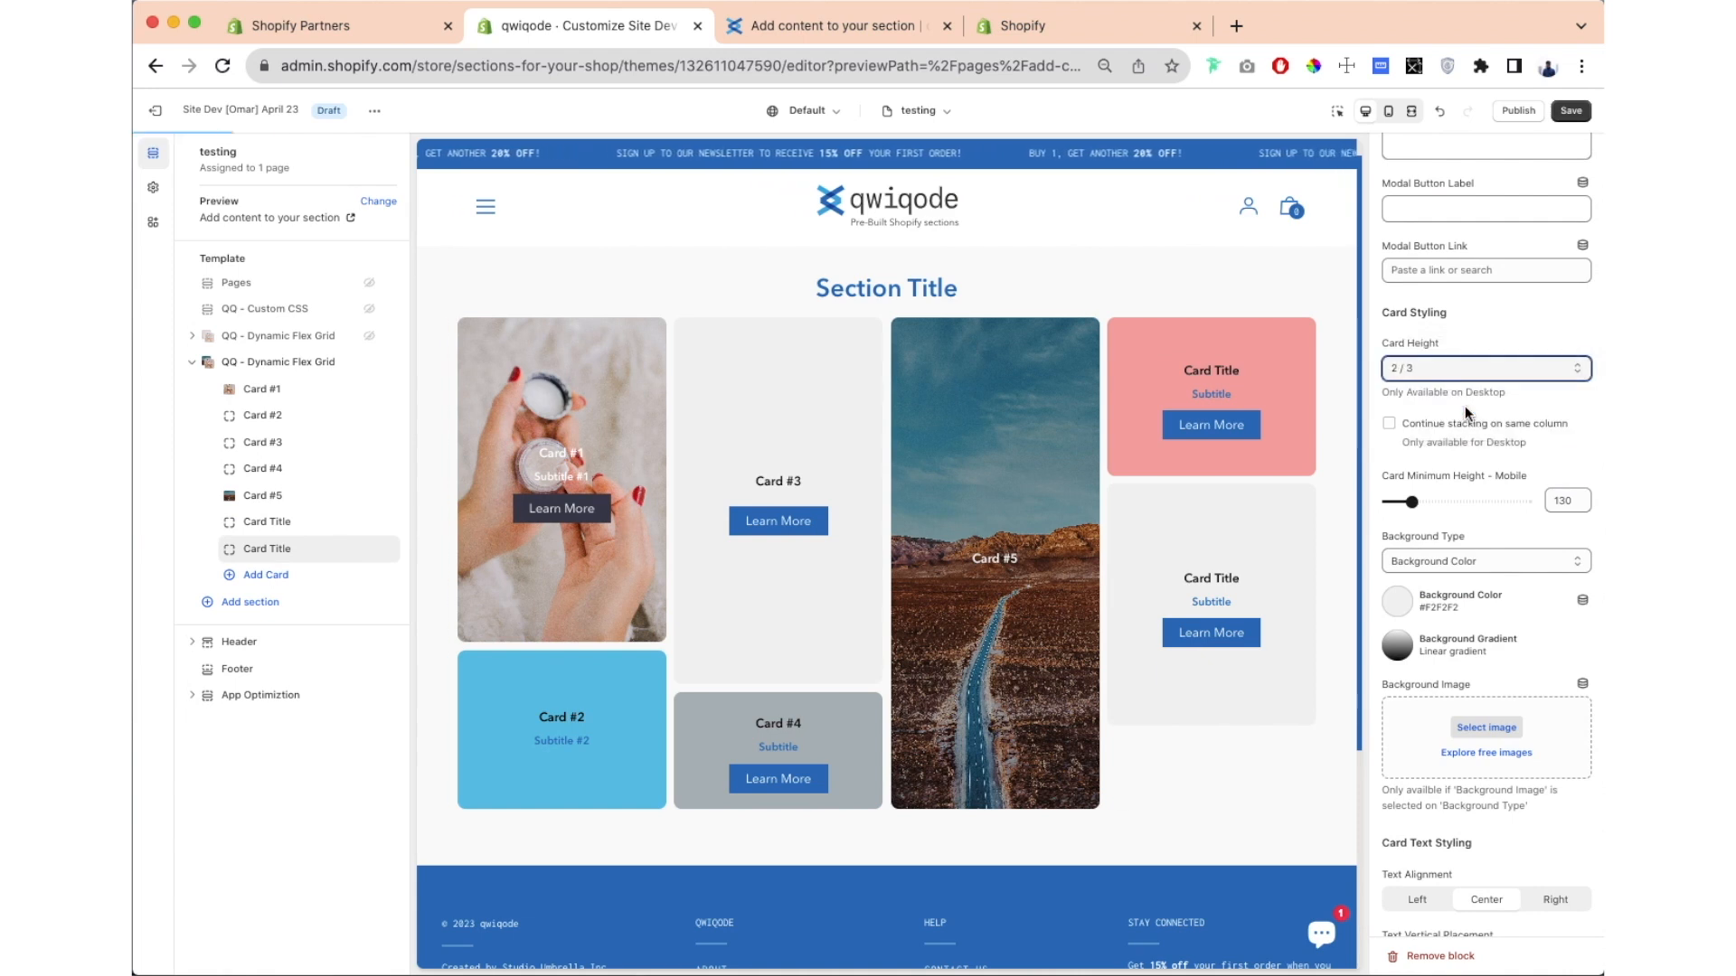
Step: Set the seventh card's background color to the light blue #61C3E5 already used in the theme
{"action": "scroll", "coordinate": [1476, 615], "scroll_direction": "down", "scroll_amount": 1}
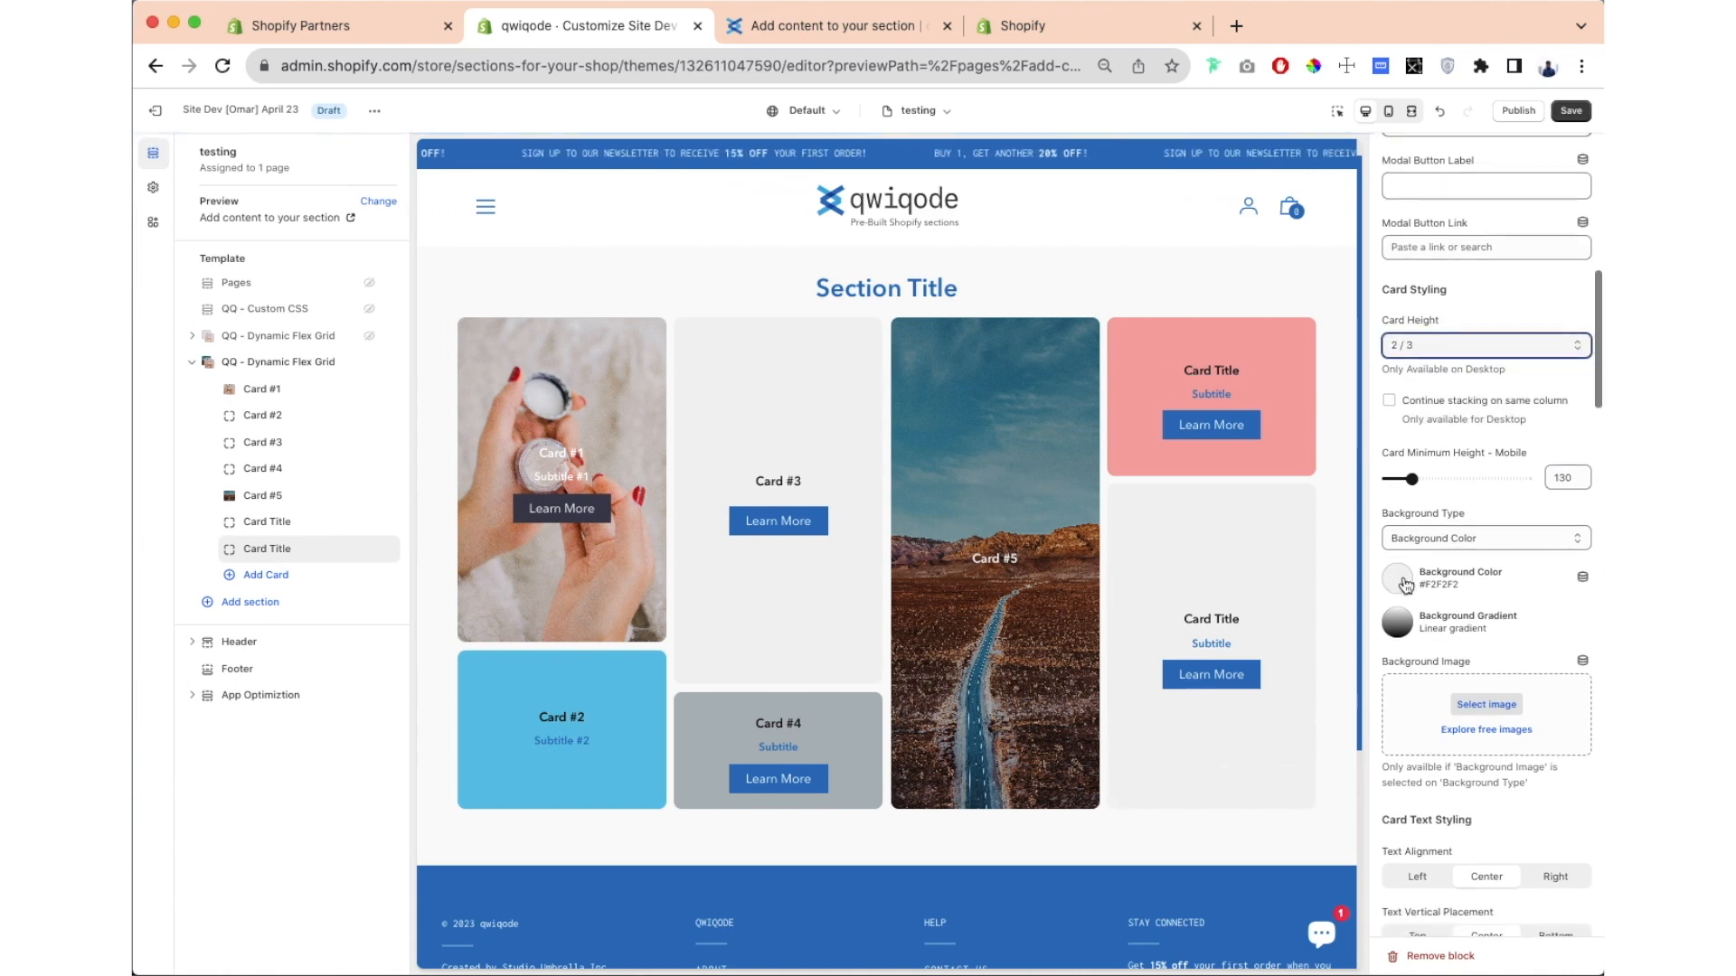
{"action": "left_click", "coordinate": [1398, 579]}
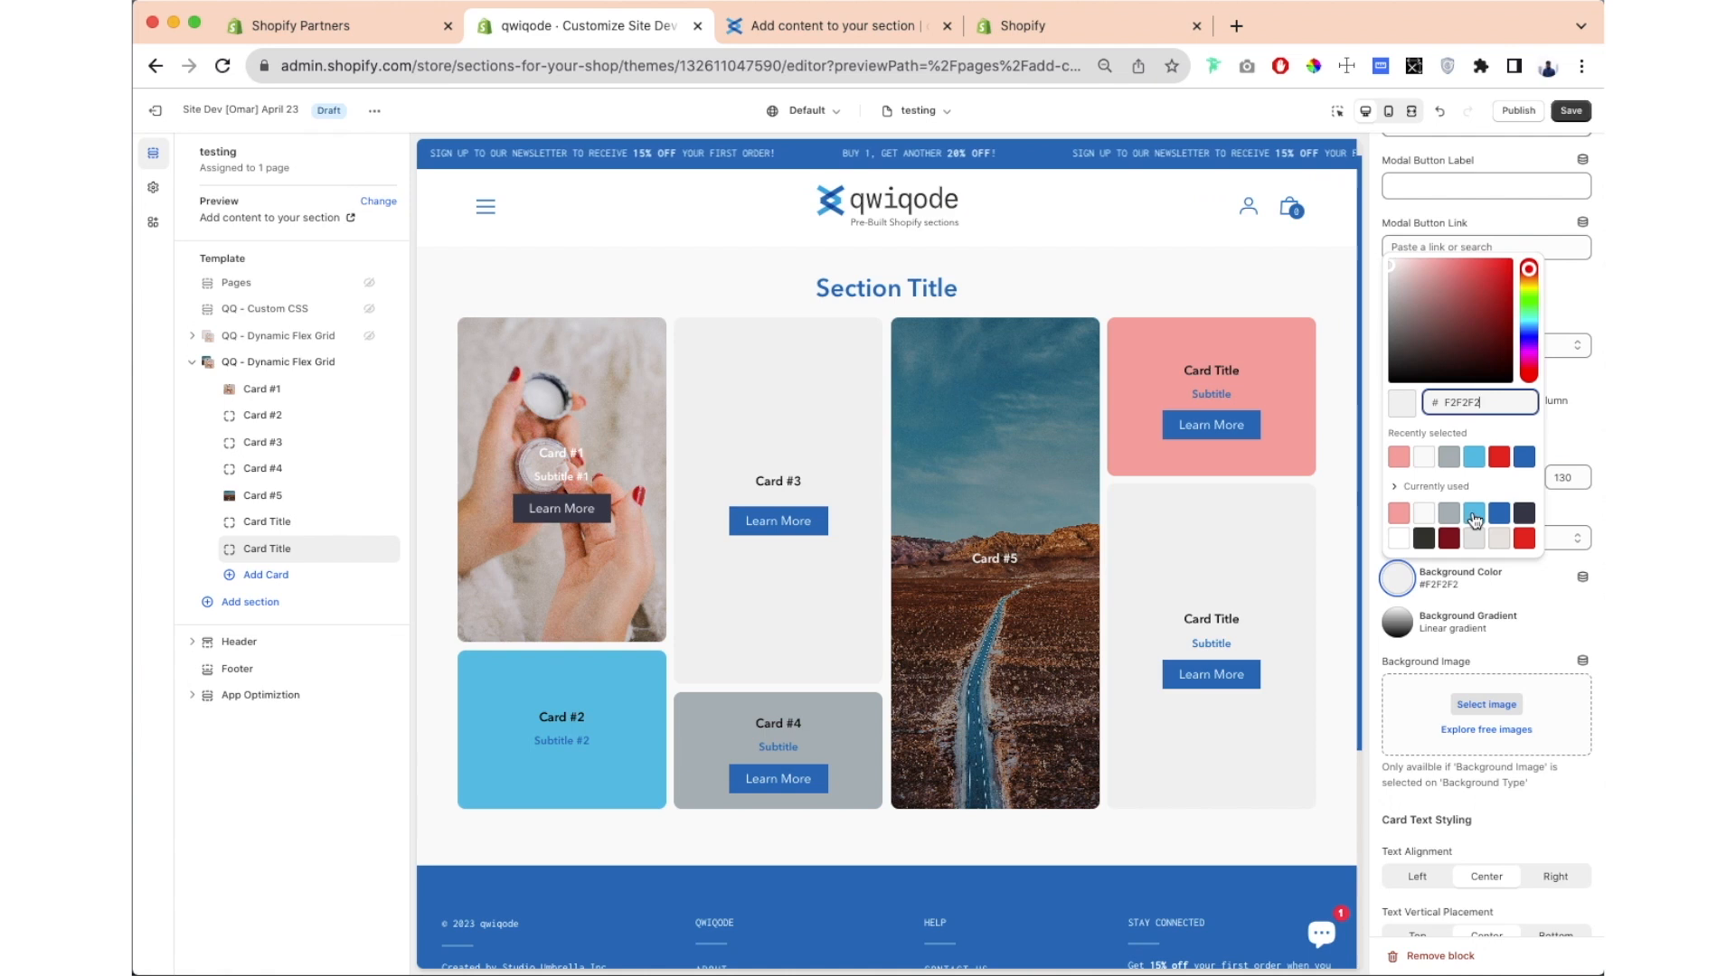
{"action": "left_click", "coordinate": [1474, 513]}
{"action": "left_click", "coordinate": [1376, 565]}
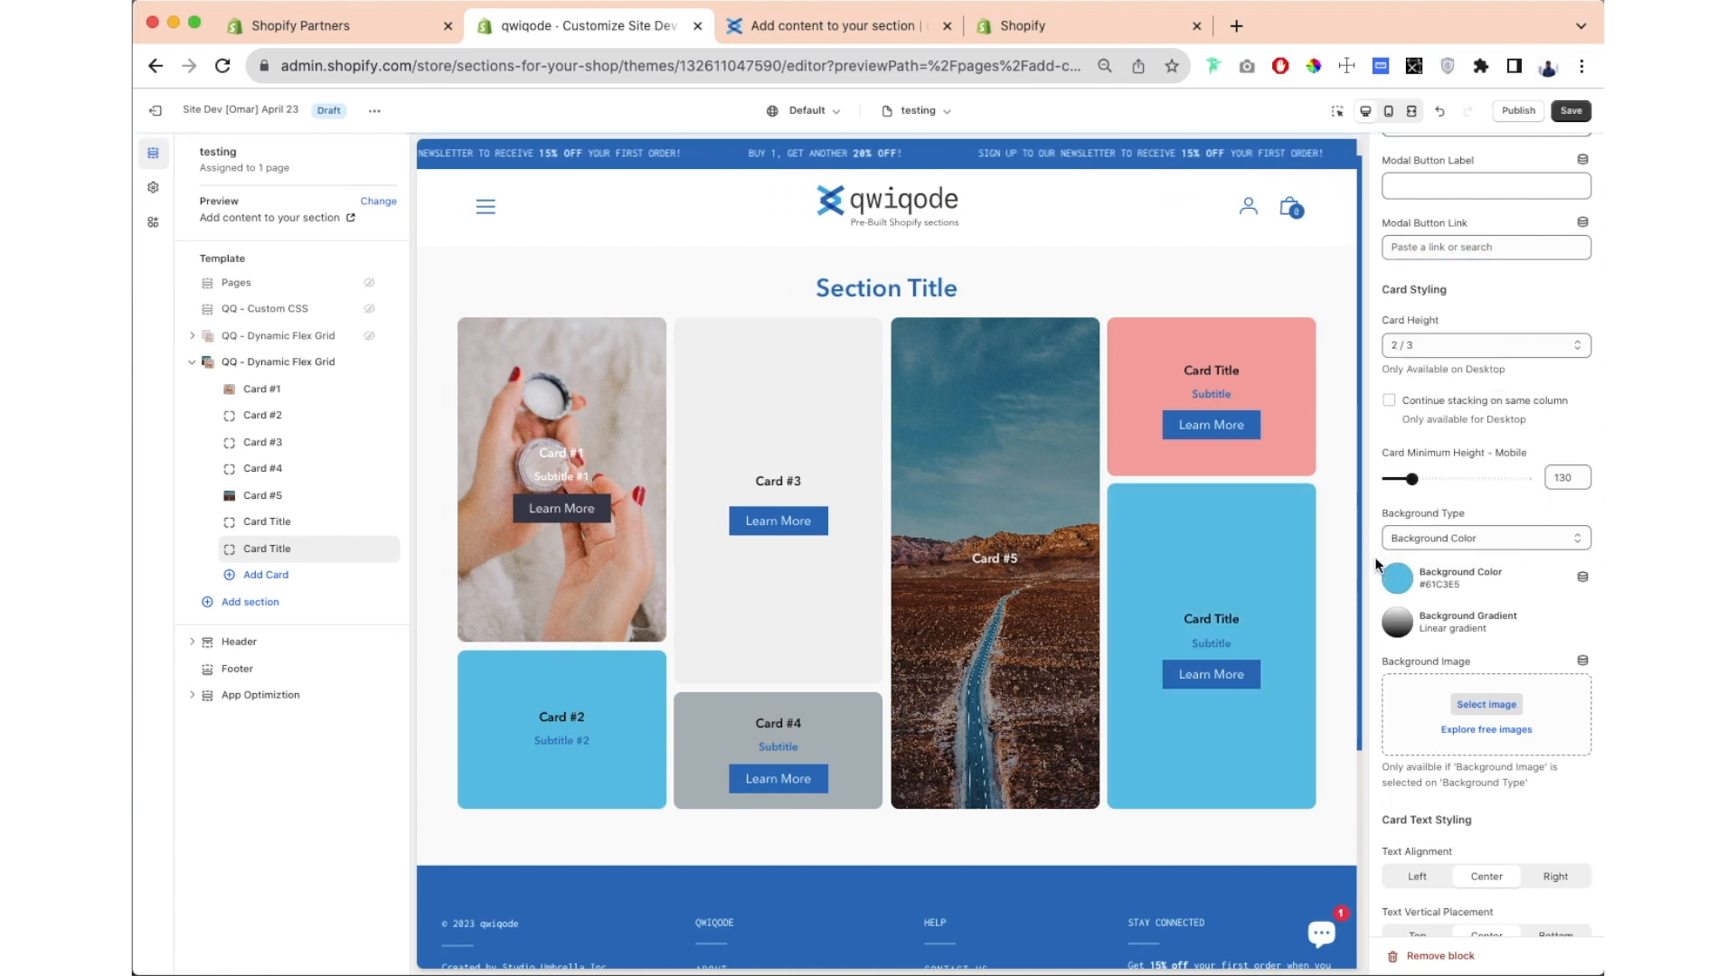
{"action": "scroll", "coordinate": [1376, 565], "scroll_direction": "down", "scroll_amount": 3}
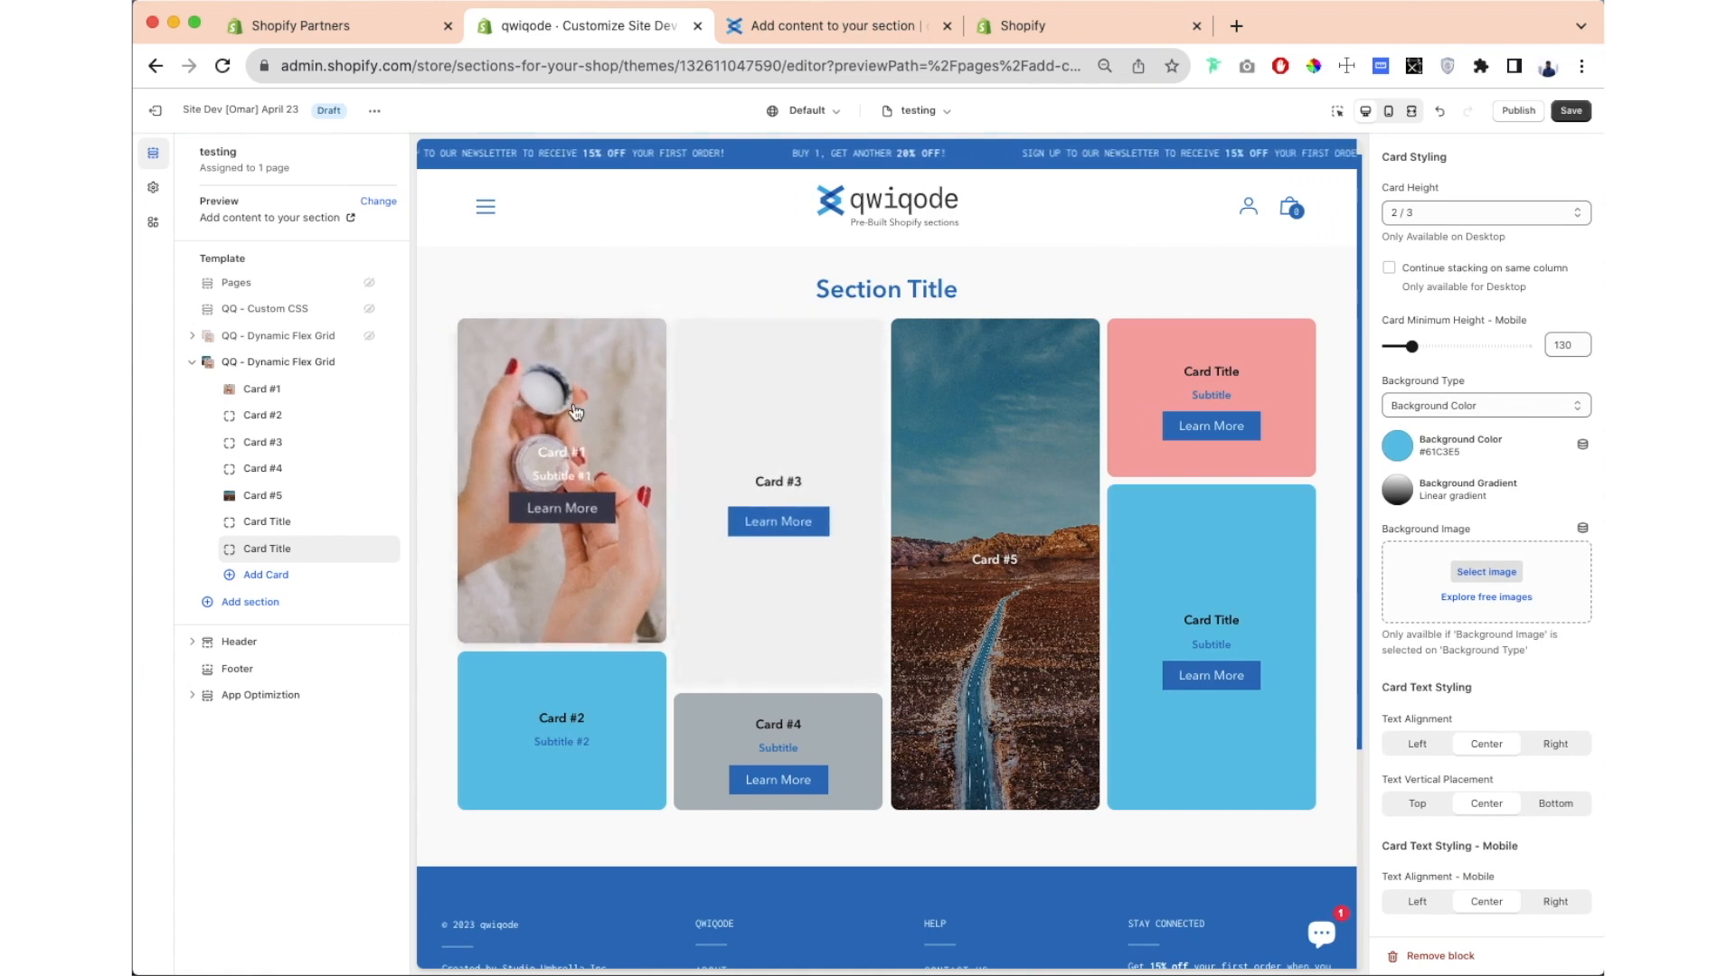
Step: Turn off Zoom on Hover in Card #1's modal settings
{"action": "left_click", "coordinate": [271, 389]}
{"action": "scroll", "coordinate": [1453, 426], "scroll_direction": "up", "scroll_amount": 5}
{"action": "scroll", "coordinate": [1452, 428], "scroll_direction": "down", "scroll_amount": 3}
{"action": "scroll", "coordinate": [1446, 434], "scroll_direction": "up", "scroll_amount": 8}
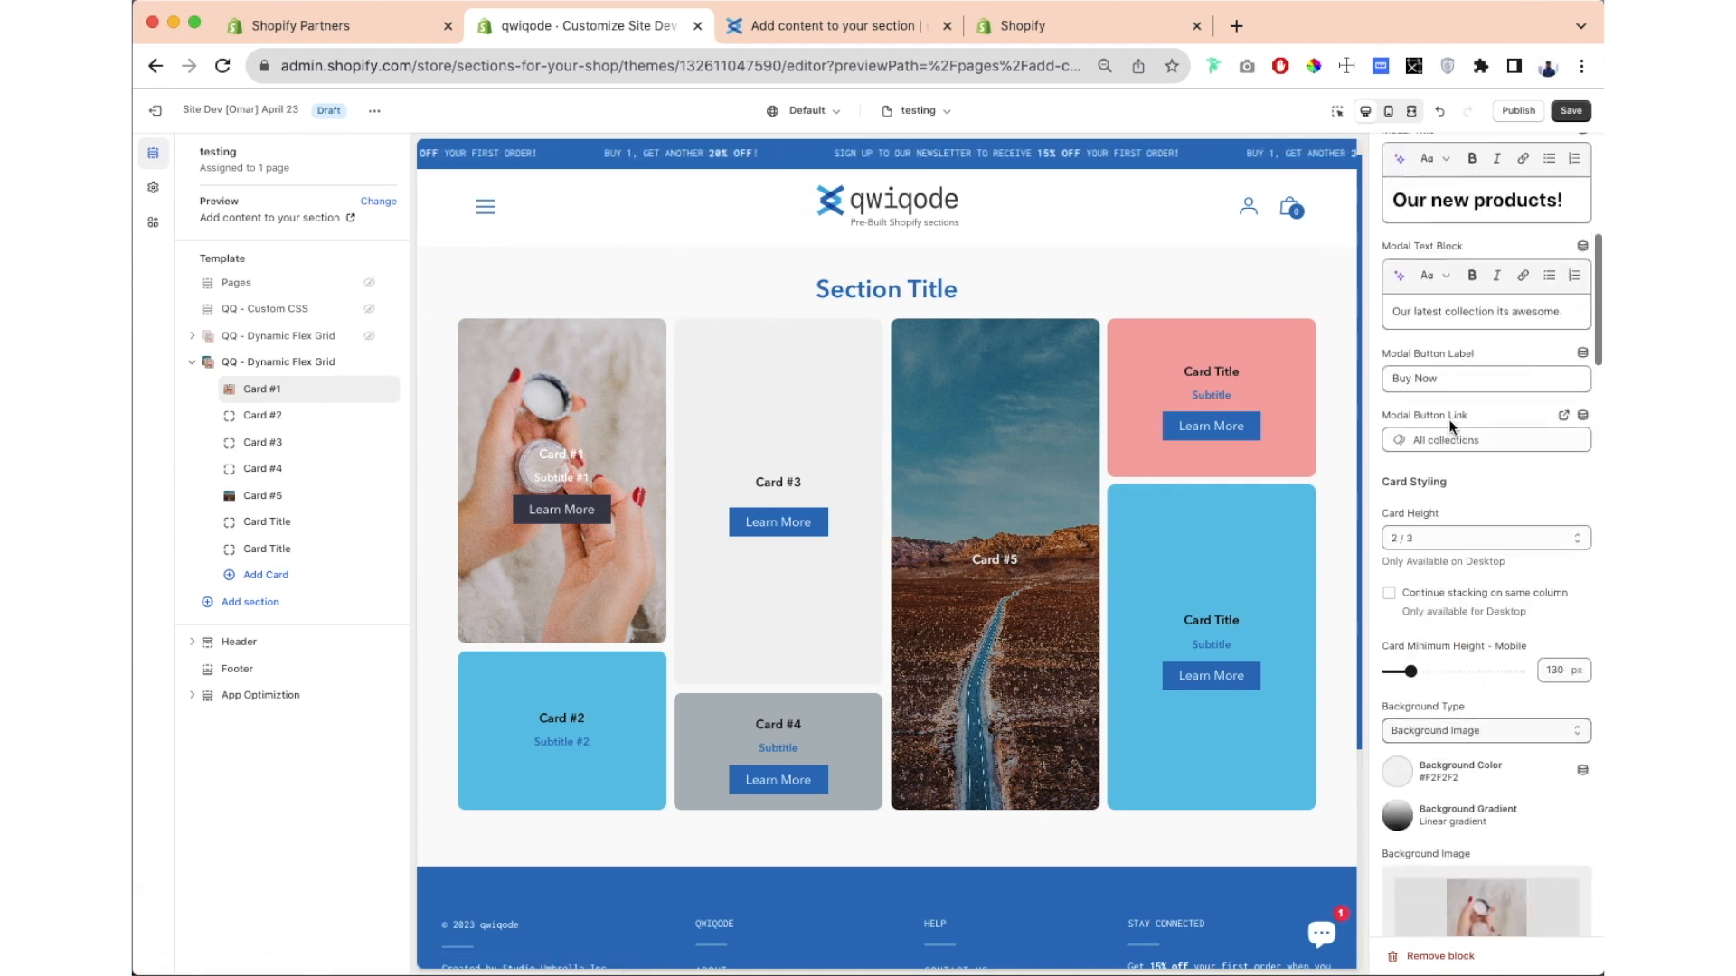
{"action": "scroll", "coordinate": [1398, 562], "scroll_direction": "down", "scroll_amount": 1}
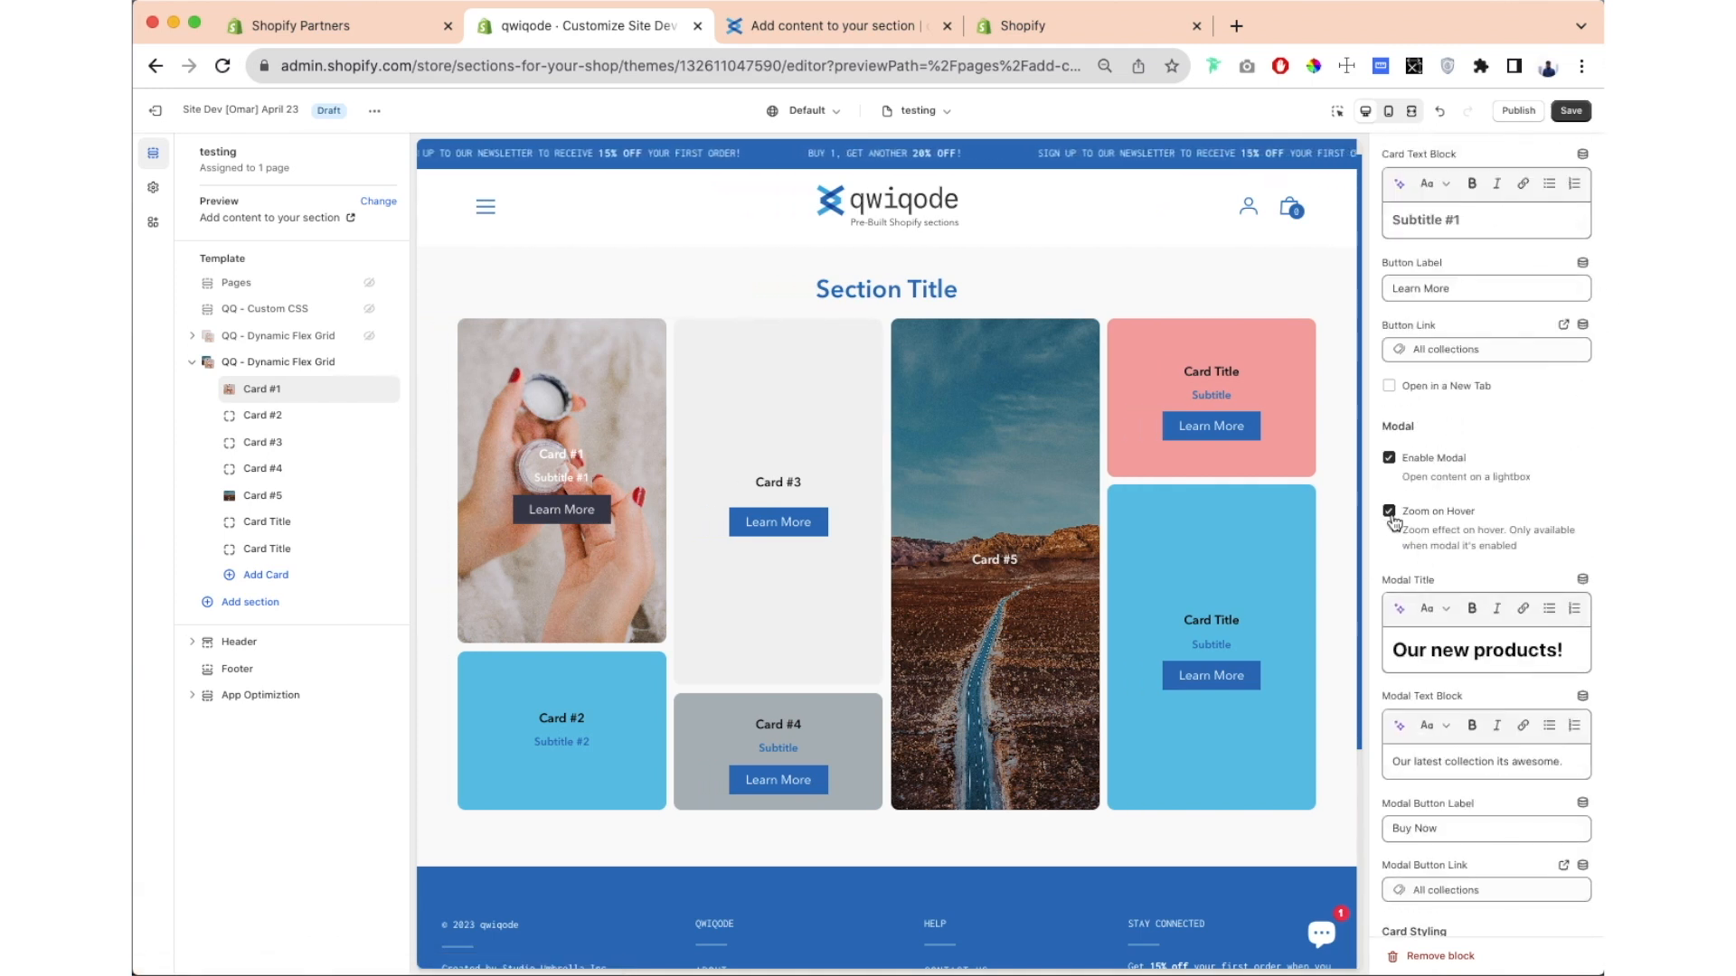
Step: Open and close the modals of Card #1 and Card #3 in the preview to check them
{"action": "left_click", "coordinate": [575, 384]}
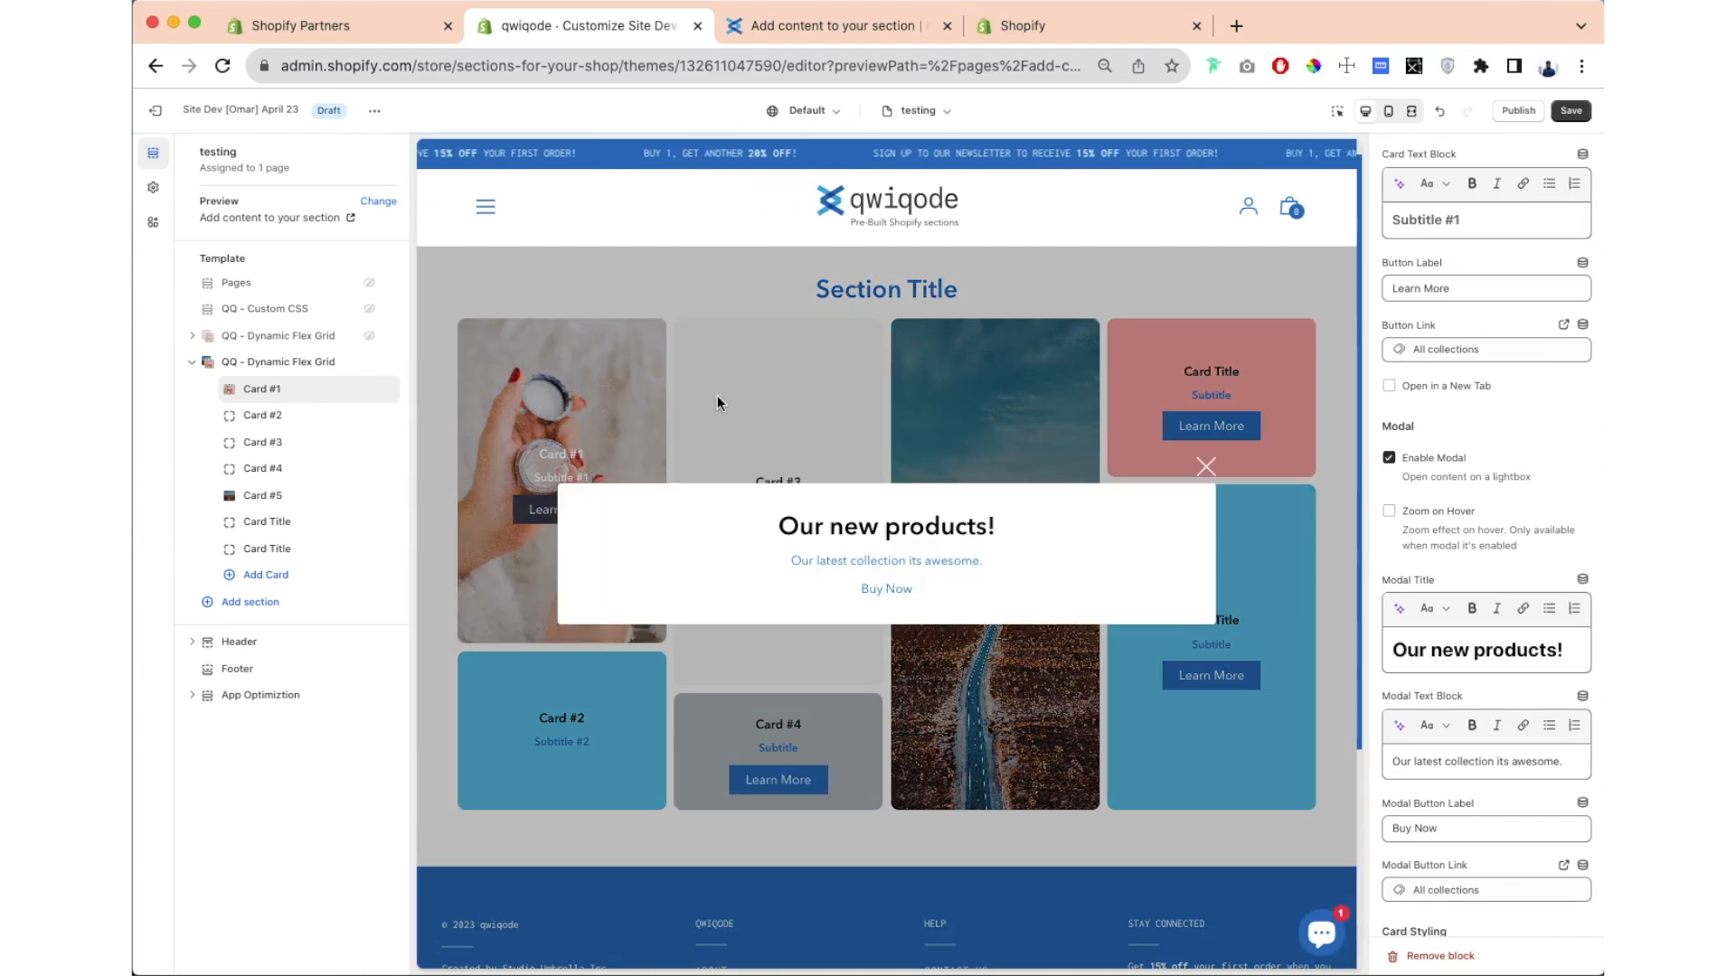
{"action": "left_click", "coordinate": [1210, 471]}
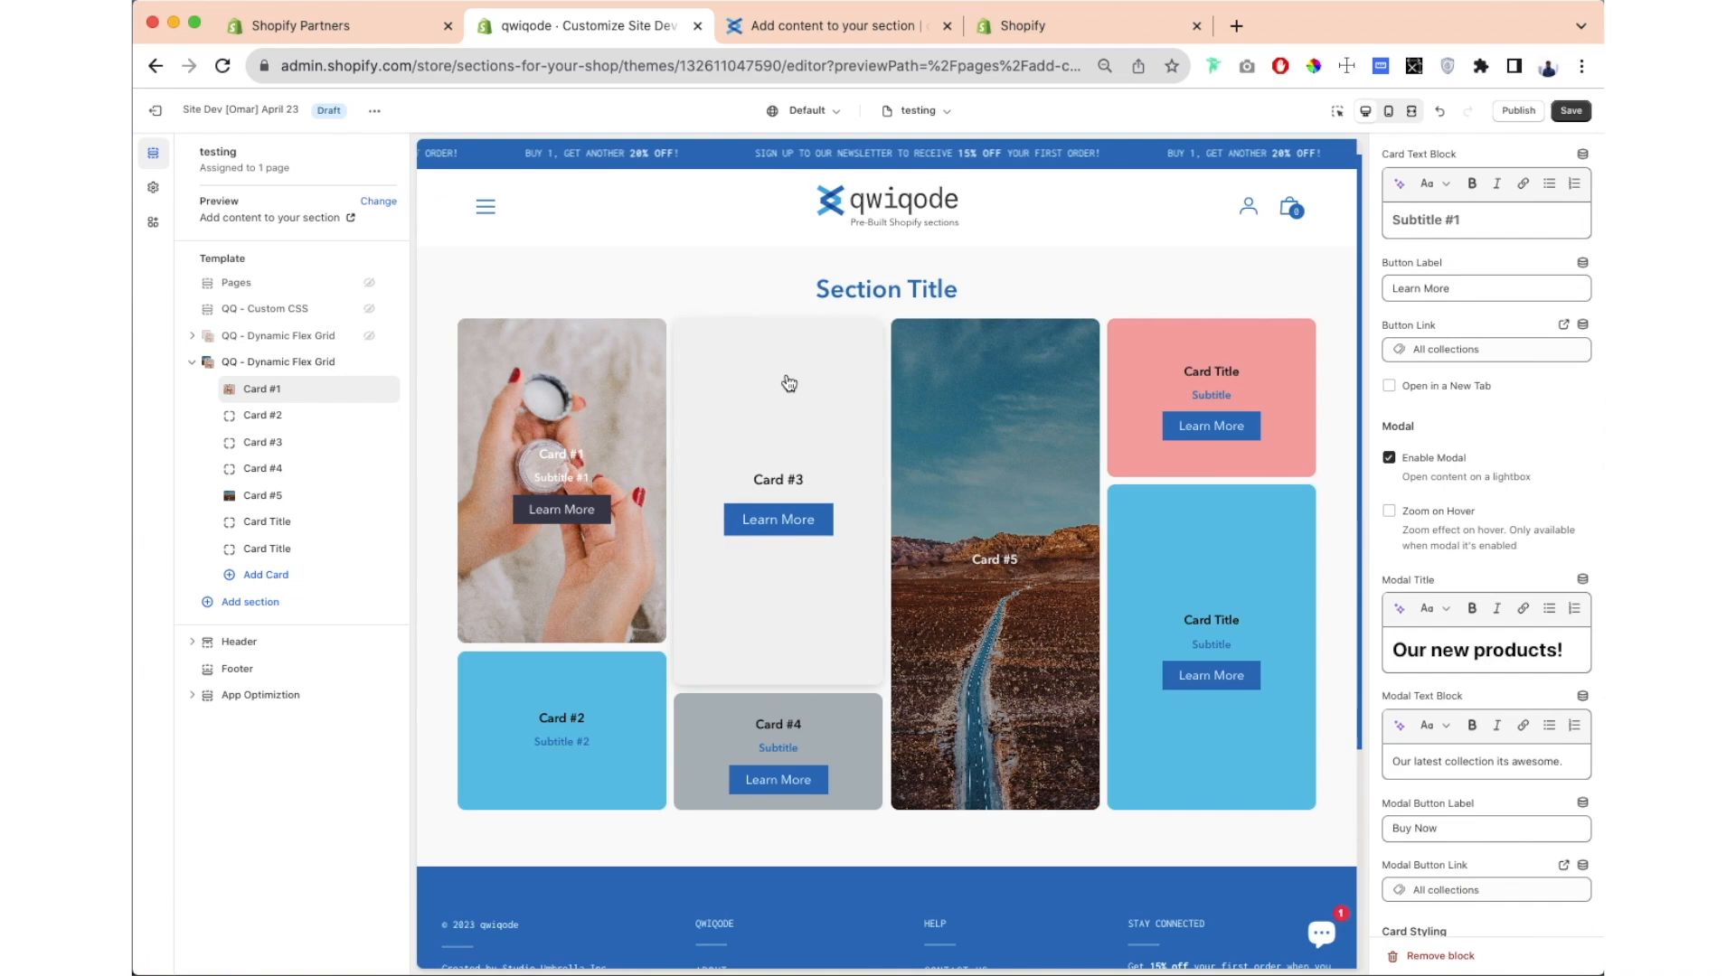
{"action": "left_click", "coordinate": [799, 403]}
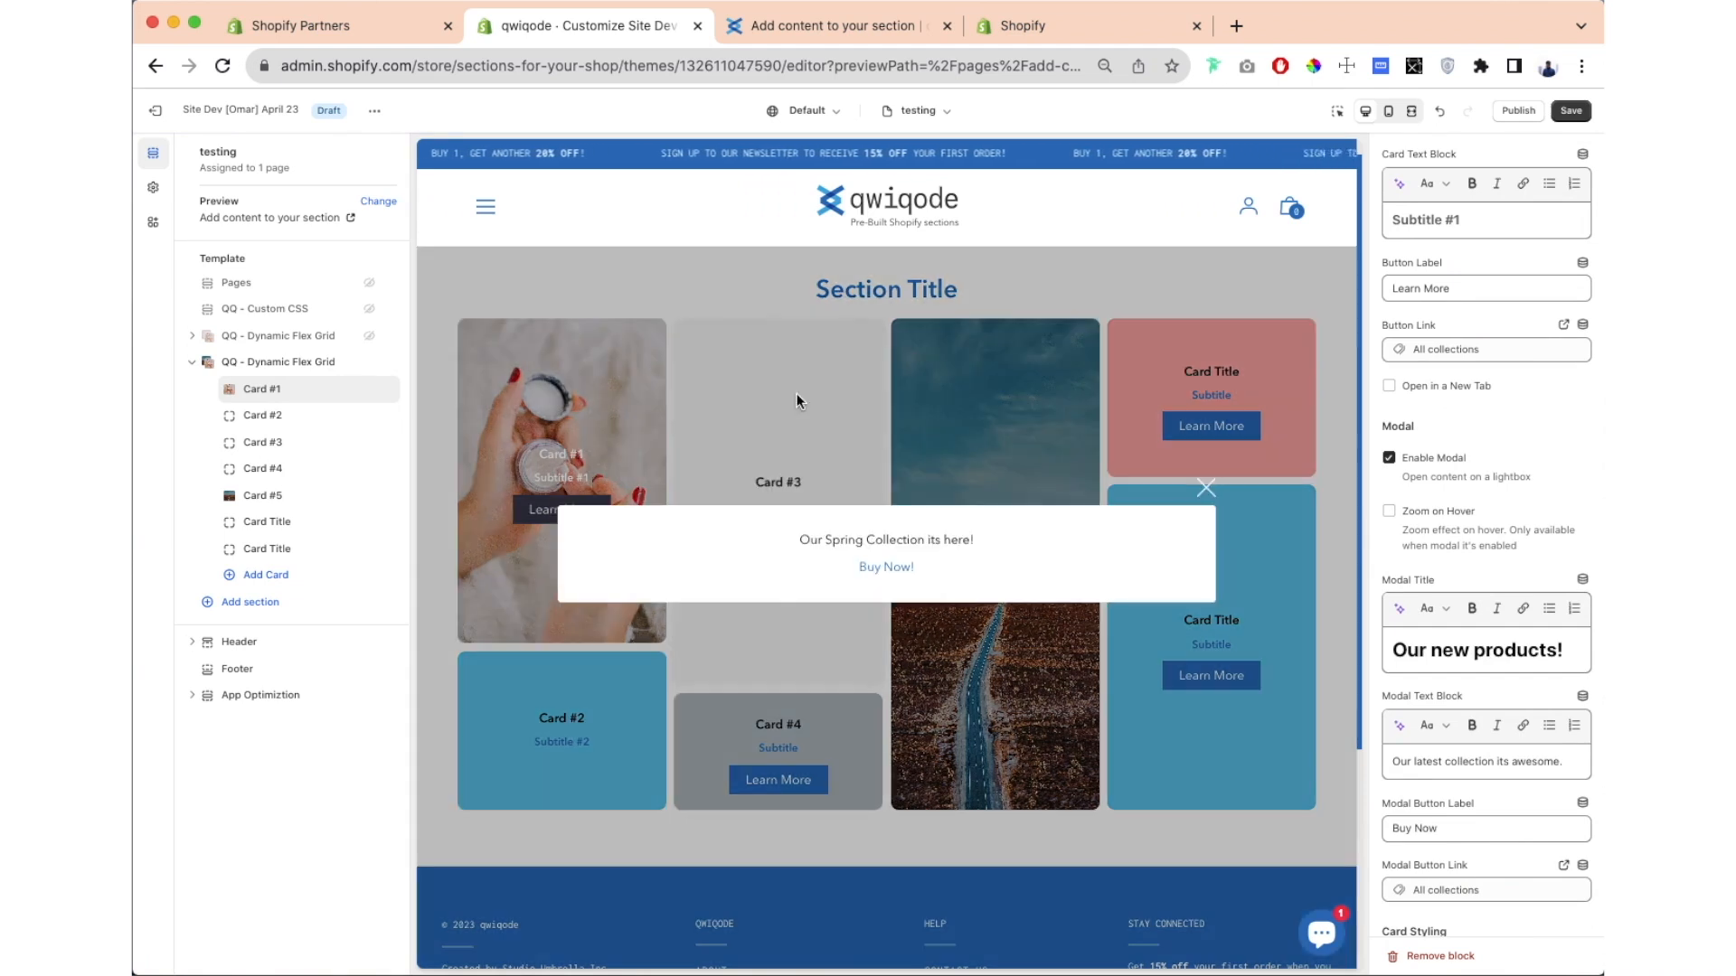
{"action": "left_click", "coordinate": [1214, 487]}
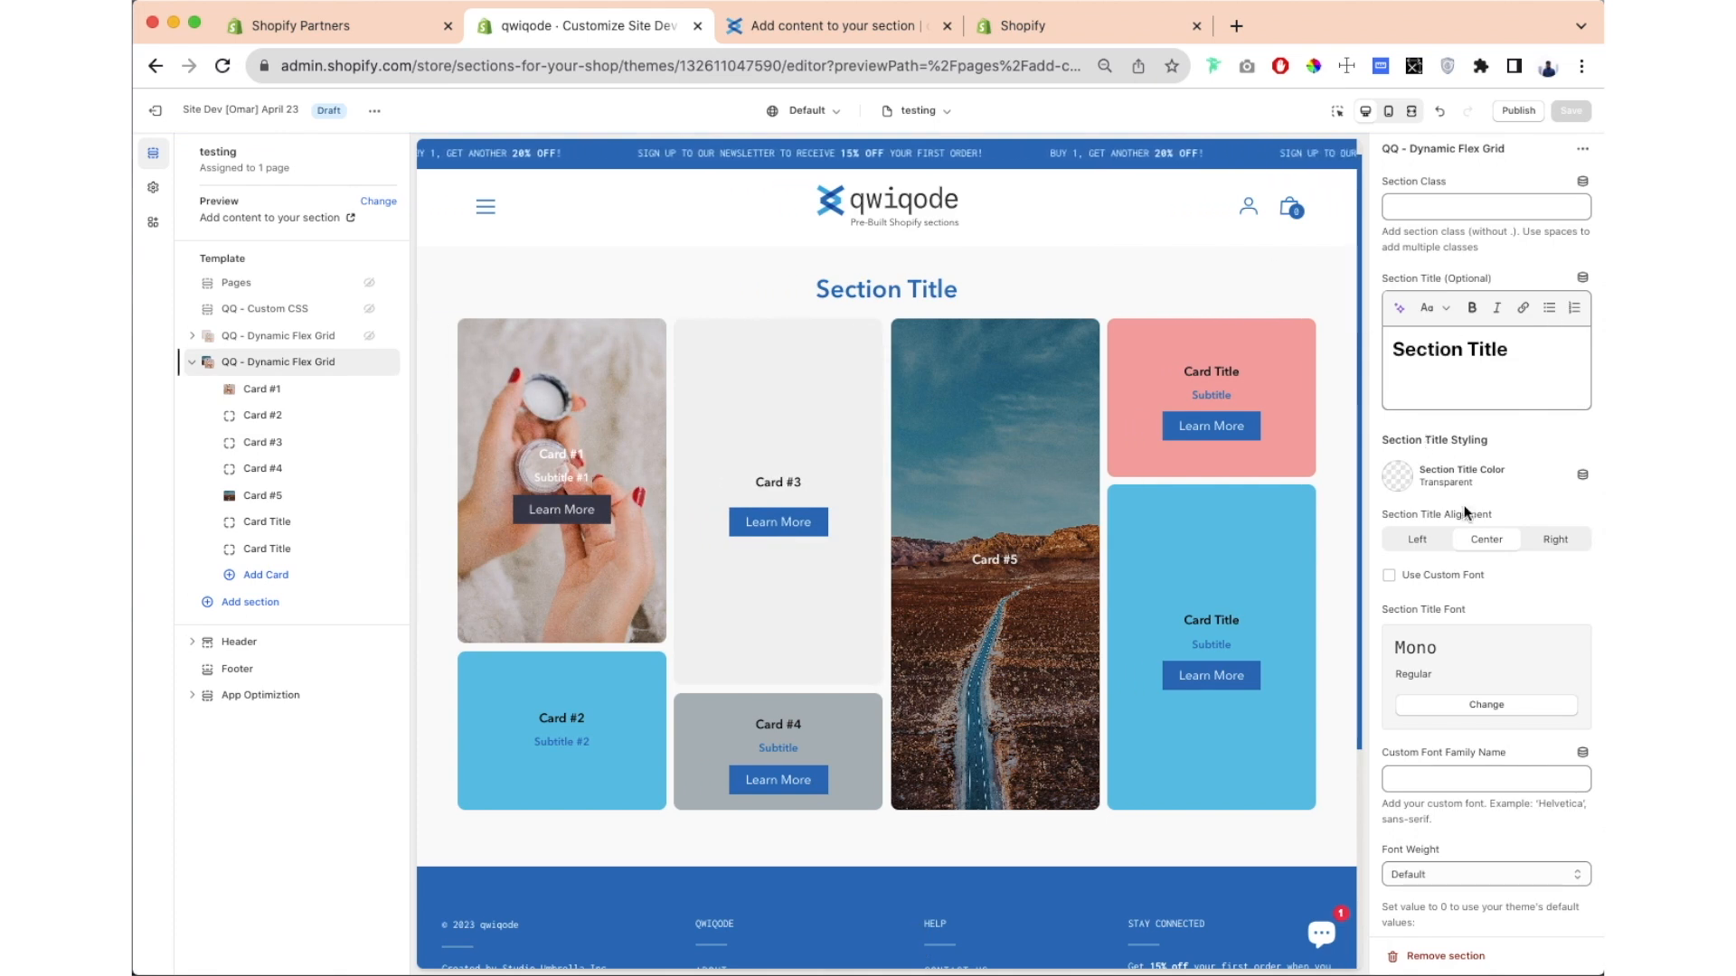
Step: Set the section title color to the dark #373833 already used in the theme, and try the title alignments, ending on Center
{"action": "left_click", "coordinate": [1396, 477]}
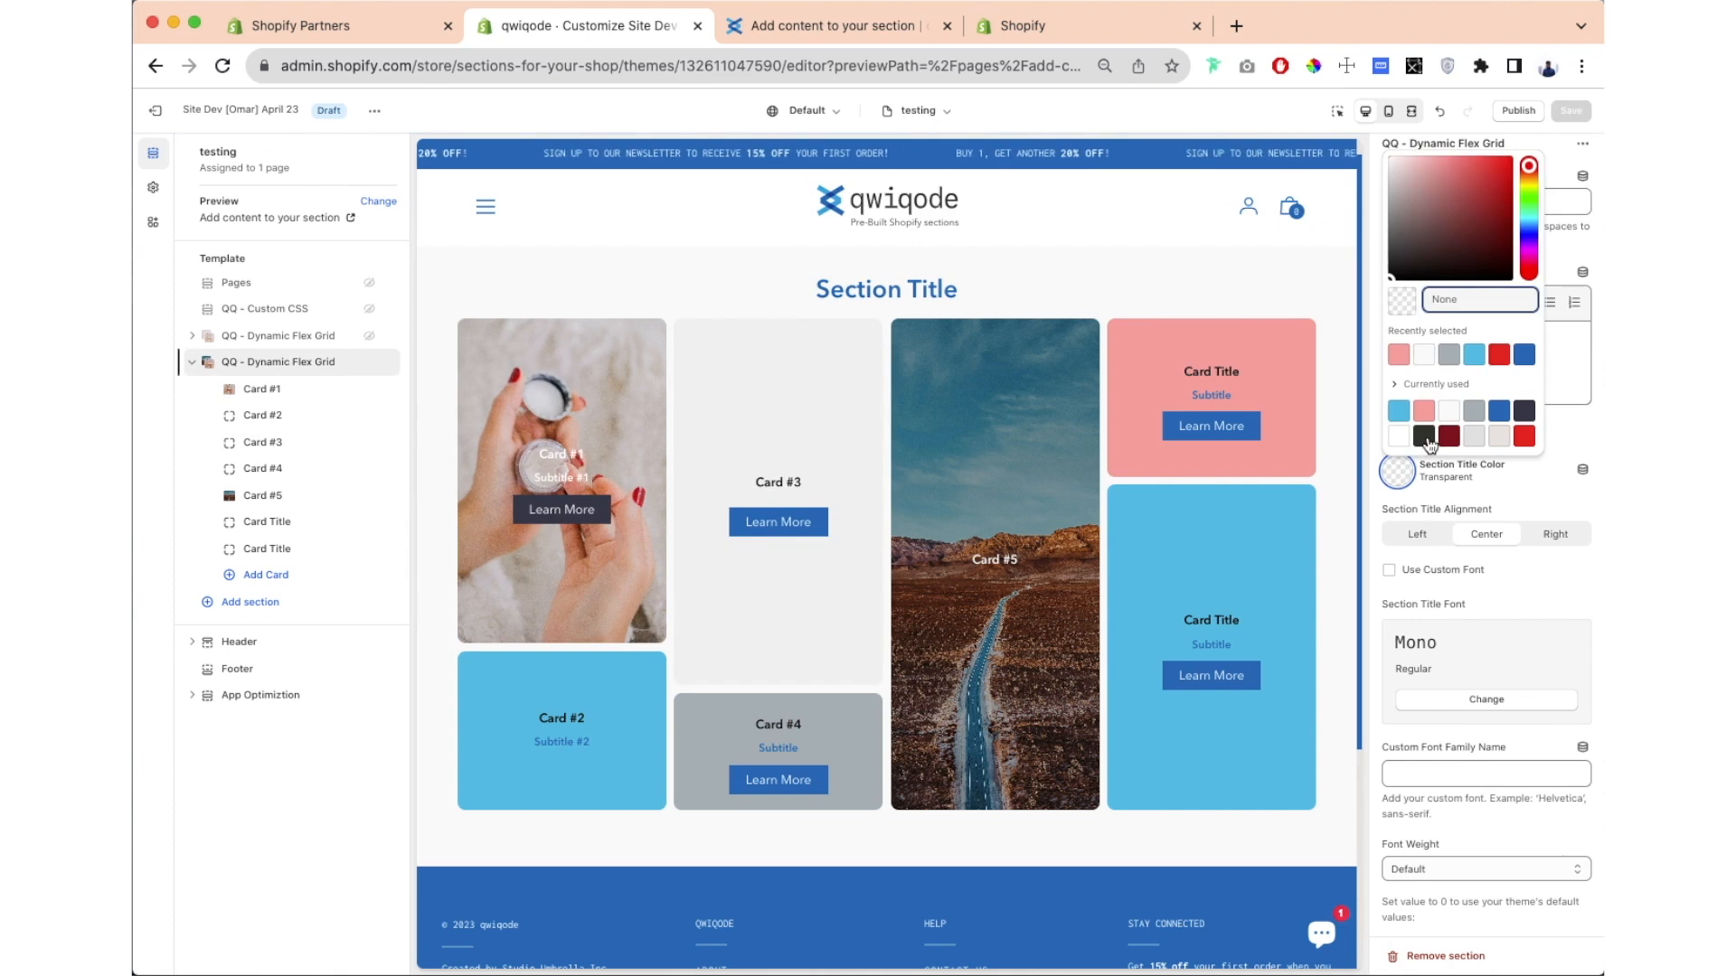
{"action": "left_click", "coordinate": [1436, 443]}
{"action": "left_click", "coordinate": [1485, 536]}
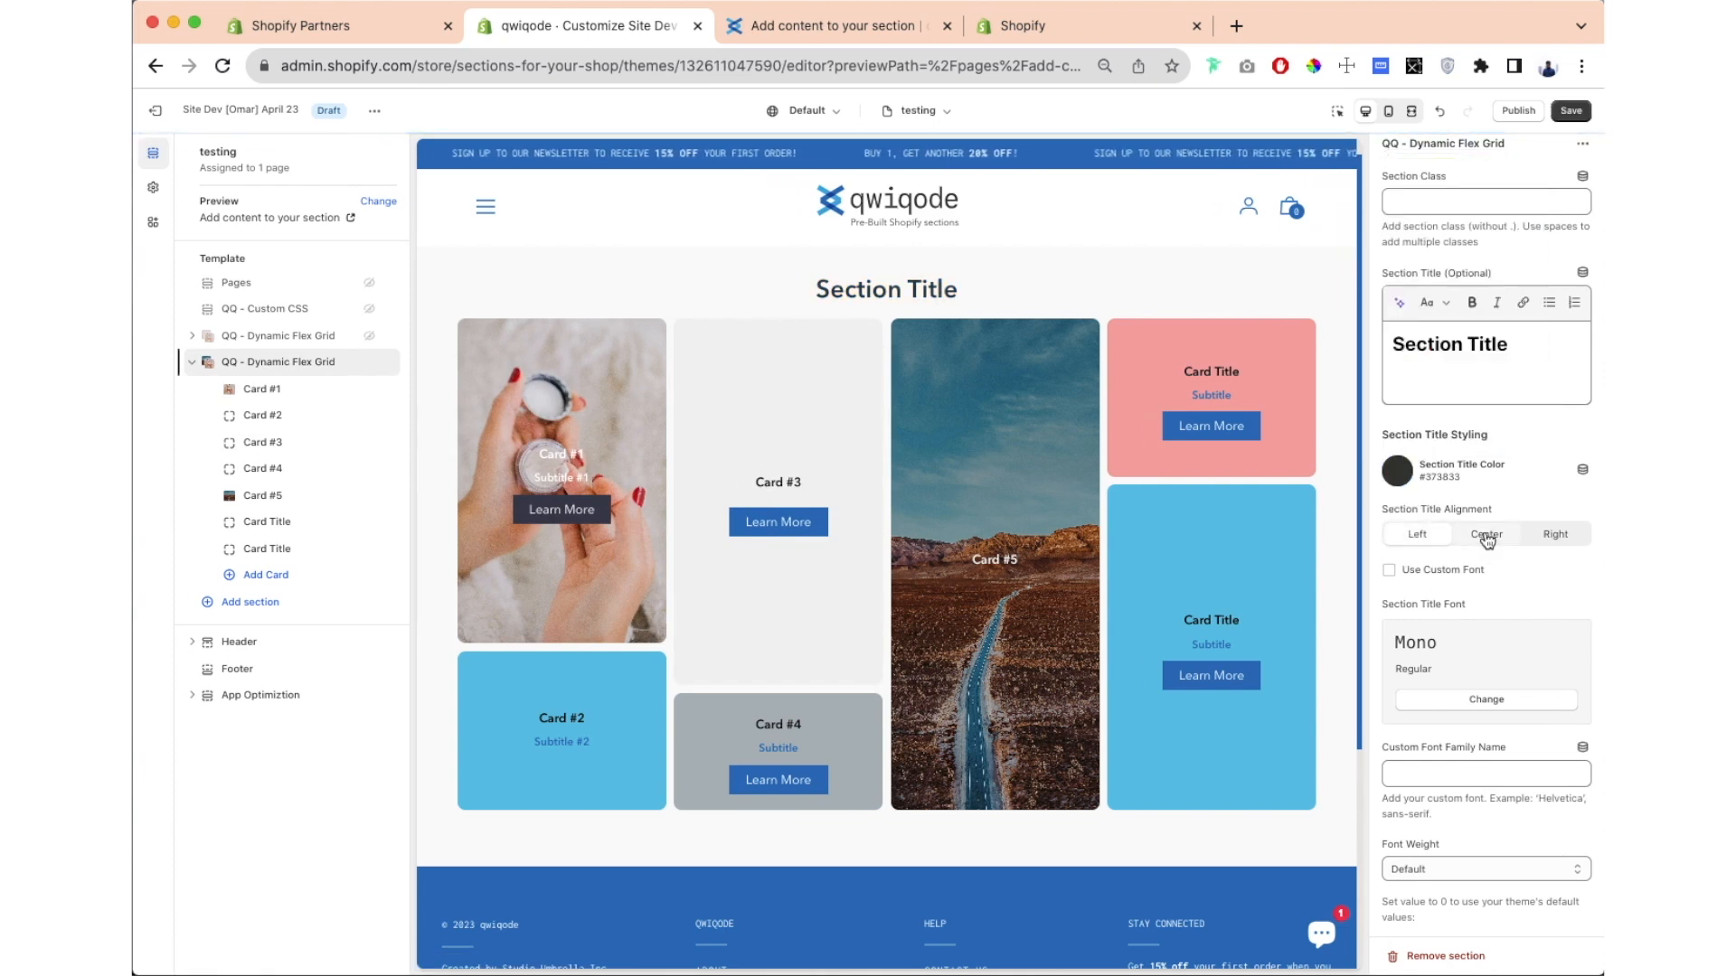
{"action": "left_click", "coordinate": [1490, 540]}
{"action": "left_click", "coordinate": [1555, 540]}
{"action": "left_click", "coordinate": [1496, 542]}
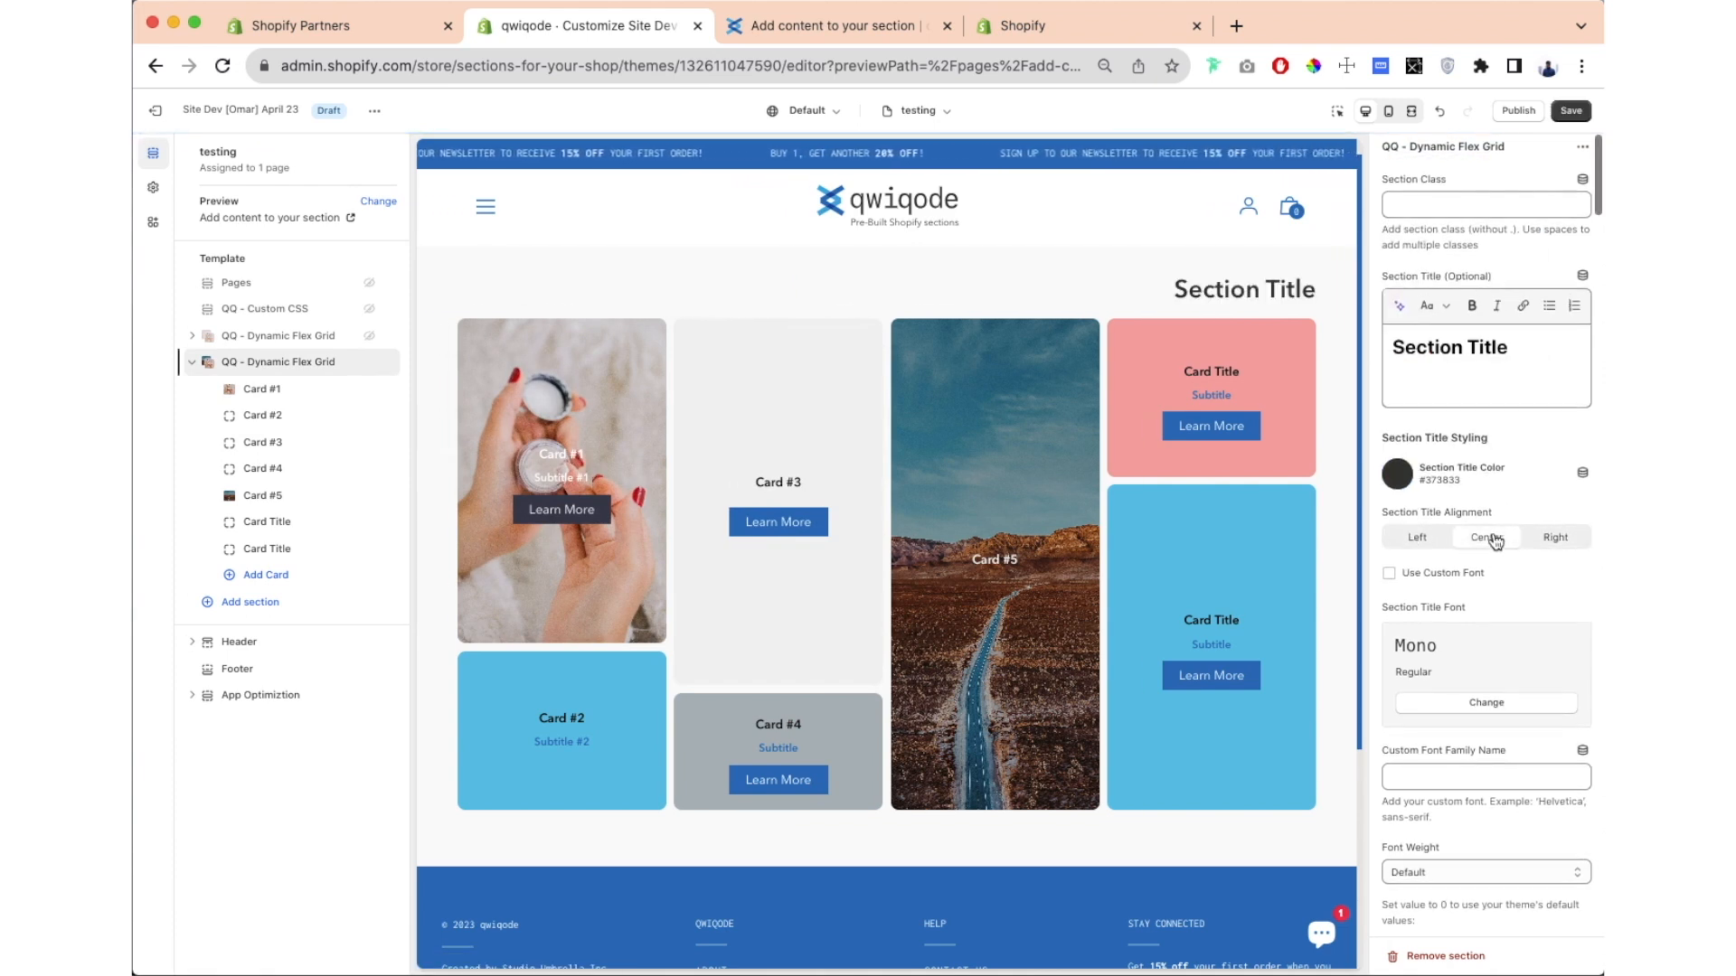
Step: Set the section title's bottom margin to 37 px and its font size to 53 px for desktop
{"action": "scroll", "coordinate": [1415, 405], "scroll_direction": "down", "scroll_amount": 10}
{"action": "left_click_drag", "start_coordinate": [1407, 398], "coordinate": [1440, 395]}
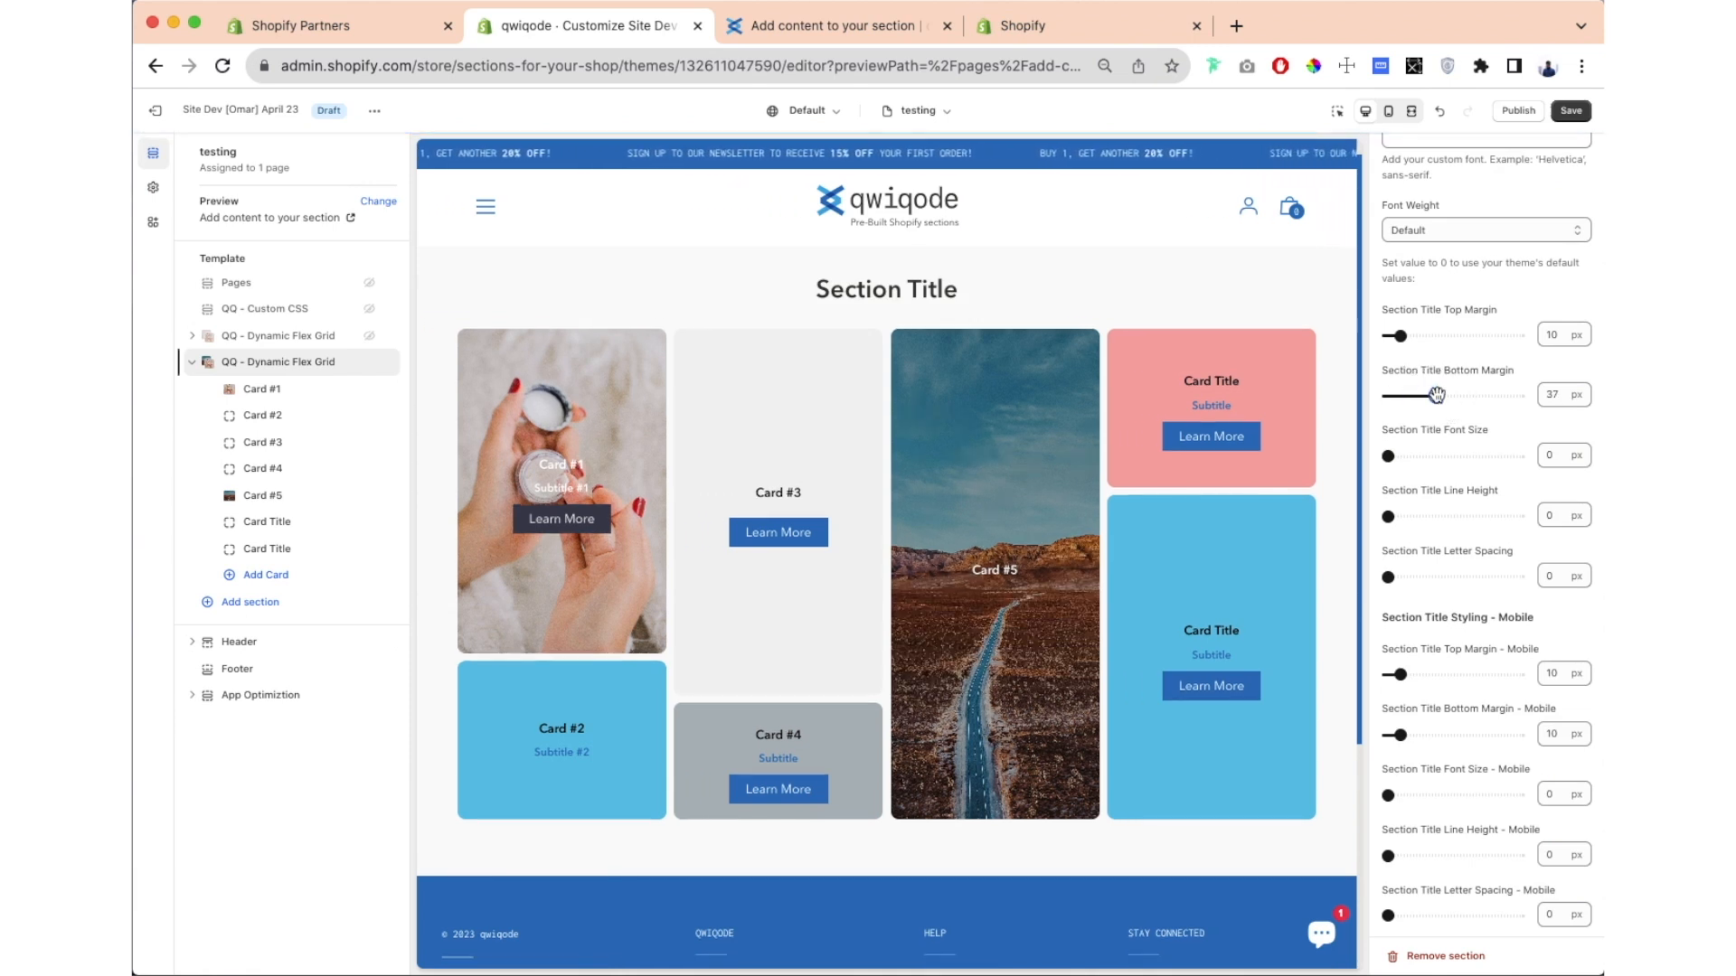
{"action": "left_click_drag", "start_coordinate": [1393, 457], "coordinate": [1457, 452]}
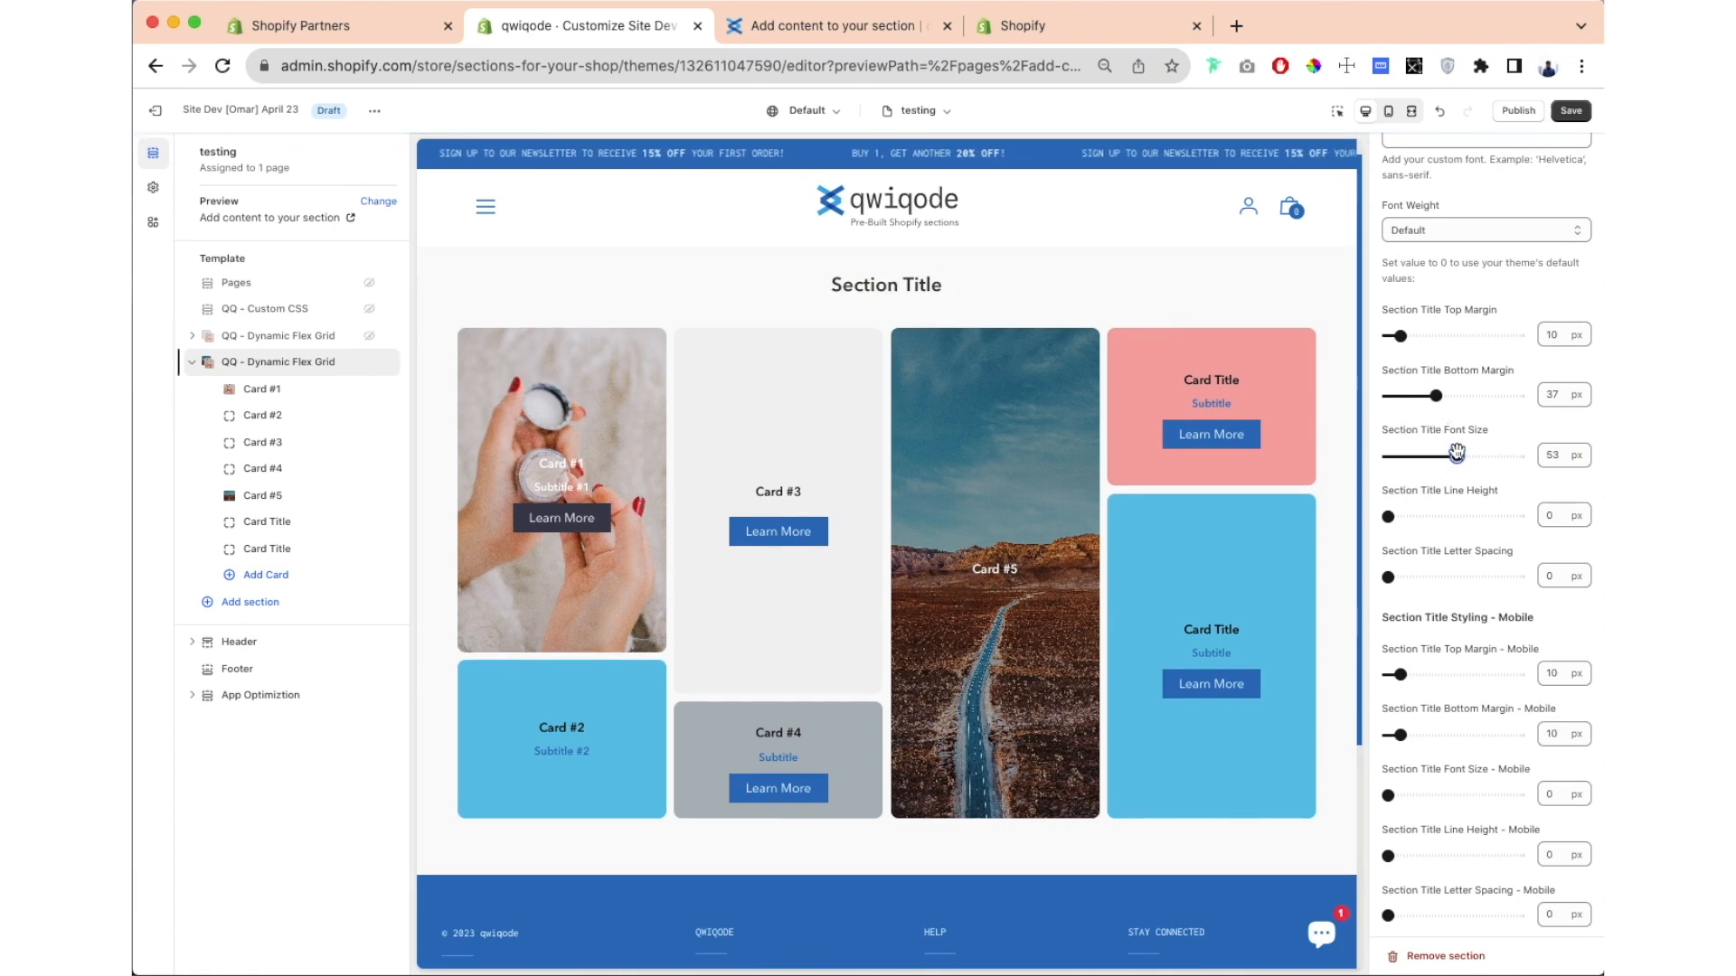
Step: Set the Columns Amount of the desktop cards styling to 3
{"action": "scroll", "coordinate": [1463, 496], "scroll_direction": "down", "scroll_amount": 10}
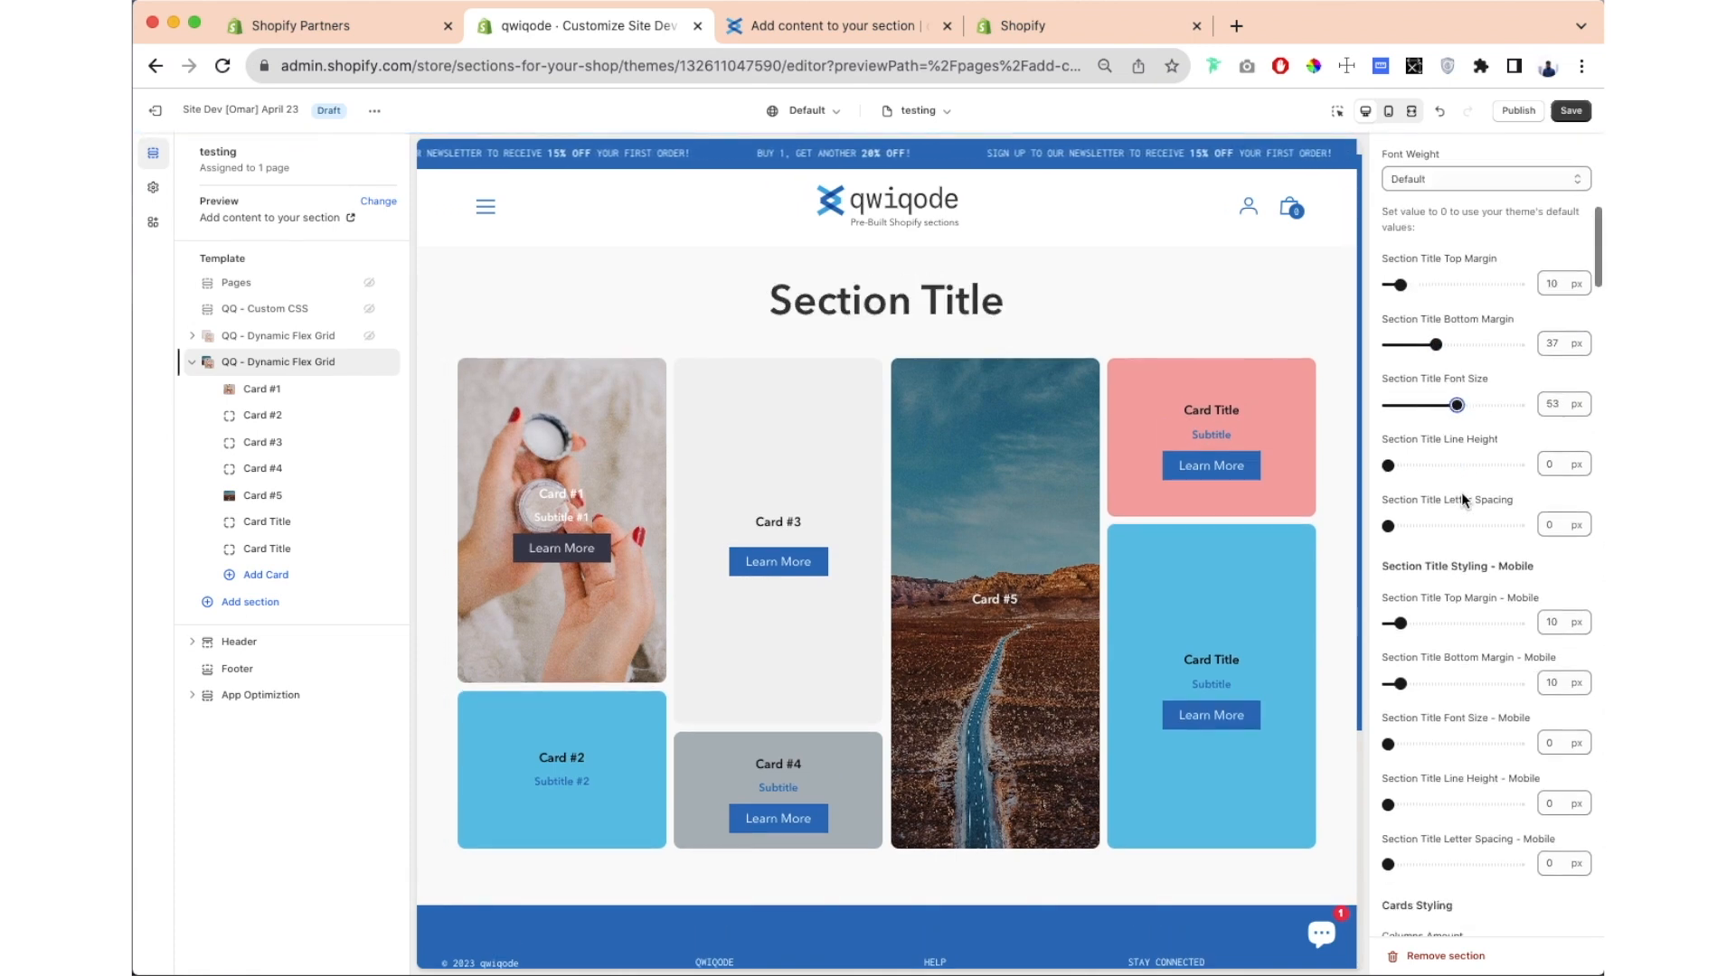
{"action": "scroll", "coordinate": [1506, 272], "scroll_direction": "up", "scroll_amount": 1}
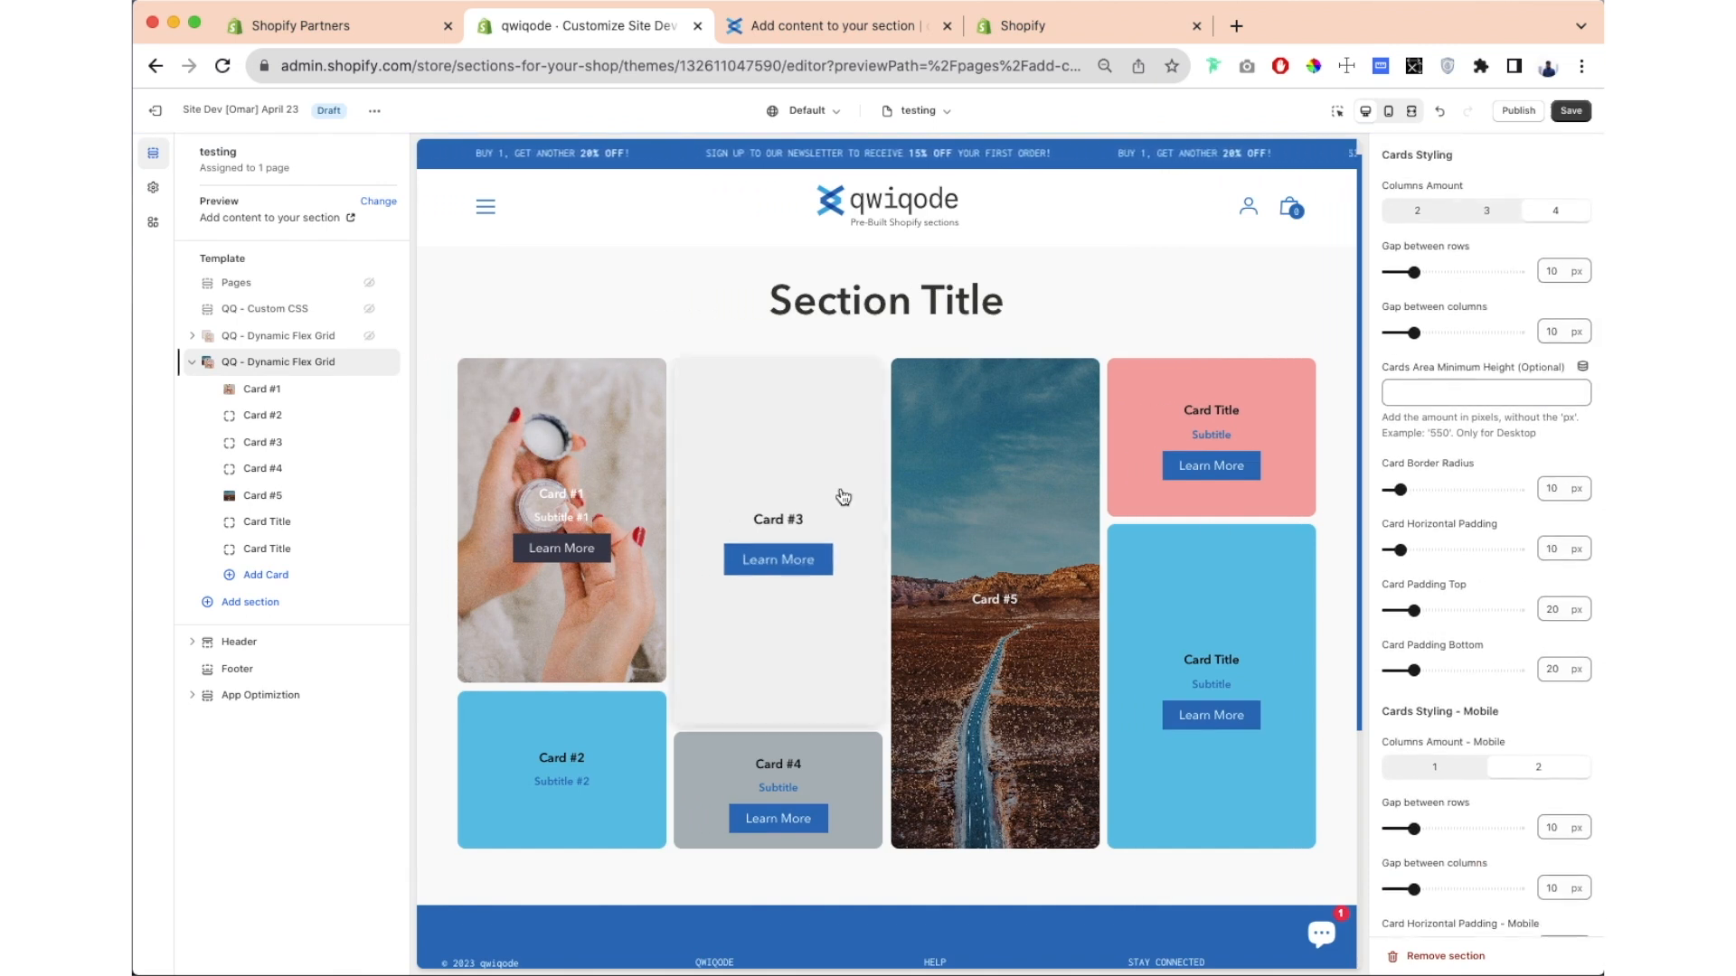
{"action": "scroll", "coordinate": [1478, 286], "scroll_direction": "up", "scroll_amount": 1}
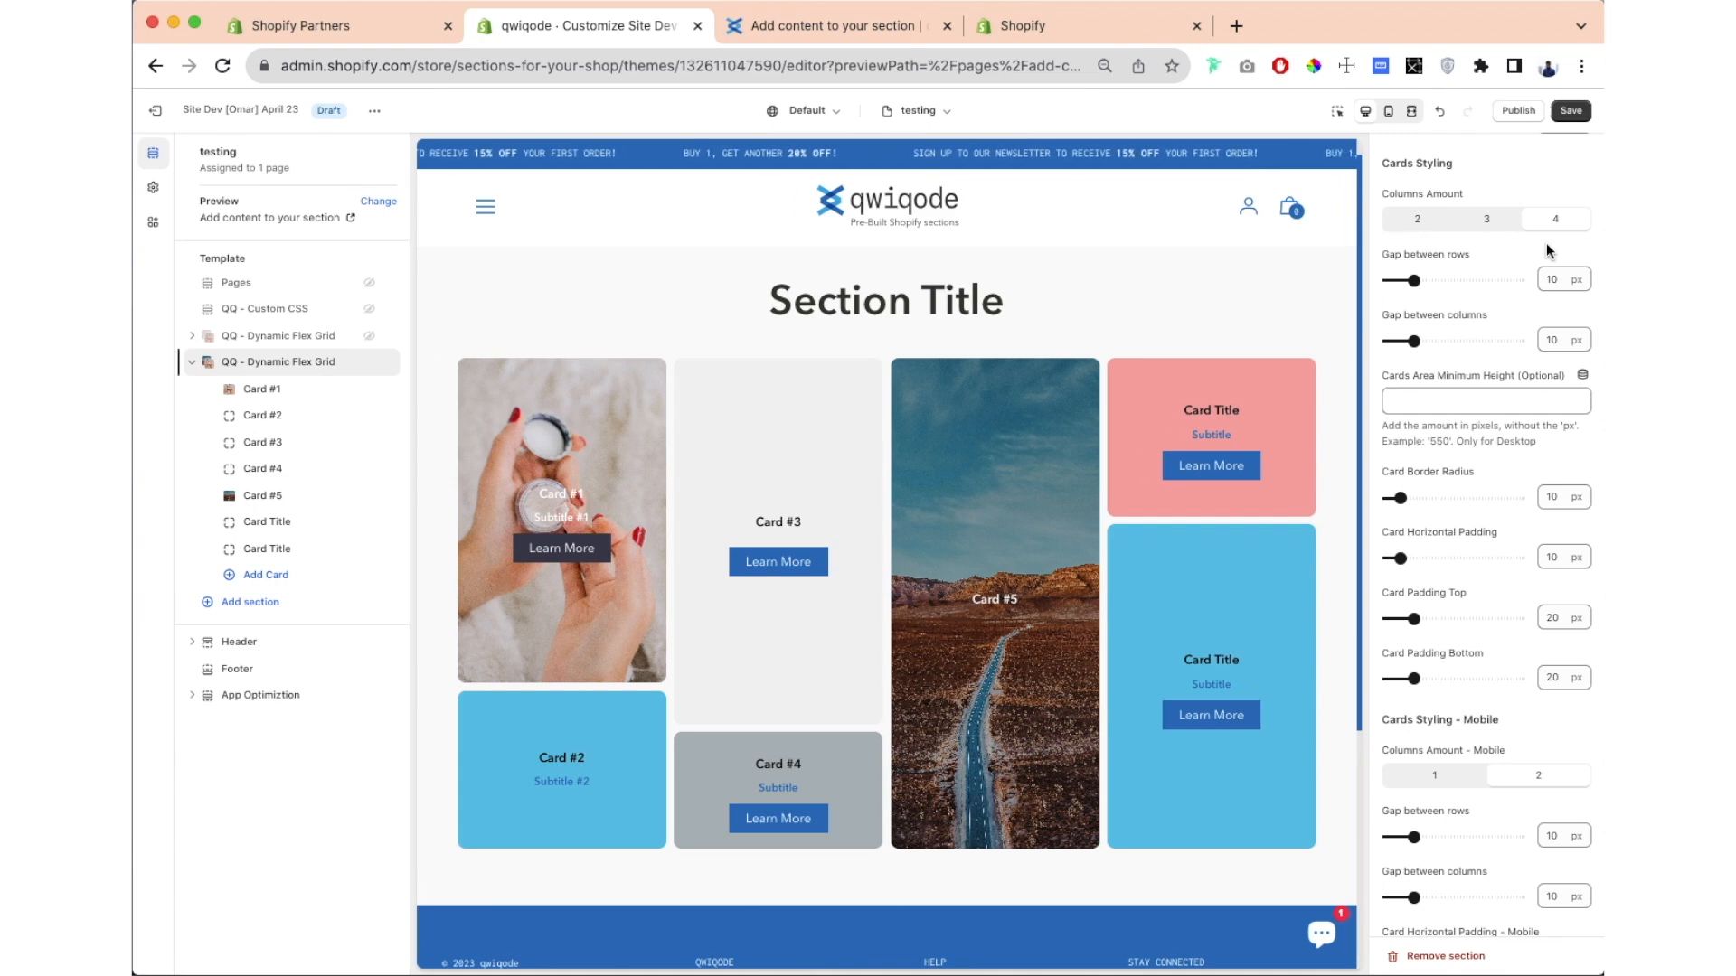
{"action": "left_click", "coordinate": [1503, 220]}
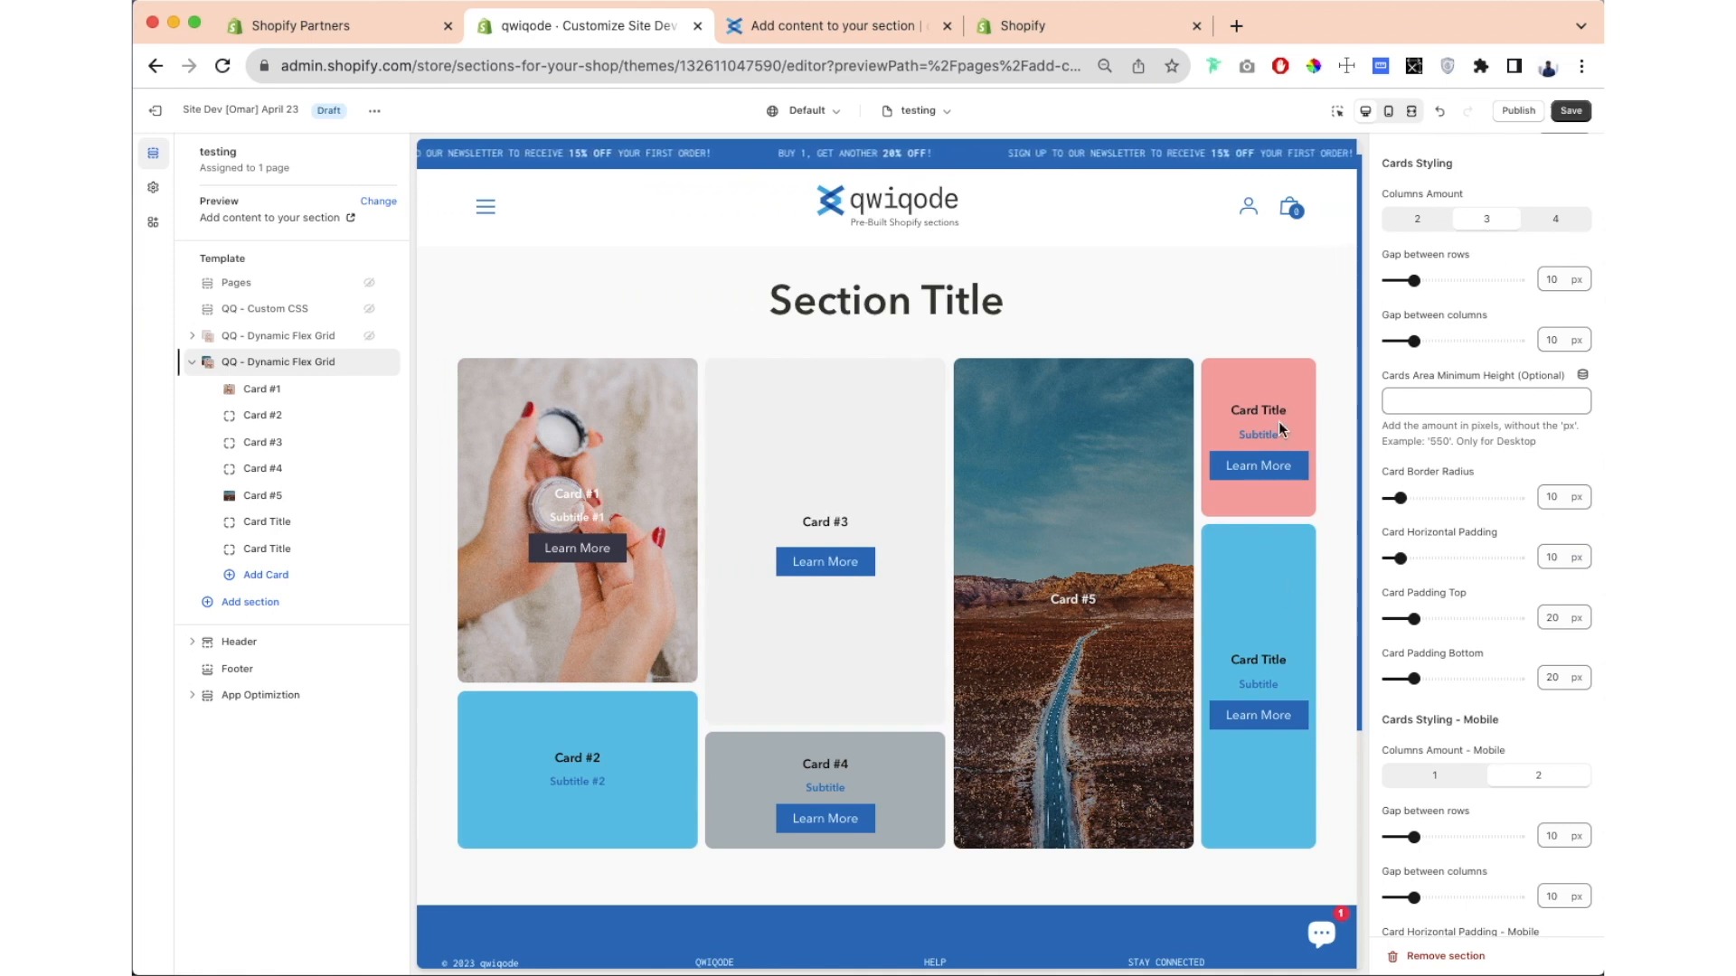
Step: Hide the sixth and seventh cards and toggle the sixth card's visibility to compare the three-column layout with and without it
{"action": "left_click", "coordinate": [368, 549]}
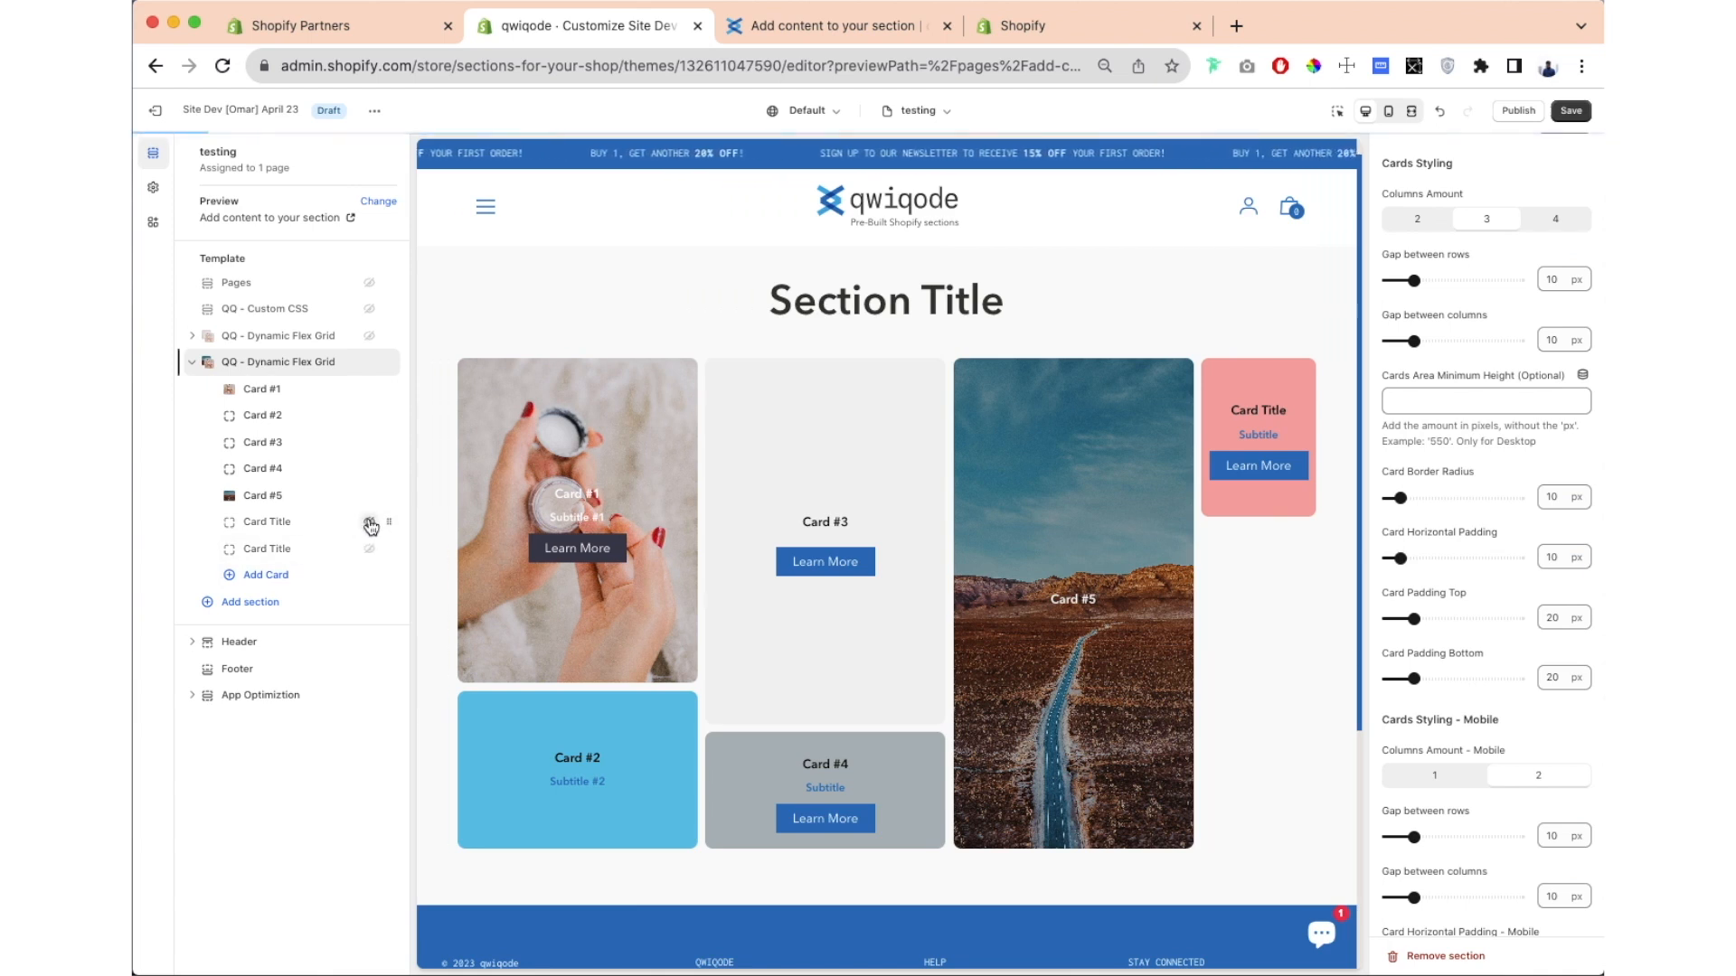
{"action": "left_click", "coordinate": [369, 523]}
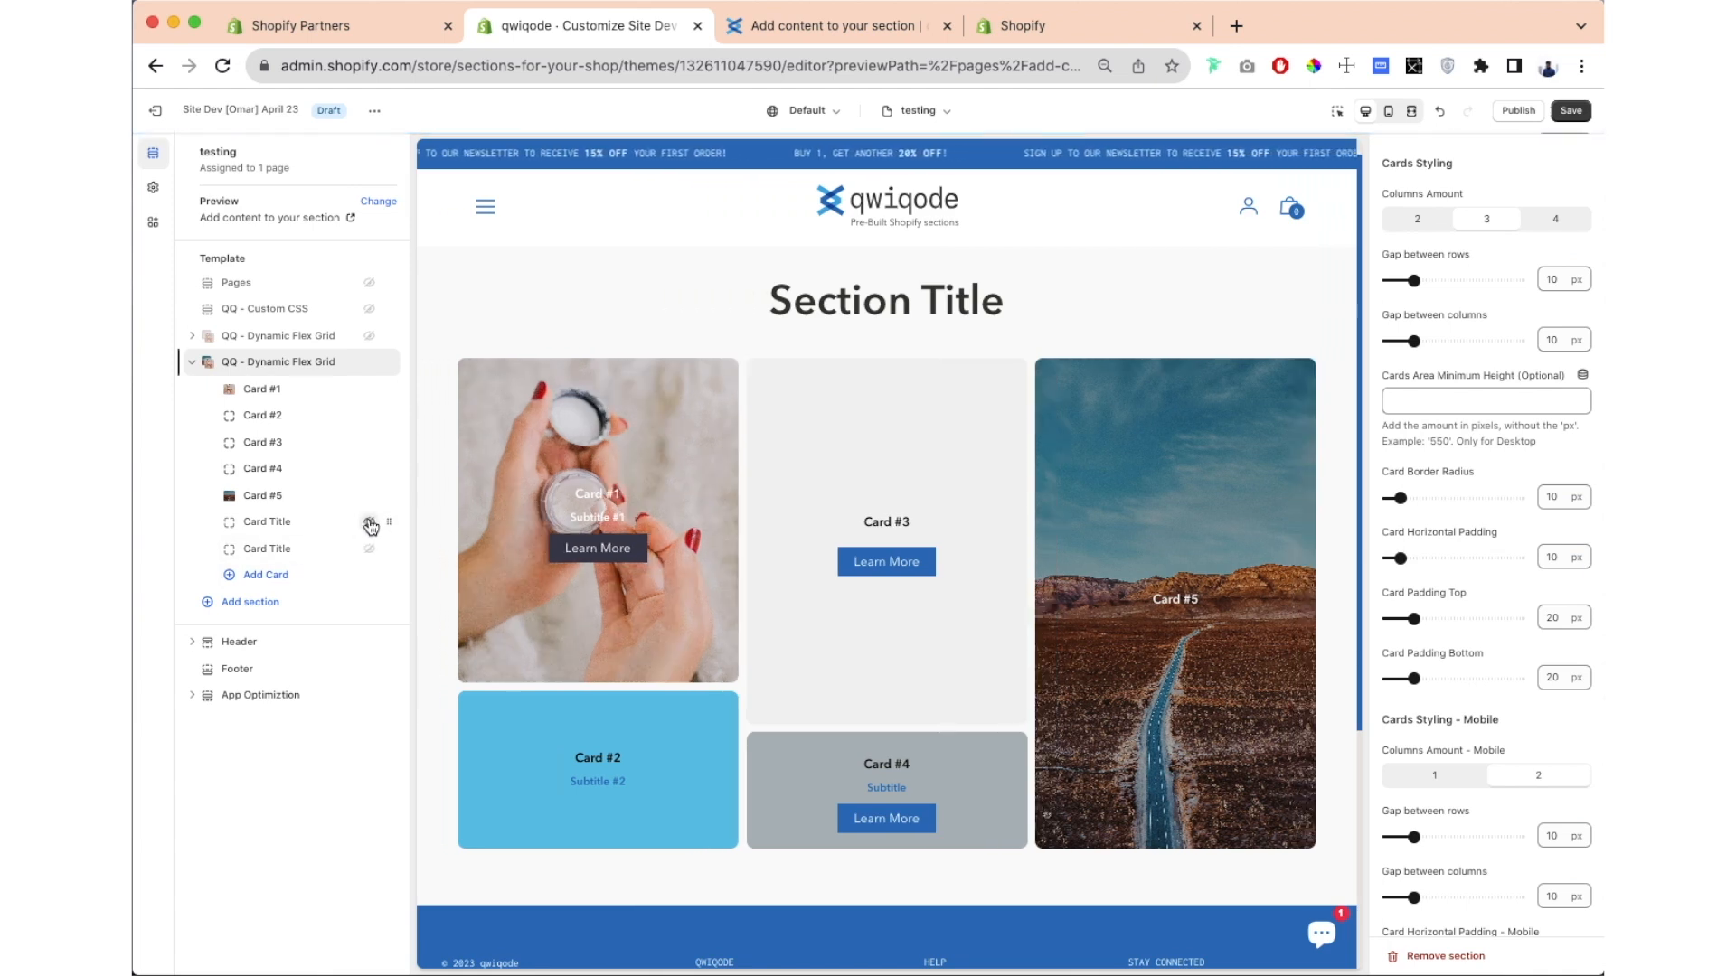
{"action": "left_click", "coordinate": [263, 496]}
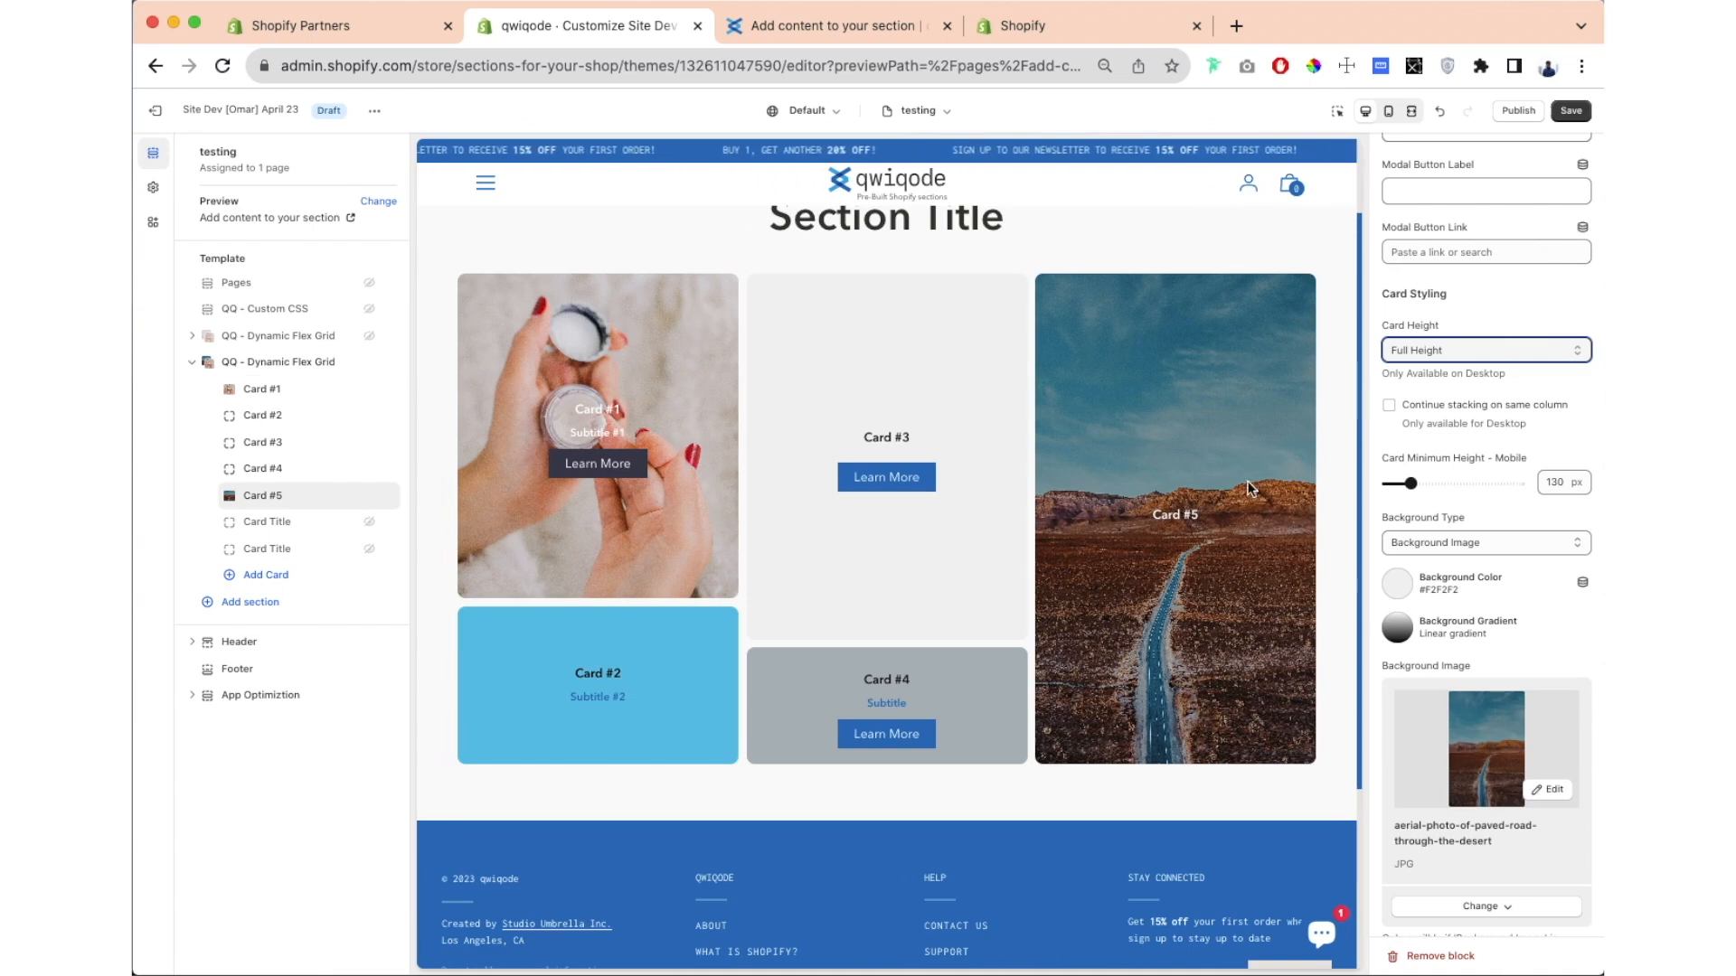
{"action": "left_click", "coordinate": [369, 522]}
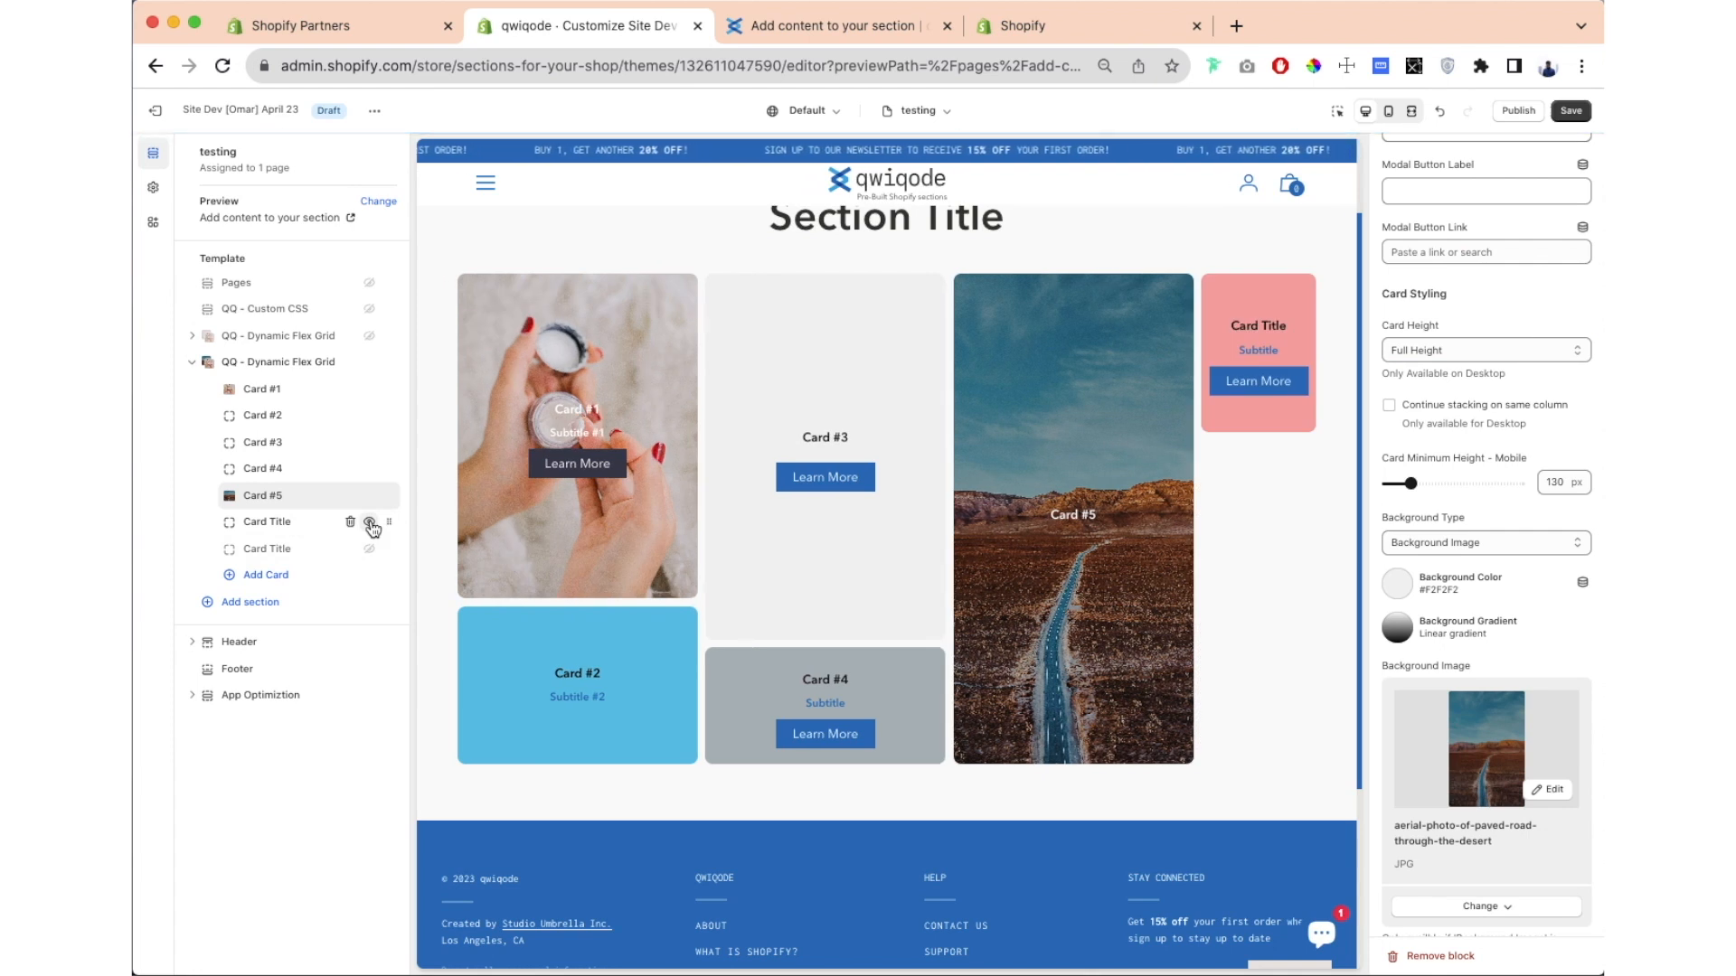
{"action": "left_click", "coordinate": [370, 524]}
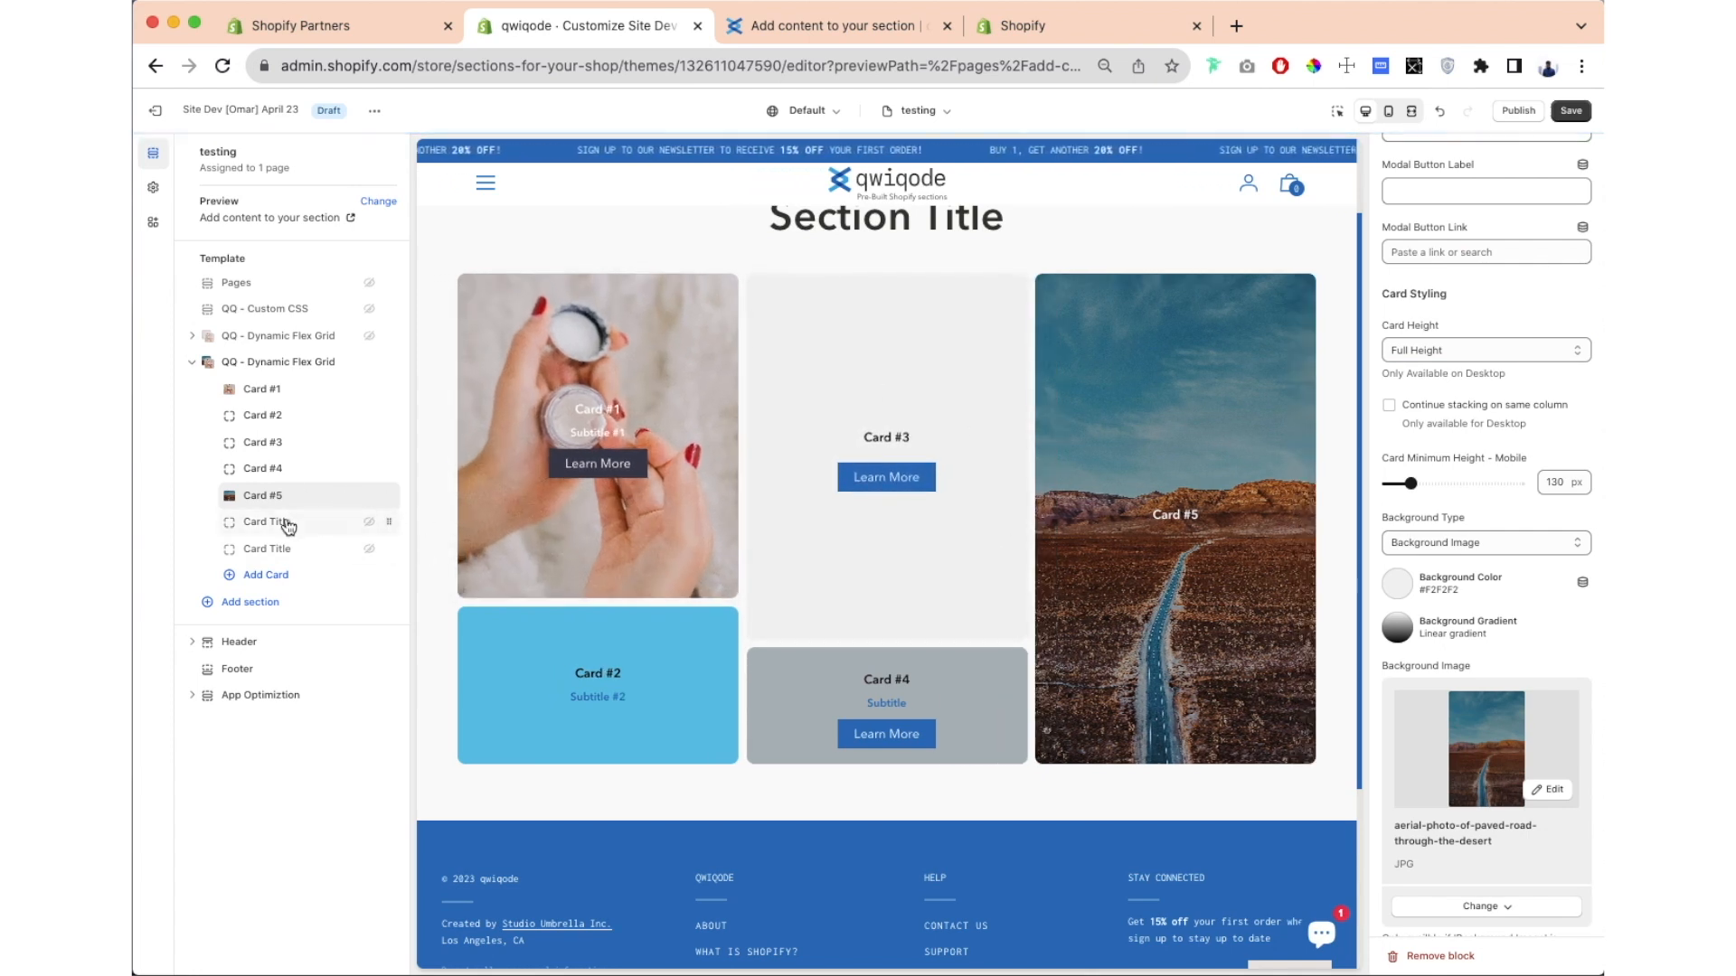
{"action": "left_click", "coordinate": [371, 531]}
{"action": "left_click", "coordinate": [369, 523]}
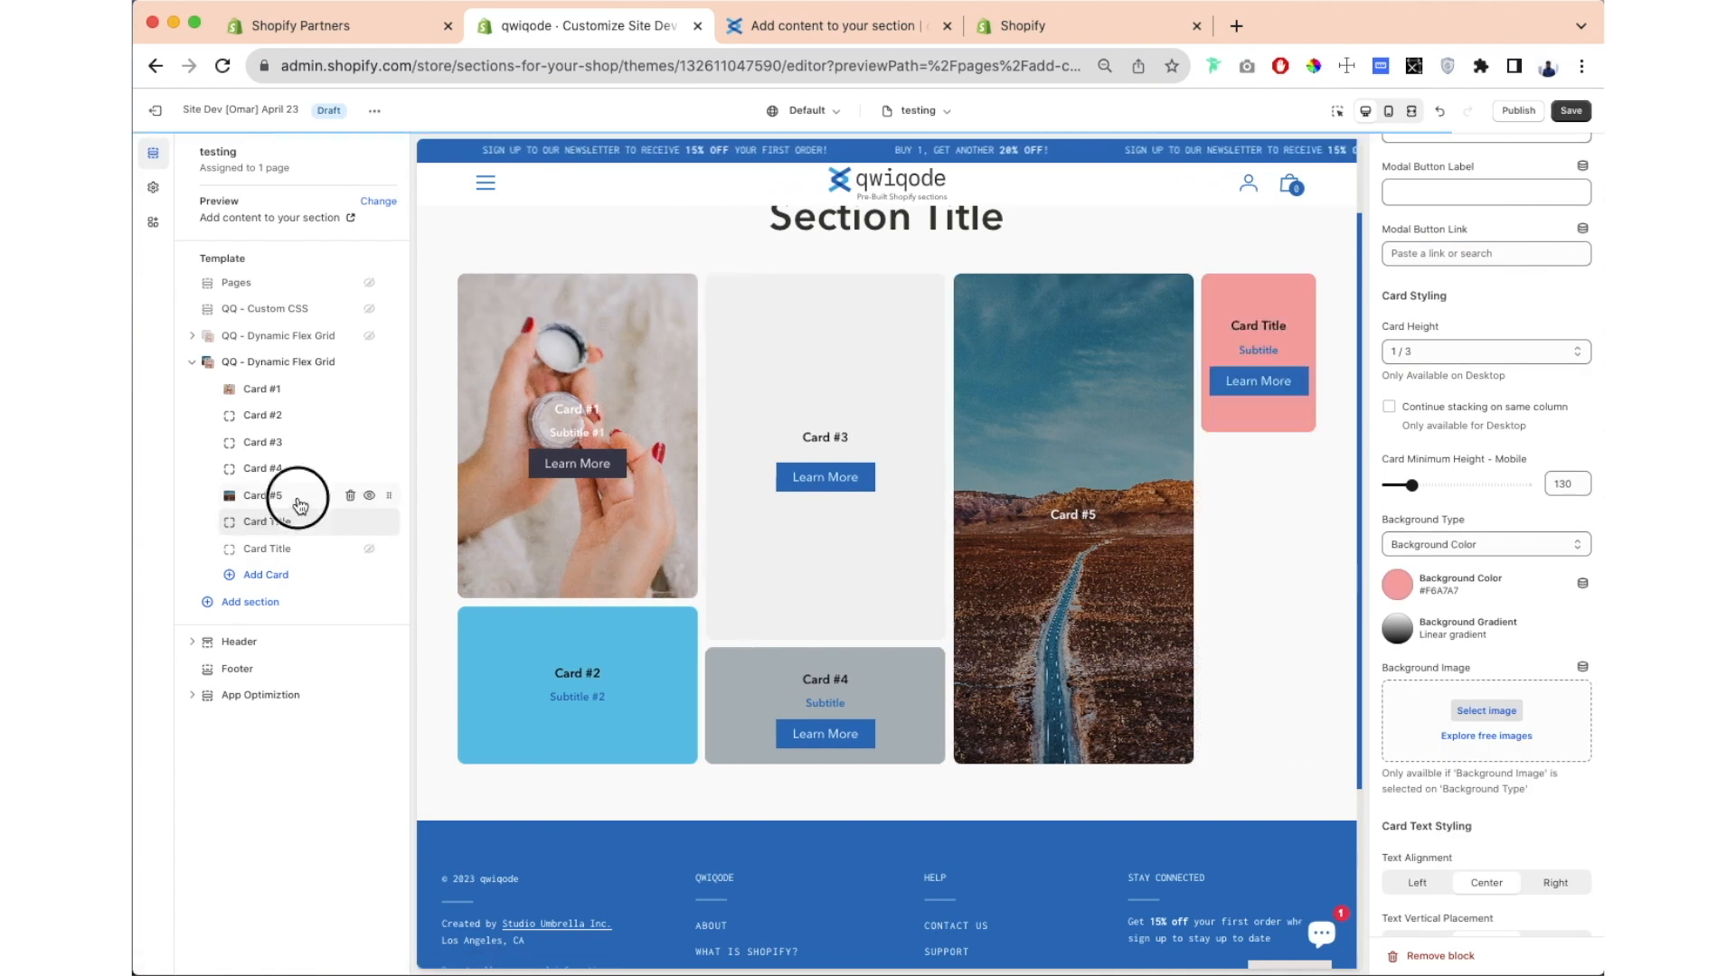
Step: Set Card #5's height to 1/2
{"action": "left_click", "coordinate": [299, 505]}
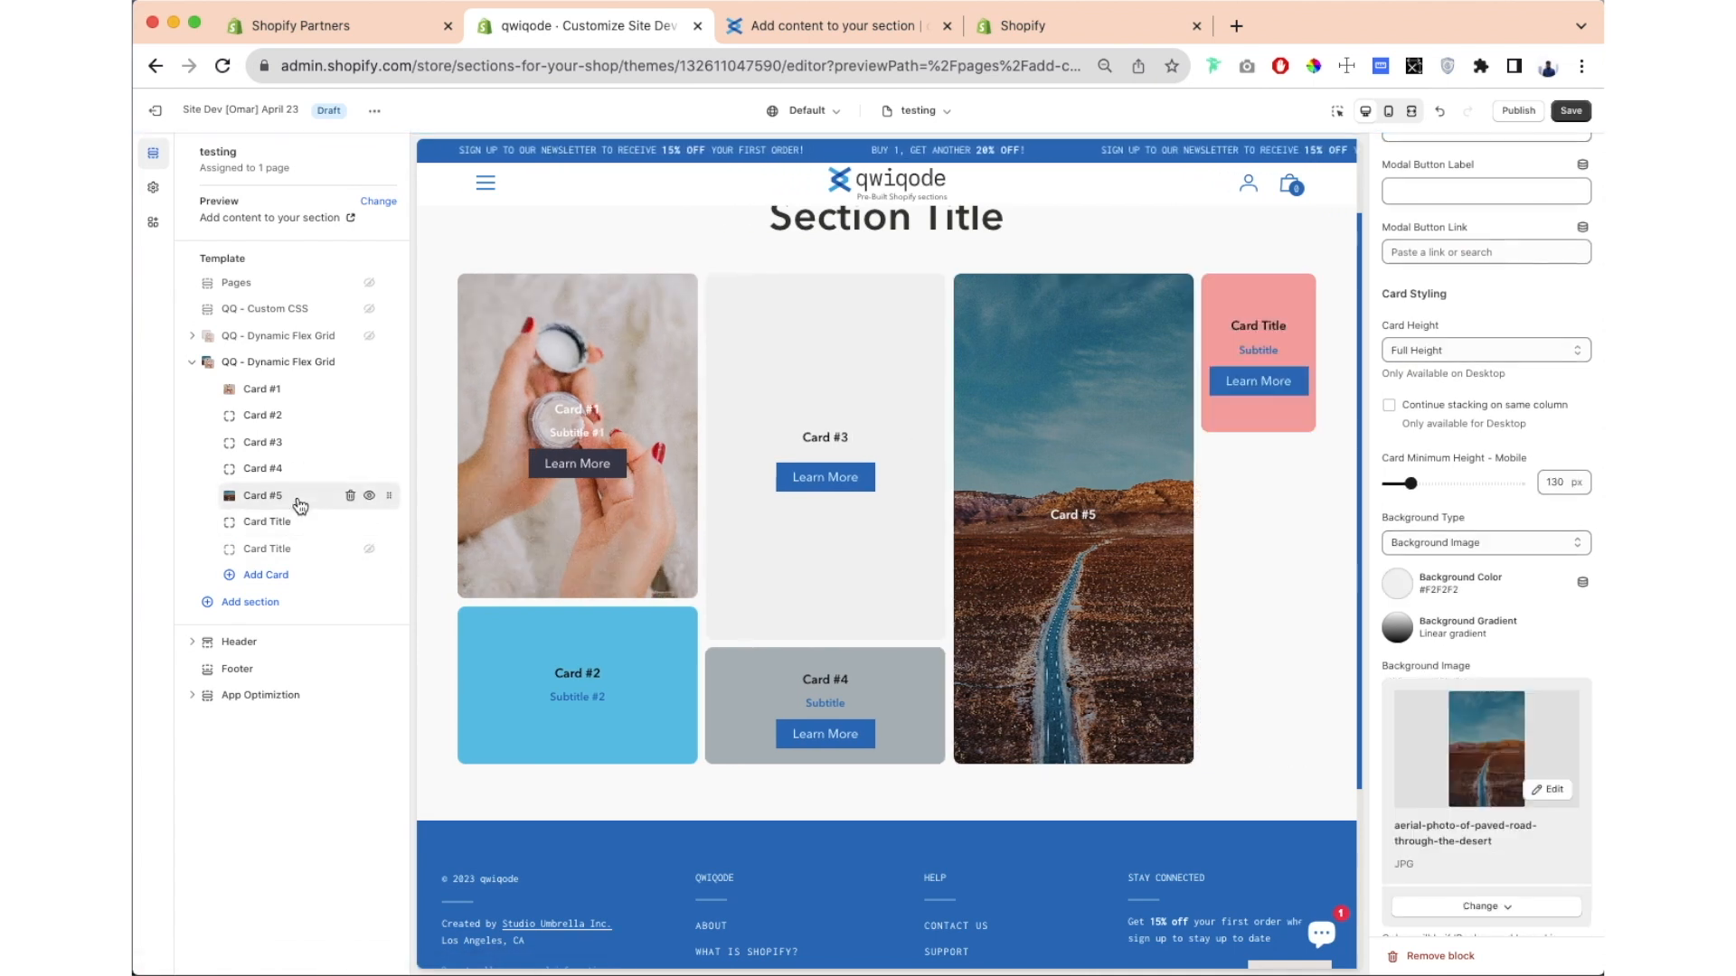
{"action": "left_click", "coordinate": [1507, 354]}
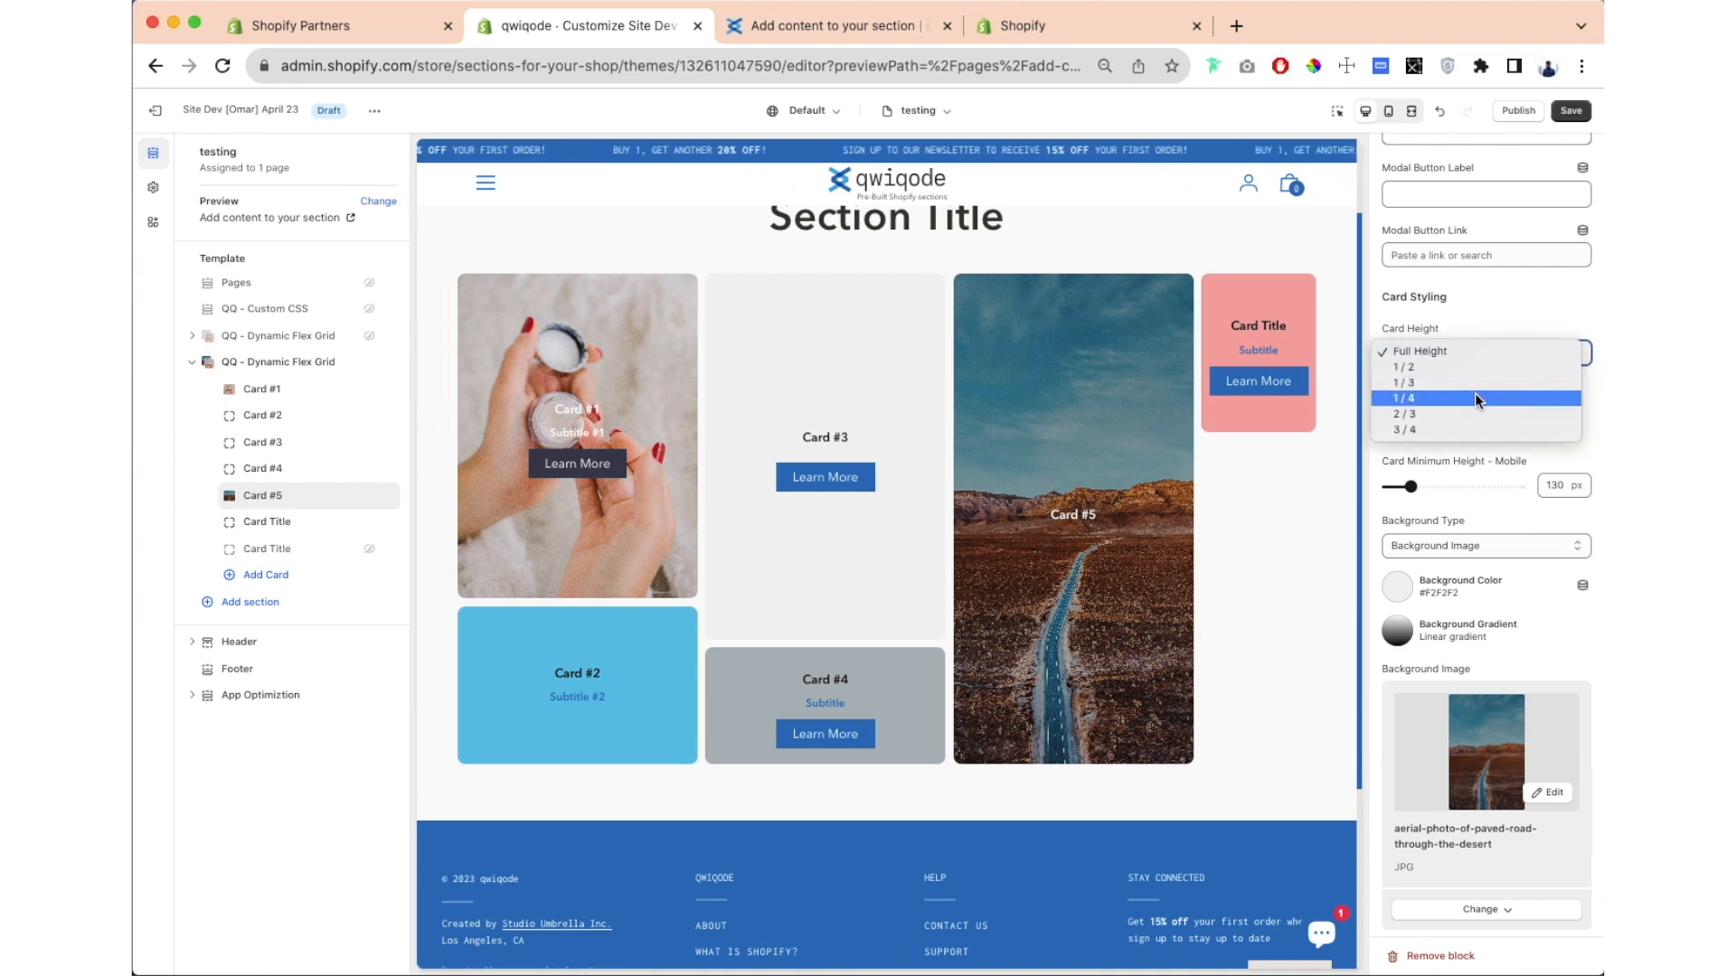
{"action": "left_click", "coordinate": [1478, 365]}
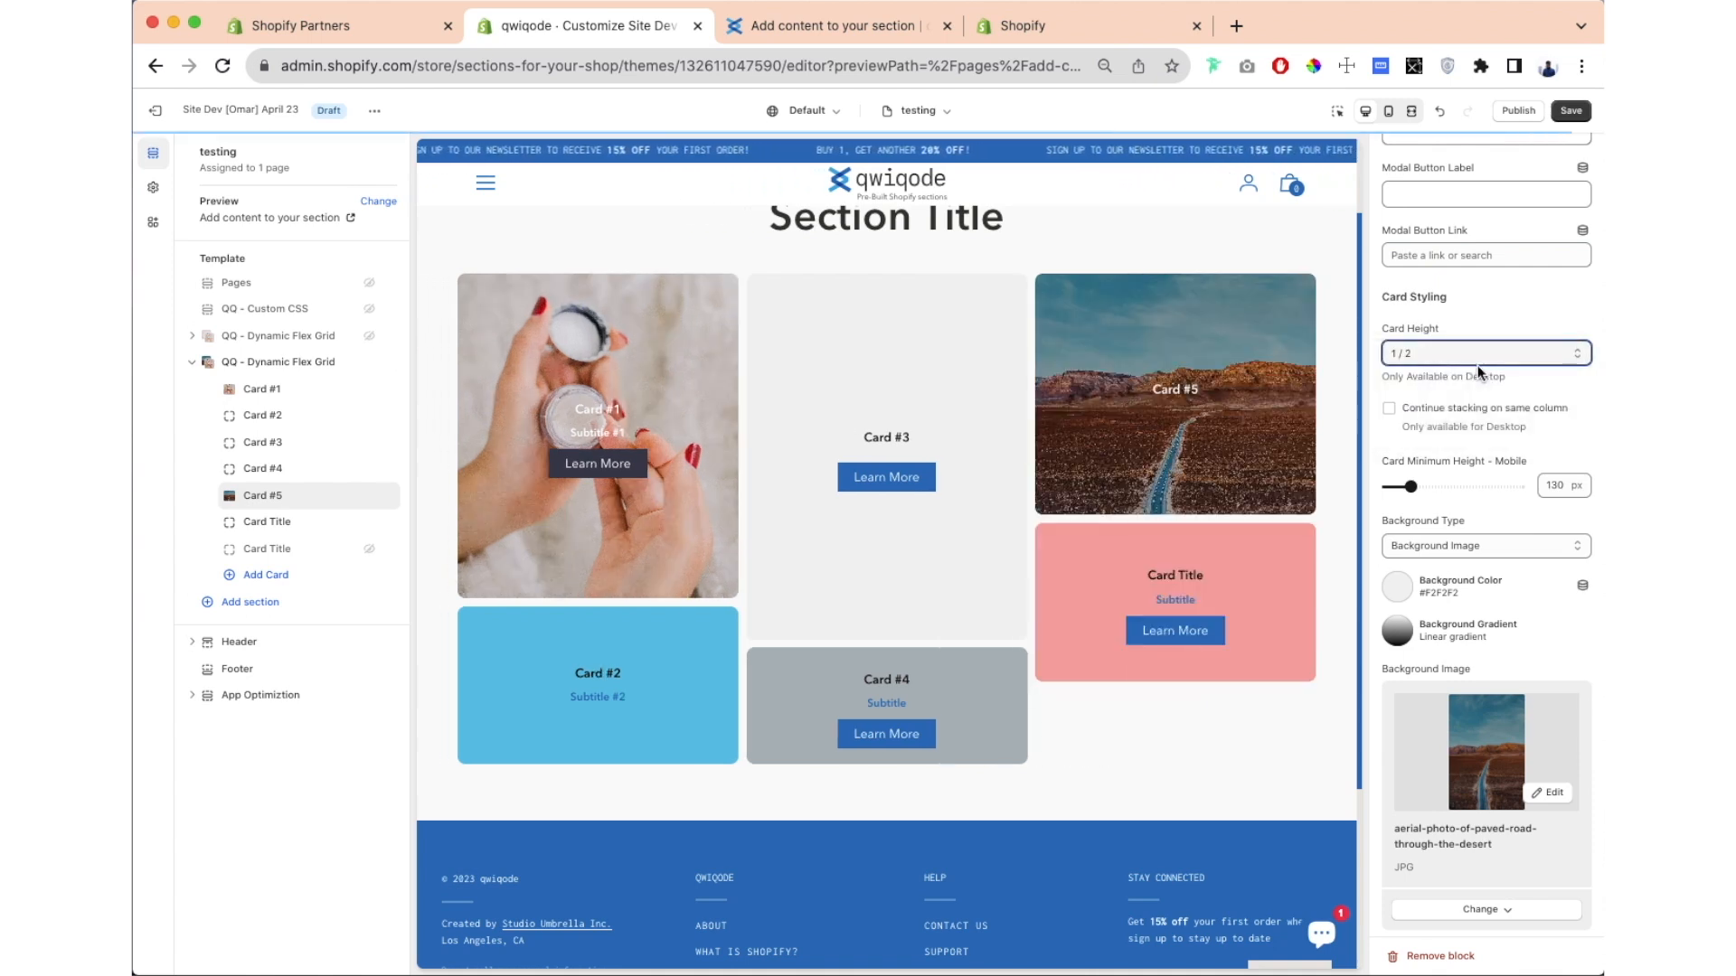
Step: Try a height of 1/2 on the pink sixth card, and settle on 1/4
{"action": "left_click", "coordinate": [272, 521]}
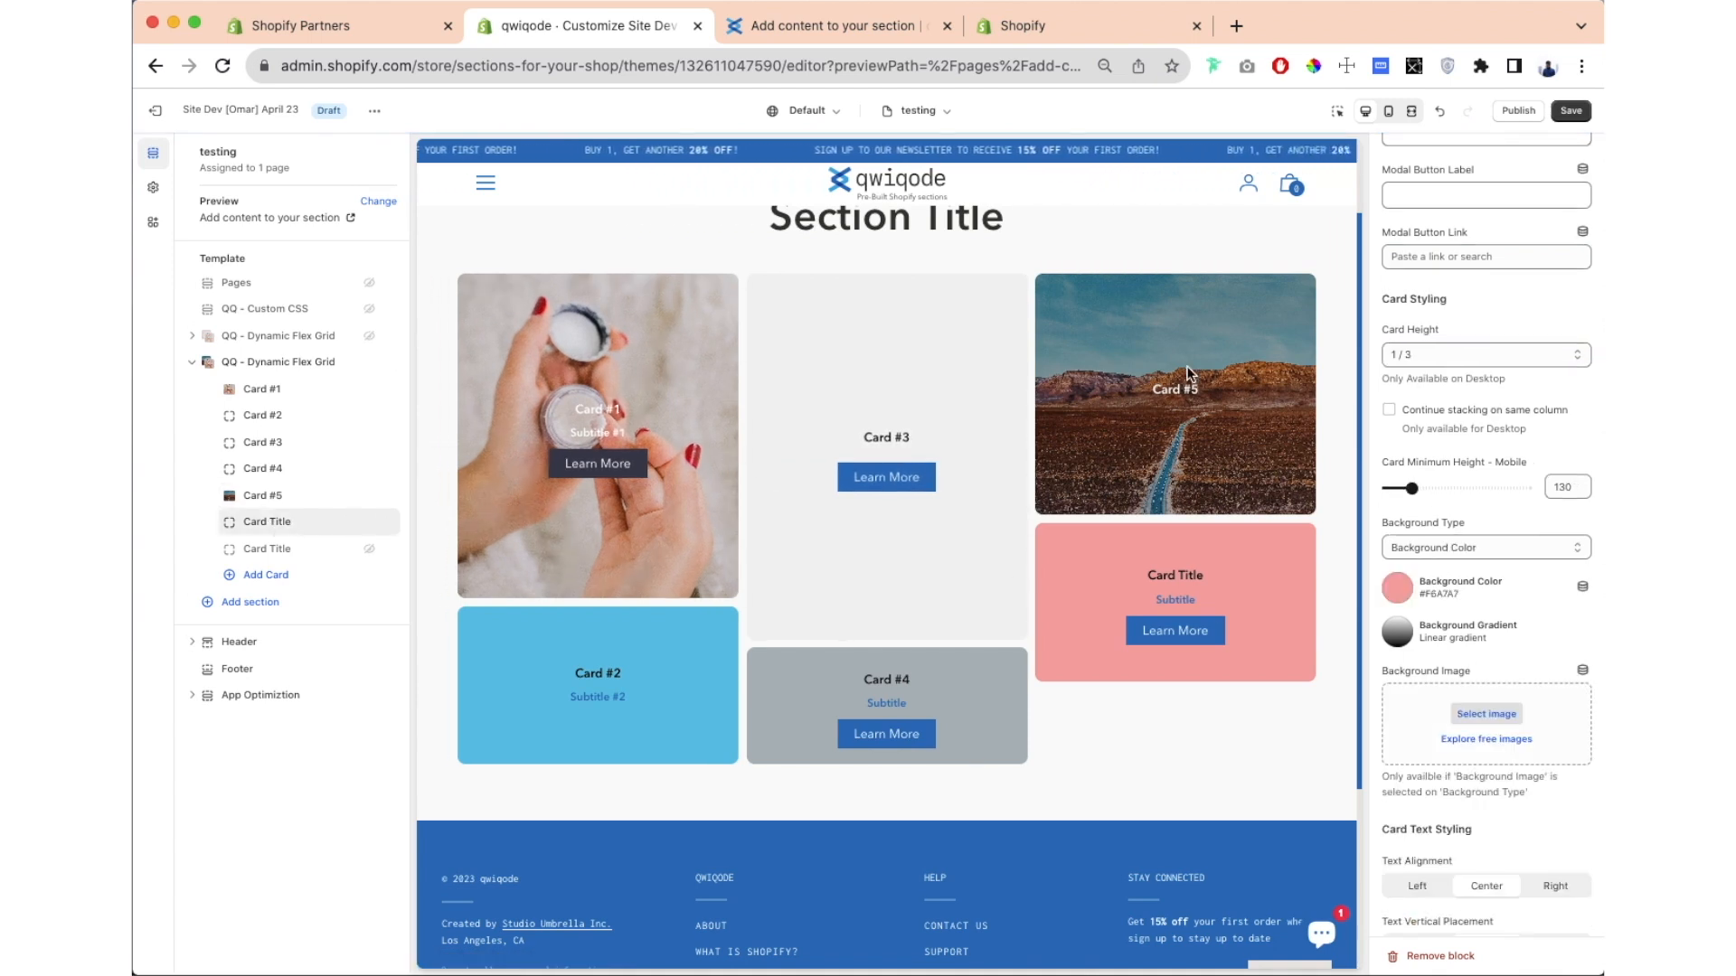
{"action": "left_click", "coordinate": [1482, 355]}
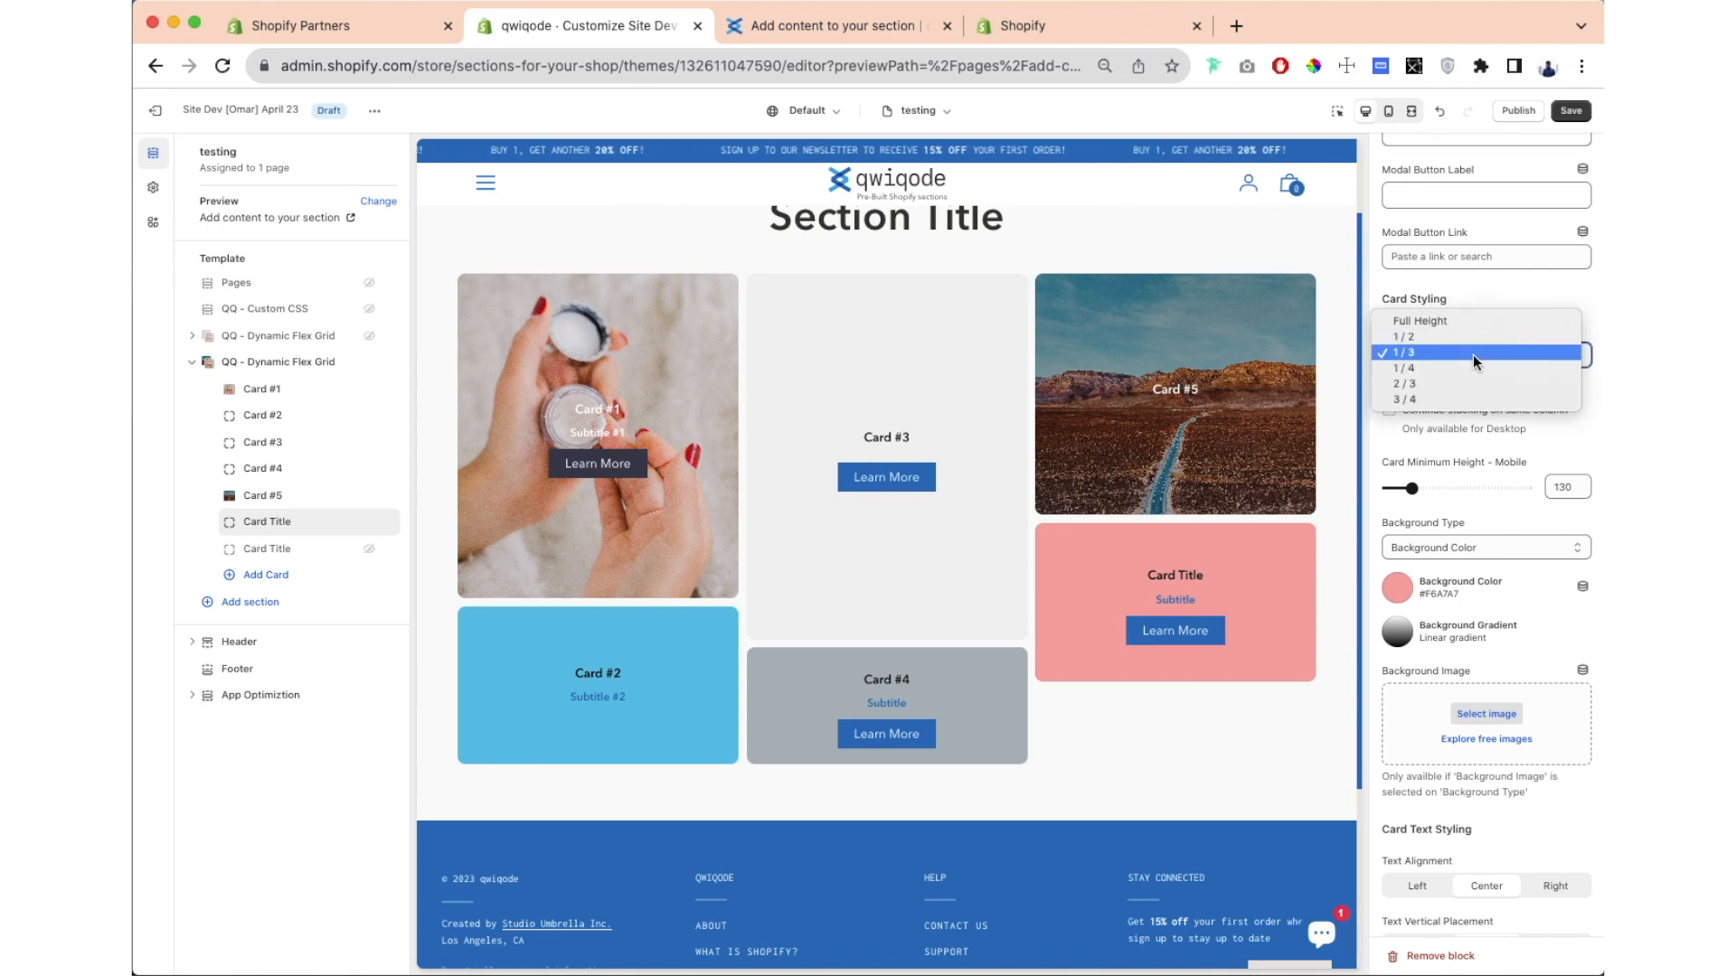
{"action": "left_click", "coordinate": [1478, 337]}
{"action": "left_click", "coordinate": [1457, 357]}
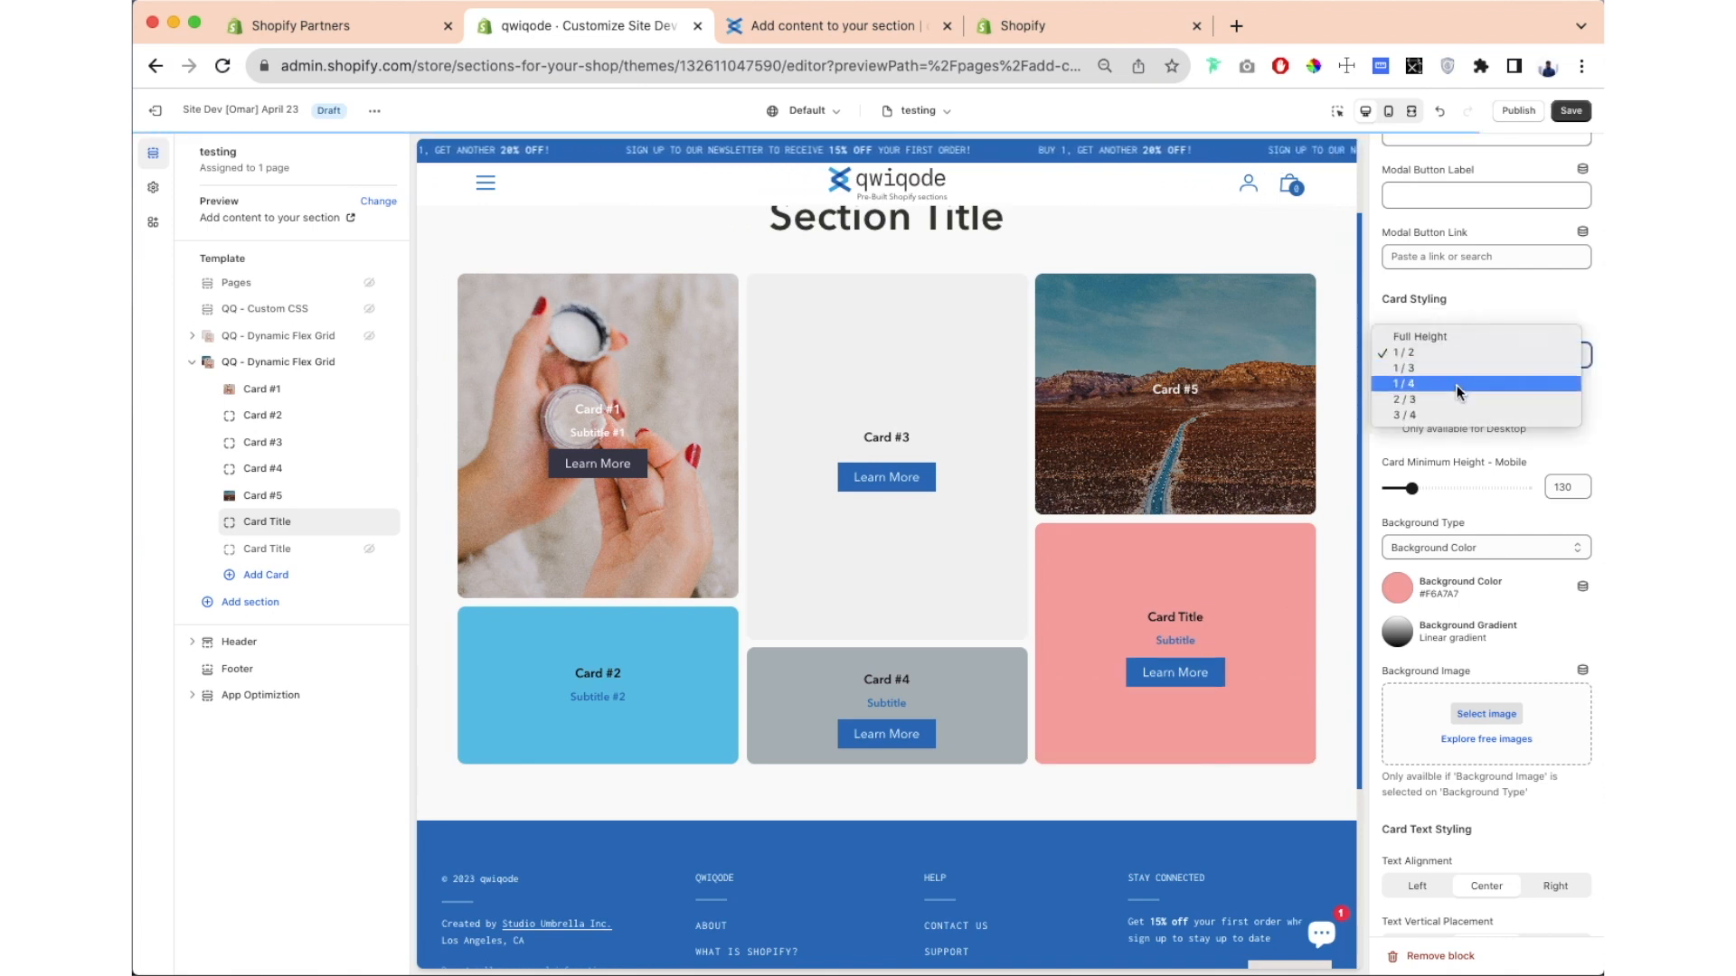
{"action": "left_click", "coordinate": [1457, 384]}
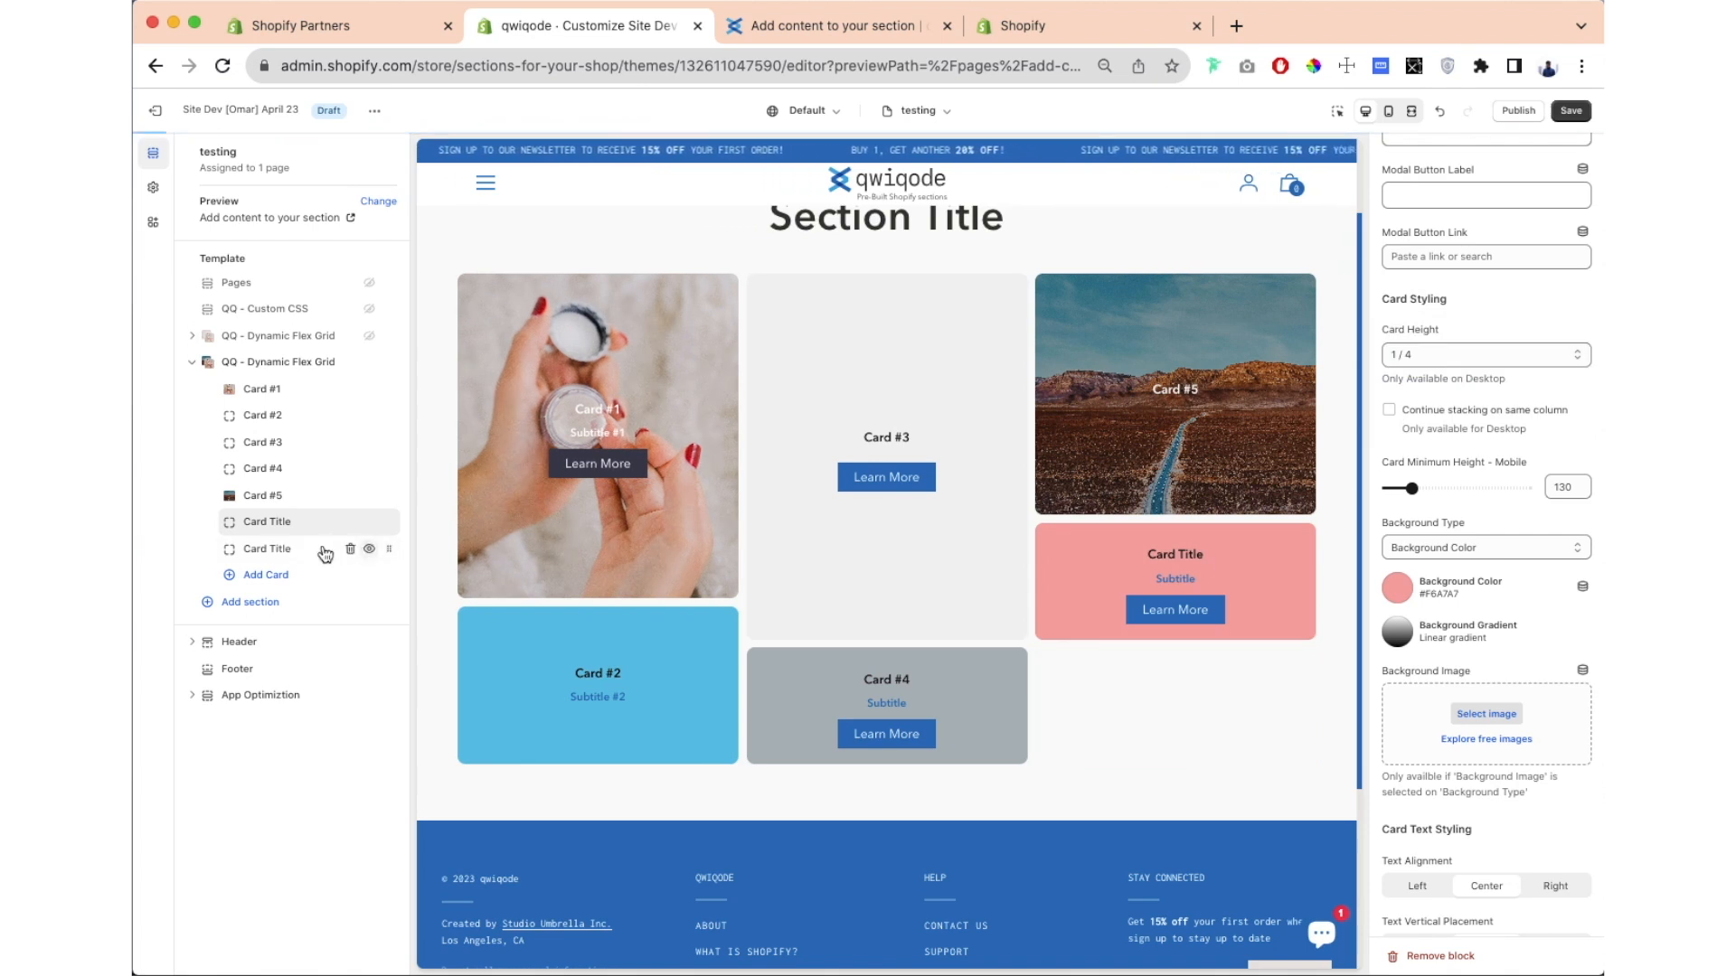
Step: Show the hidden seventh card again and set its height to 1/4
{"action": "left_click", "coordinate": [367, 551]}
{"action": "left_click", "coordinate": [288, 549]}
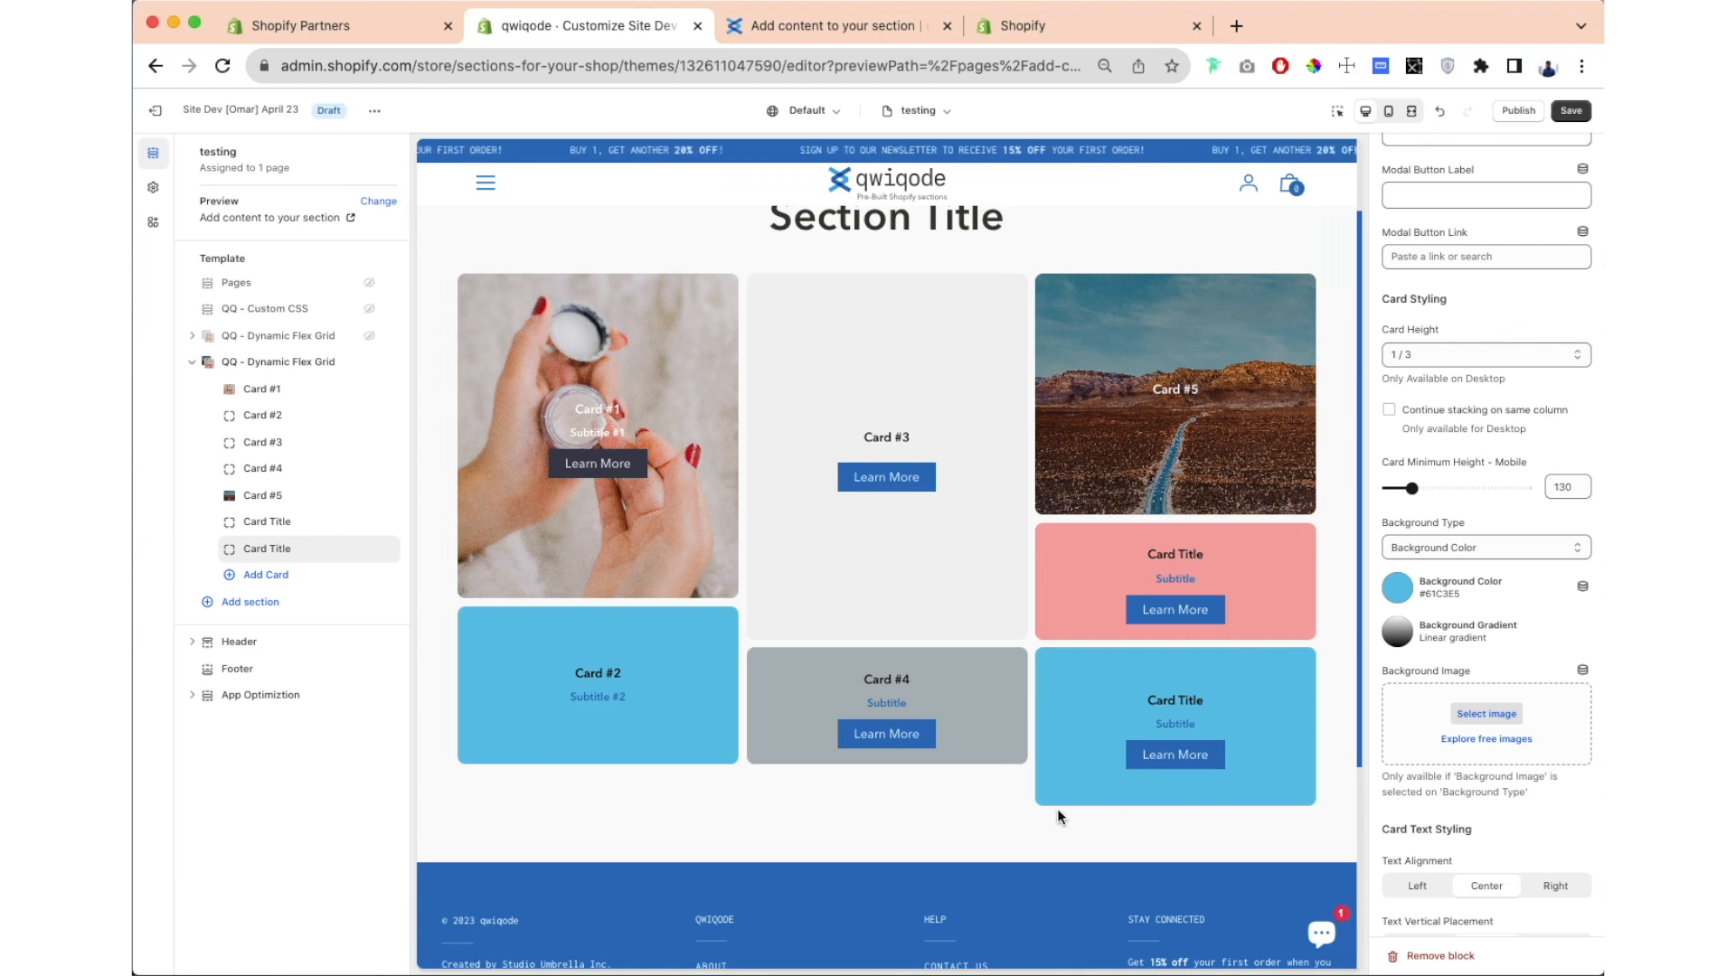
{"action": "left_click", "coordinate": [1444, 362]}
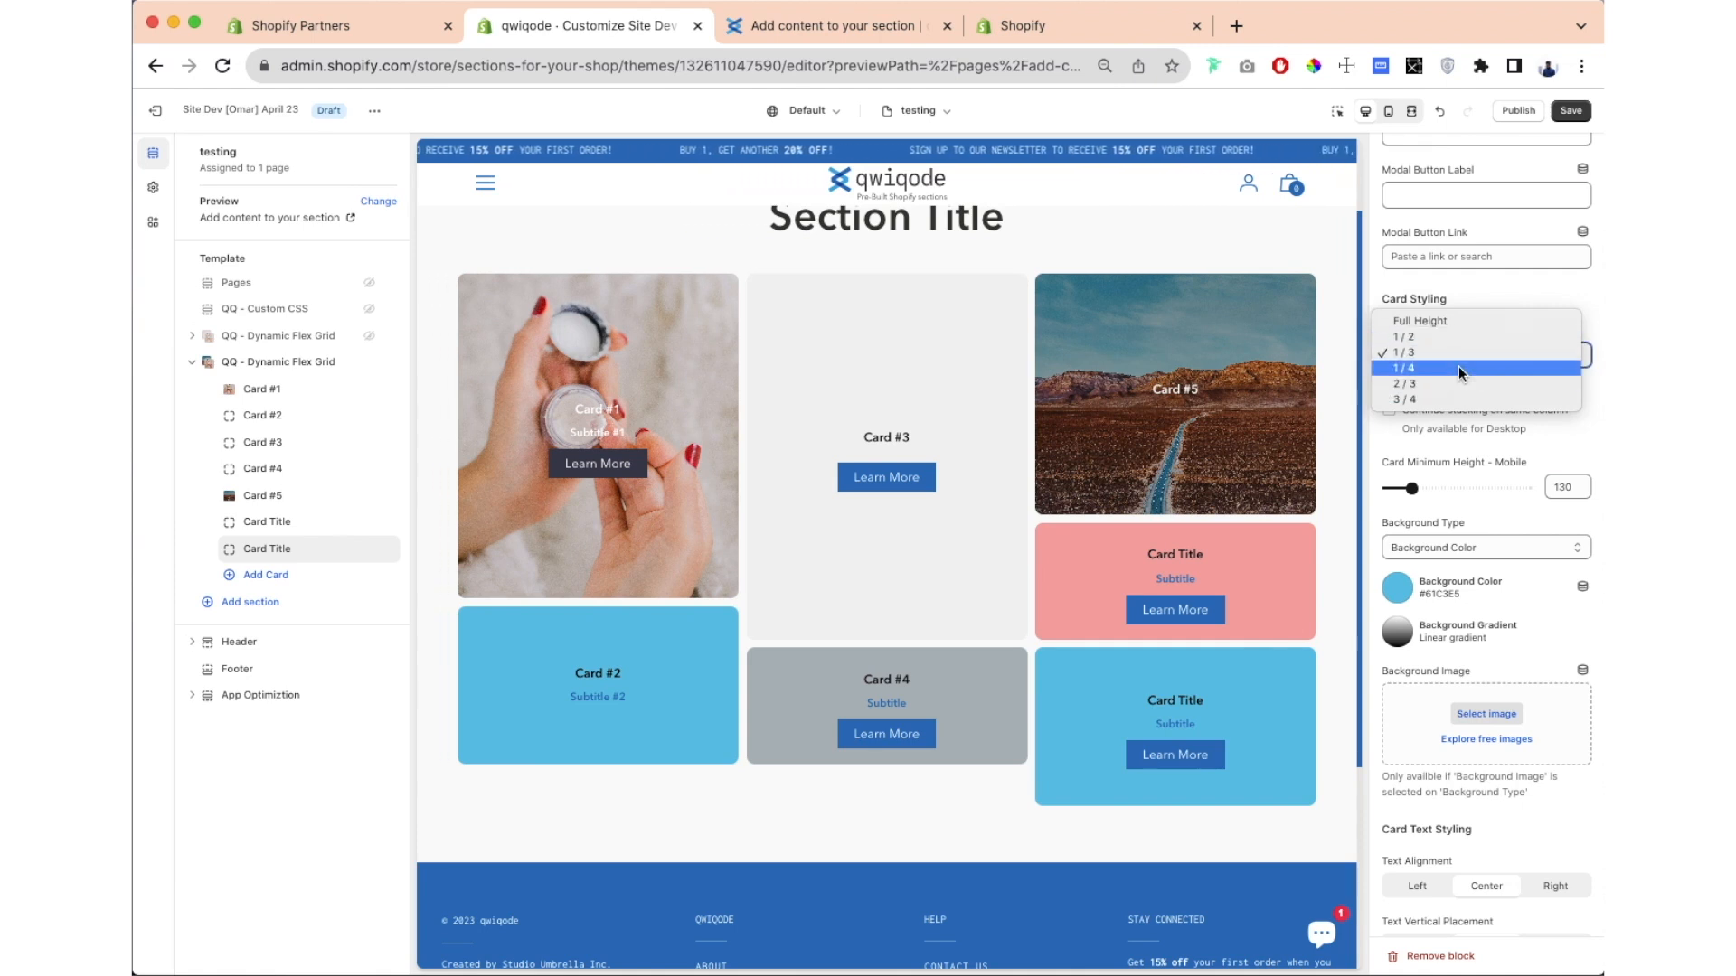
{"action": "left_click", "coordinate": [1457, 366]}
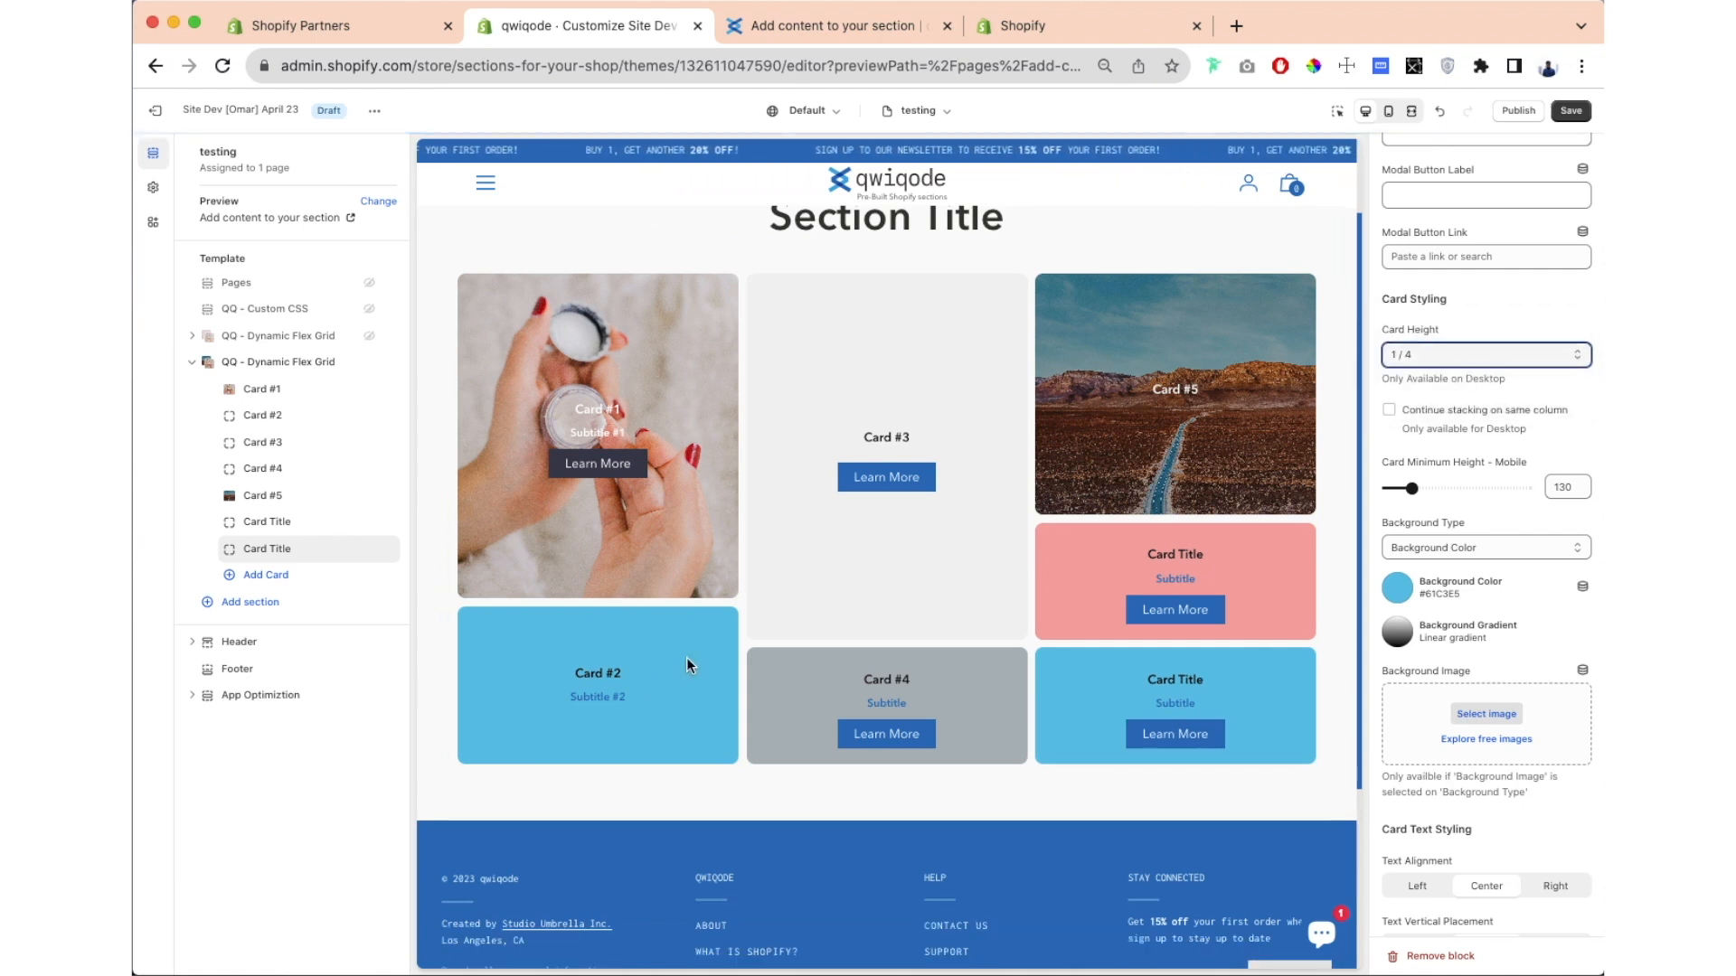
Step: Set the desktop gap between rows and the gap between columns of the visible Dynamic Flex Grid section to 24 px each
{"action": "left_click", "coordinate": [281, 363]}
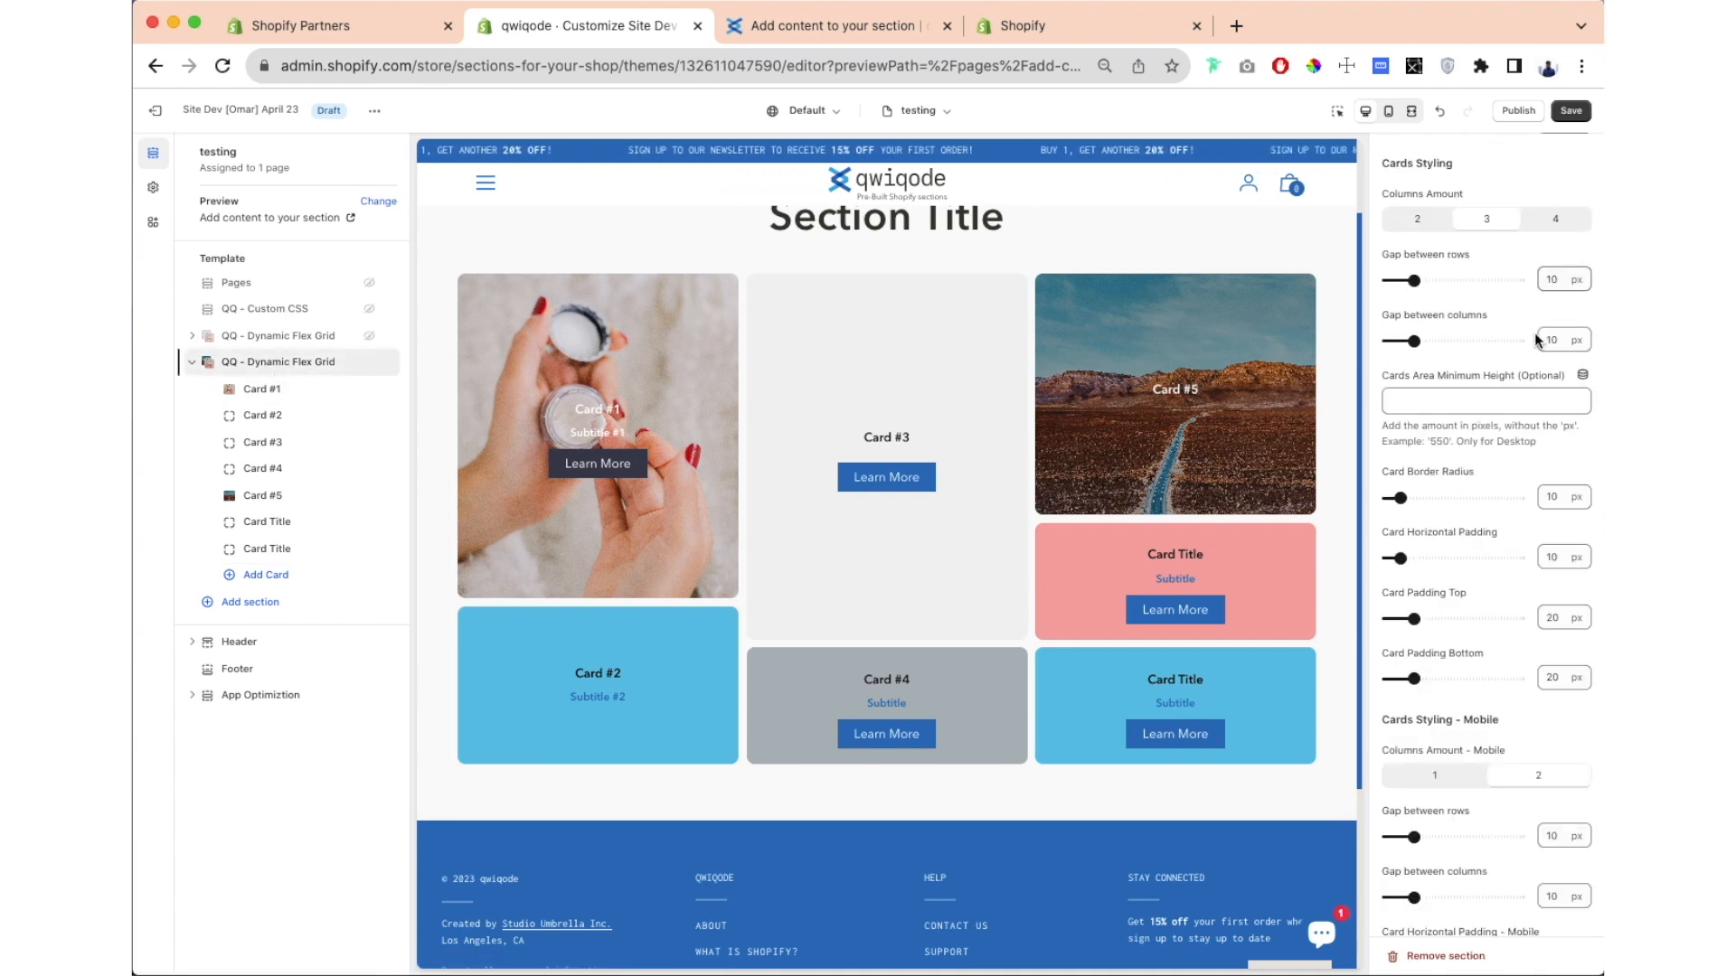
{"action": "mouse_move", "coordinate": [1476, 257]}
{"action": "left_mouse_down"}
{"action": "mouse_move", "coordinate": [1380, 255]}
{"action": "mouse_move", "coordinate": [1450, 280]}
{"action": "left_mouse_up"}
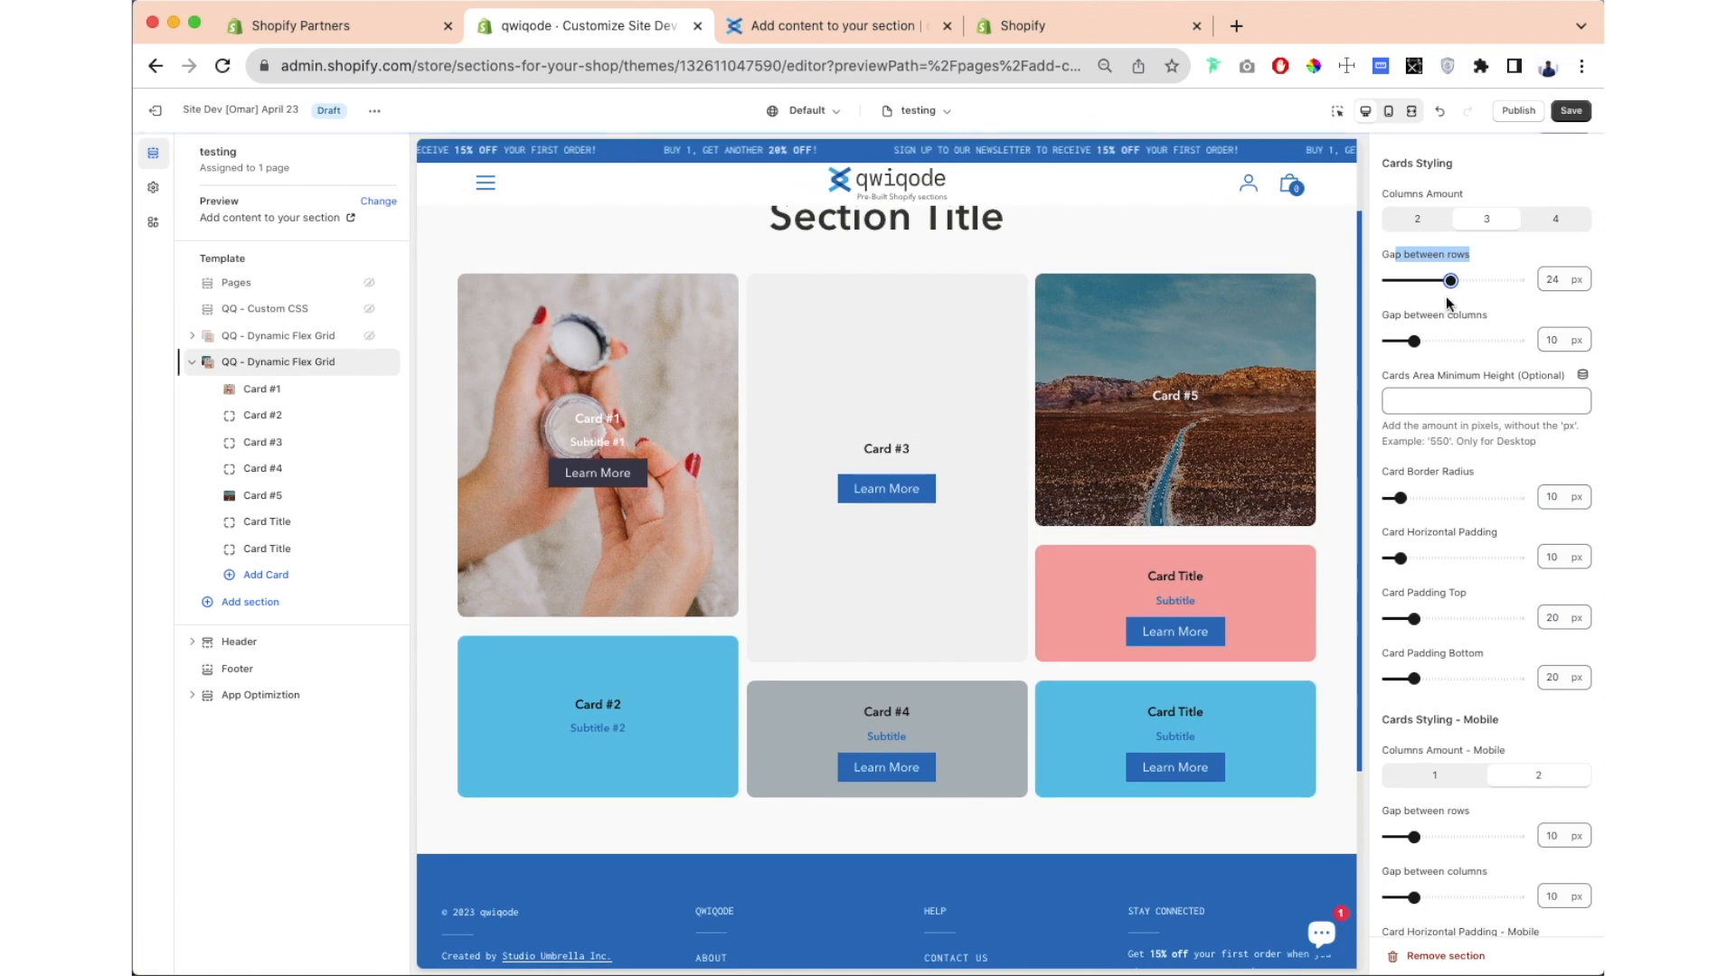
{"action": "left_click_drag", "start_coordinate": [1415, 342], "coordinate": [1450, 342]}
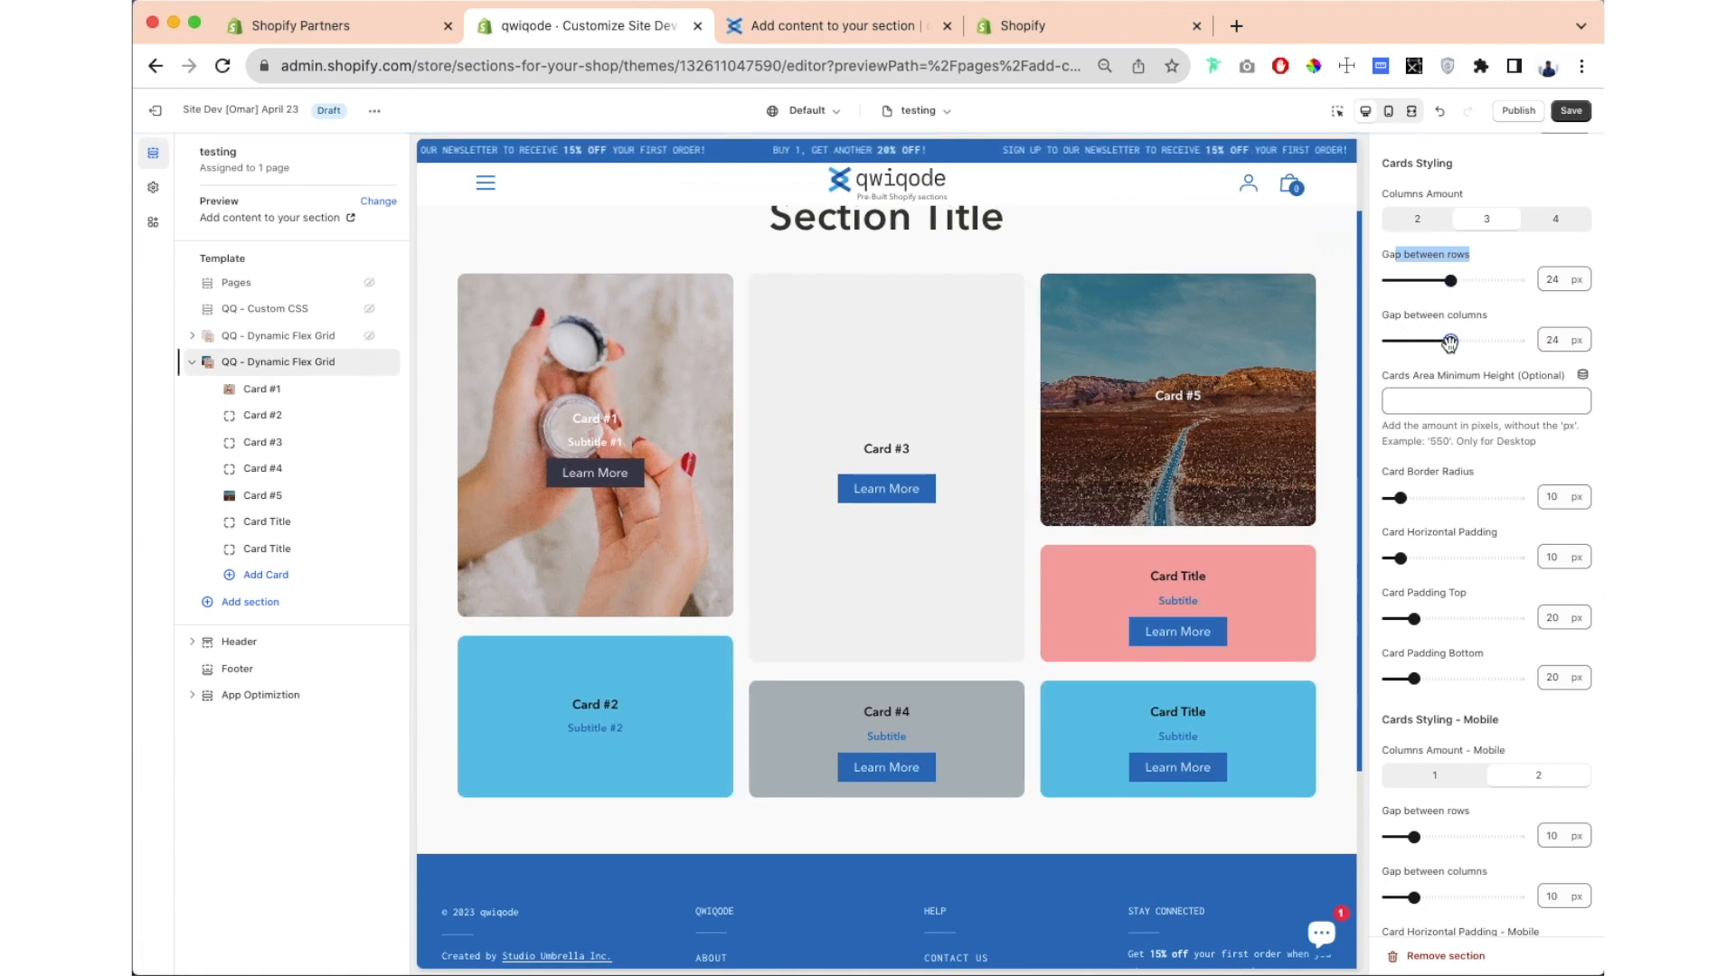
Step: Change Card #3's background color to the yellow #FAE115
{"action": "left_click", "coordinate": [258, 442]}
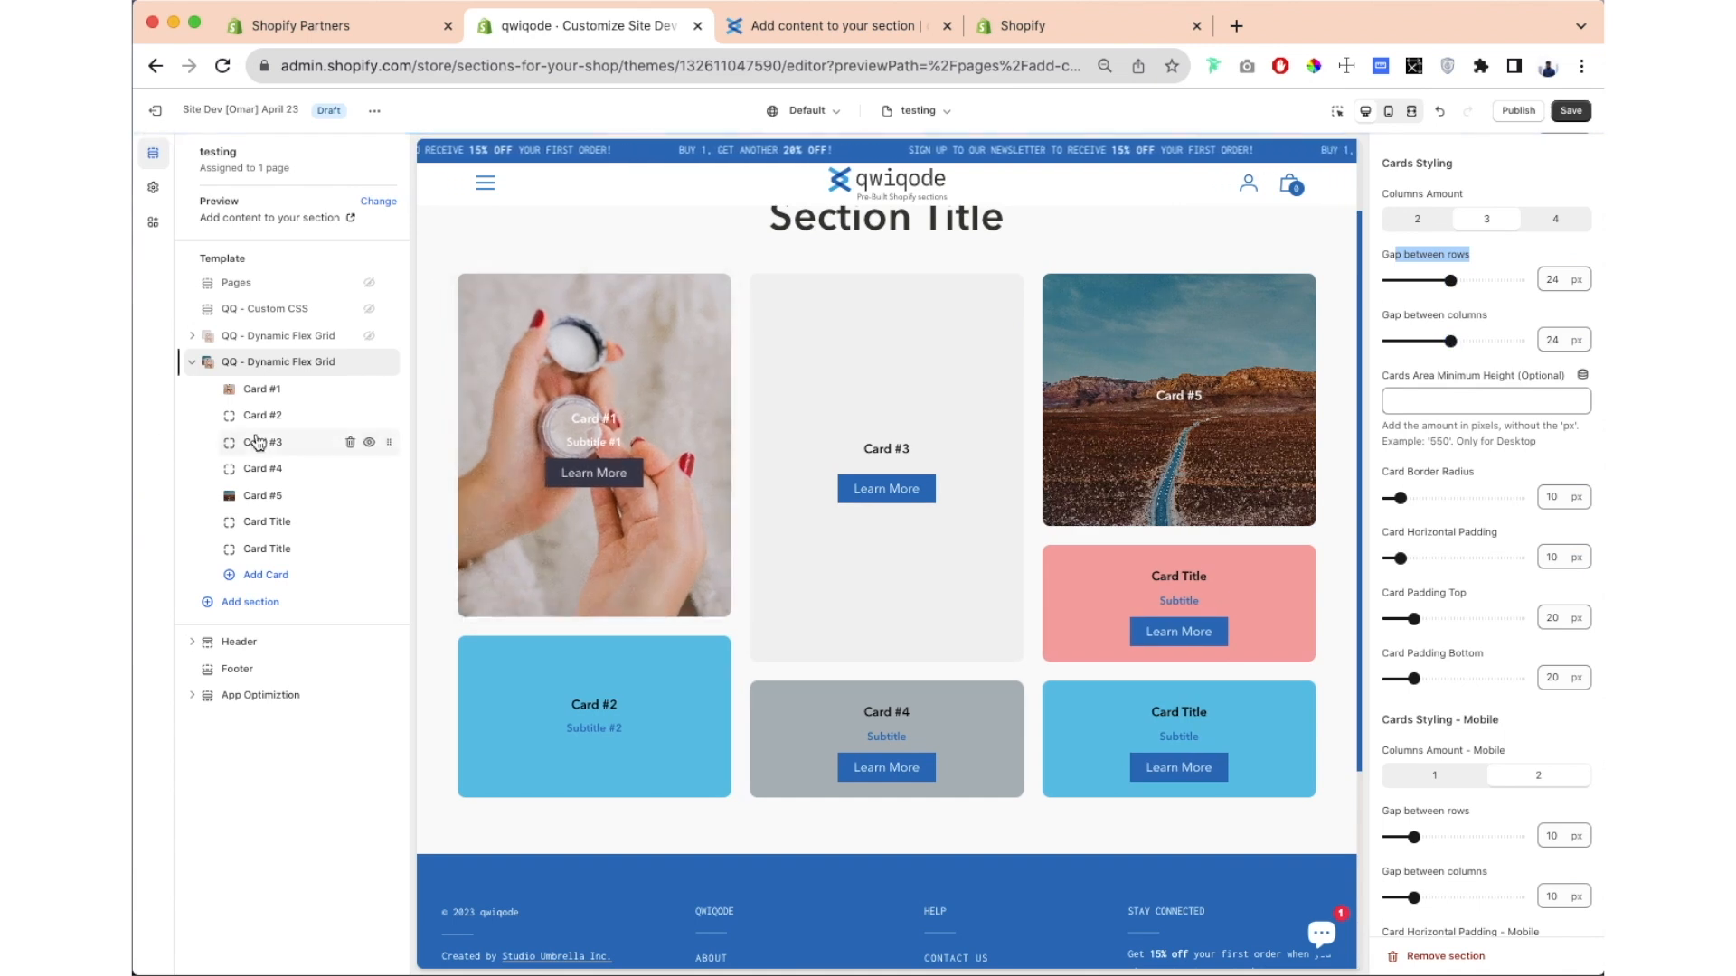
{"action": "scroll", "coordinate": [1404, 497], "scroll_direction": "down", "scroll_amount": 10}
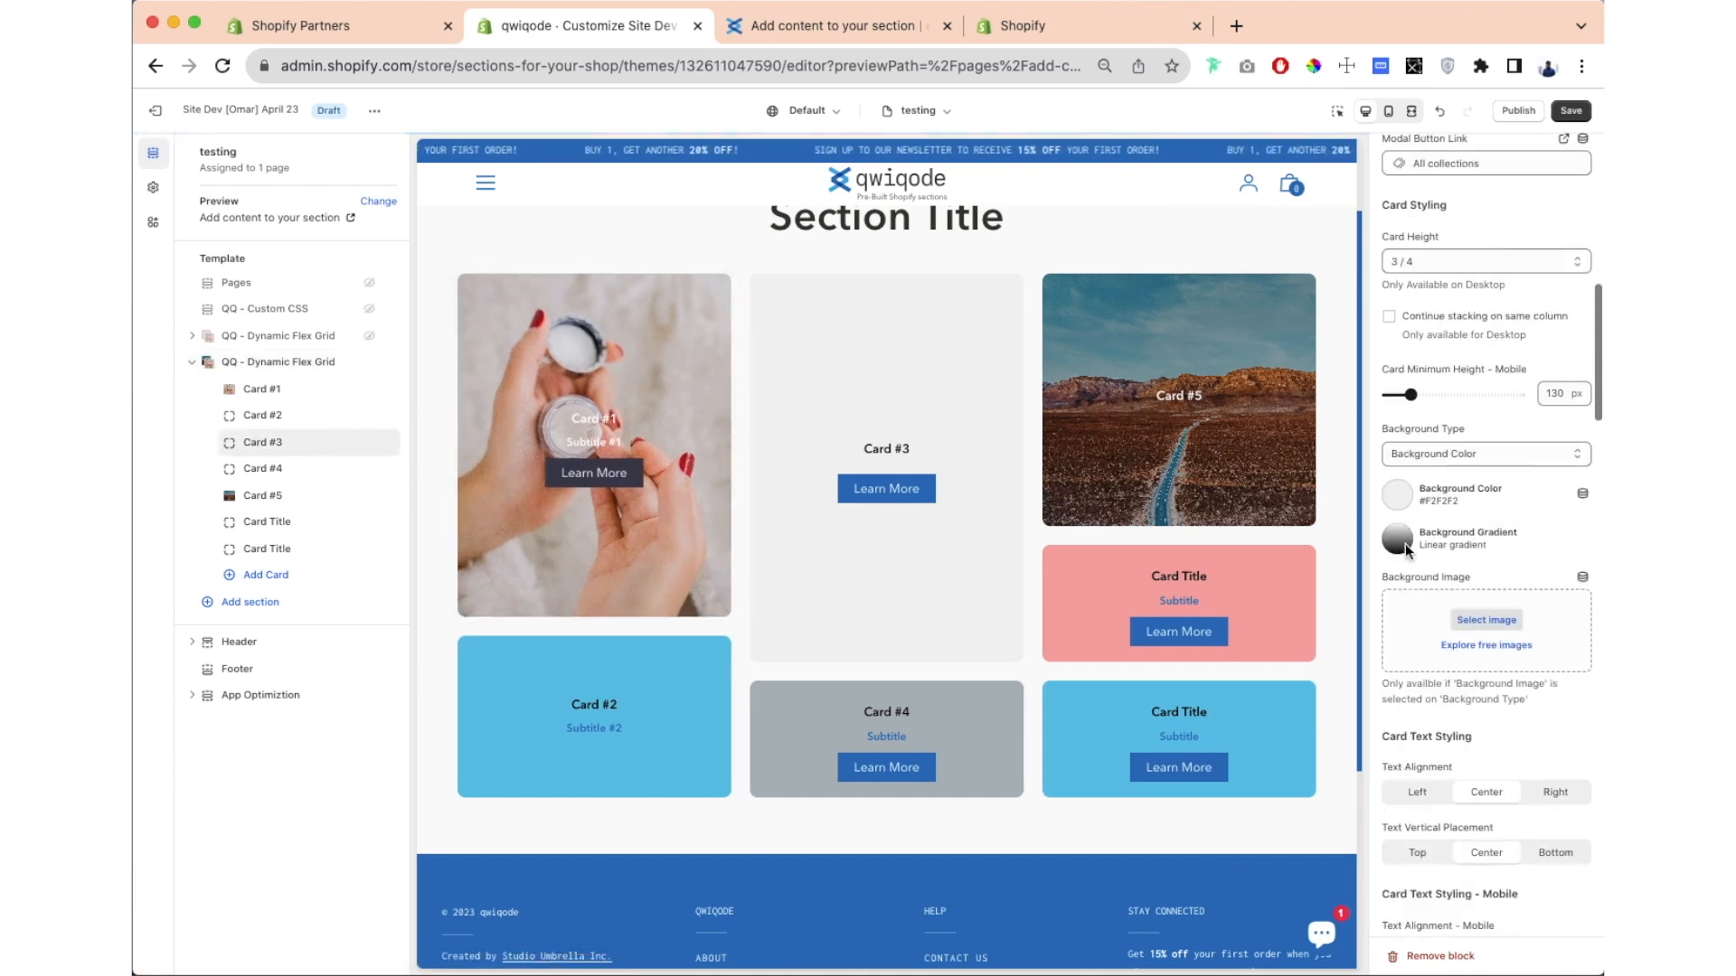
{"action": "left_click", "coordinate": [1398, 496]}
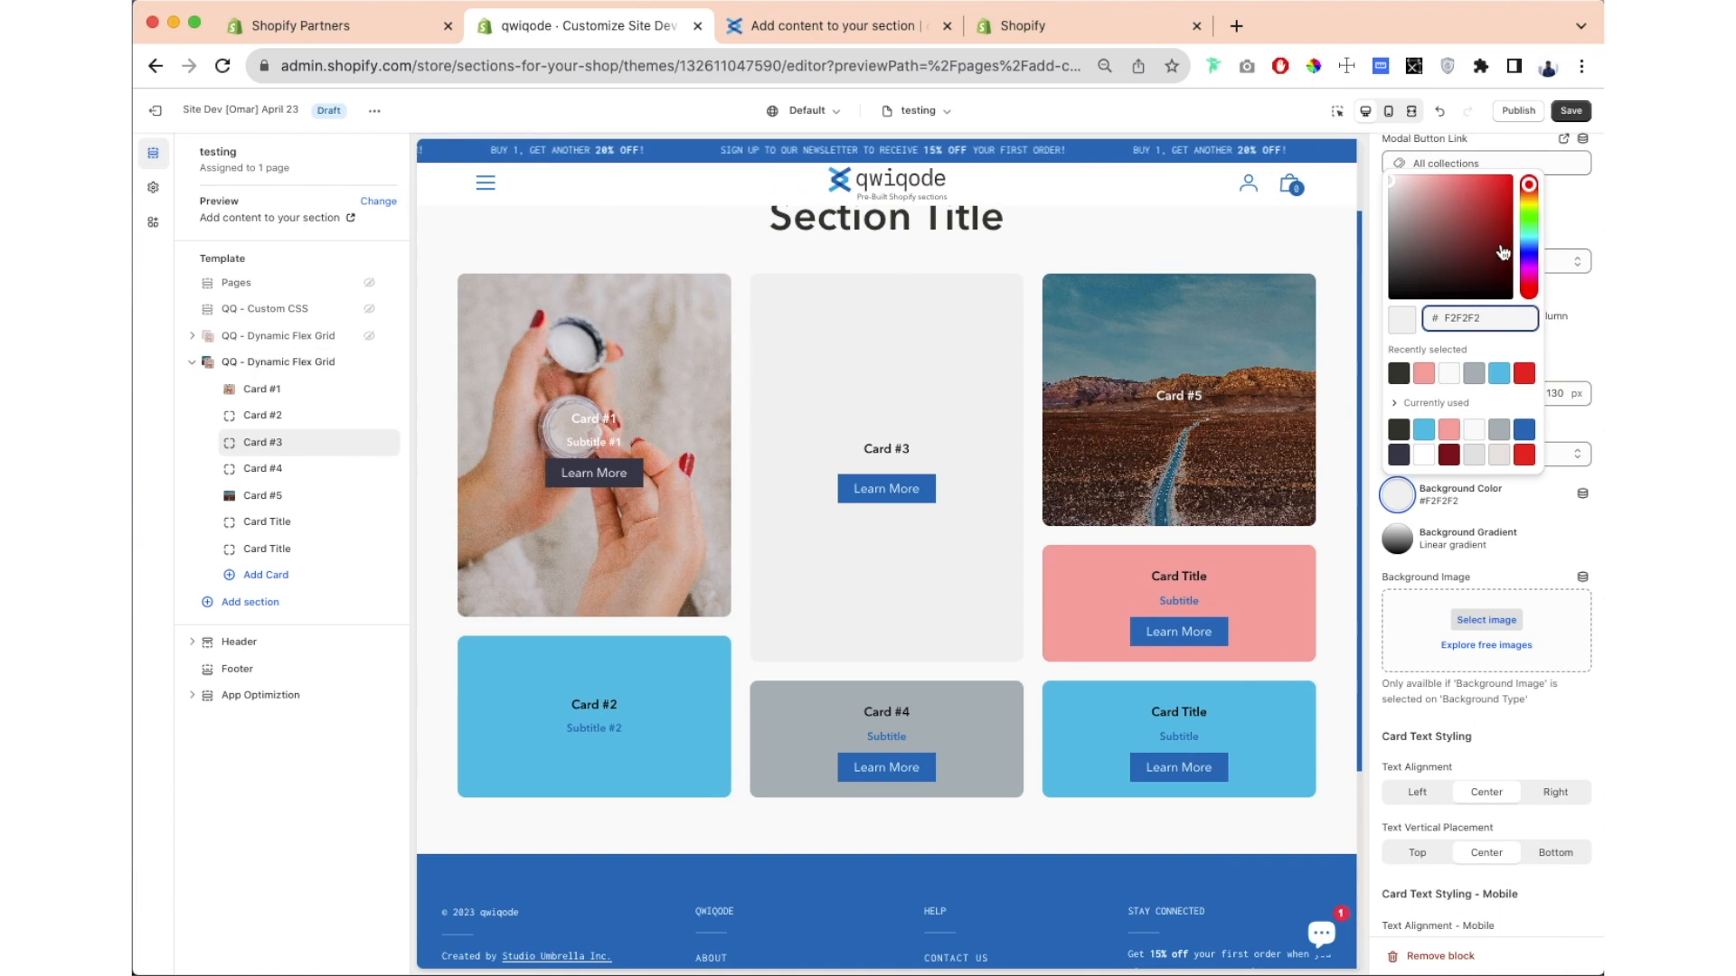
{"action": "left_click_drag", "start_coordinate": [1531, 212], "coordinate": [1508, 179]}
{"action": "left_click", "coordinate": [1380, 390]}
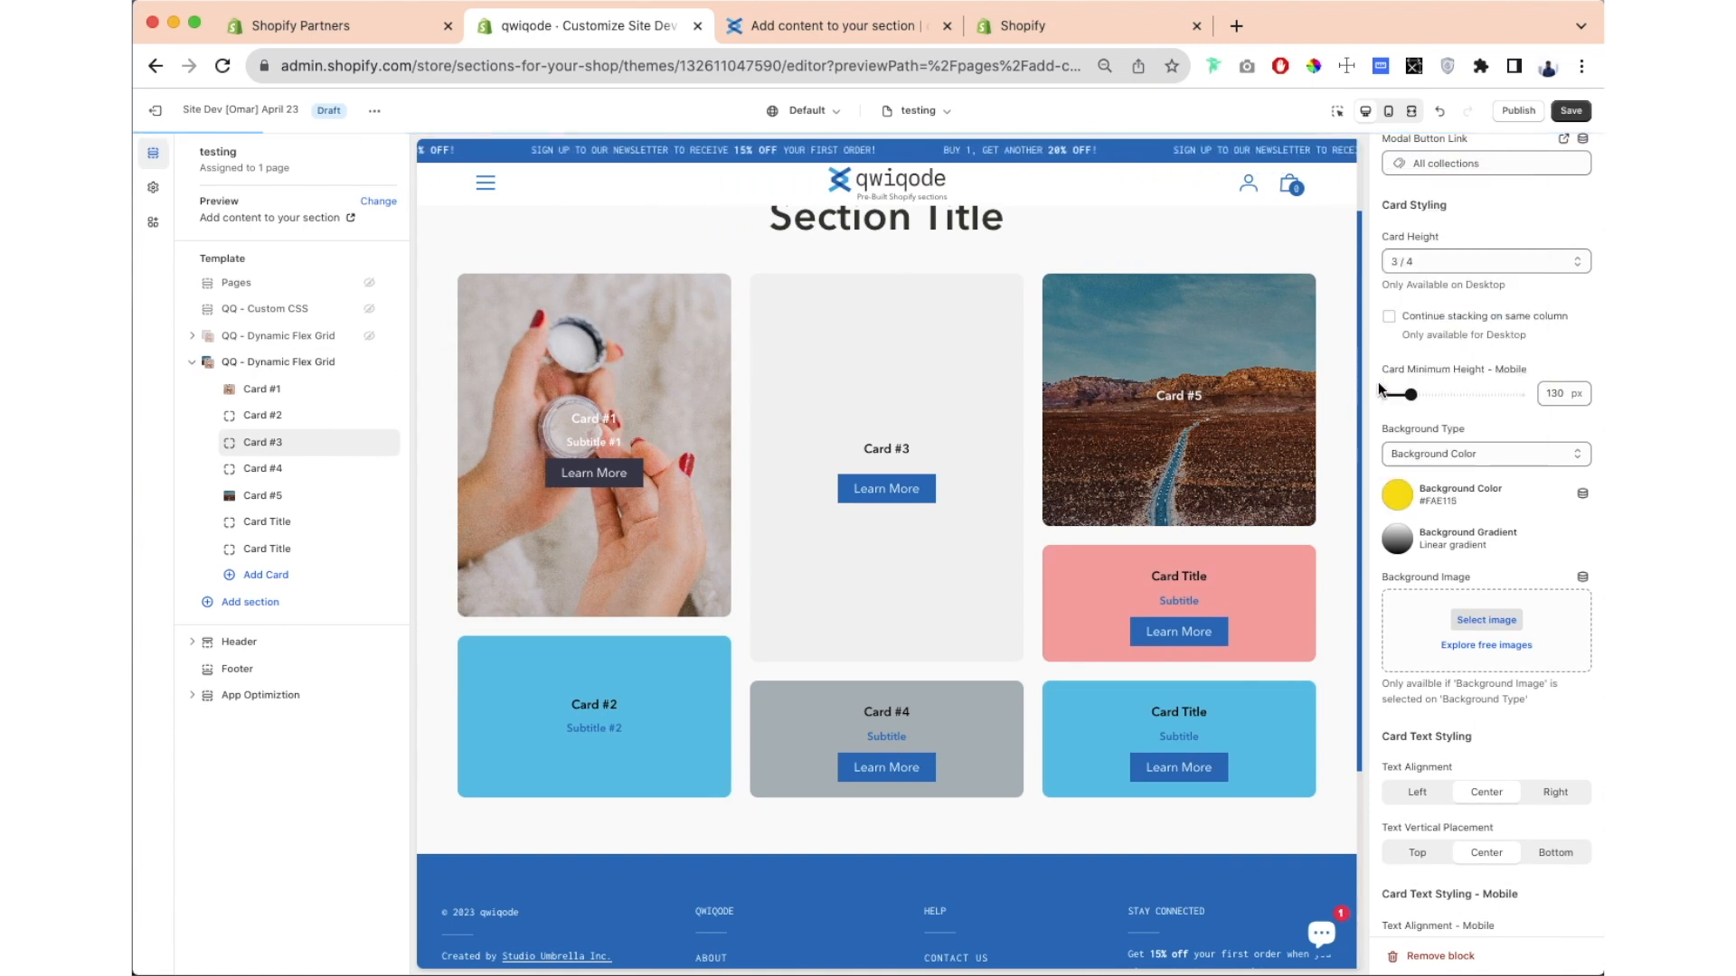
Step: Try cards area minimum heights of 700 and 900 for the visible Dynamic Flex Grid section, and settle on 780
{"action": "left_click", "coordinate": [278, 362]}
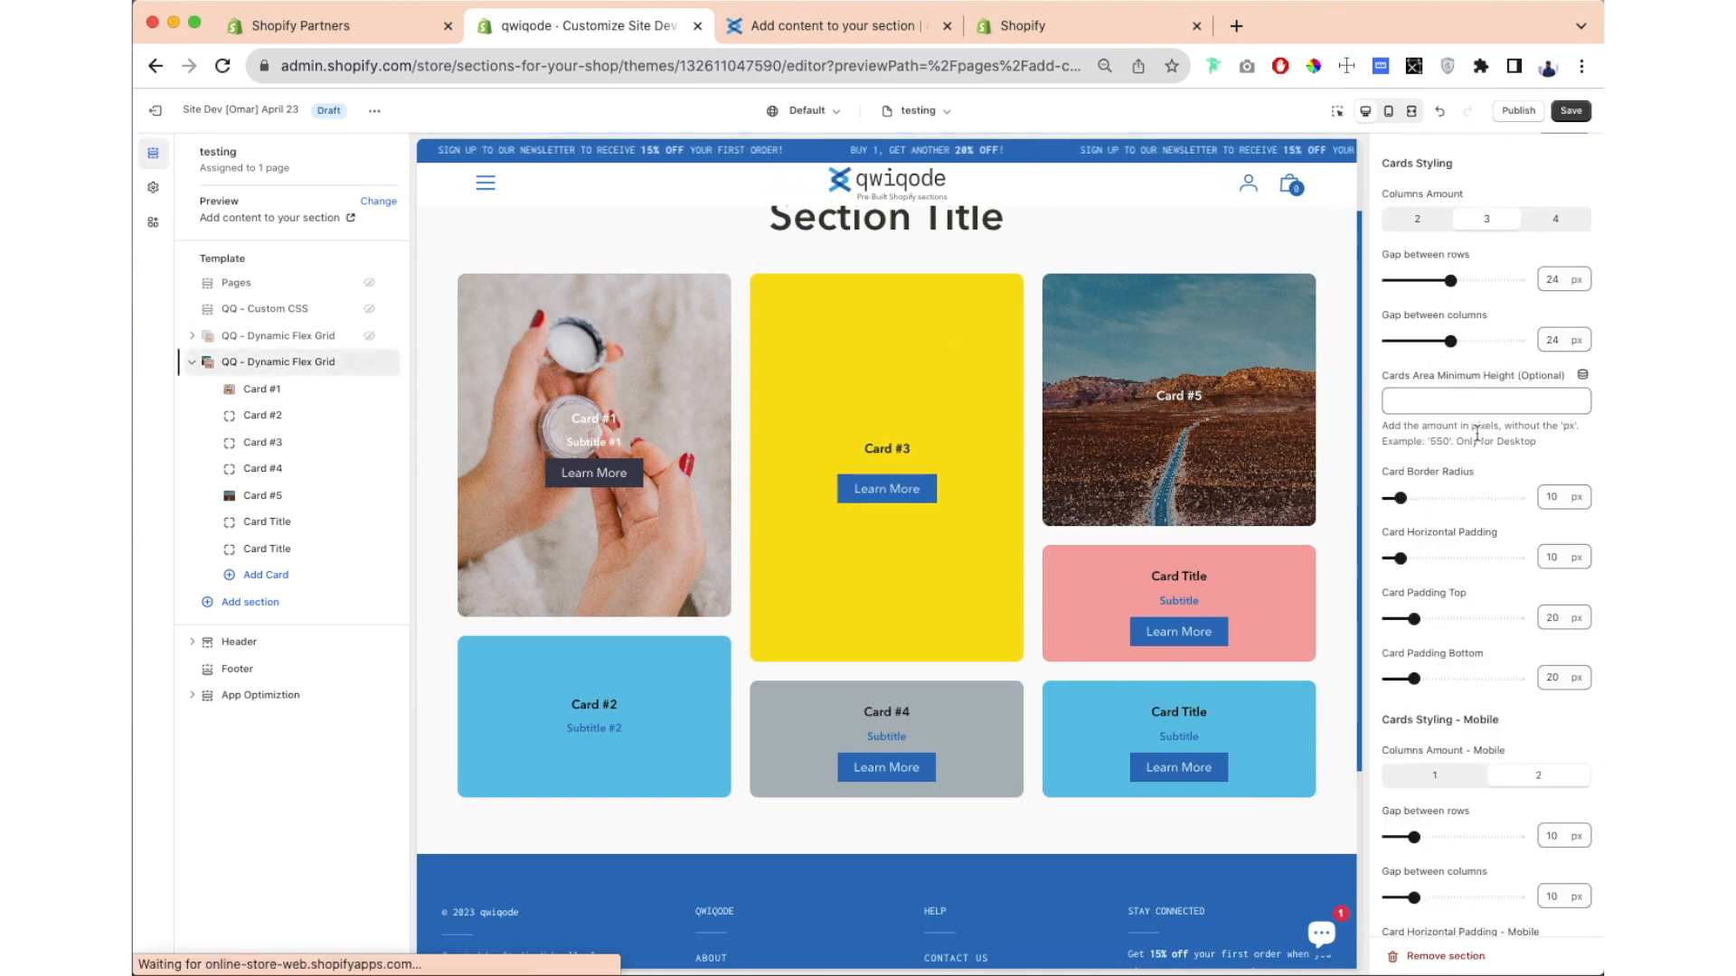
{"action": "scroll", "coordinate": [1455, 455], "scroll_direction": "down", "scroll_amount": 5}
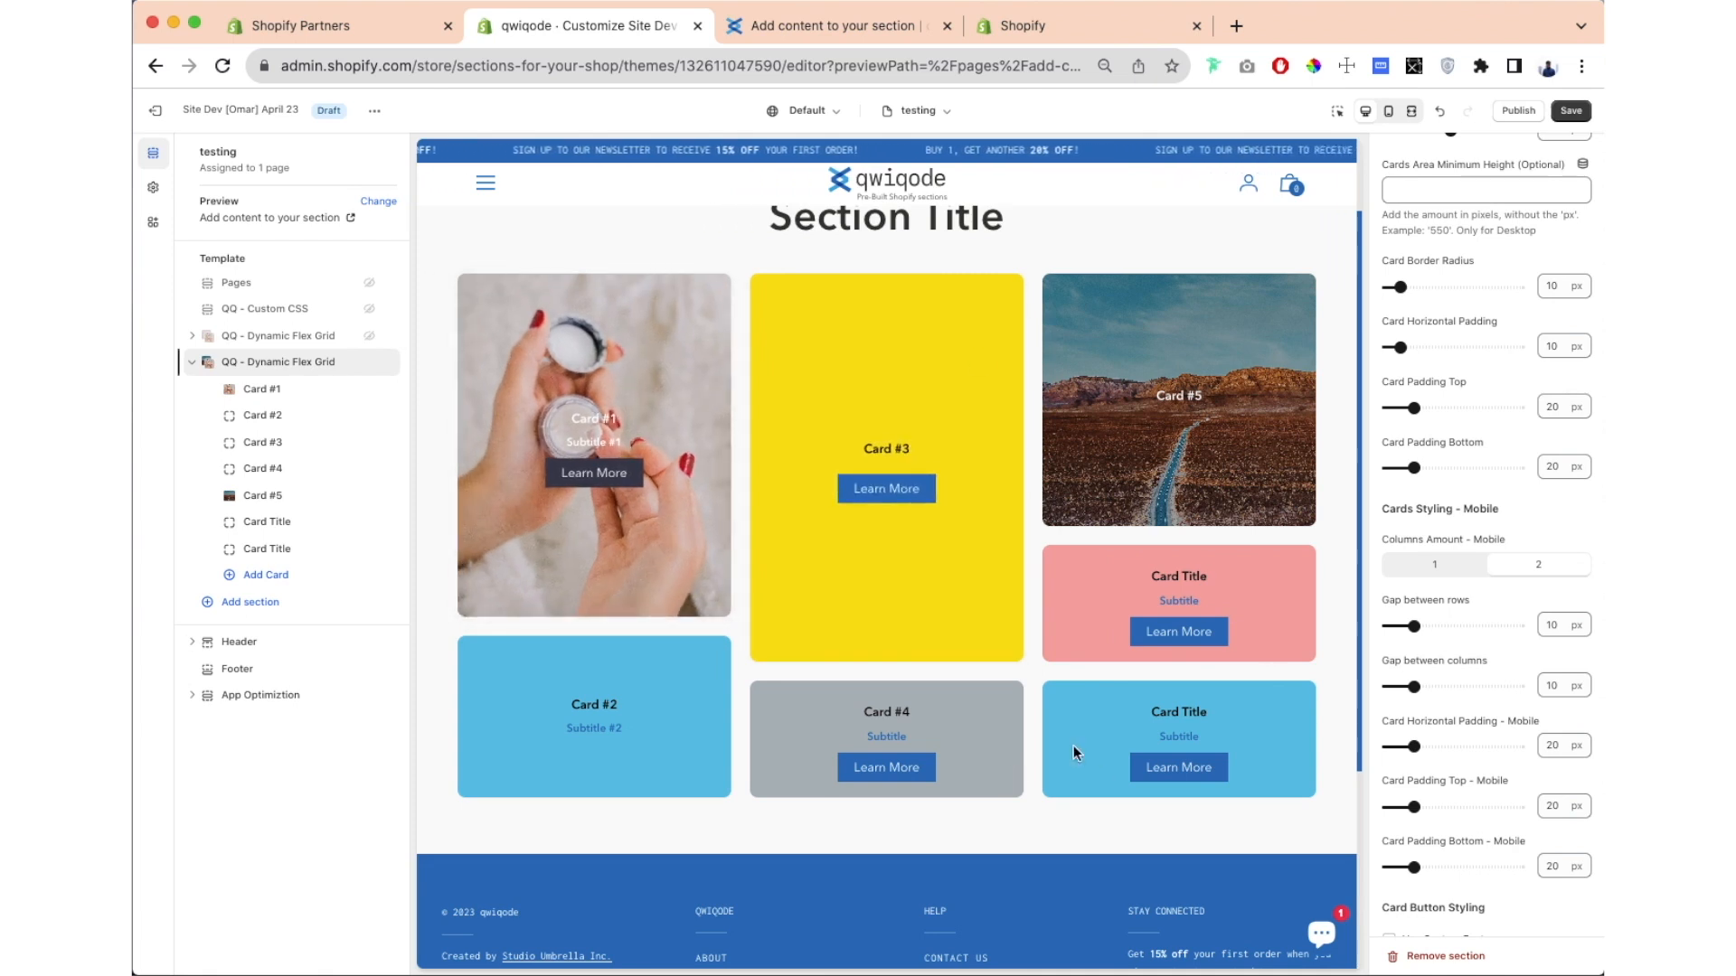
{"action": "left_click", "coordinate": [1467, 180]}
{"action": "type", "text": "70"}
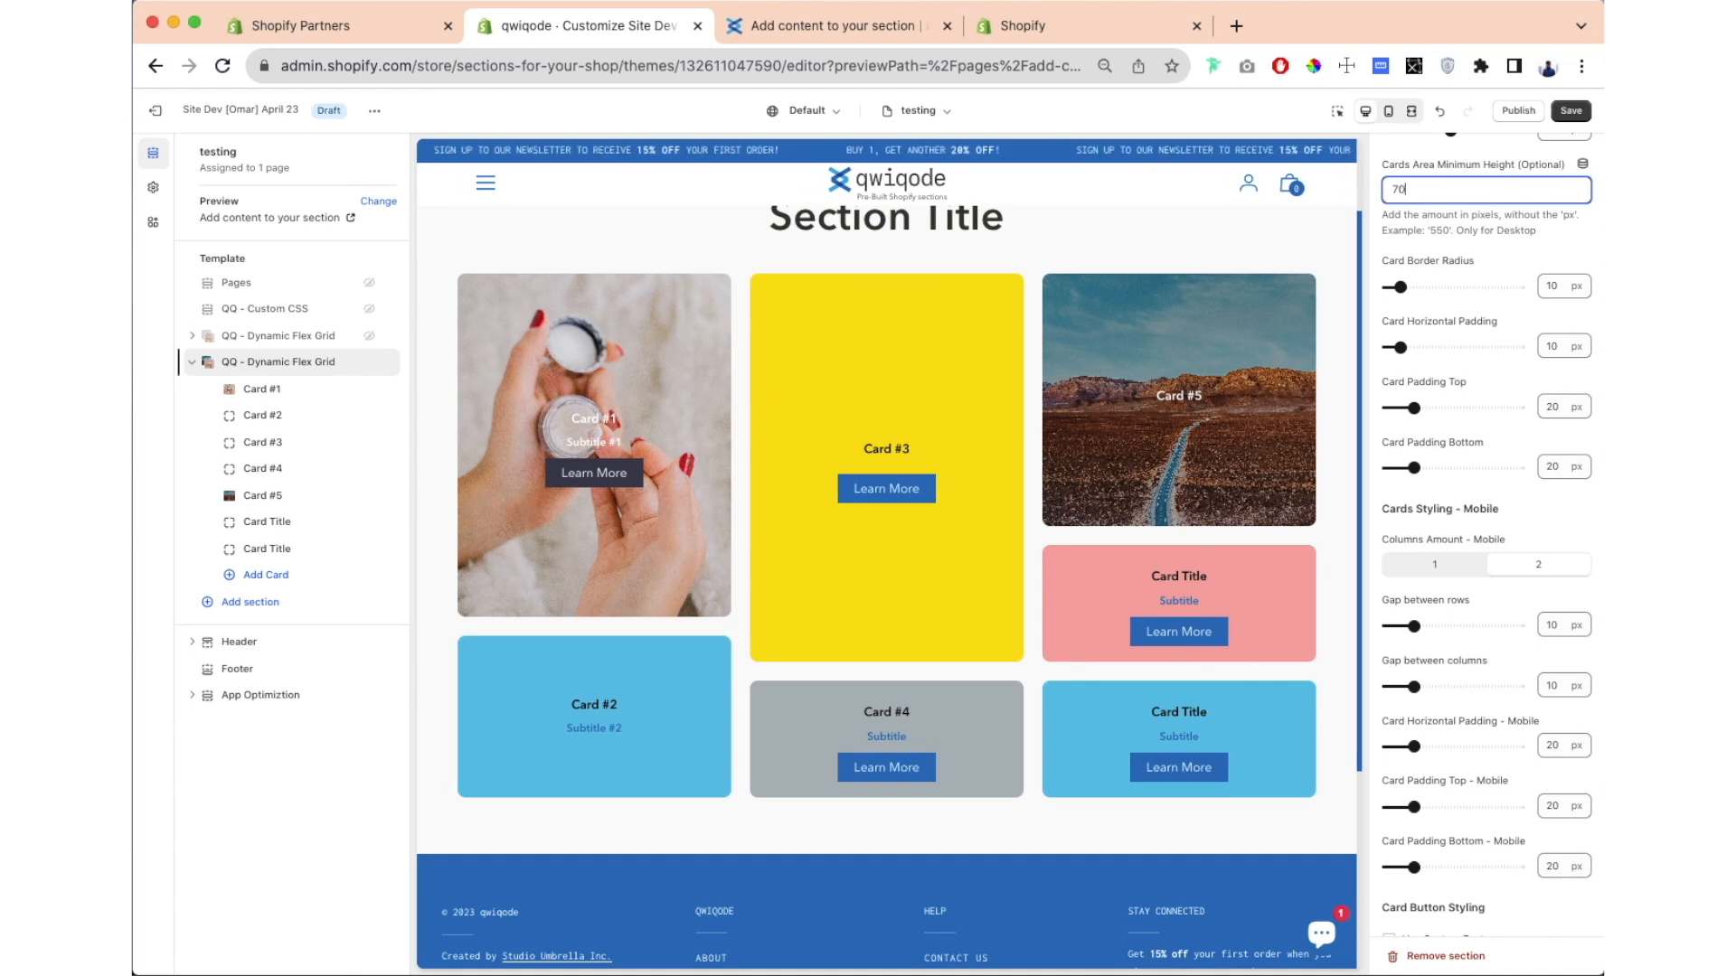
{"action": "type", "text": "0"}
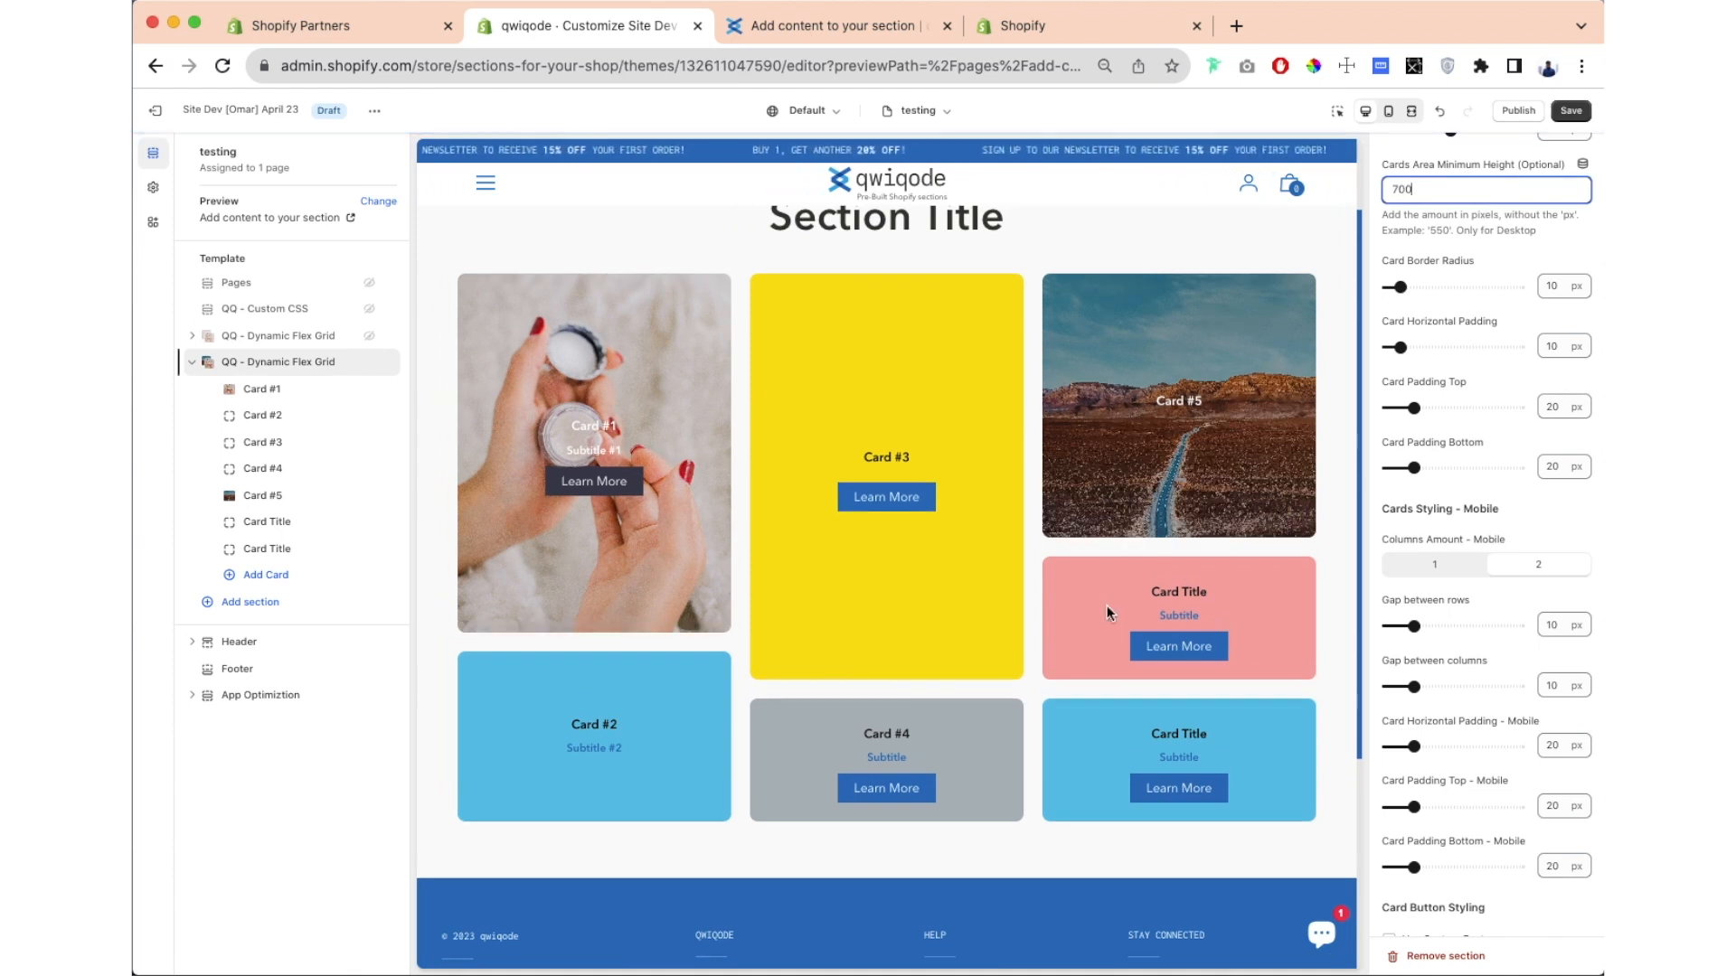
{"action": "left_click_drag", "start_coordinate": [1411, 188], "coordinate": [1386, 192]}
{"action": "type", "text": "90"}
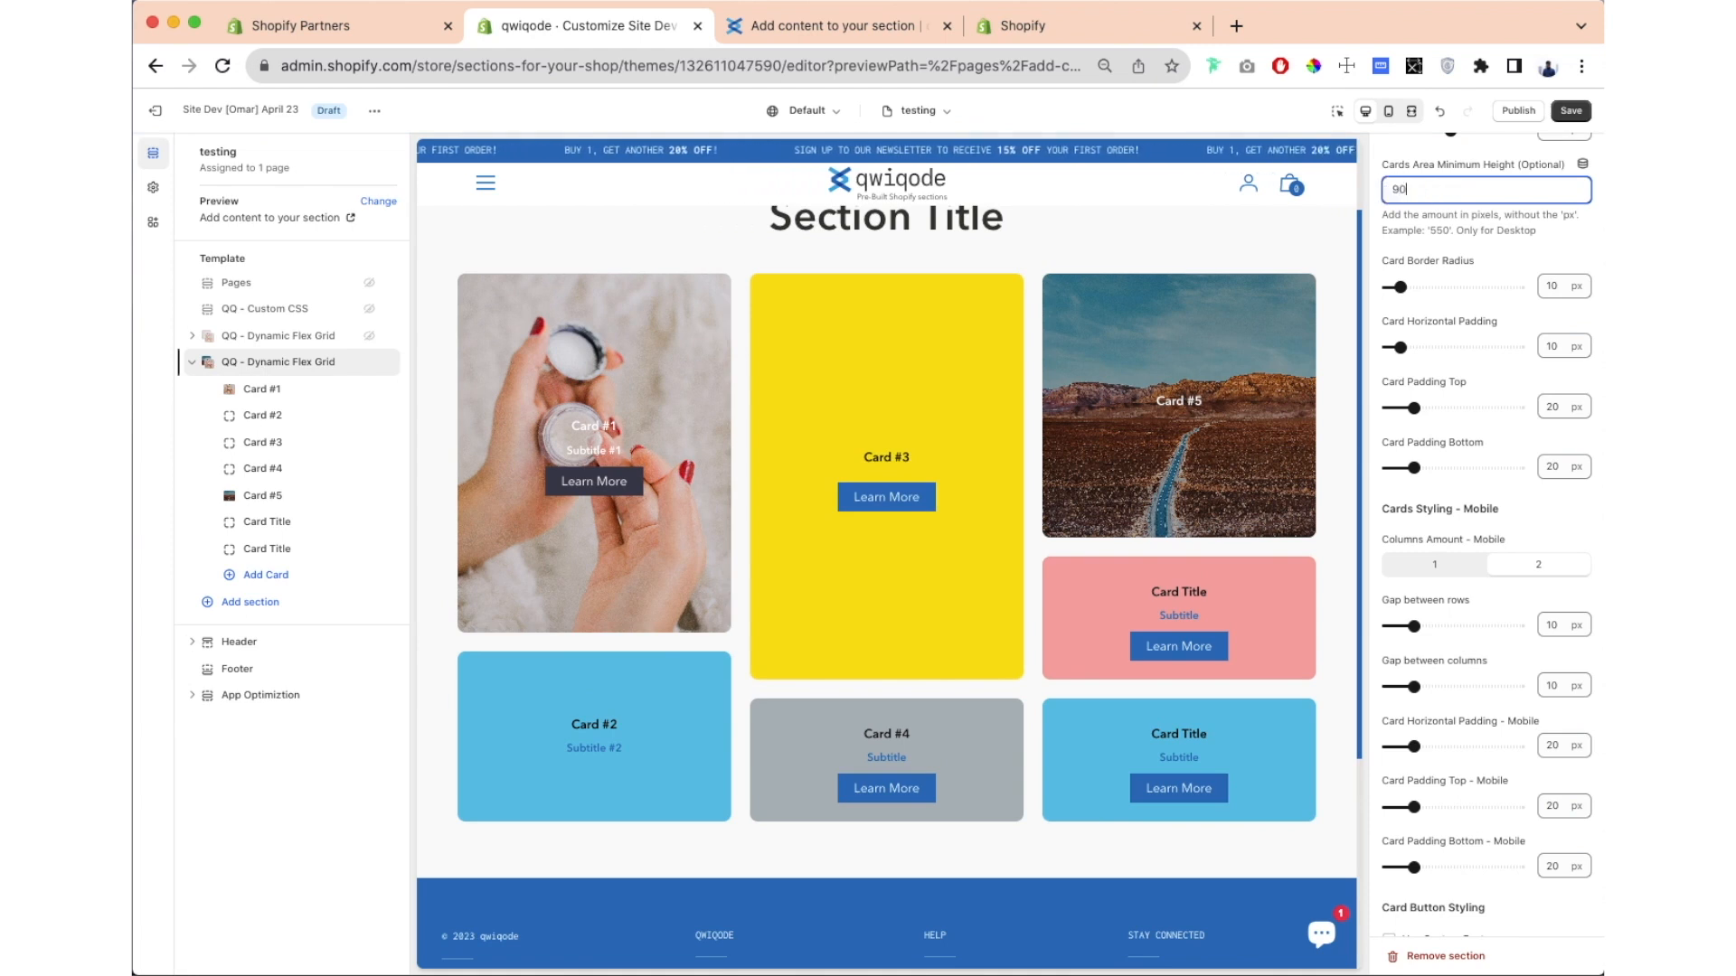
{"action": "scroll", "coordinate": [909, 498], "scroll_direction": "down", "scroll_amount": 3}
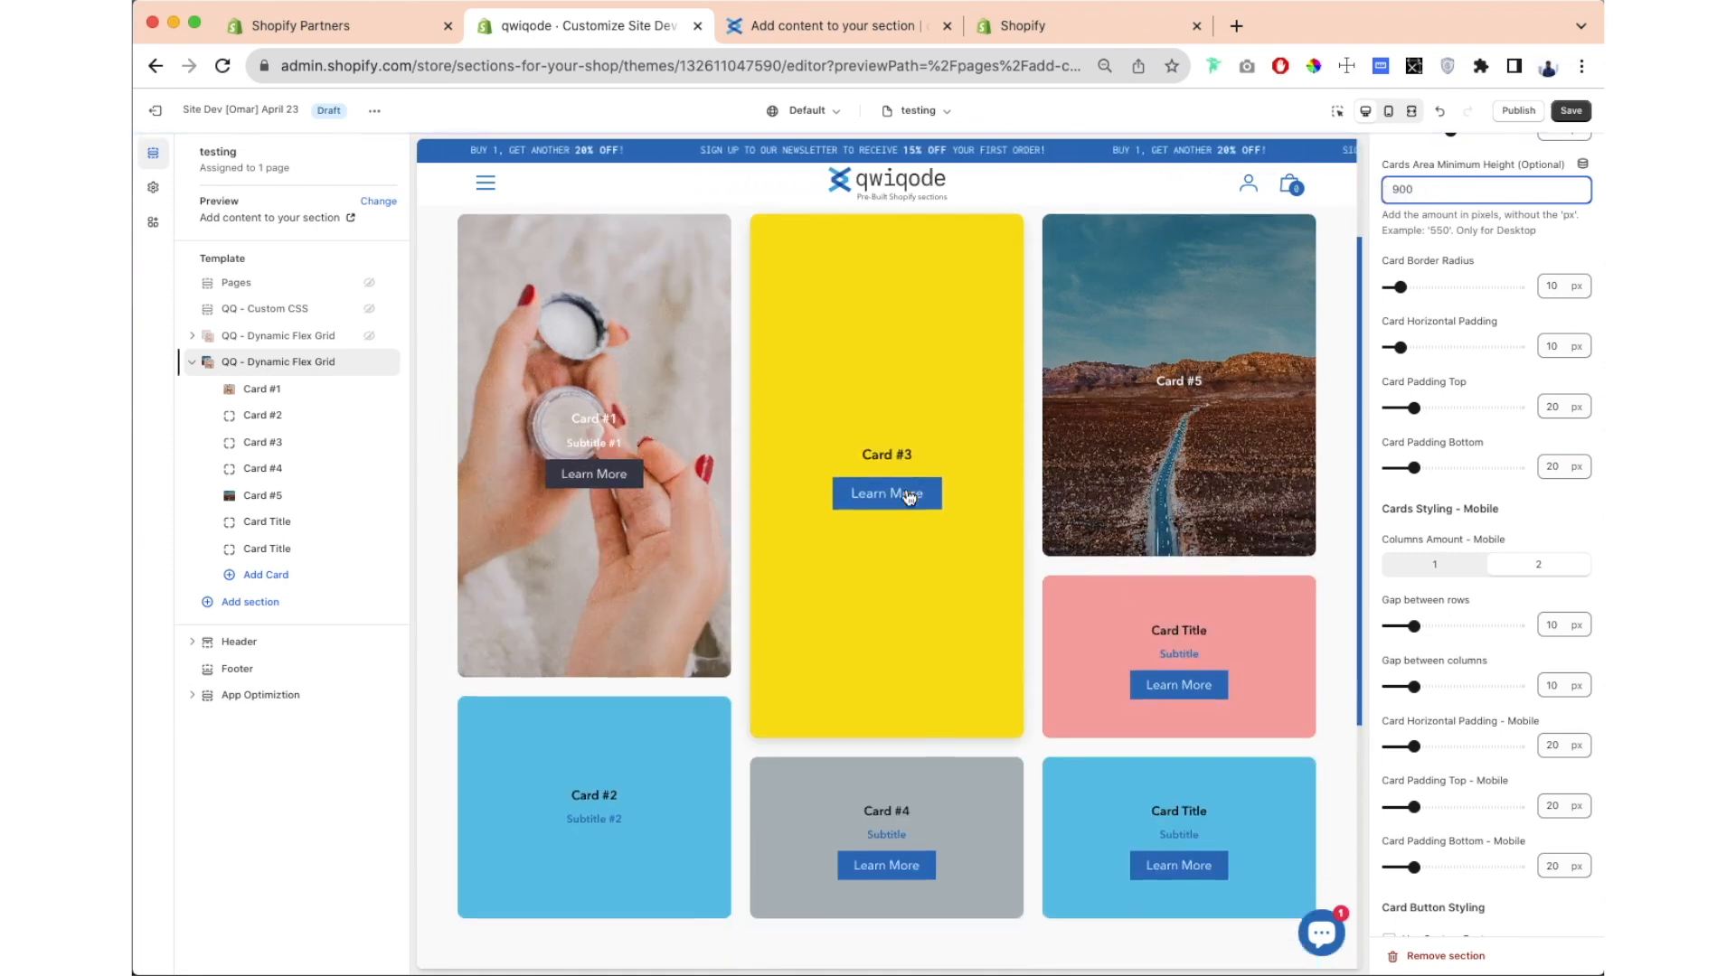
{"action": "scroll", "coordinate": [909, 499], "scroll_direction": "up", "scroll_amount": 3}
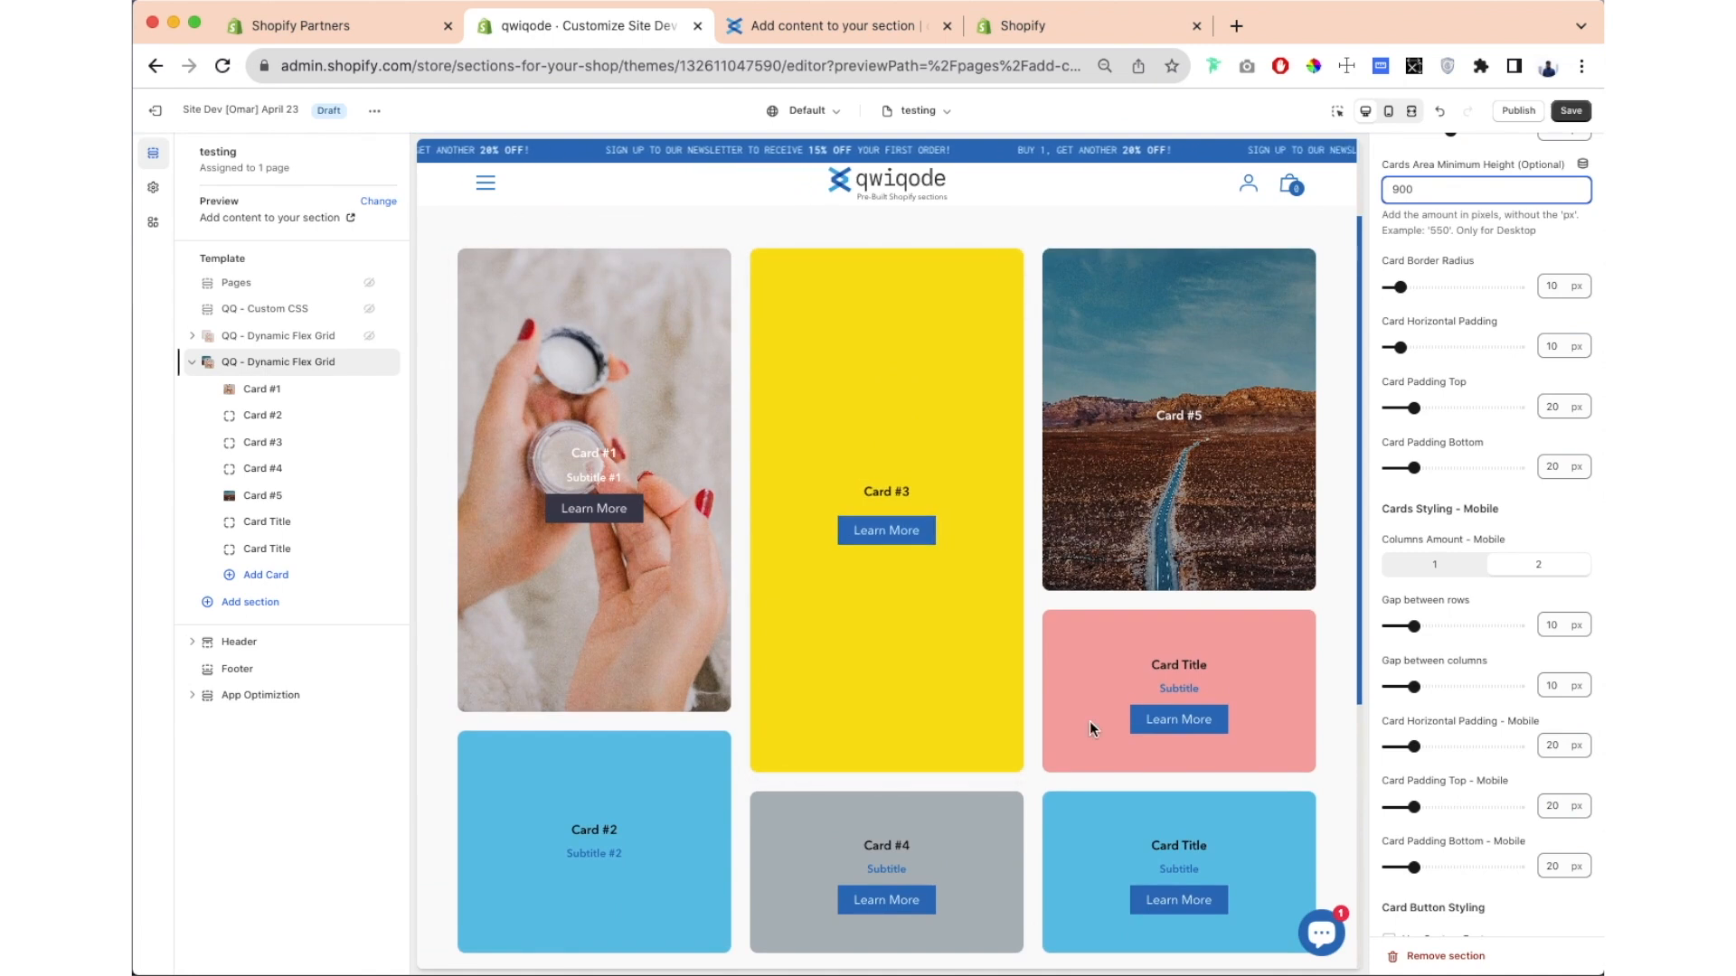
{"action": "left_click_drag", "start_coordinate": [1427, 191], "coordinate": [1370, 196]}
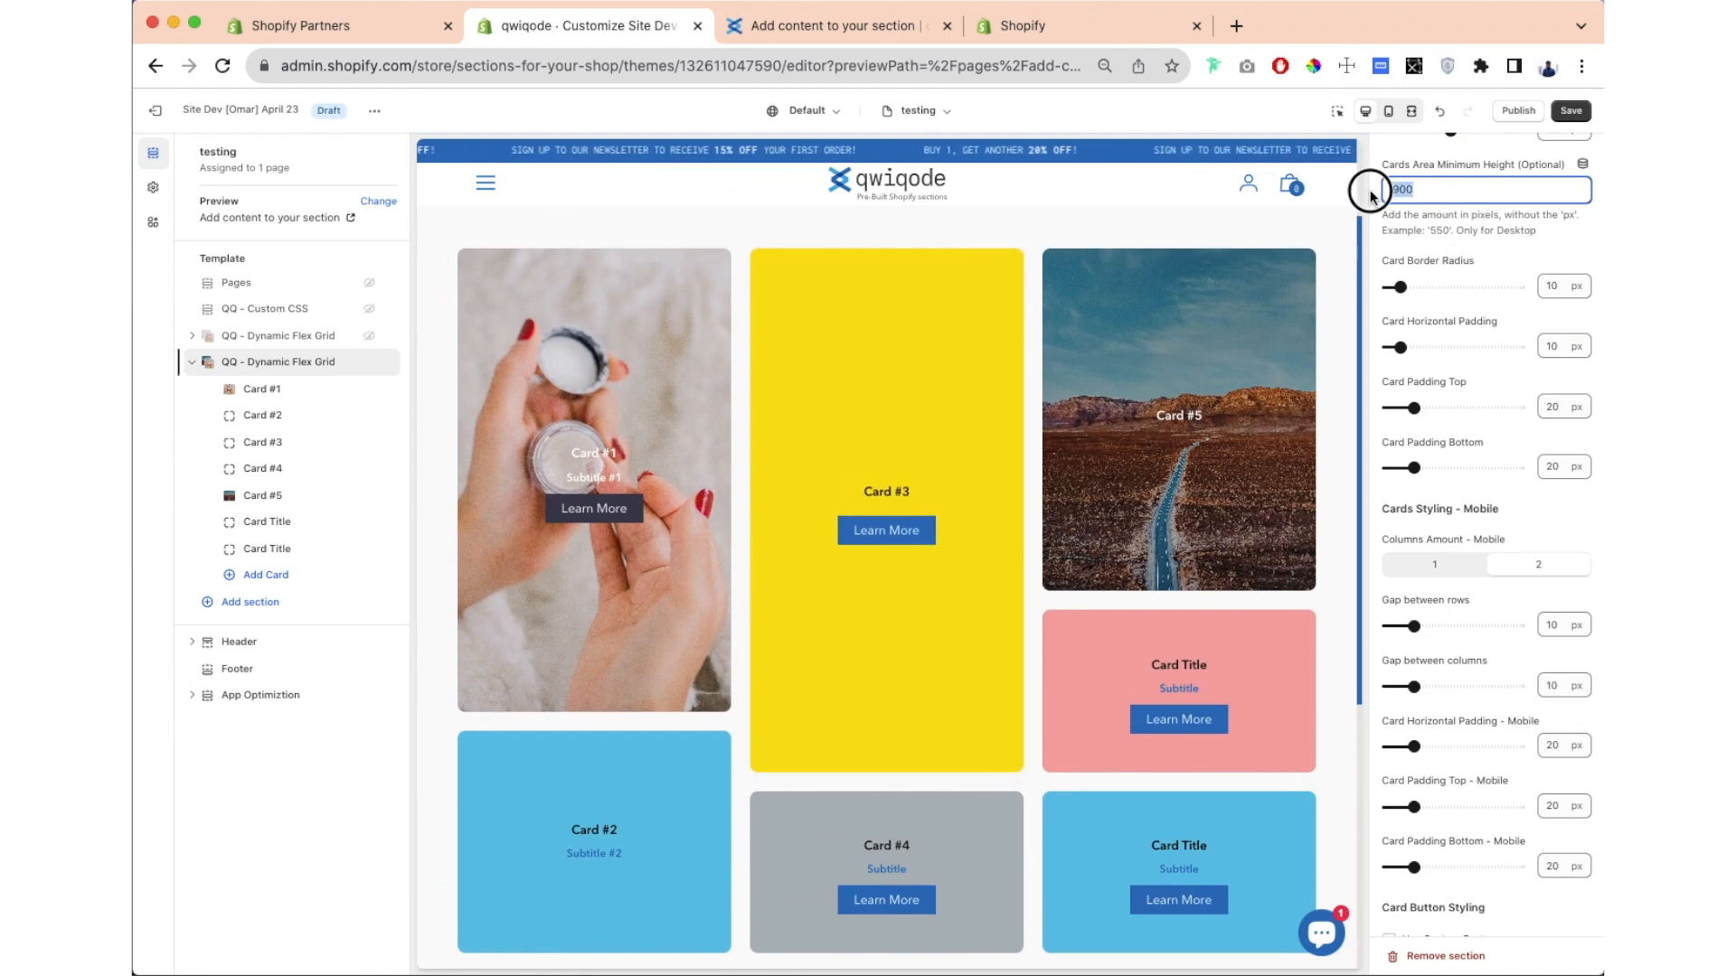
{"action": "type", "text": "780"}
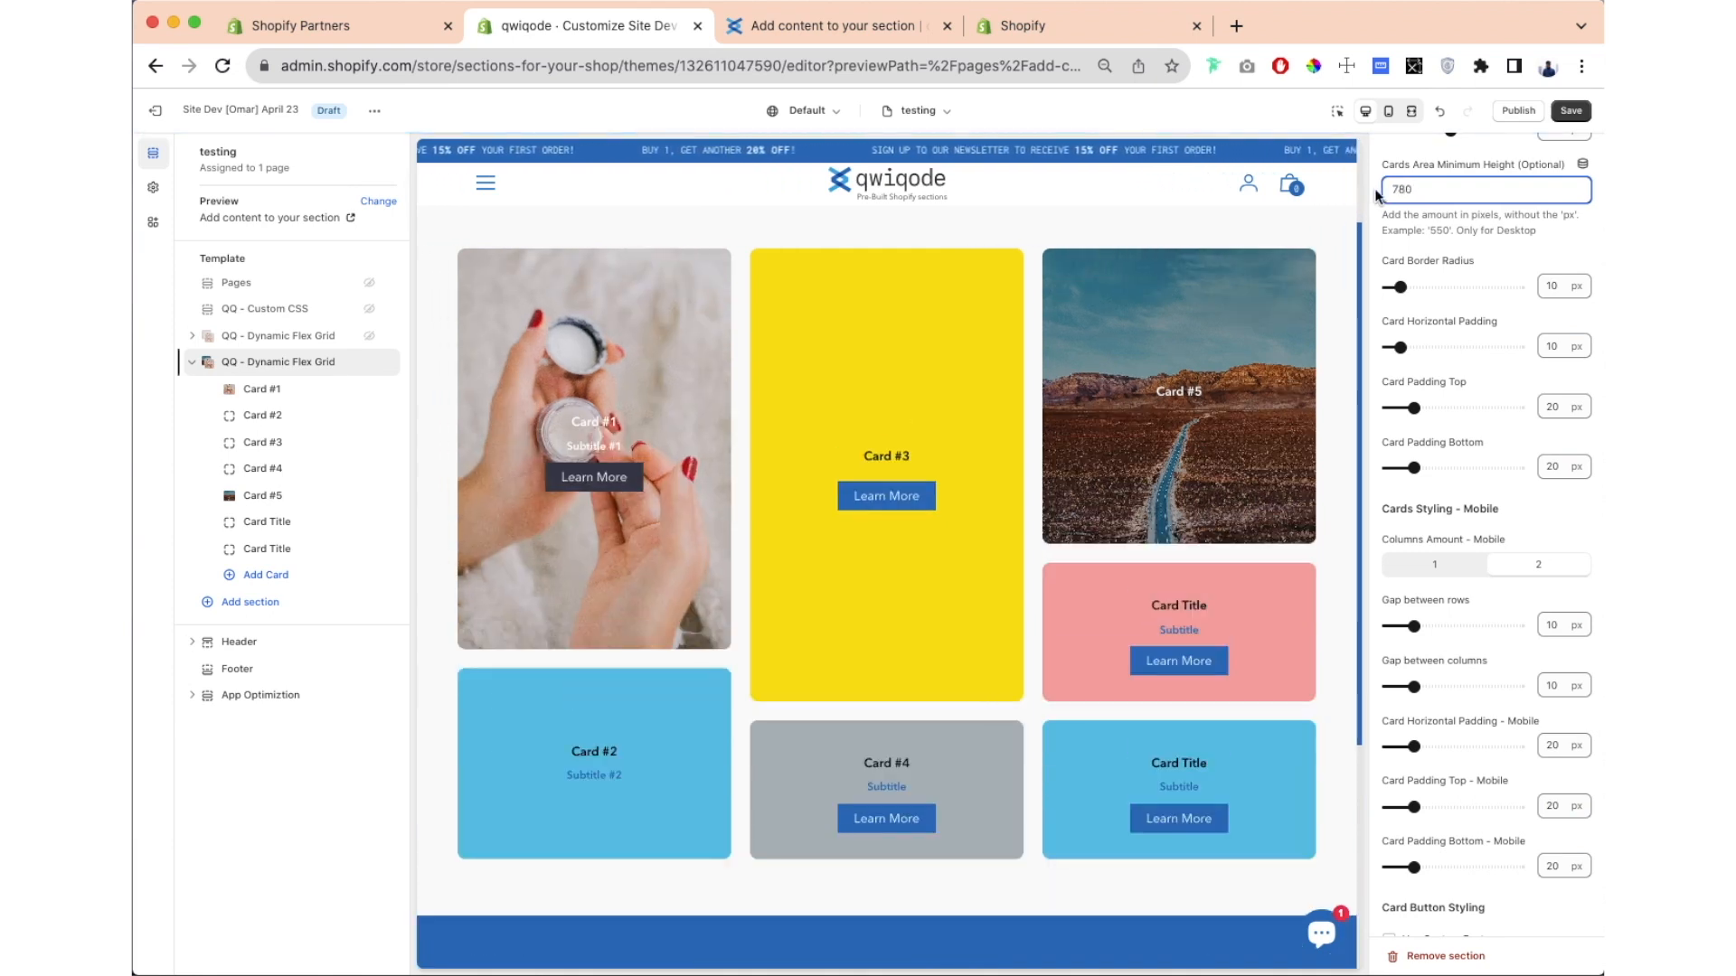
Step: Try card border radii of 0 and 27 px for the section, and return to 10 px
{"action": "scroll", "coordinate": [1438, 185], "scroll_direction": "down", "scroll_amount": 2}
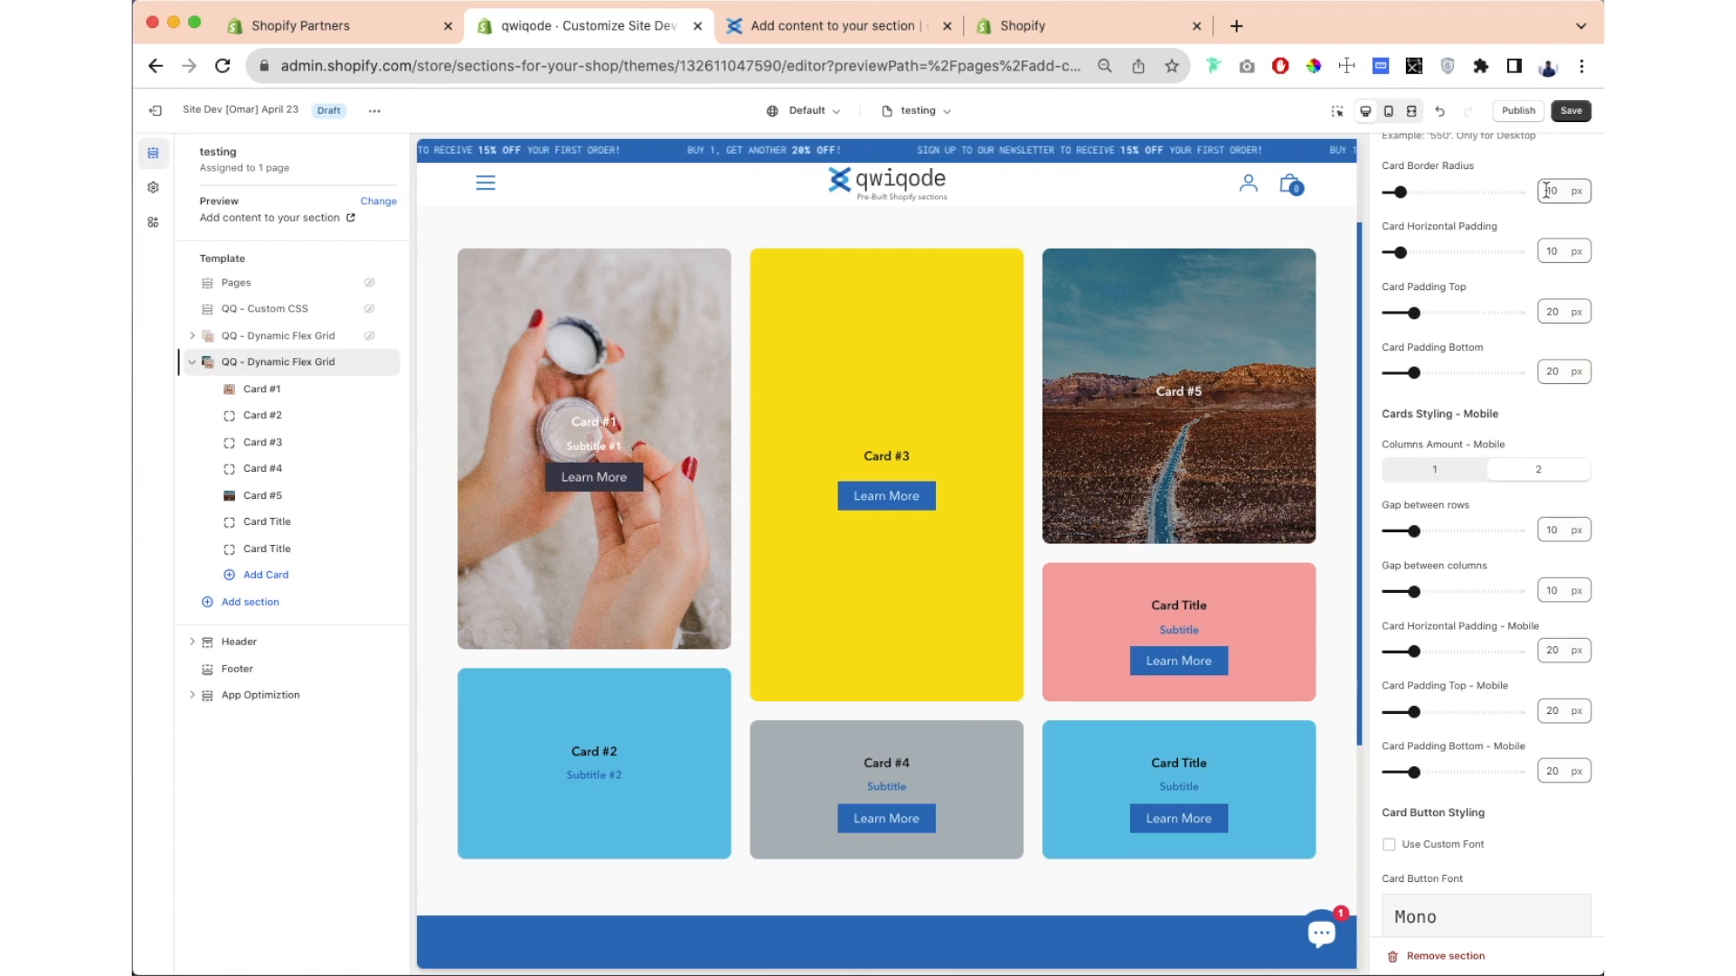
{"action": "left_click_drag", "start_coordinate": [1401, 194], "coordinate": [1381, 191]}
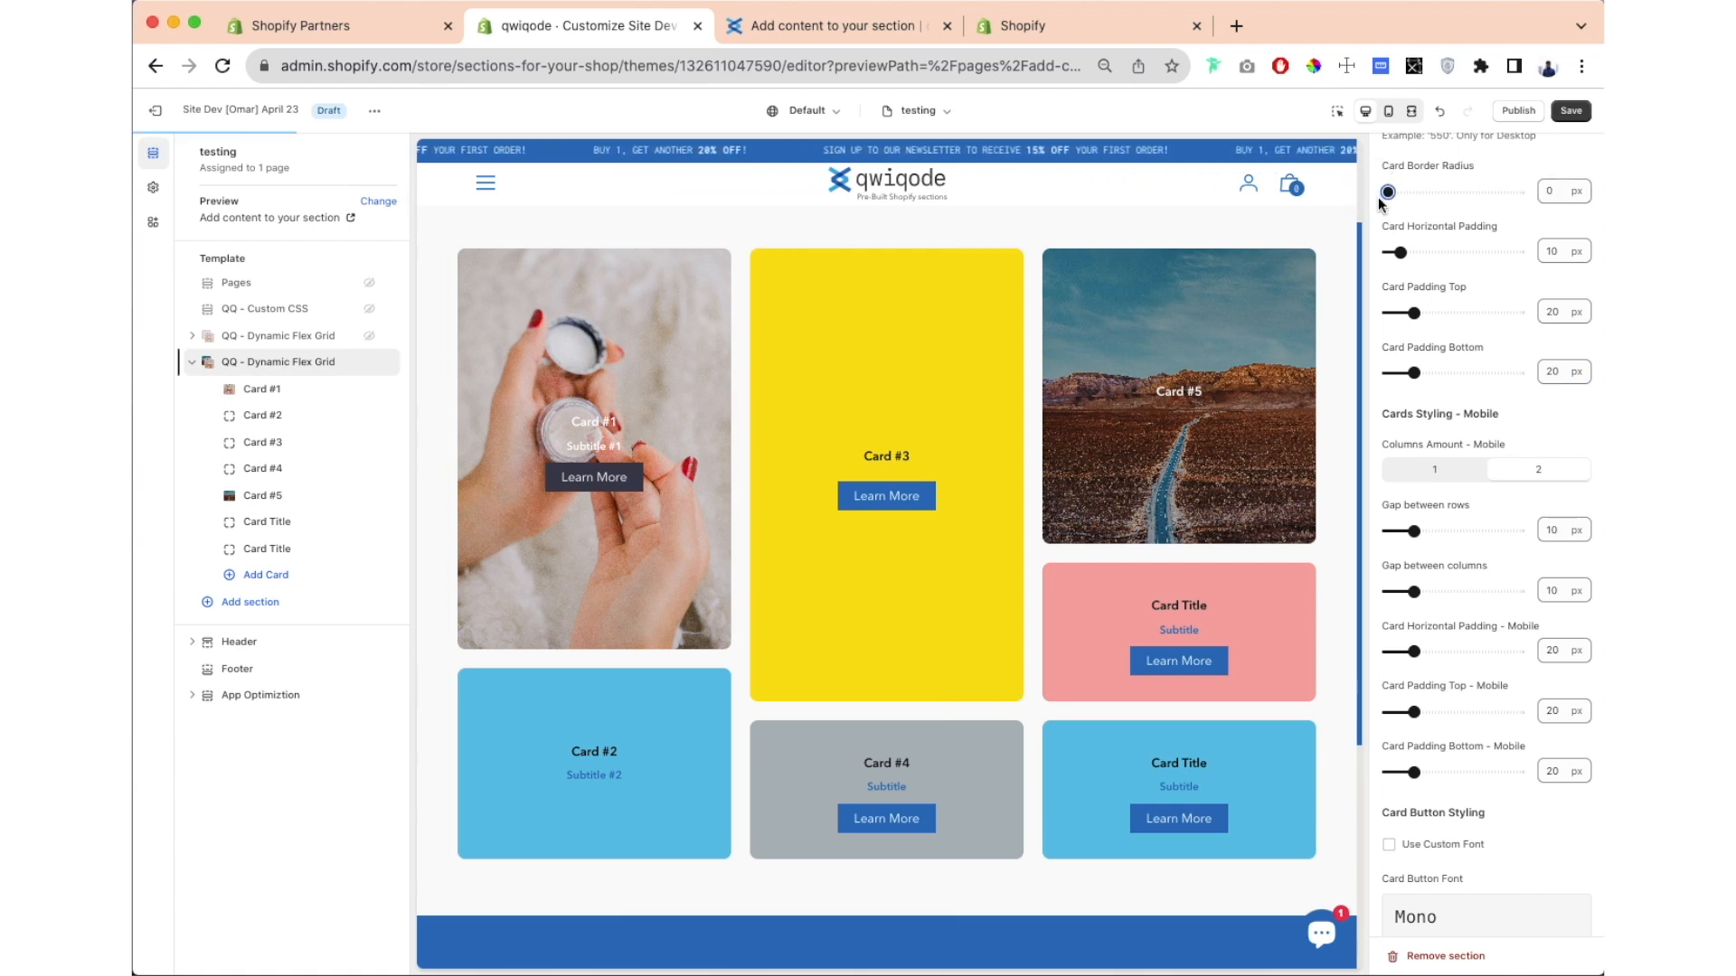
{"action": "left_click_drag", "start_coordinate": [1388, 193], "coordinate": [1423, 191]}
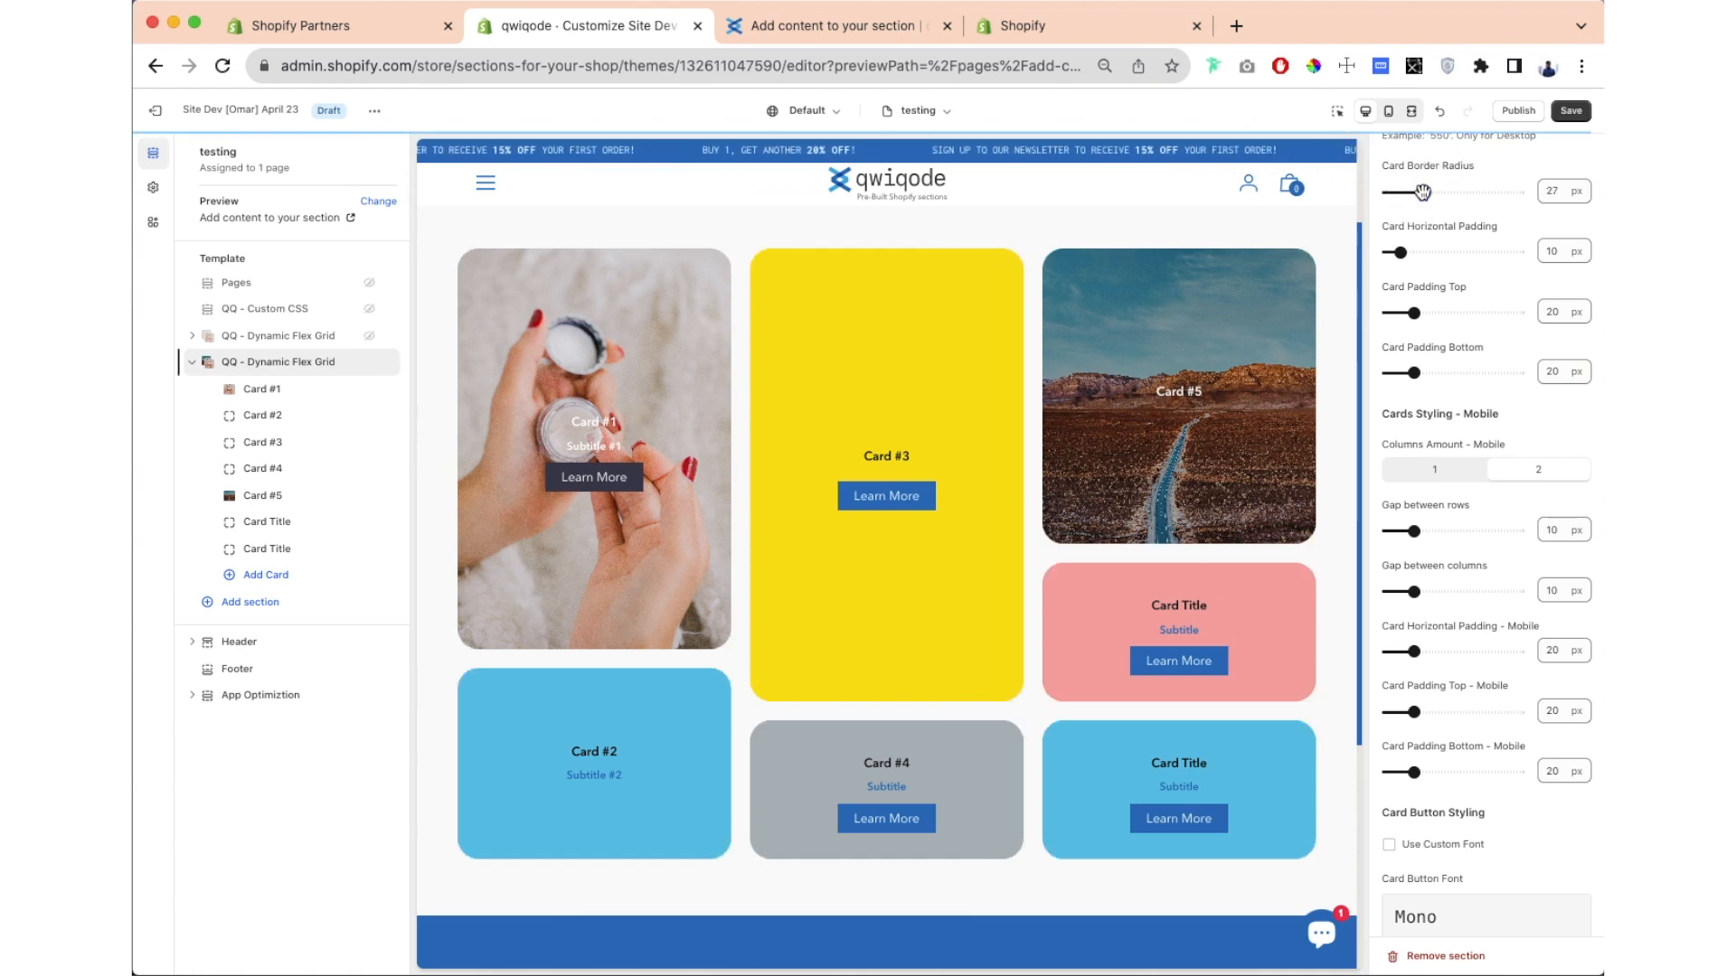
{"action": "double_click", "coordinate": [1552, 190]}
{"action": "left_click", "coordinate": [1467, 235]}
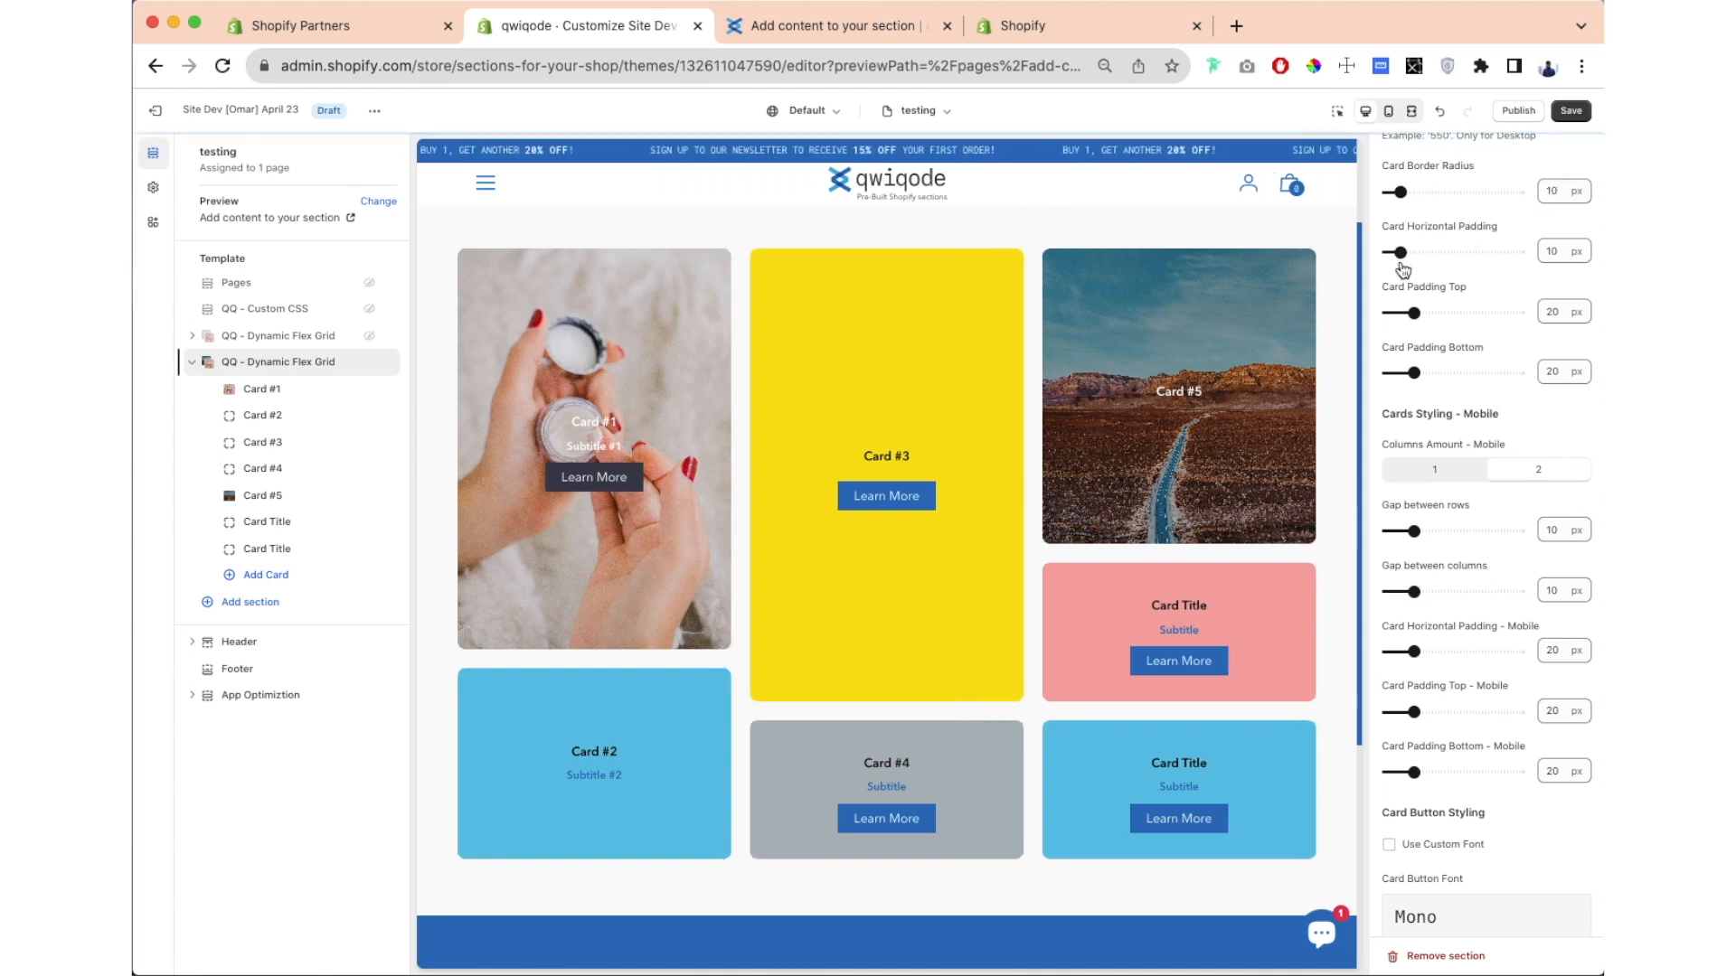
Step: Set the cards' desktop horizontal padding to 26 px
{"action": "scroll", "coordinate": [1447, 371], "scroll_direction": "down", "scroll_amount": 3}
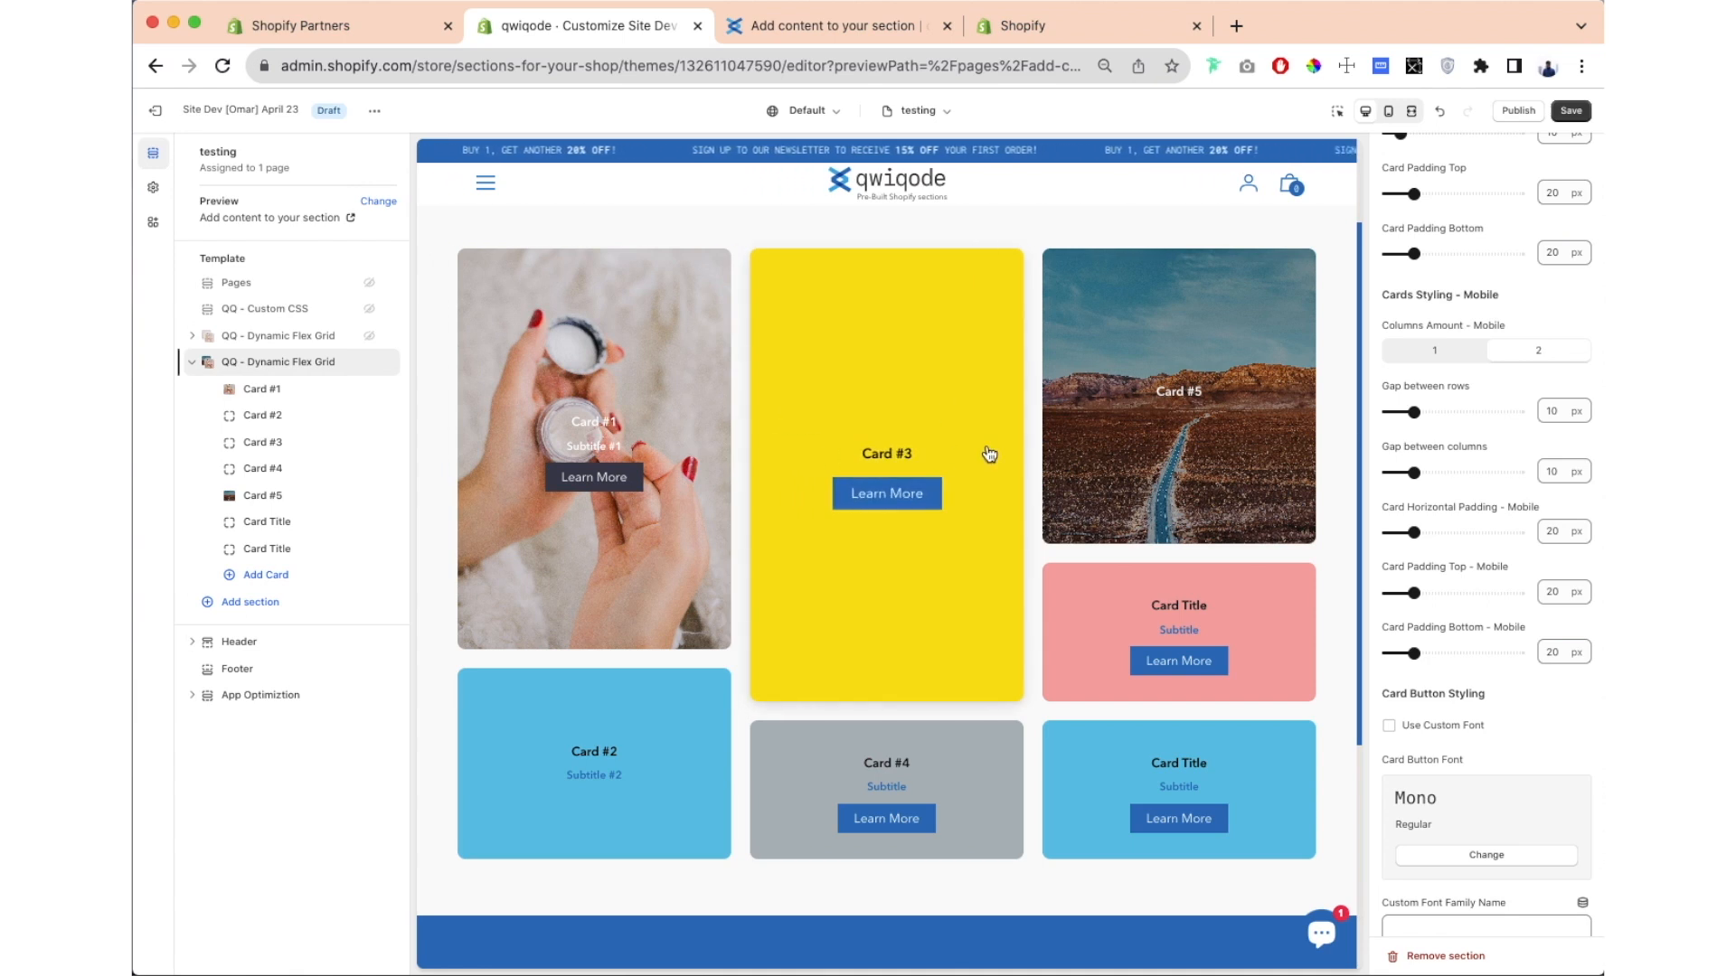
{"action": "scroll", "coordinate": [1420, 199], "scroll_direction": "up", "scroll_amount": 1}
{"action": "left_click", "coordinate": [1402, 163]}
{"action": "left_click_drag", "start_coordinate": [1403, 162], "coordinate": [1422, 164]}
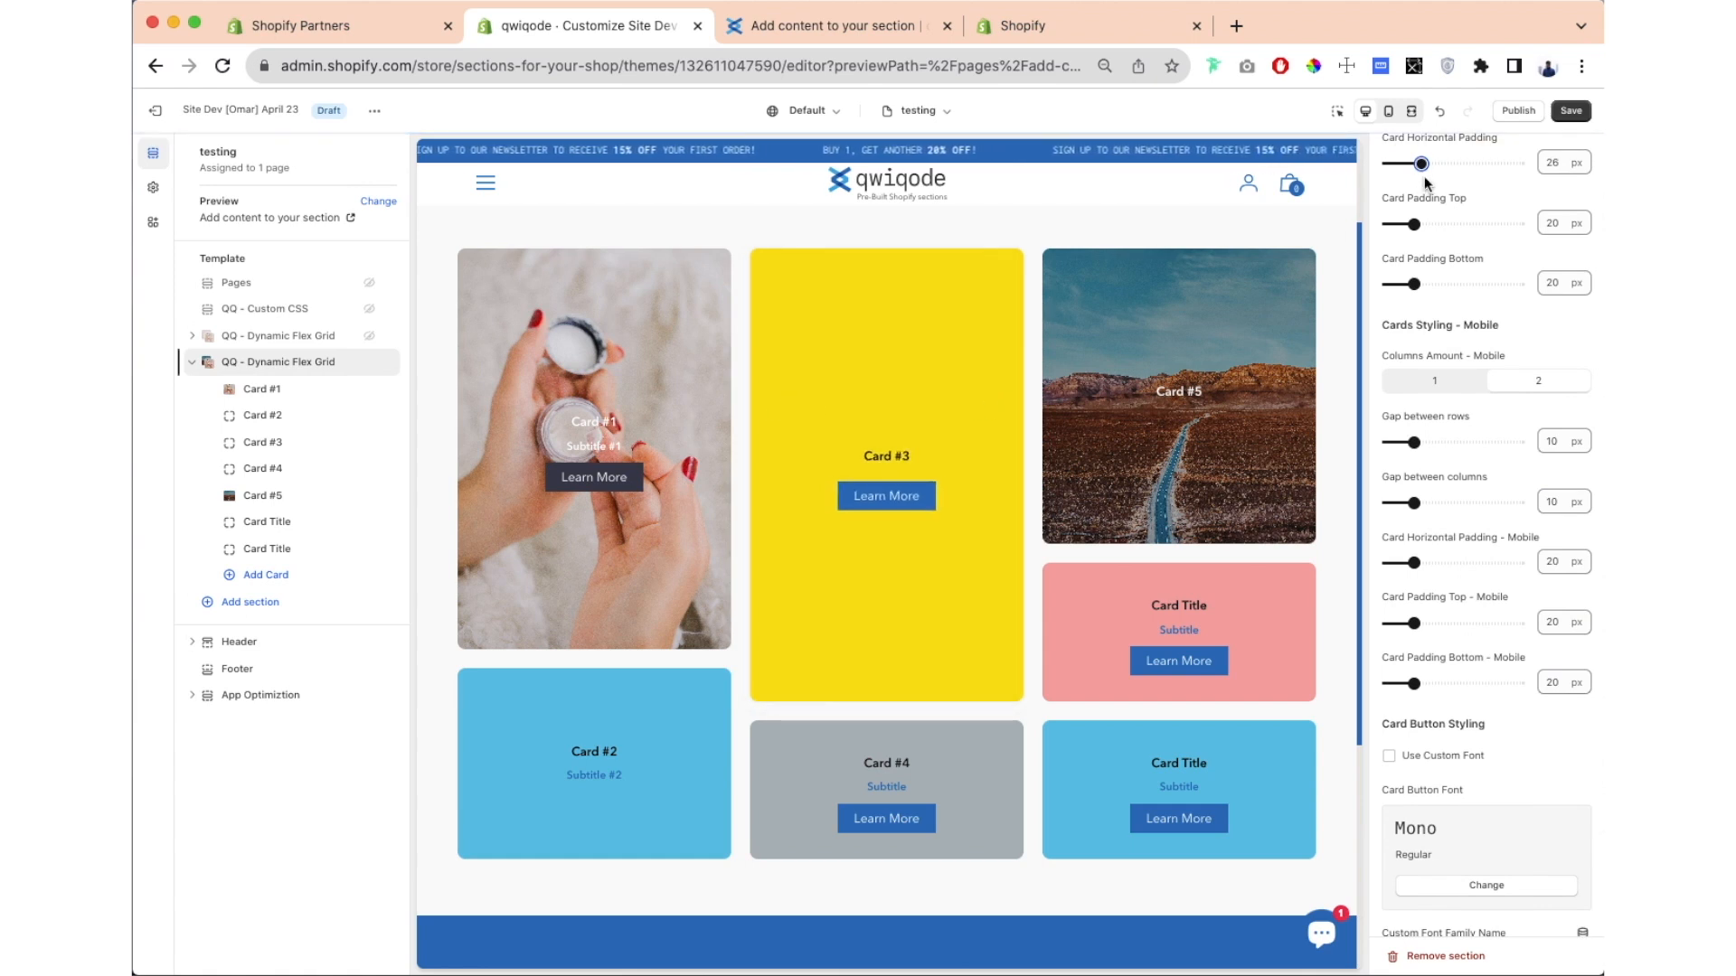
Step: In the mobile preview, try one column for the cards, return to two columns, and go back to the desktop preview
{"action": "scroll", "coordinate": [1493, 253], "scroll_direction": "down", "scroll_amount": 2}
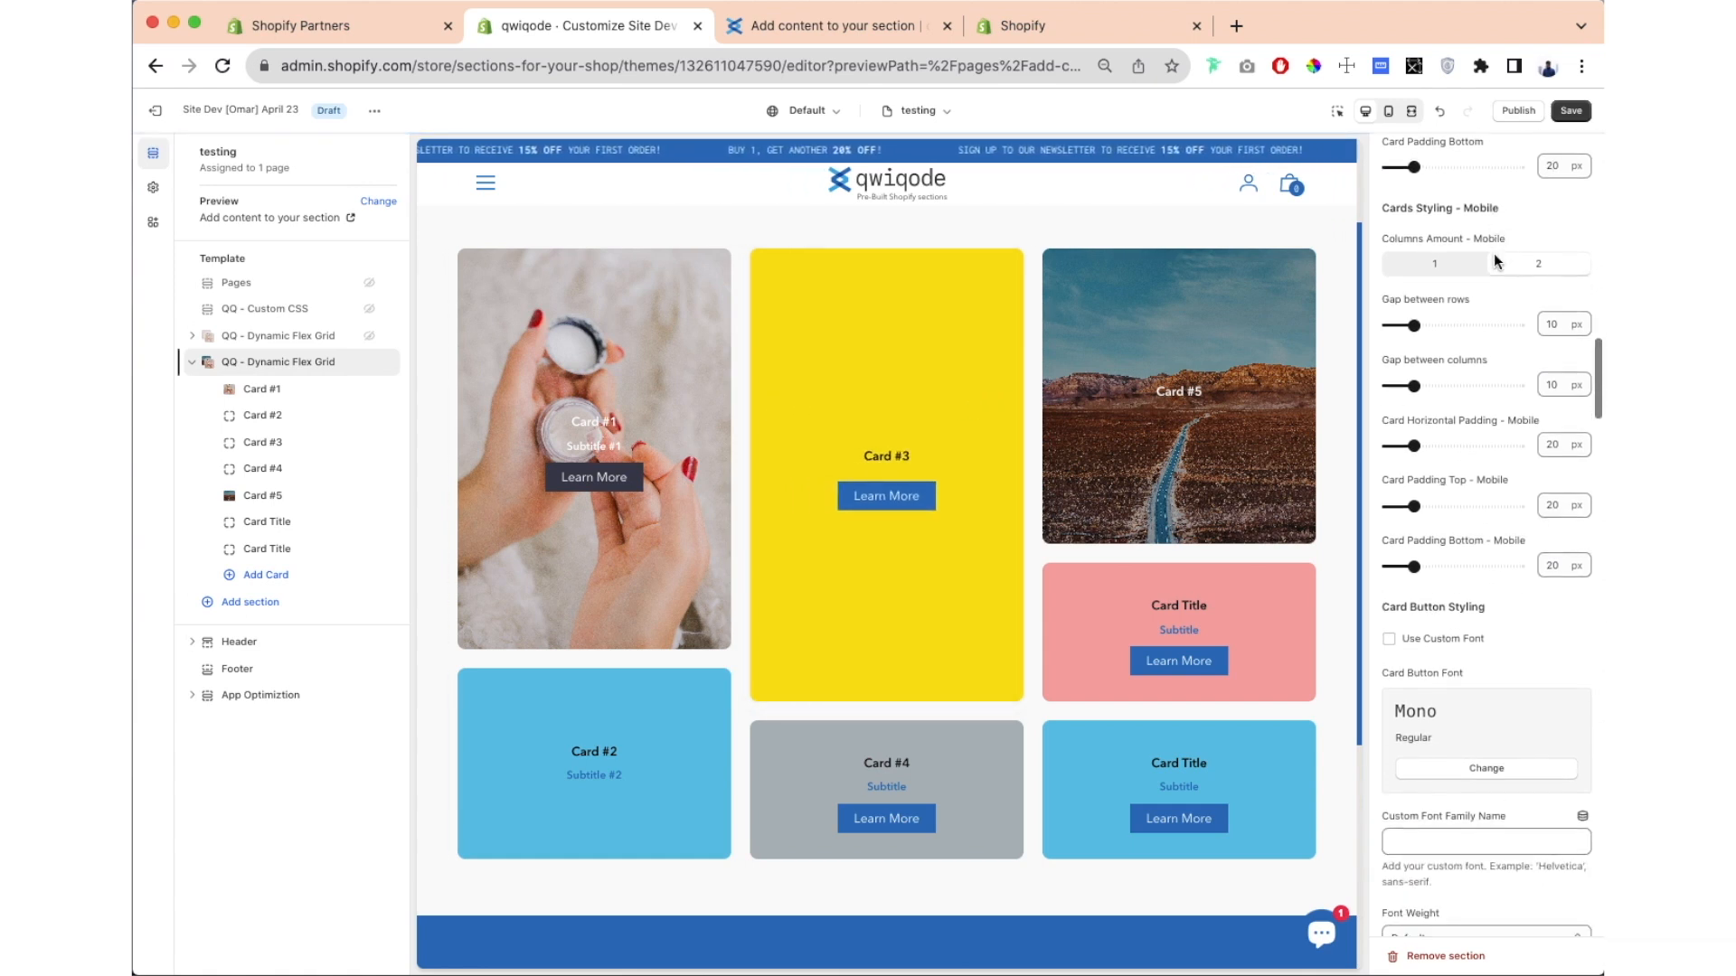
{"action": "scroll", "coordinate": [1495, 235], "scroll_direction": "up", "scroll_amount": 6}
{"action": "scroll", "coordinate": [1495, 220], "scroll_direction": "up", "scroll_amount": 5}
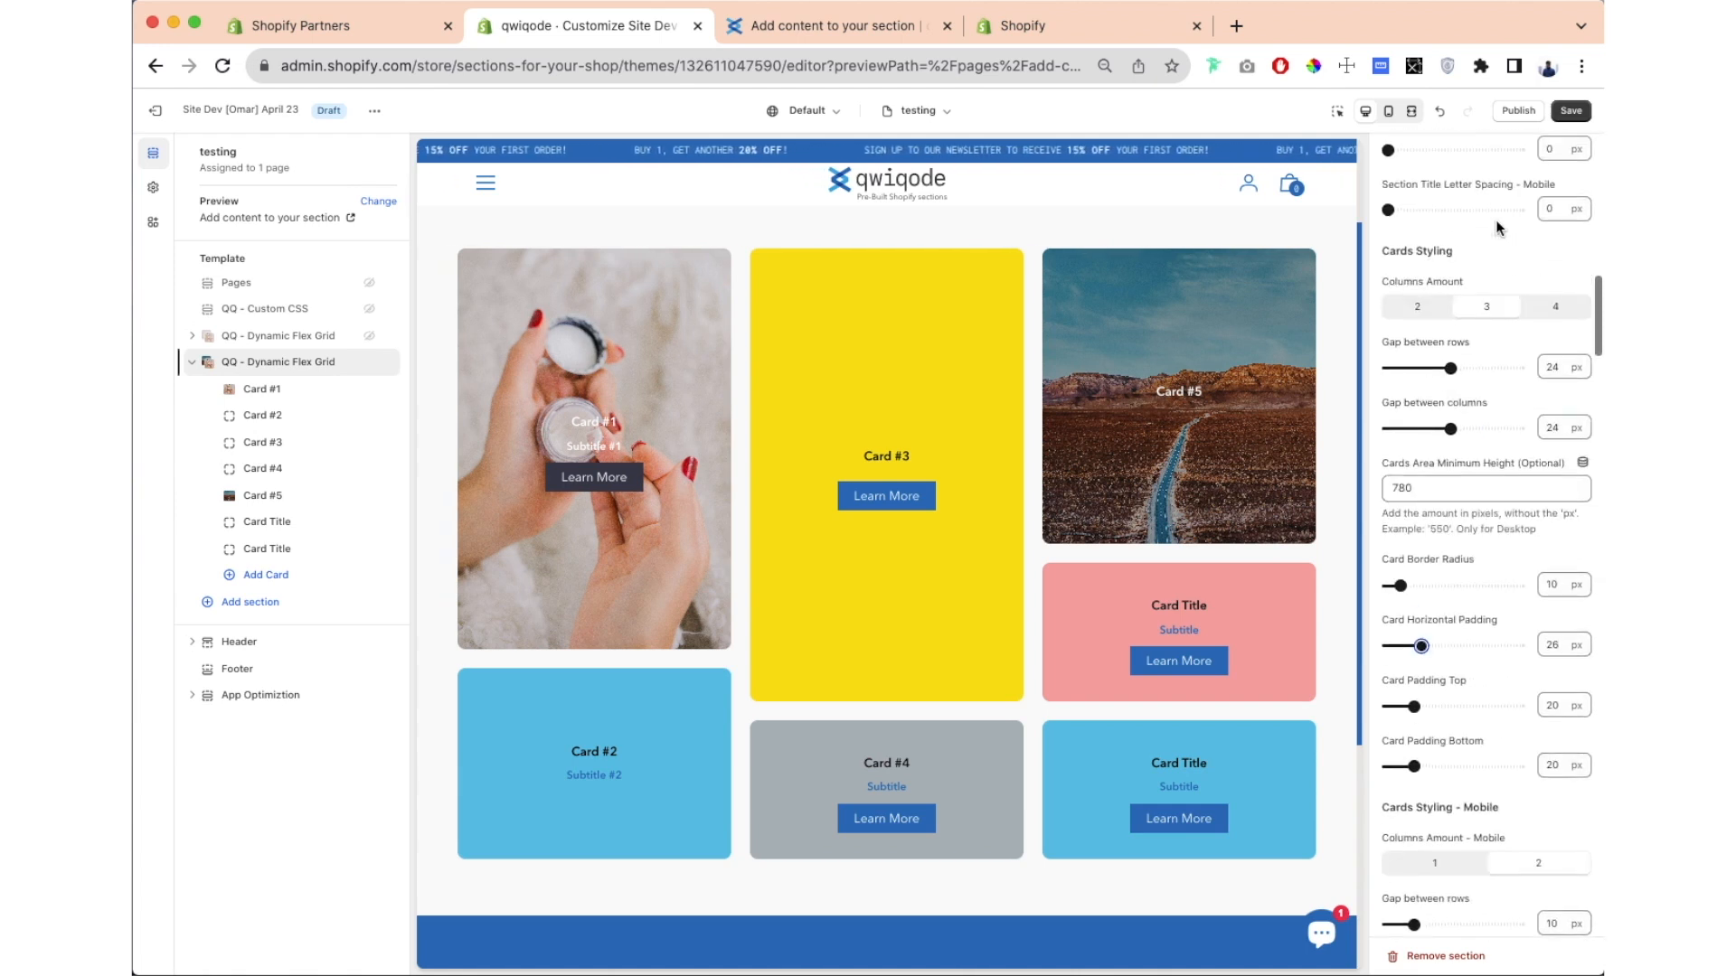
{"action": "scroll", "coordinate": [1467, 378], "scroll_direction": "down", "scroll_amount": 5}
{"action": "scroll", "coordinate": [1467, 378], "scroll_direction": "down", "scroll_amount": 10}
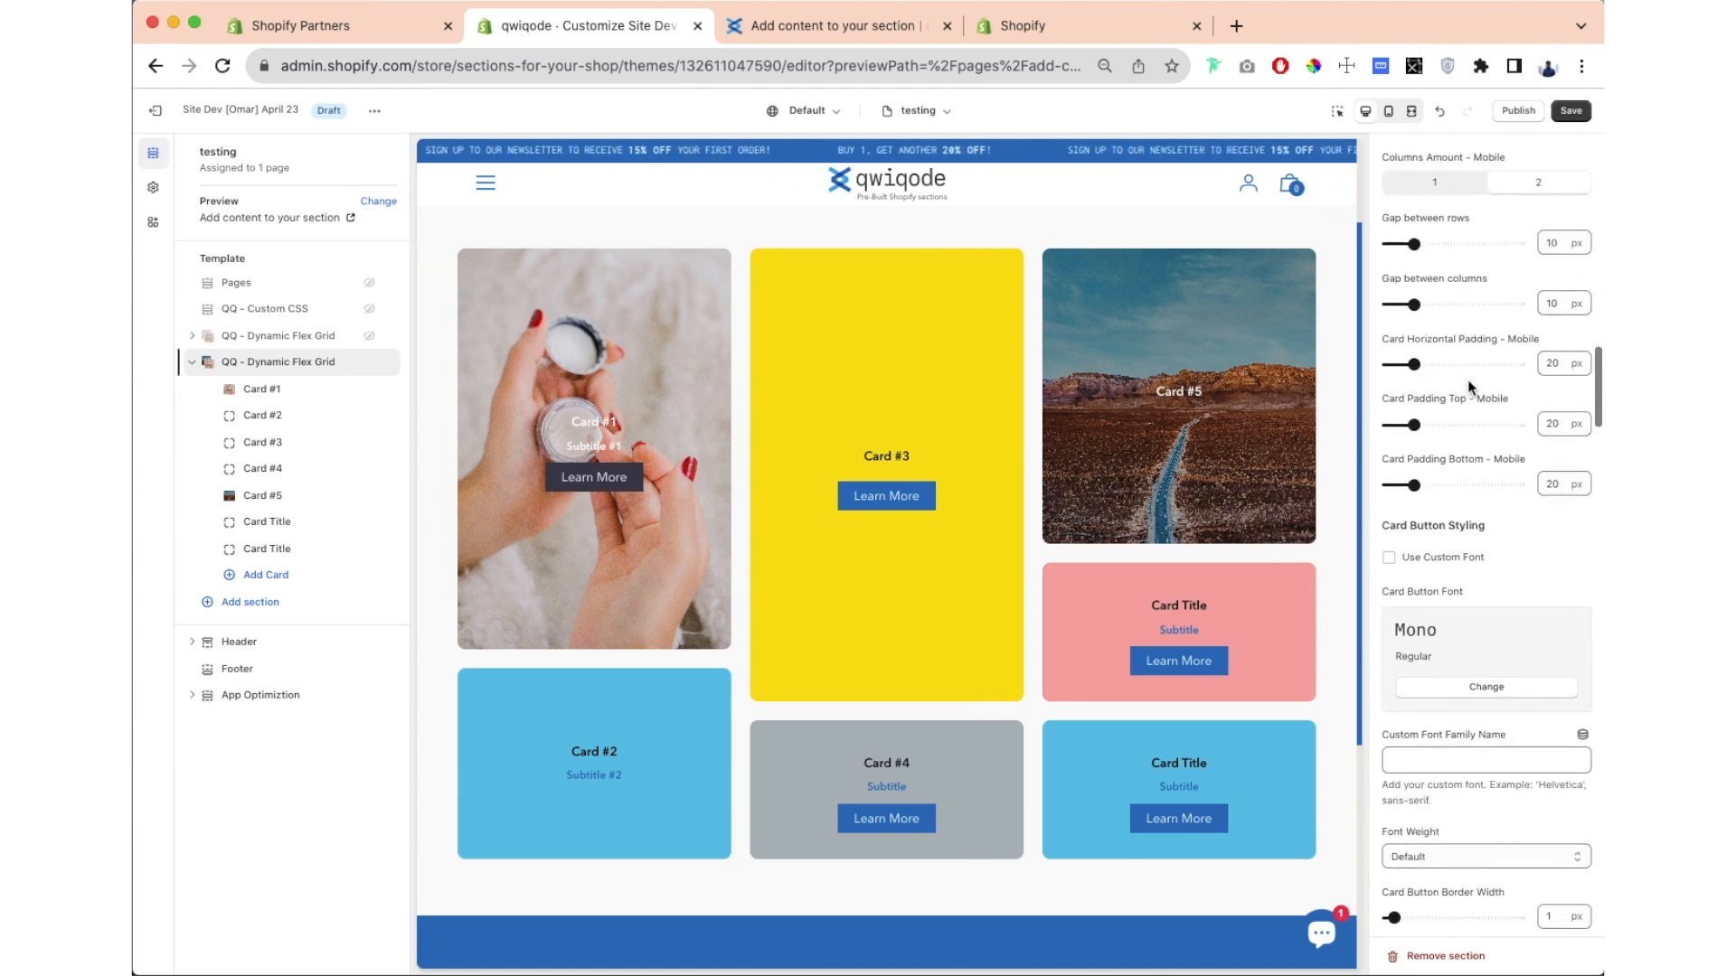
{"action": "scroll", "coordinate": [1467, 380], "scroll_direction": "up", "scroll_amount": 4}
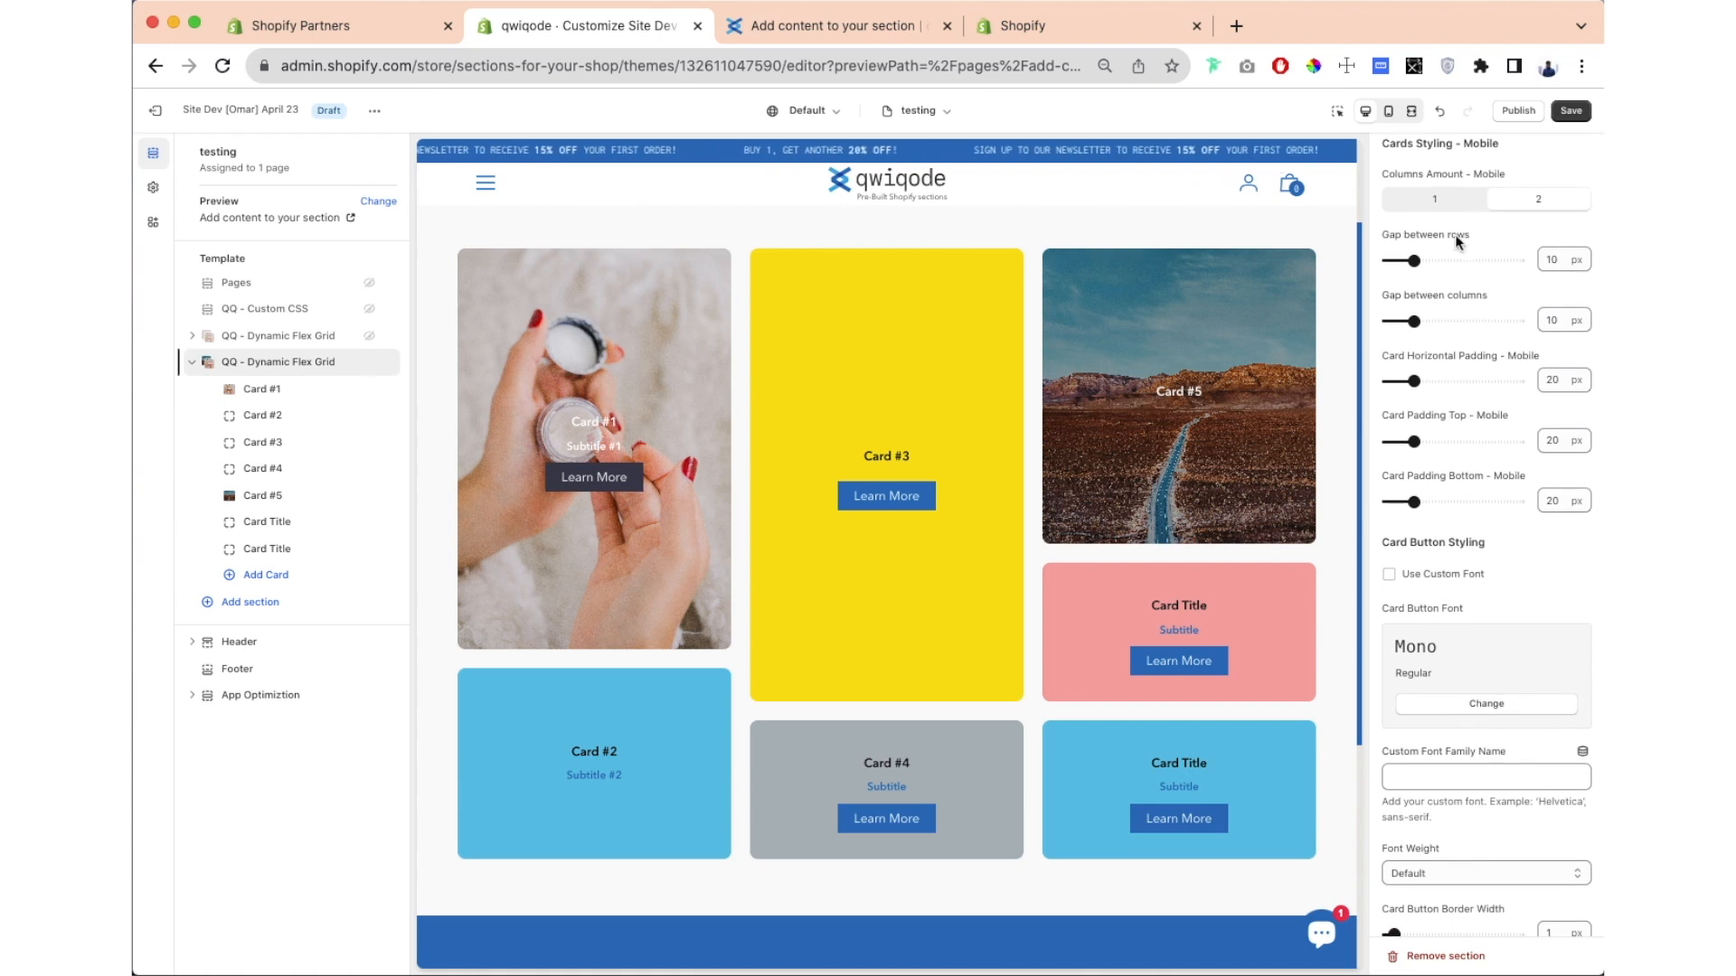
{"action": "left_click", "coordinate": [1388, 111]}
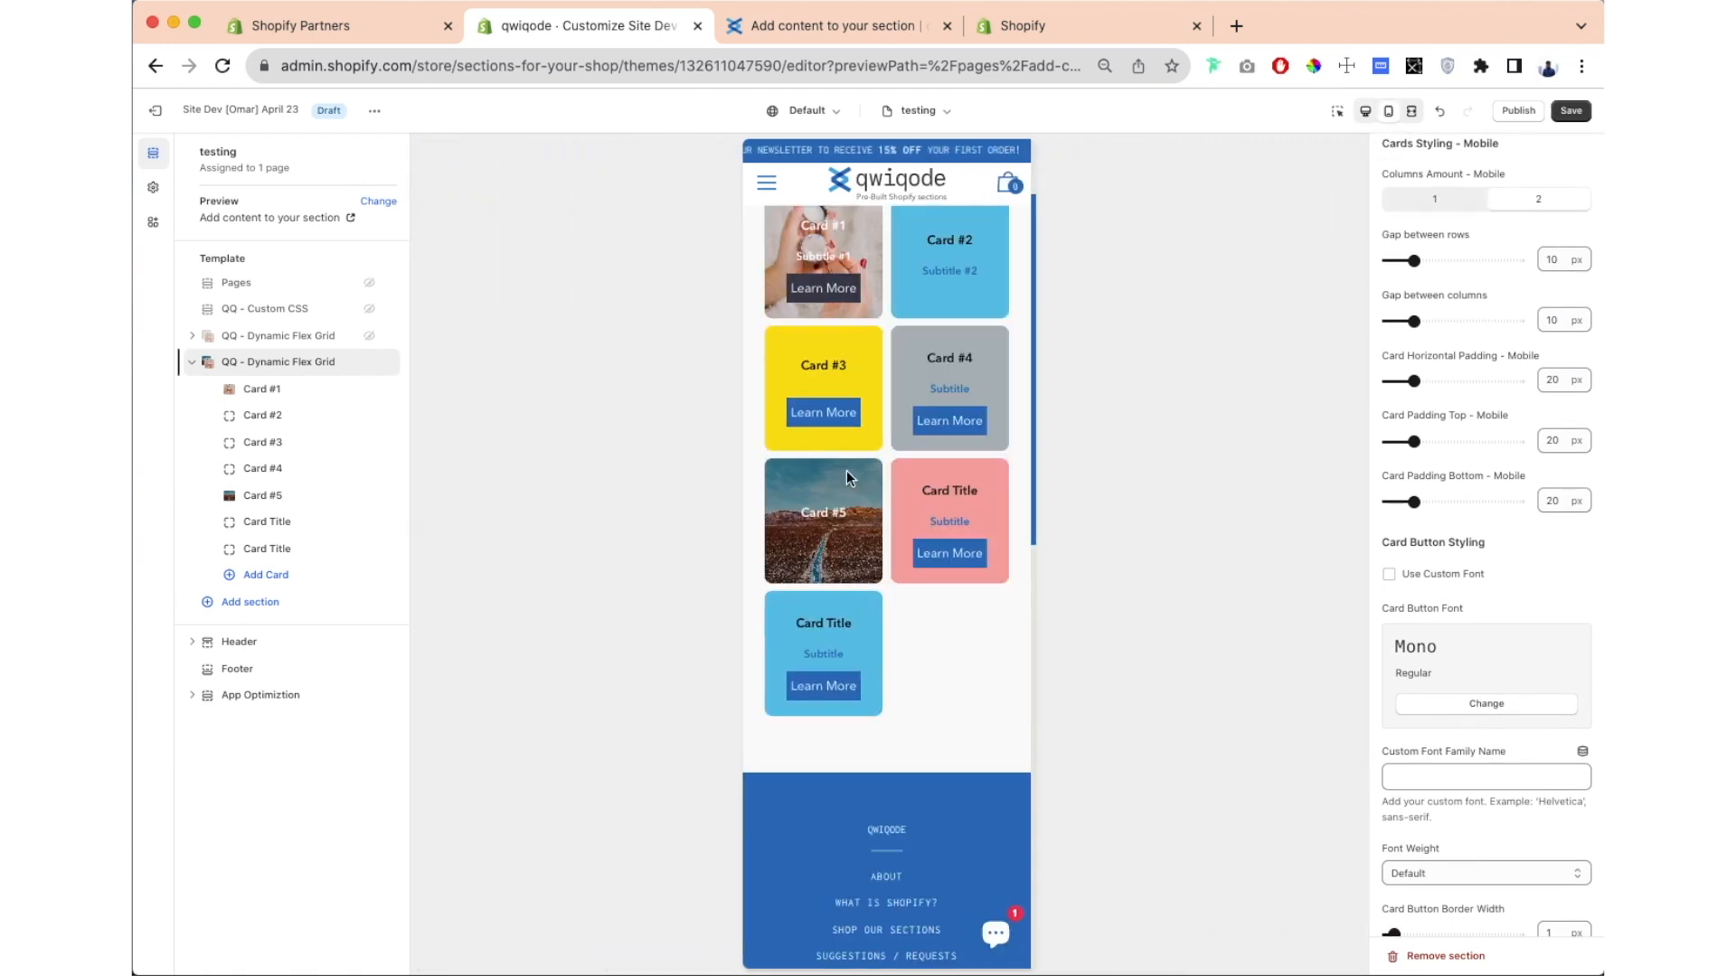
{"action": "scroll", "coordinate": [850, 477], "scroll_direction": "up", "scroll_amount": 3}
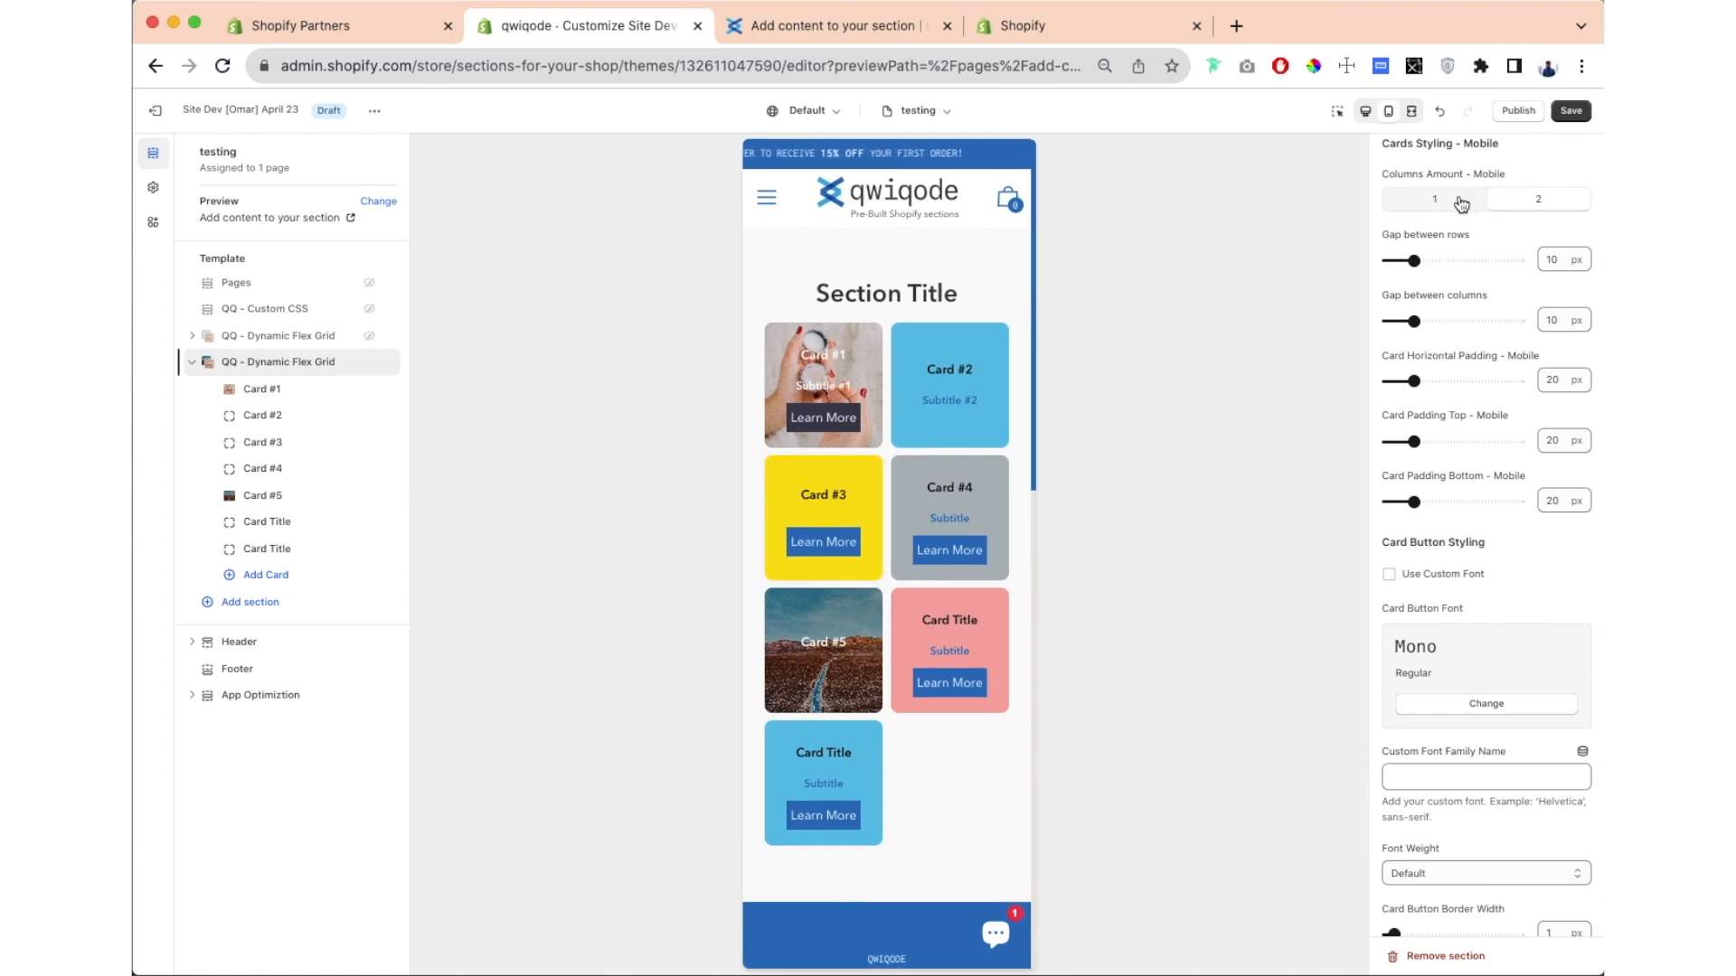
{"action": "left_click", "coordinate": [1461, 203]}
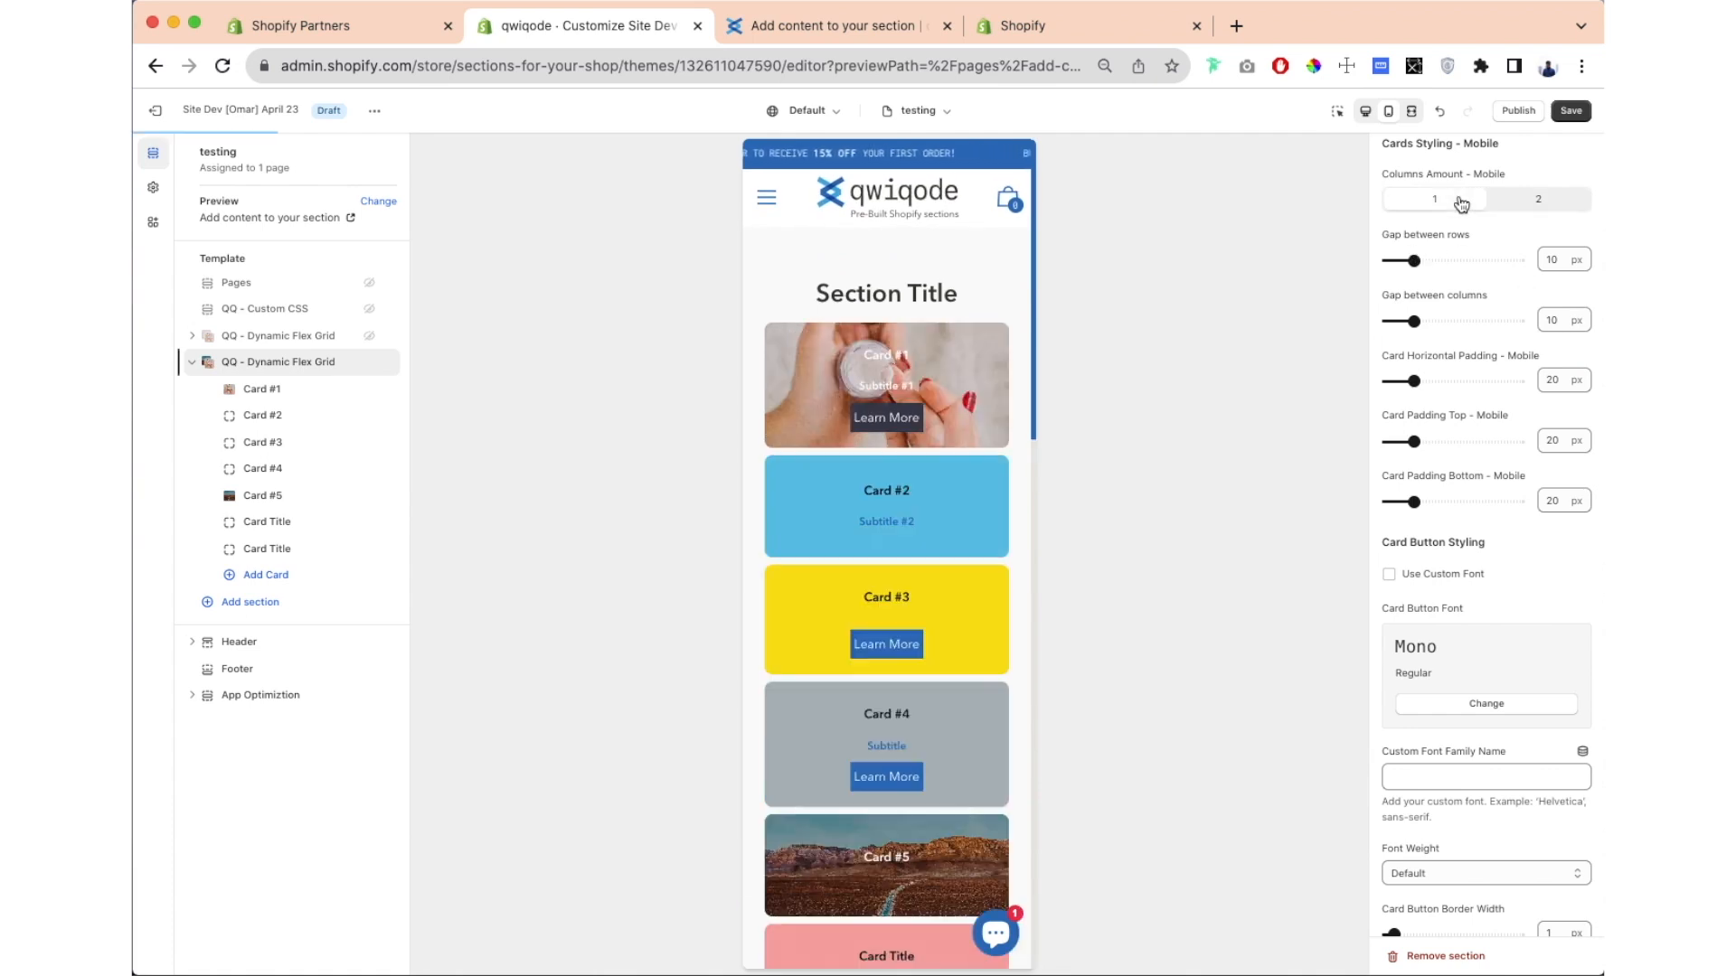
{"action": "left_click", "coordinate": [1555, 199]}
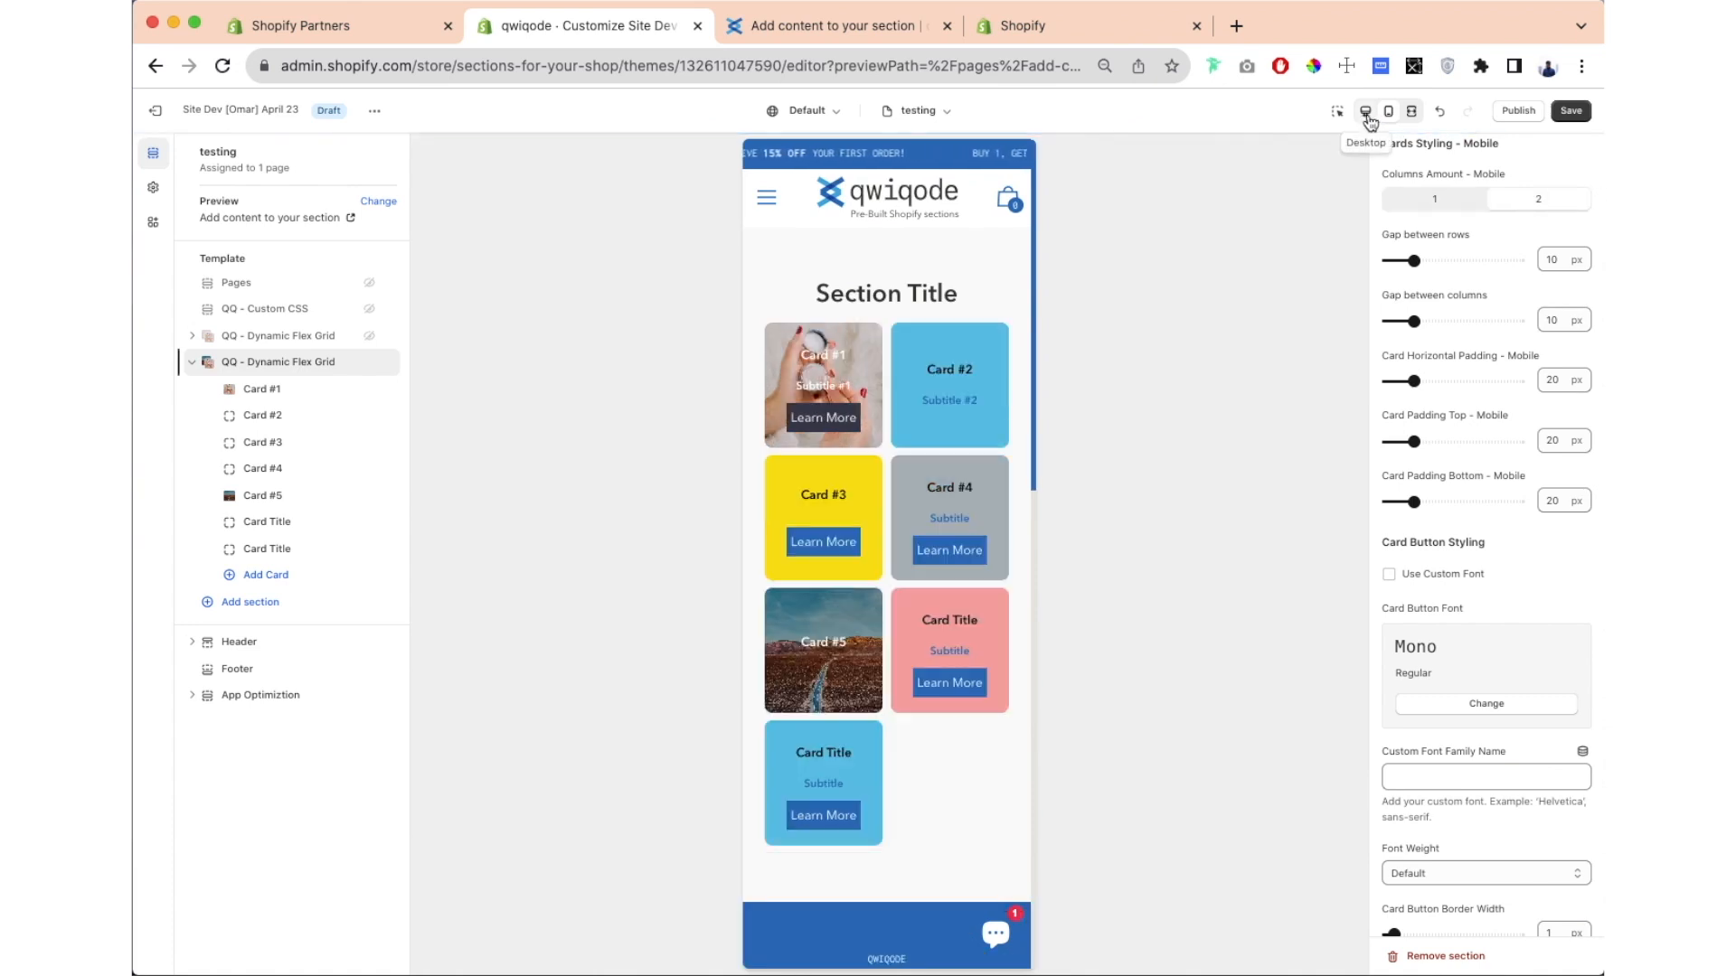
{"action": "left_click", "coordinate": [1367, 116]}
Step: Enable the custom Mono font for the card buttons and set their border radius to 53 px
{"action": "scroll", "coordinate": [1511, 395], "scroll_direction": "down", "scroll_amount": 3}
{"action": "scroll", "coordinate": [1513, 398], "scroll_direction": "down", "scroll_amount": 1}
{"action": "scroll", "coordinate": [958, 556], "scroll_direction": "down", "scroll_amount": 2}
{"action": "scroll", "coordinate": [959, 556], "scroll_direction": "up", "scroll_amount": 1}
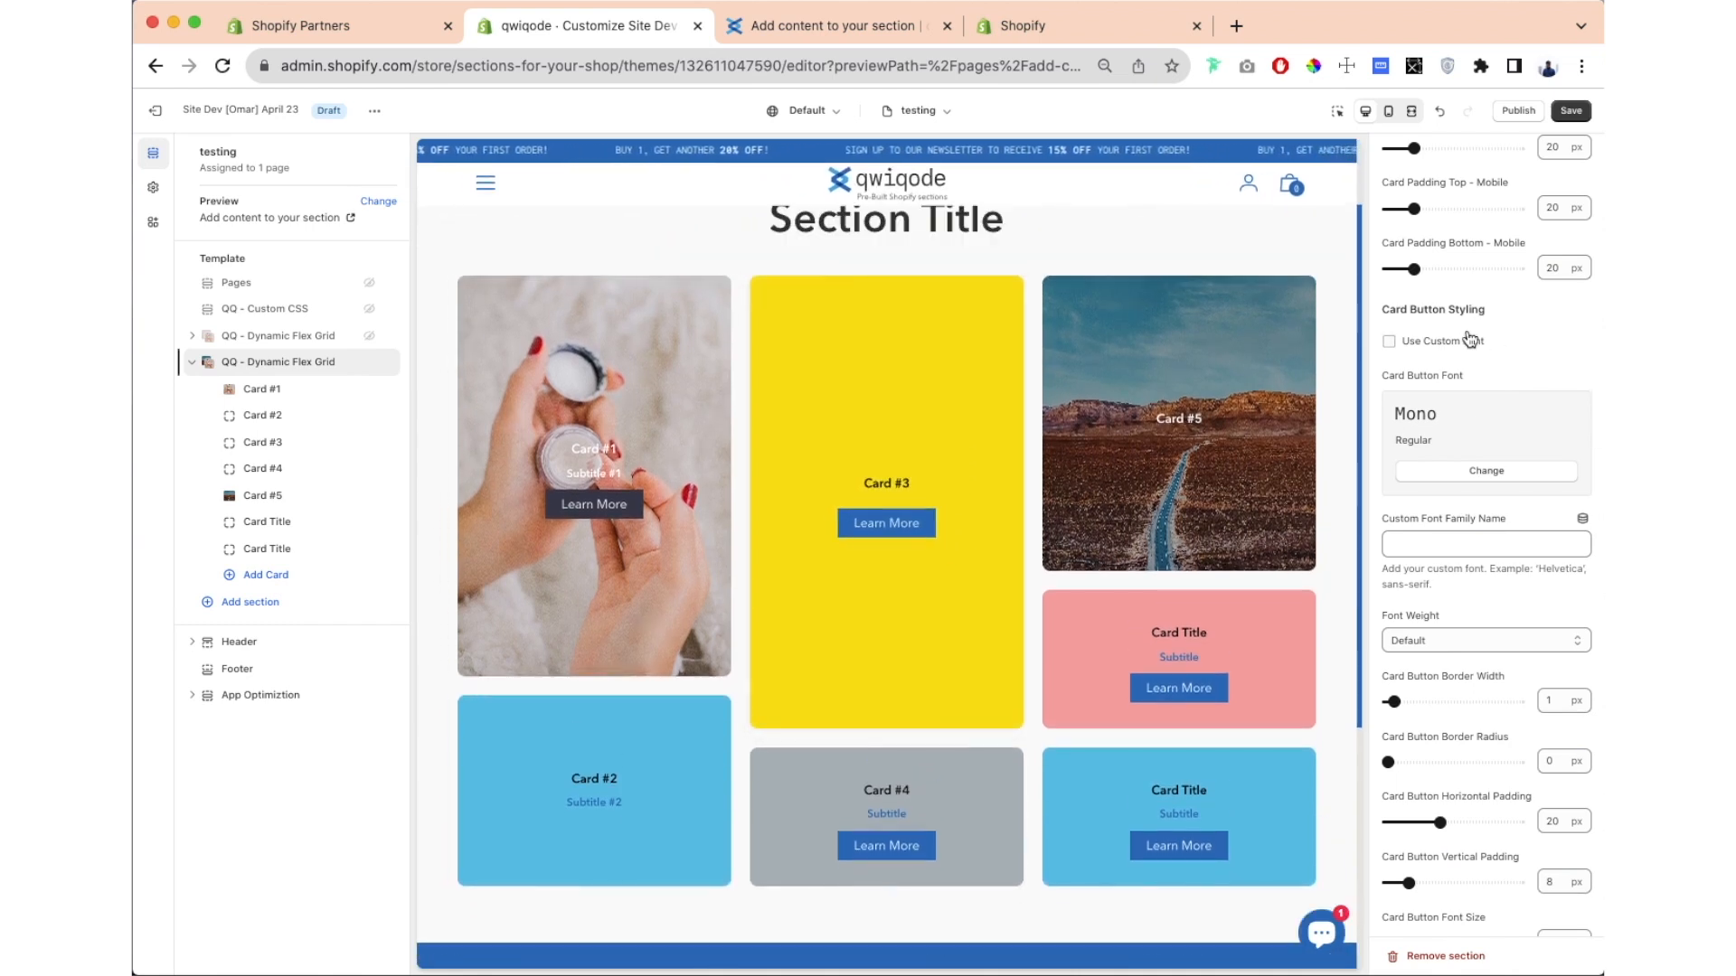
{"action": "scroll", "coordinate": [1471, 340], "scroll_direction": "down", "scroll_amount": 3}
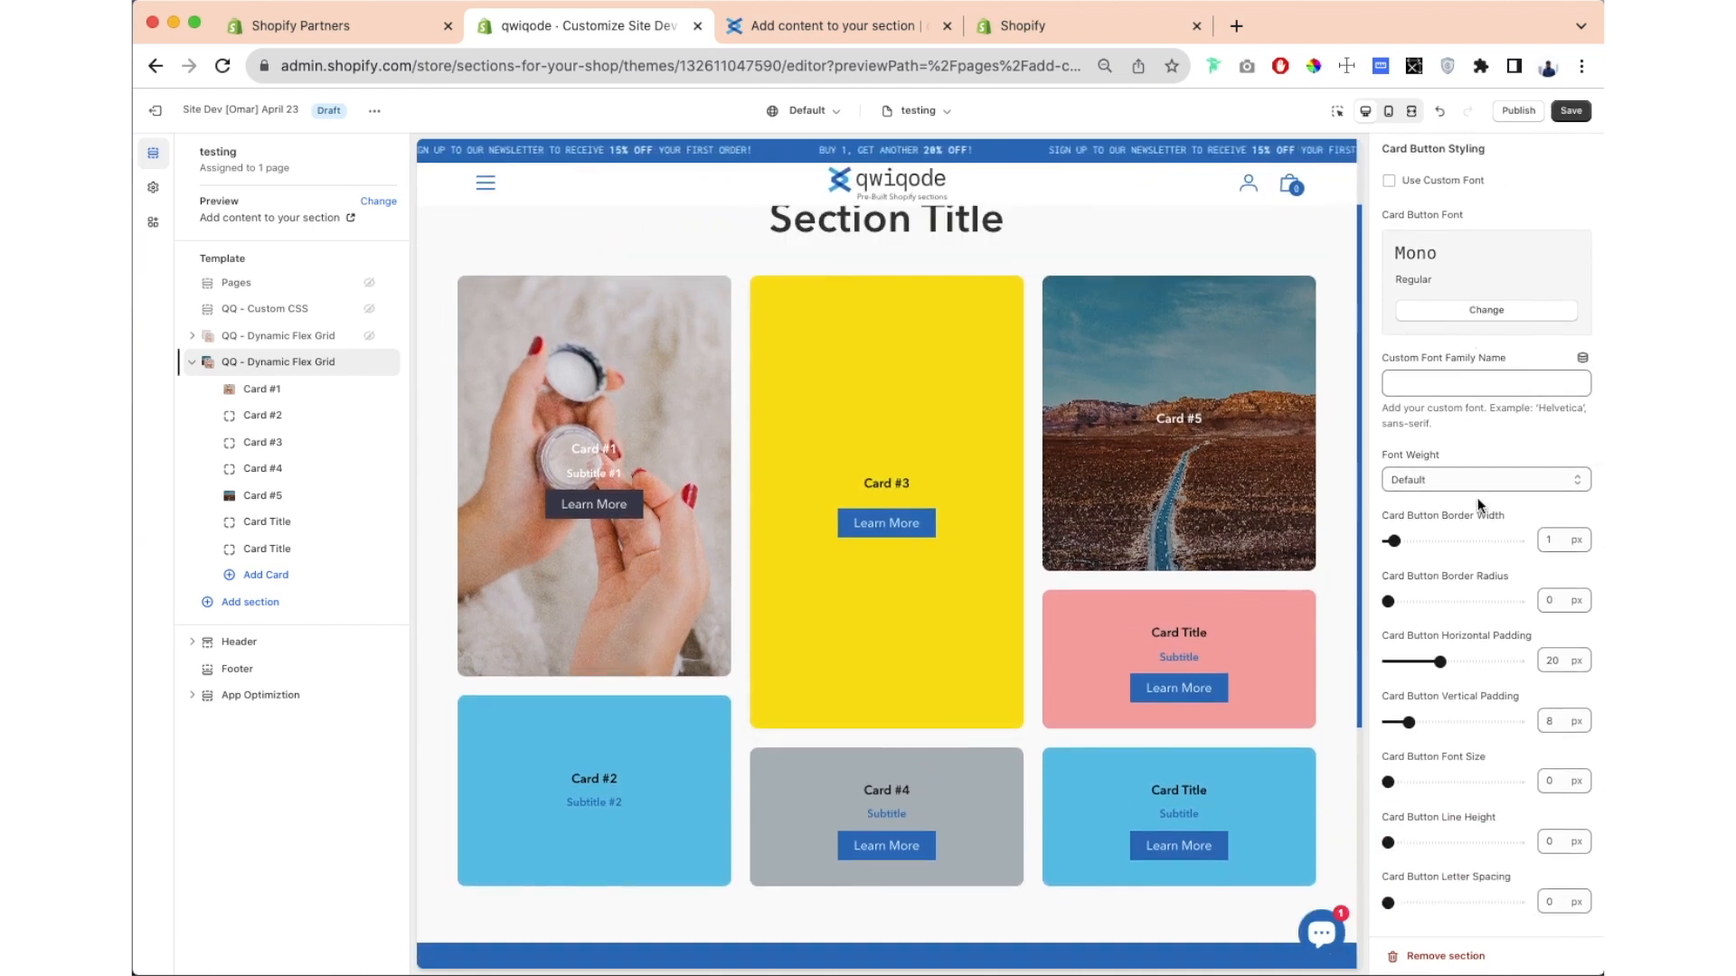
{"action": "left_click", "coordinate": [1389, 181]}
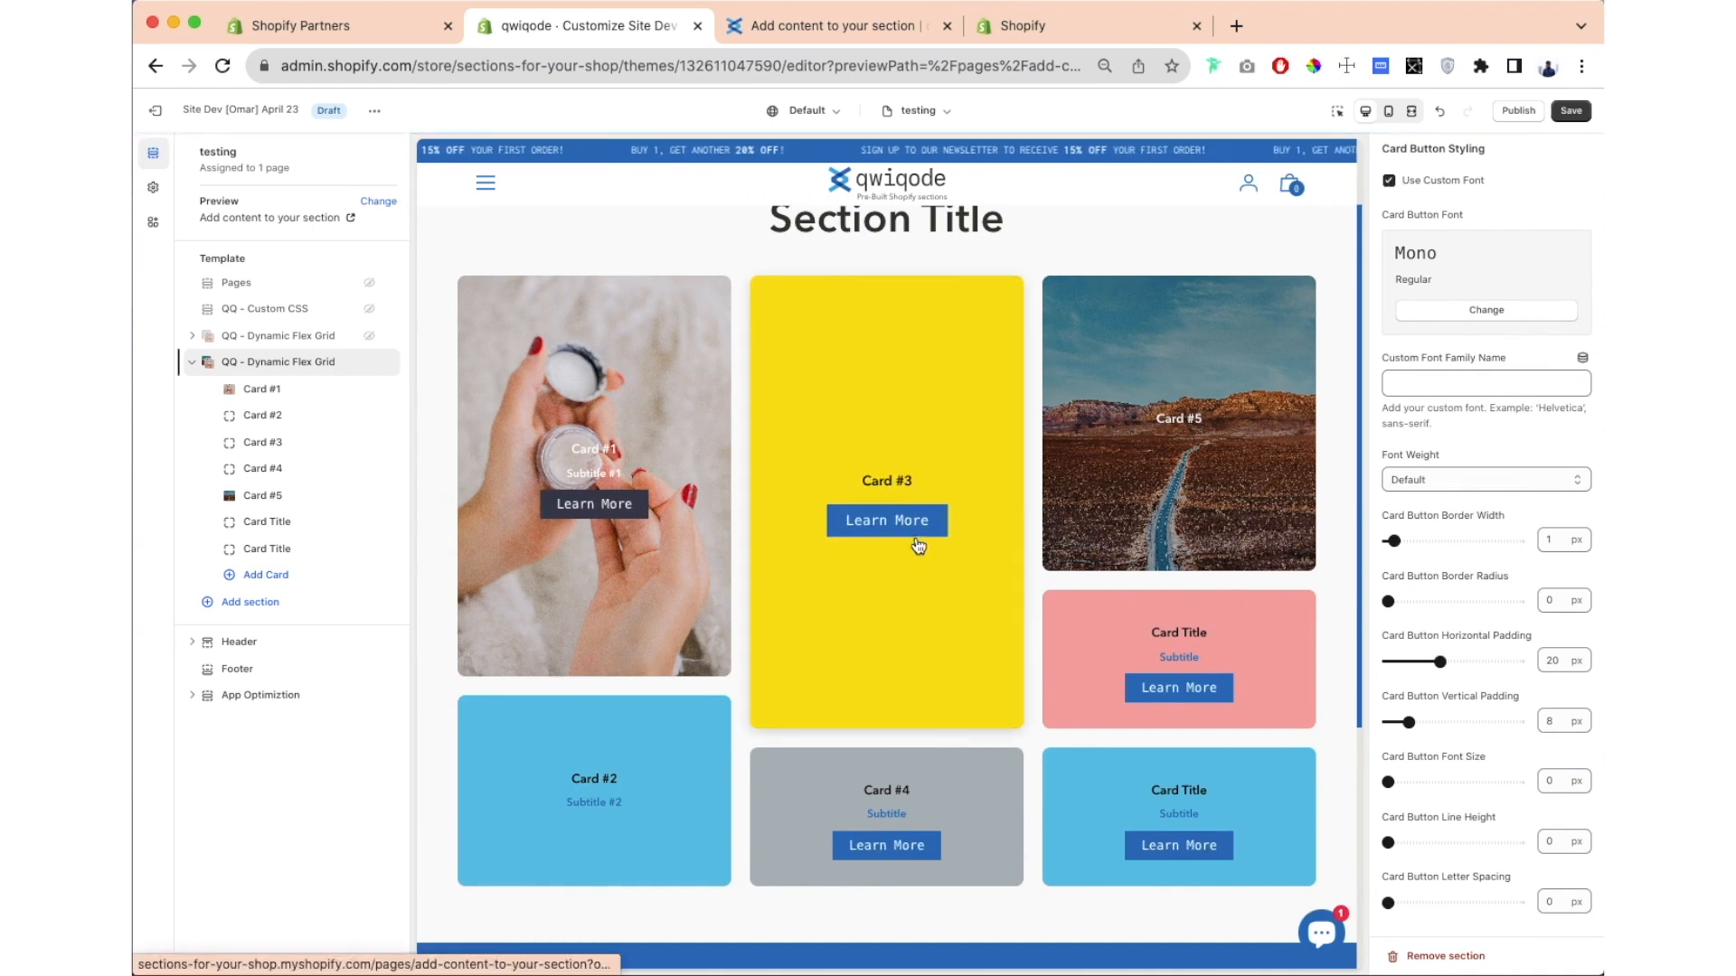
{"action": "scroll", "coordinate": [1445, 437], "scroll_direction": "down", "scroll_amount": 2}
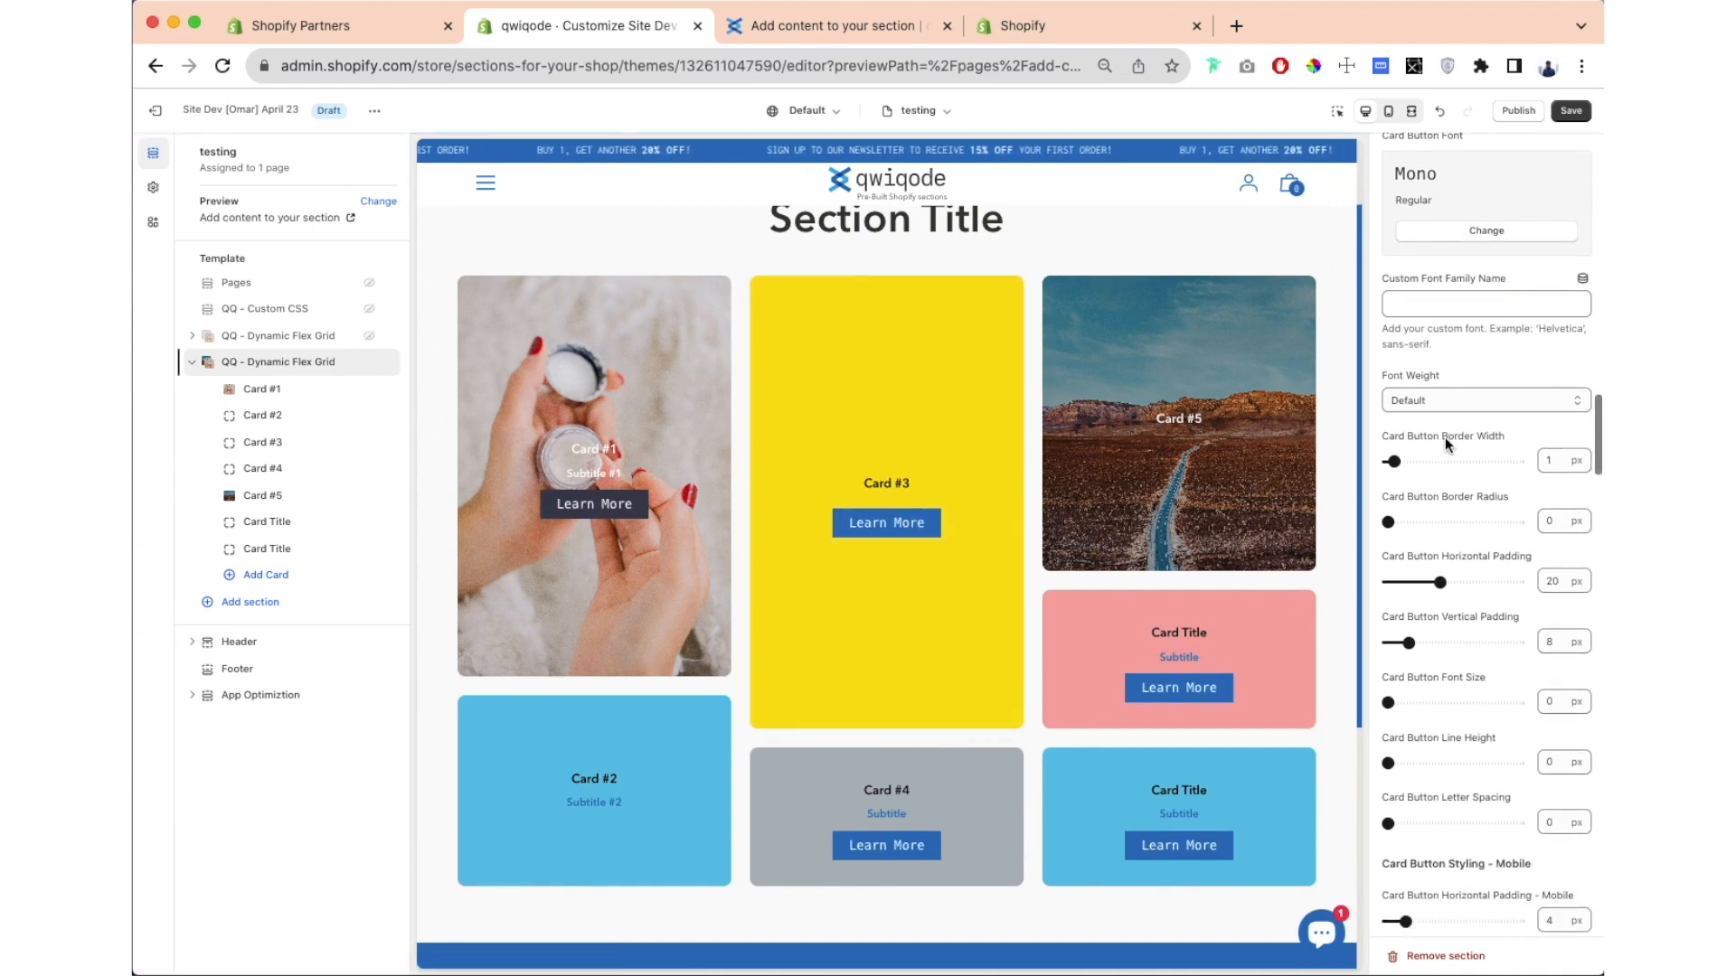
{"action": "left_click_drag", "start_coordinate": [1388, 522], "coordinate": [1456, 522]}
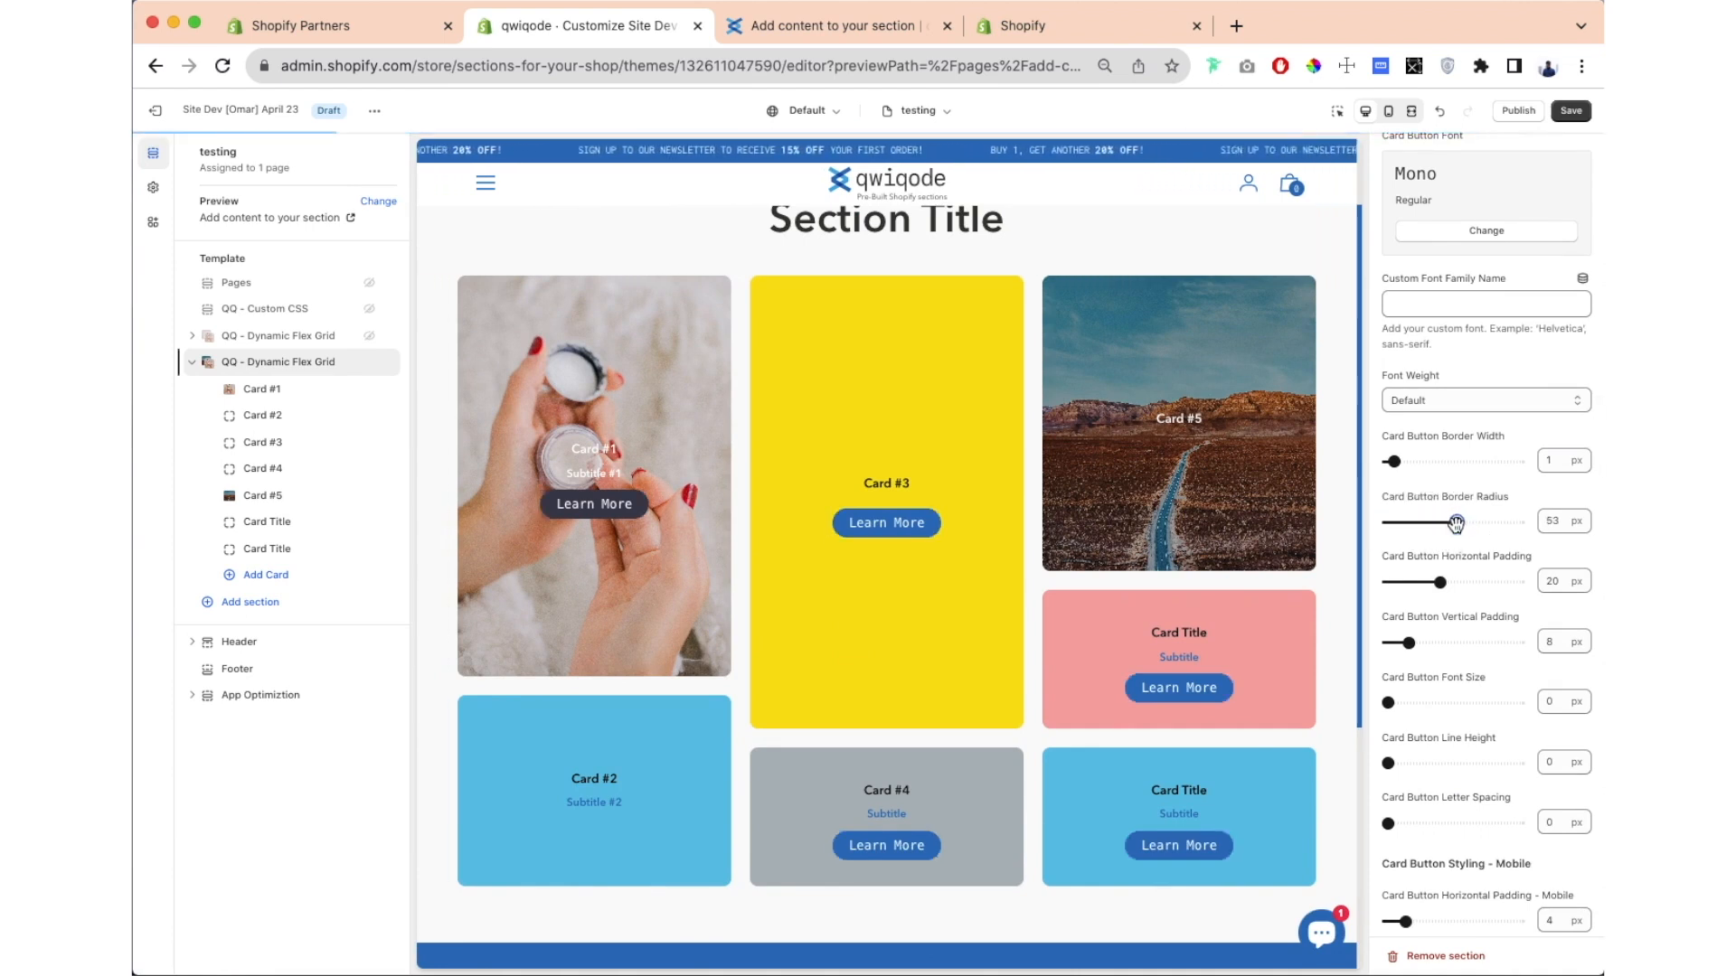
Step: Set the Dynamic Flex Grid section's background color to the light beige-grey #EAE6E3
{"action": "scroll", "coordinate": [1456, 523], "scroll_direction": "down", "scroll_amount": 3}
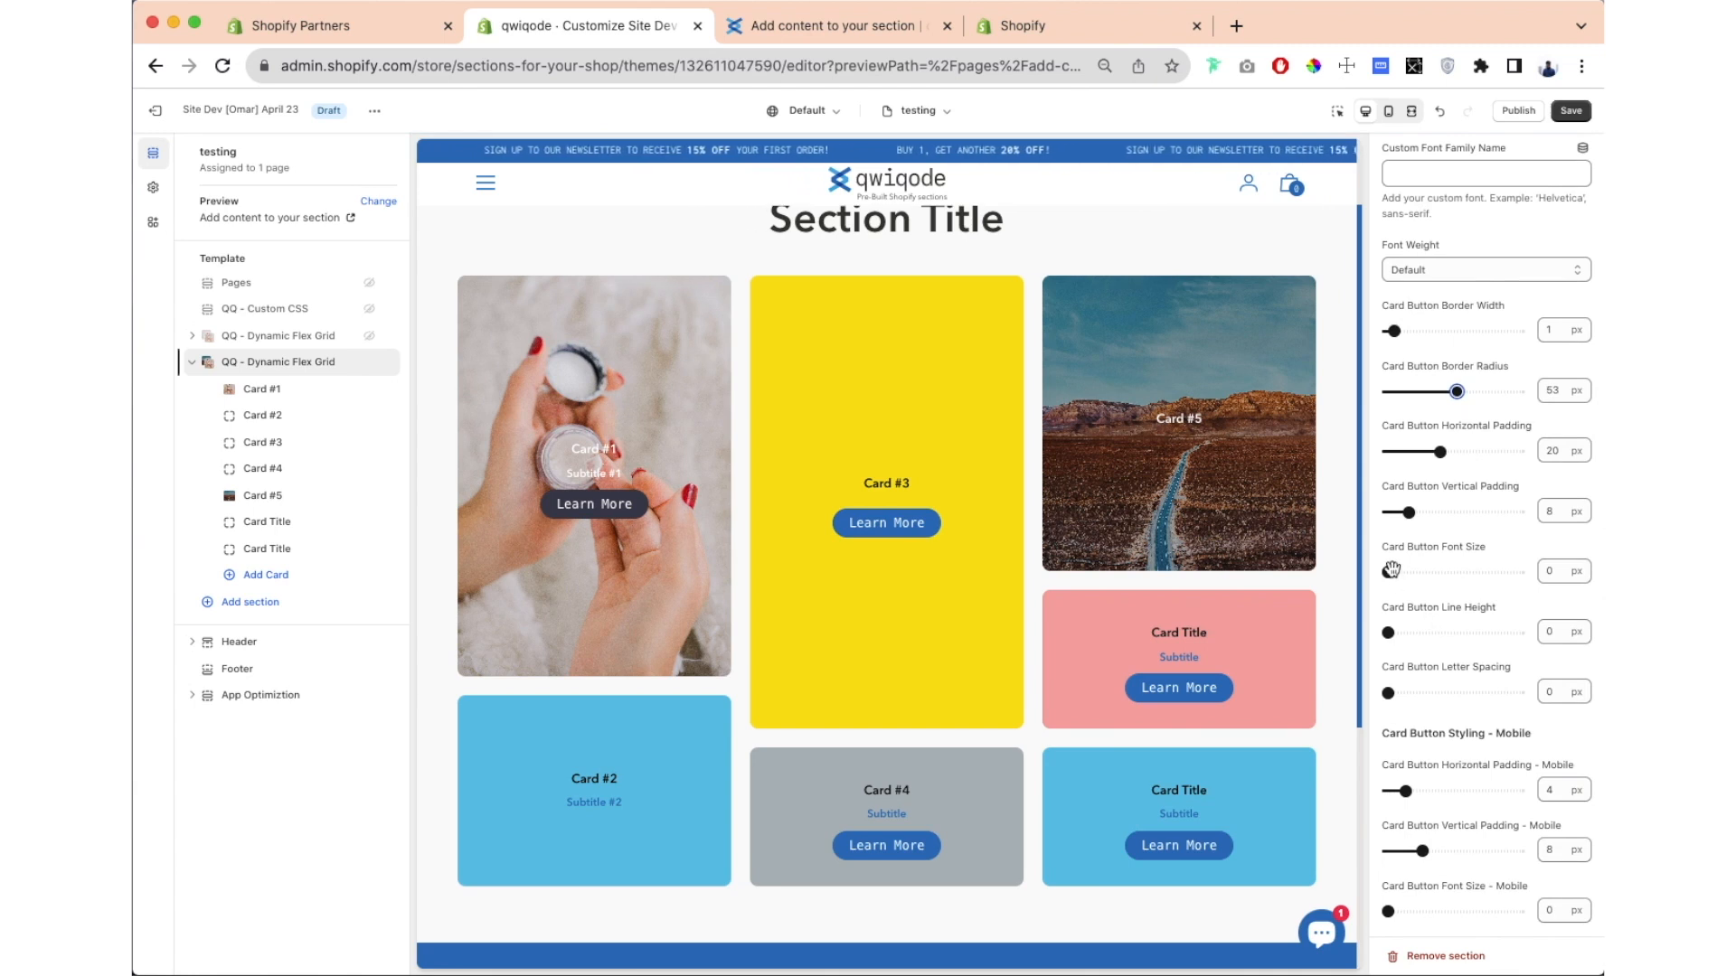
{"action": "scroll", "coordinate": [1427, 660], "scroll_direction": "down", "scroll_amount": 5}
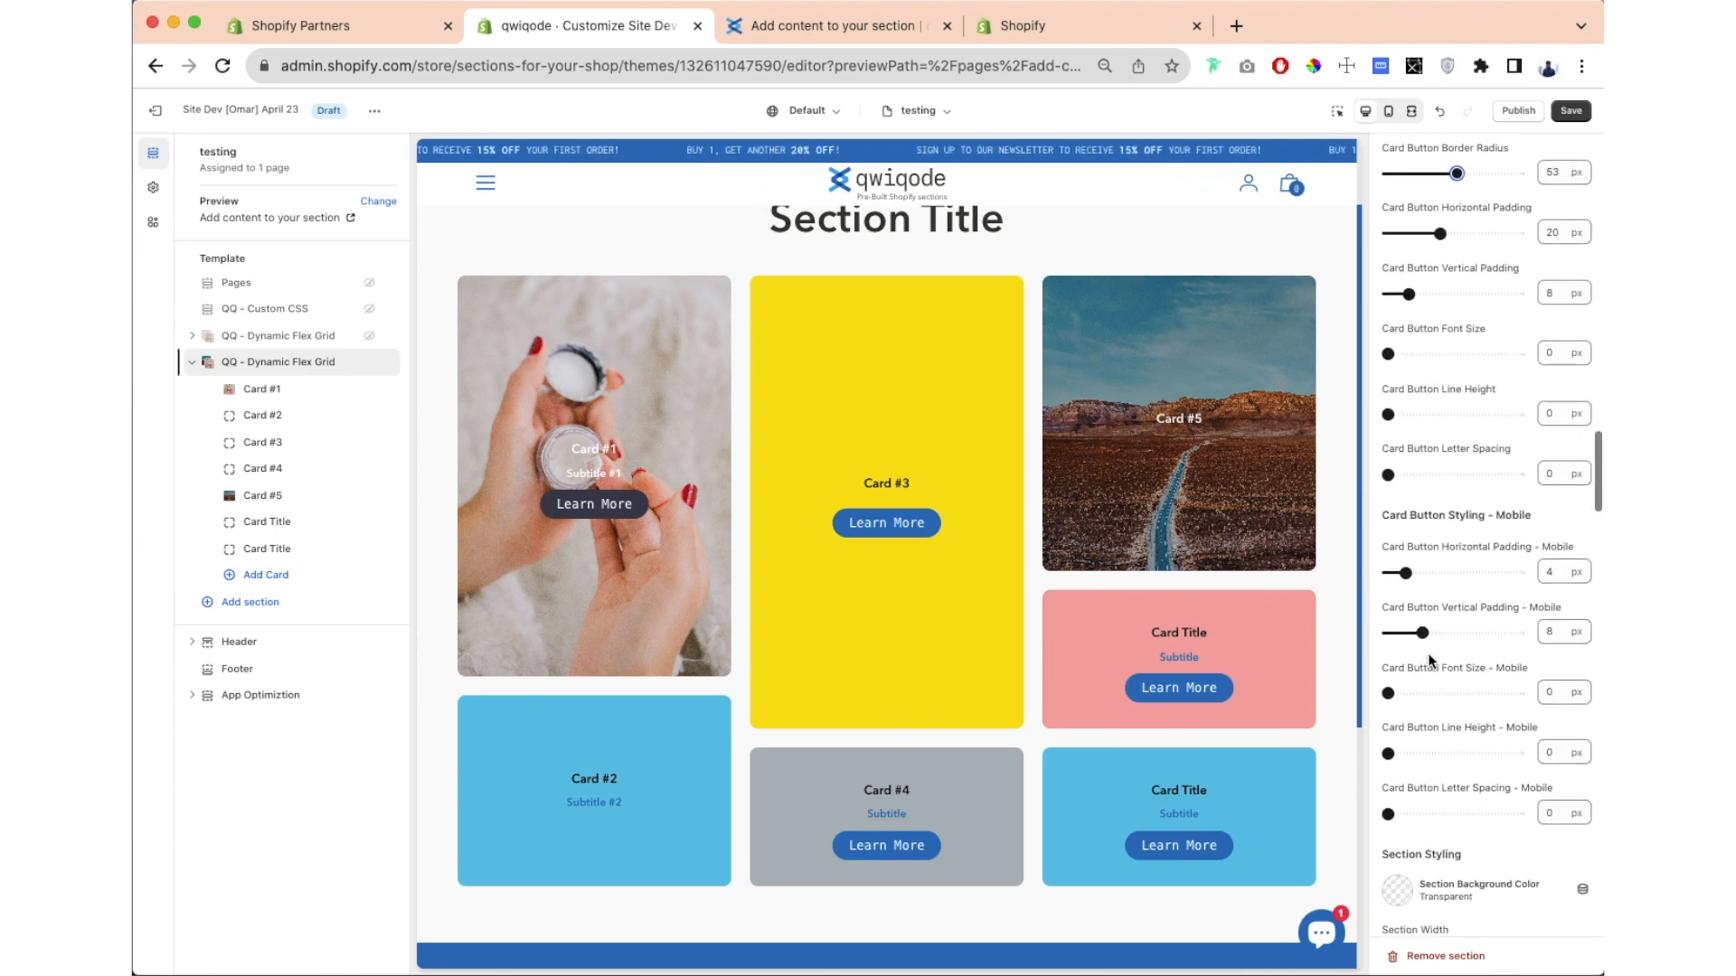
{"action": "scroll", "coordinate": [1430, 660], "scroll_direction": "down", "scroll_amount": 13}
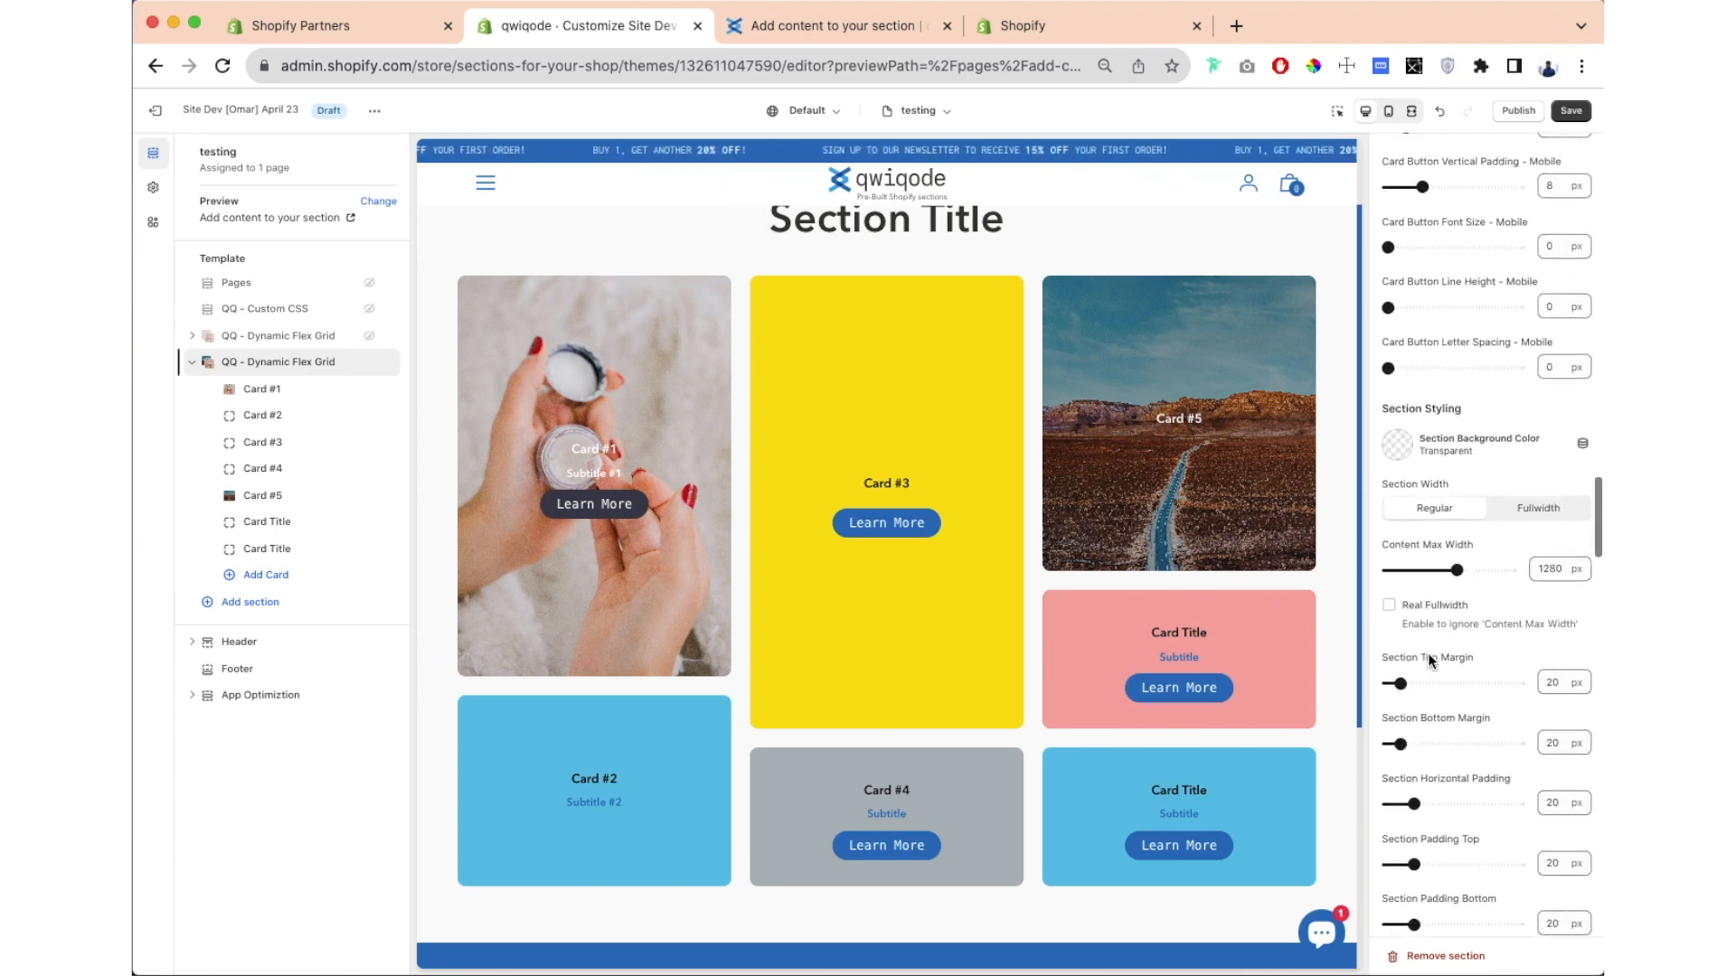
{"action": "scroll", "coordinate": [1428, 661], "scroll_direction": "down", "scroll_amount": 2}
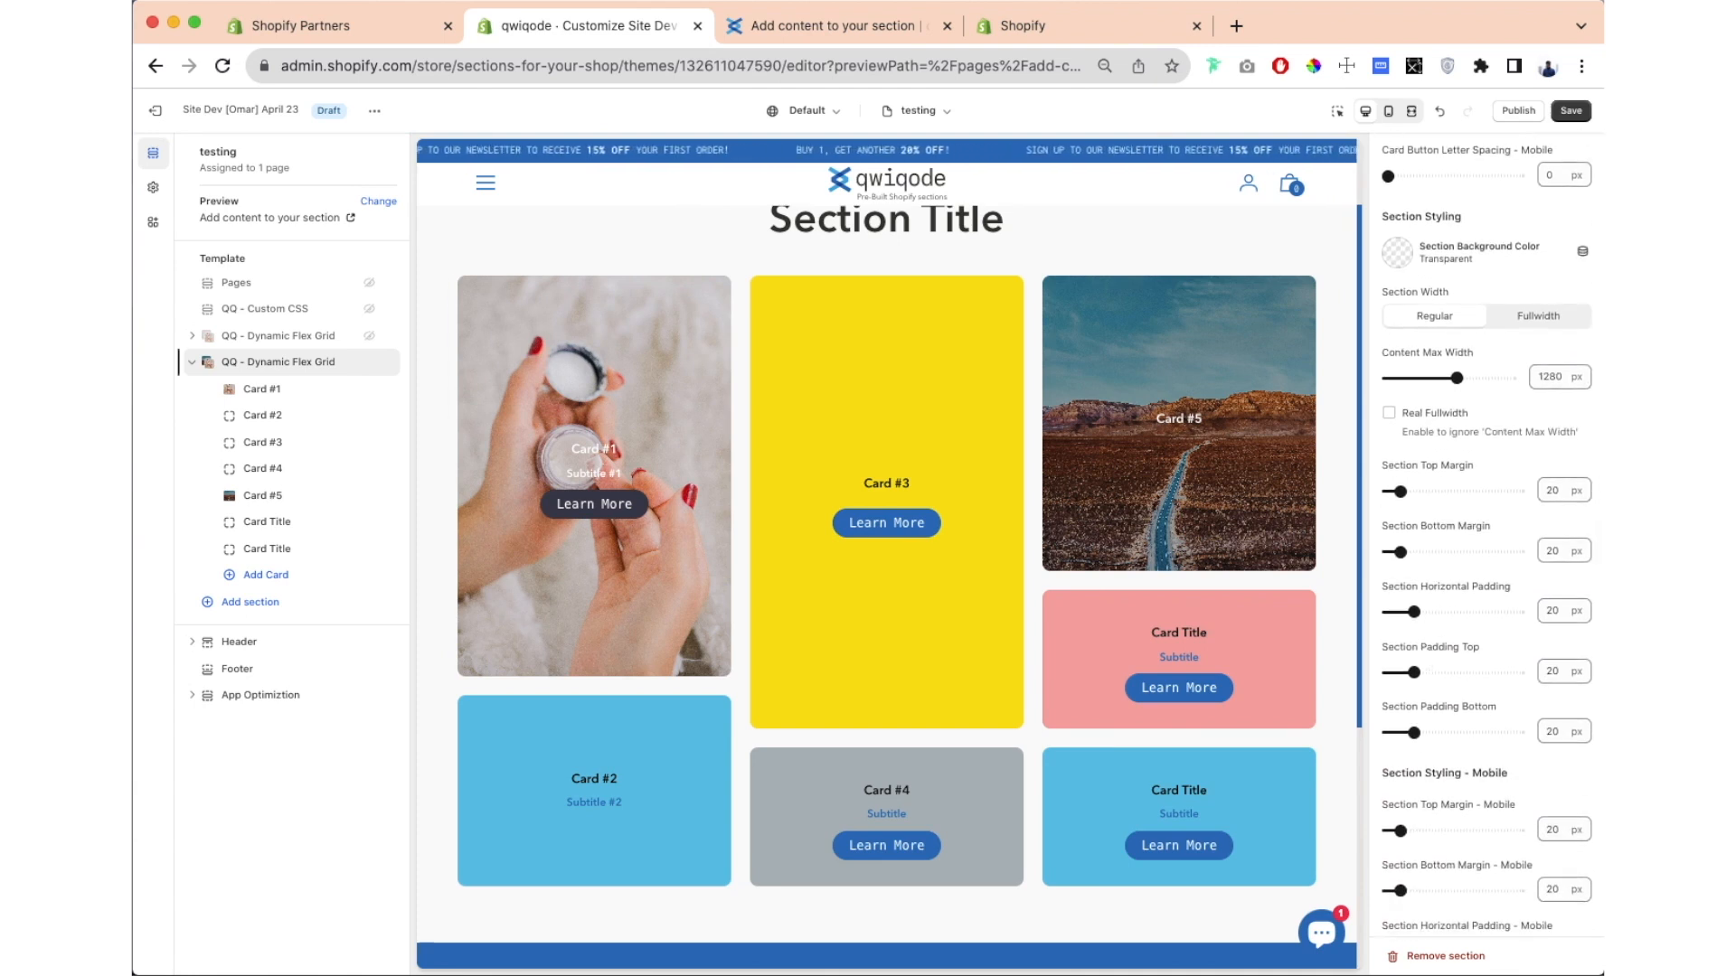
{"action": "scroll", "coordinate": [962, 499], "scroll_direction": "up", "scroll_amount": 1}
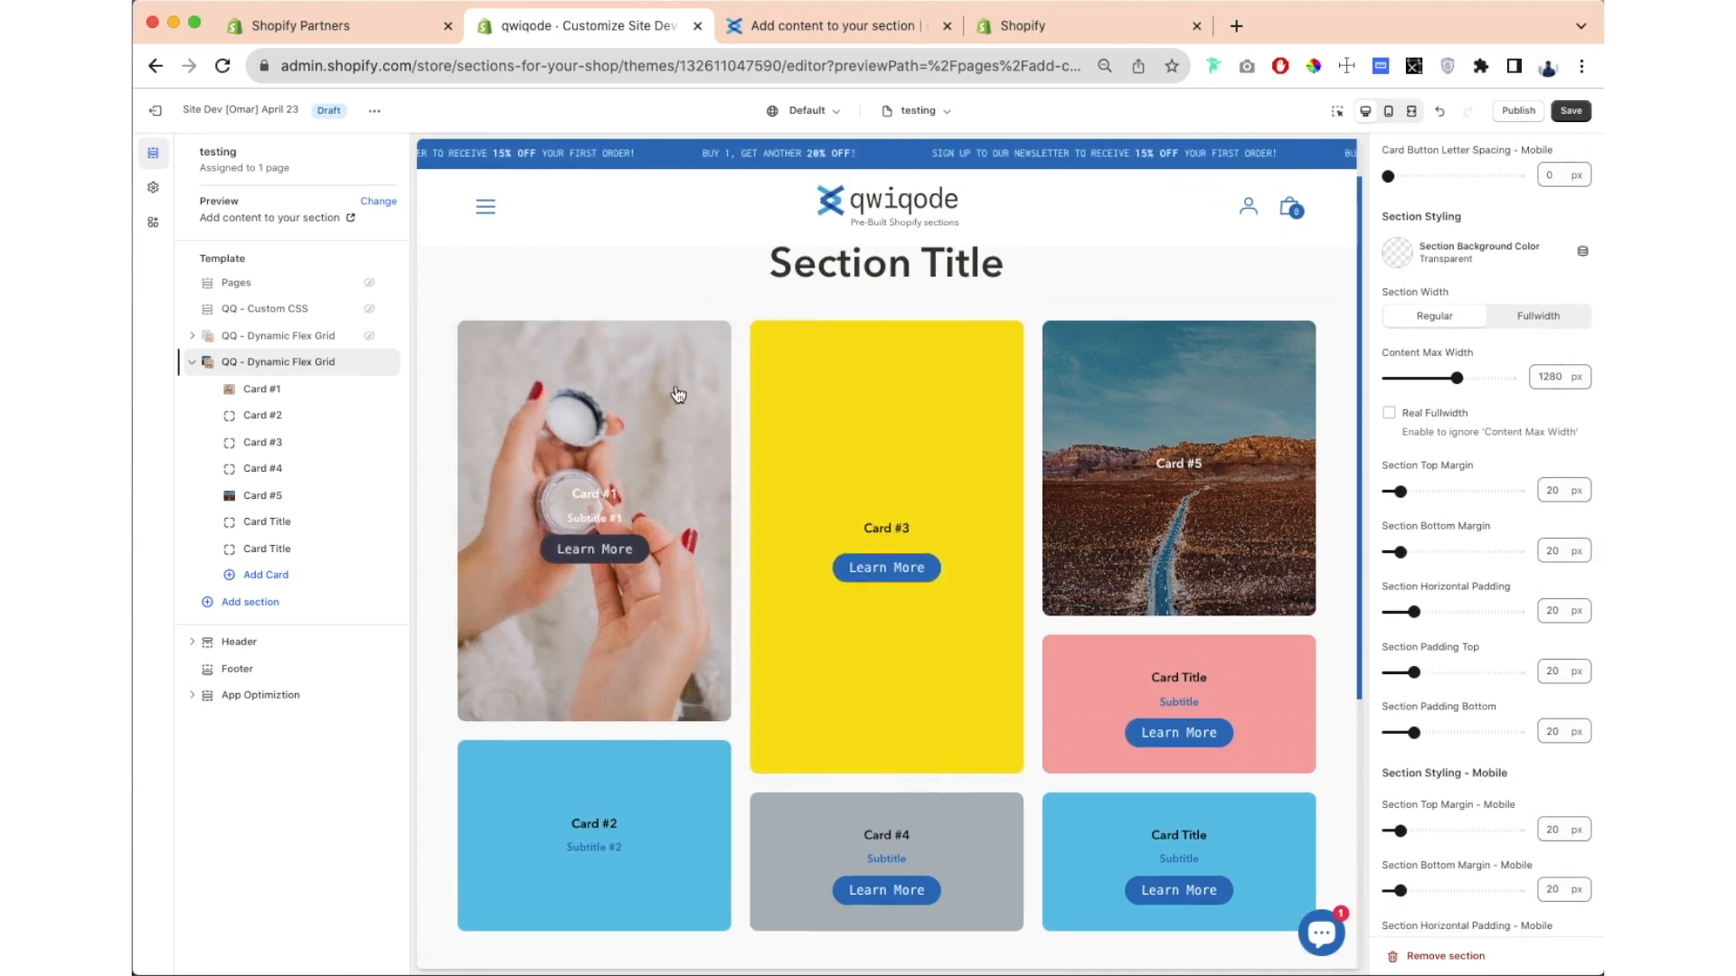
{"action": "left_click", "coordinate": [1404, 255]}
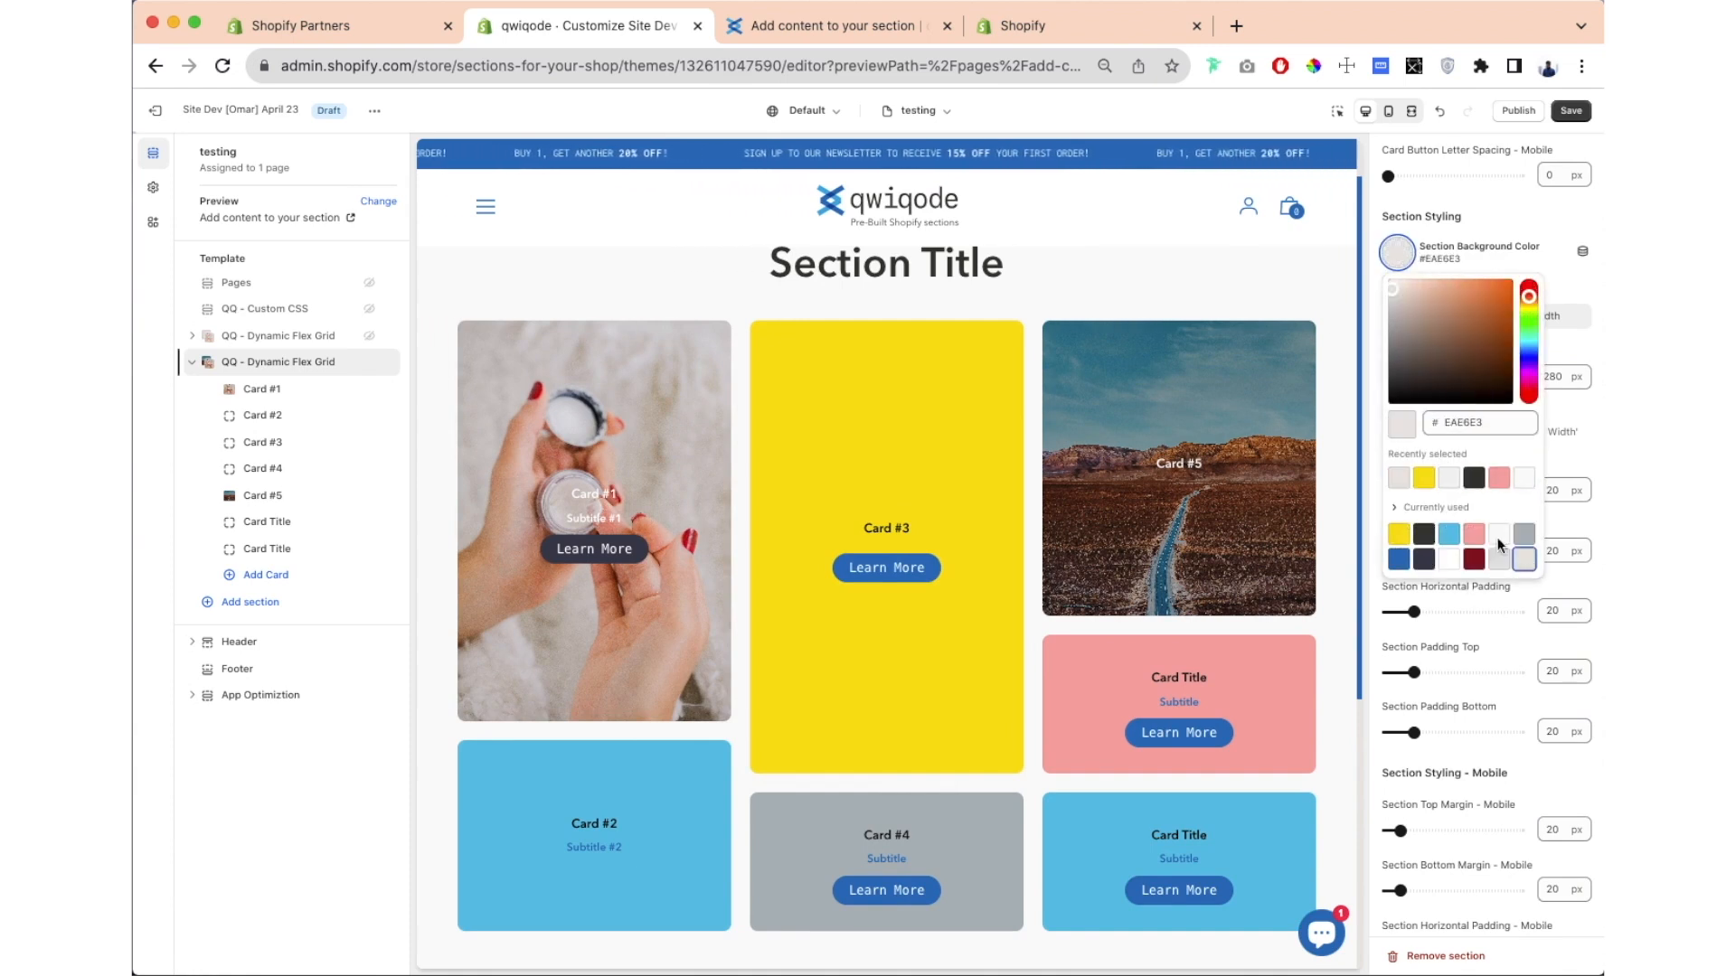
{"action": "left_click", "coordinate": [1530, 560]}
{"action": "left_click", "coordinate": [1370, 343]}
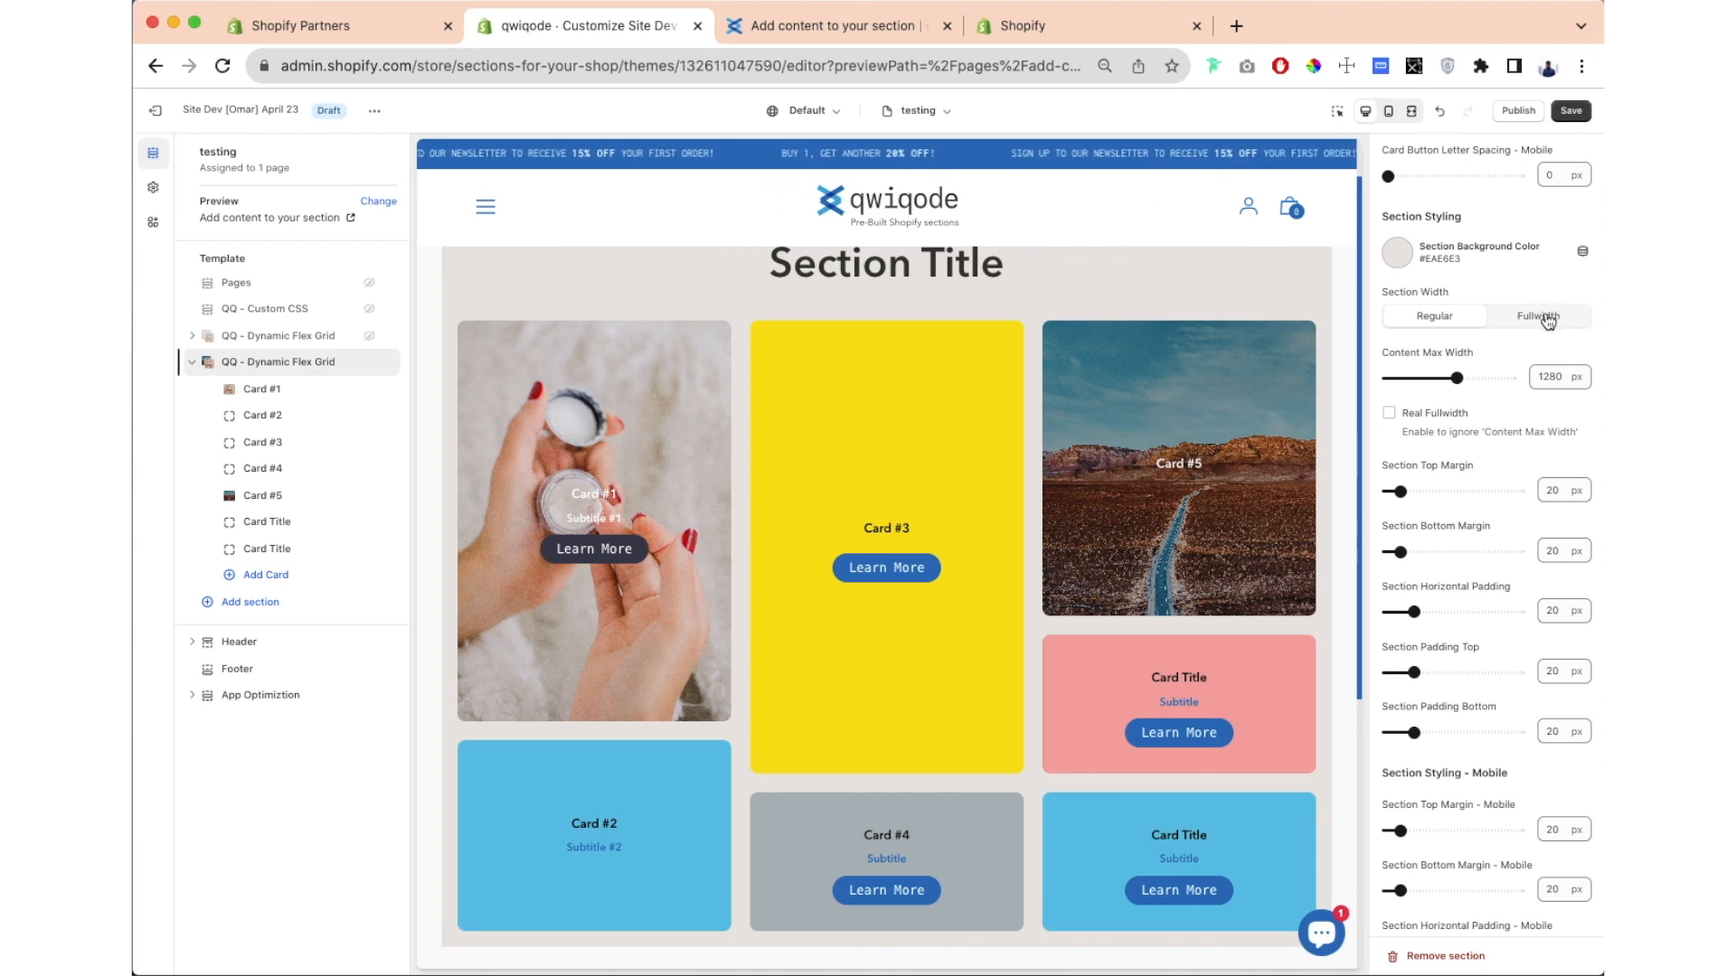
Step: Make the section full width, set its content max width to 1620 px, enable Real Fullwidth, and save the template
{"action": "left_click", "coordinate": [1548, 319]}
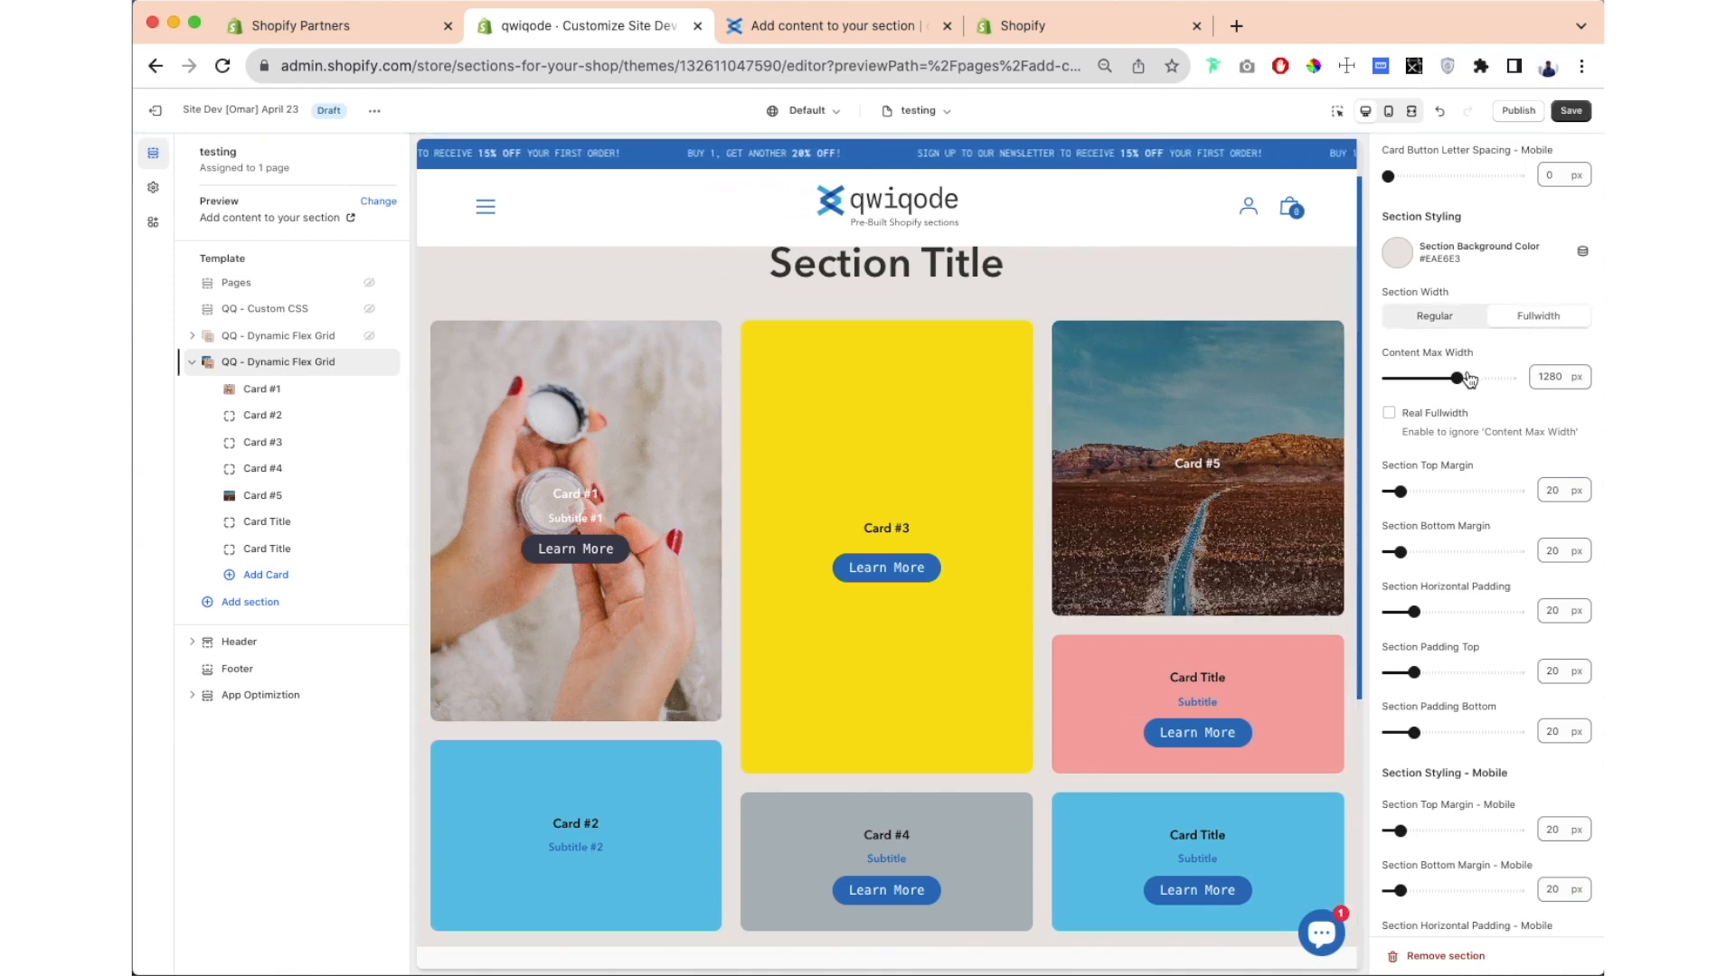
{"action": "left_click_drag", "start_coordinate": [1457, 378], "coordinate": [1470, 377]}
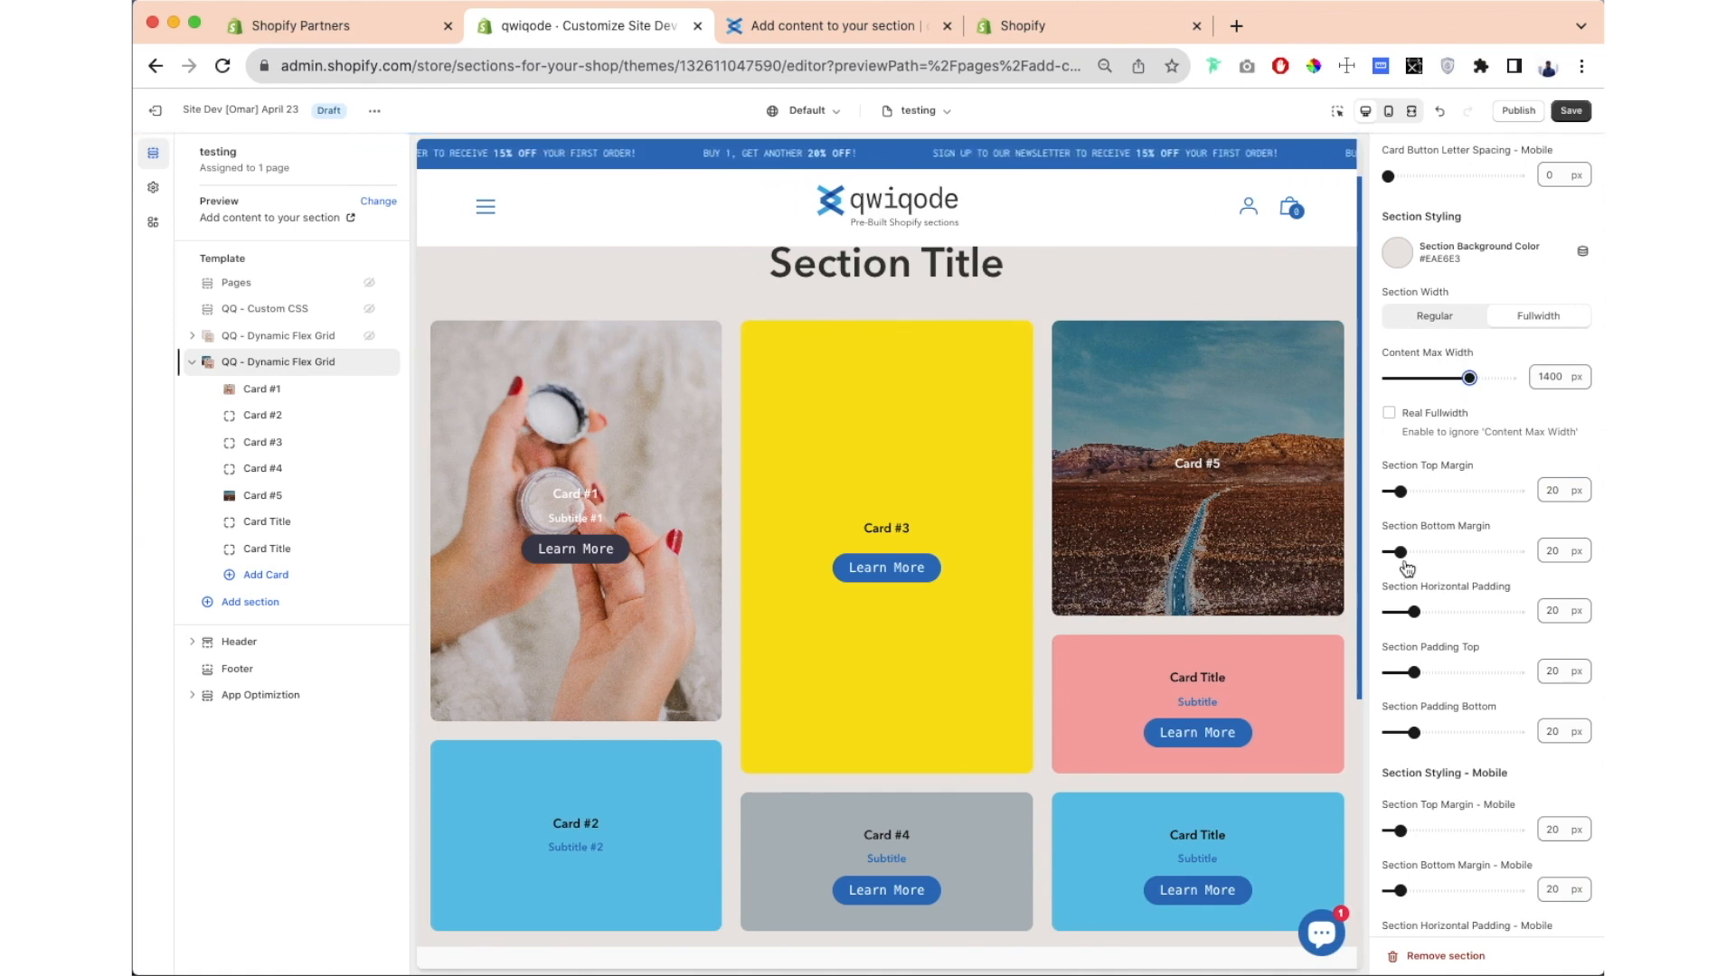
{"action": "left_click_drag", "start_coordinate": [1472, 377], "coordinate": [1491, 377]}
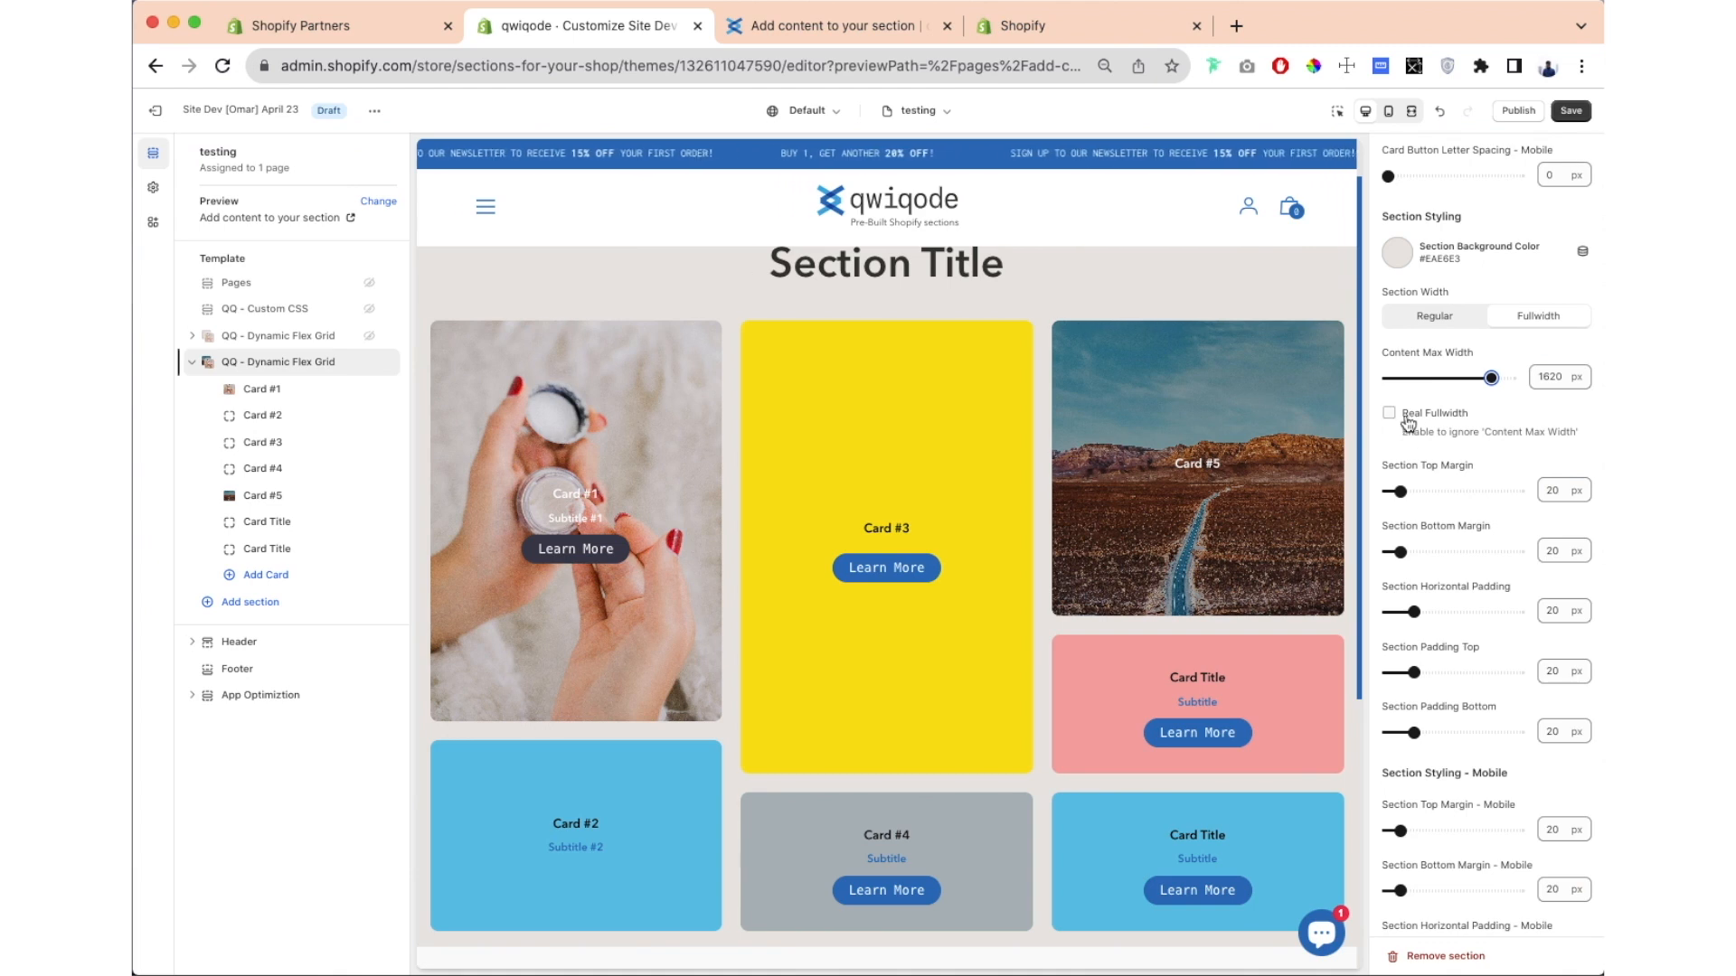
{"action": "left_click_drag", "start_coordinate": [1569, 378], "coordinate": [1536, 380]}
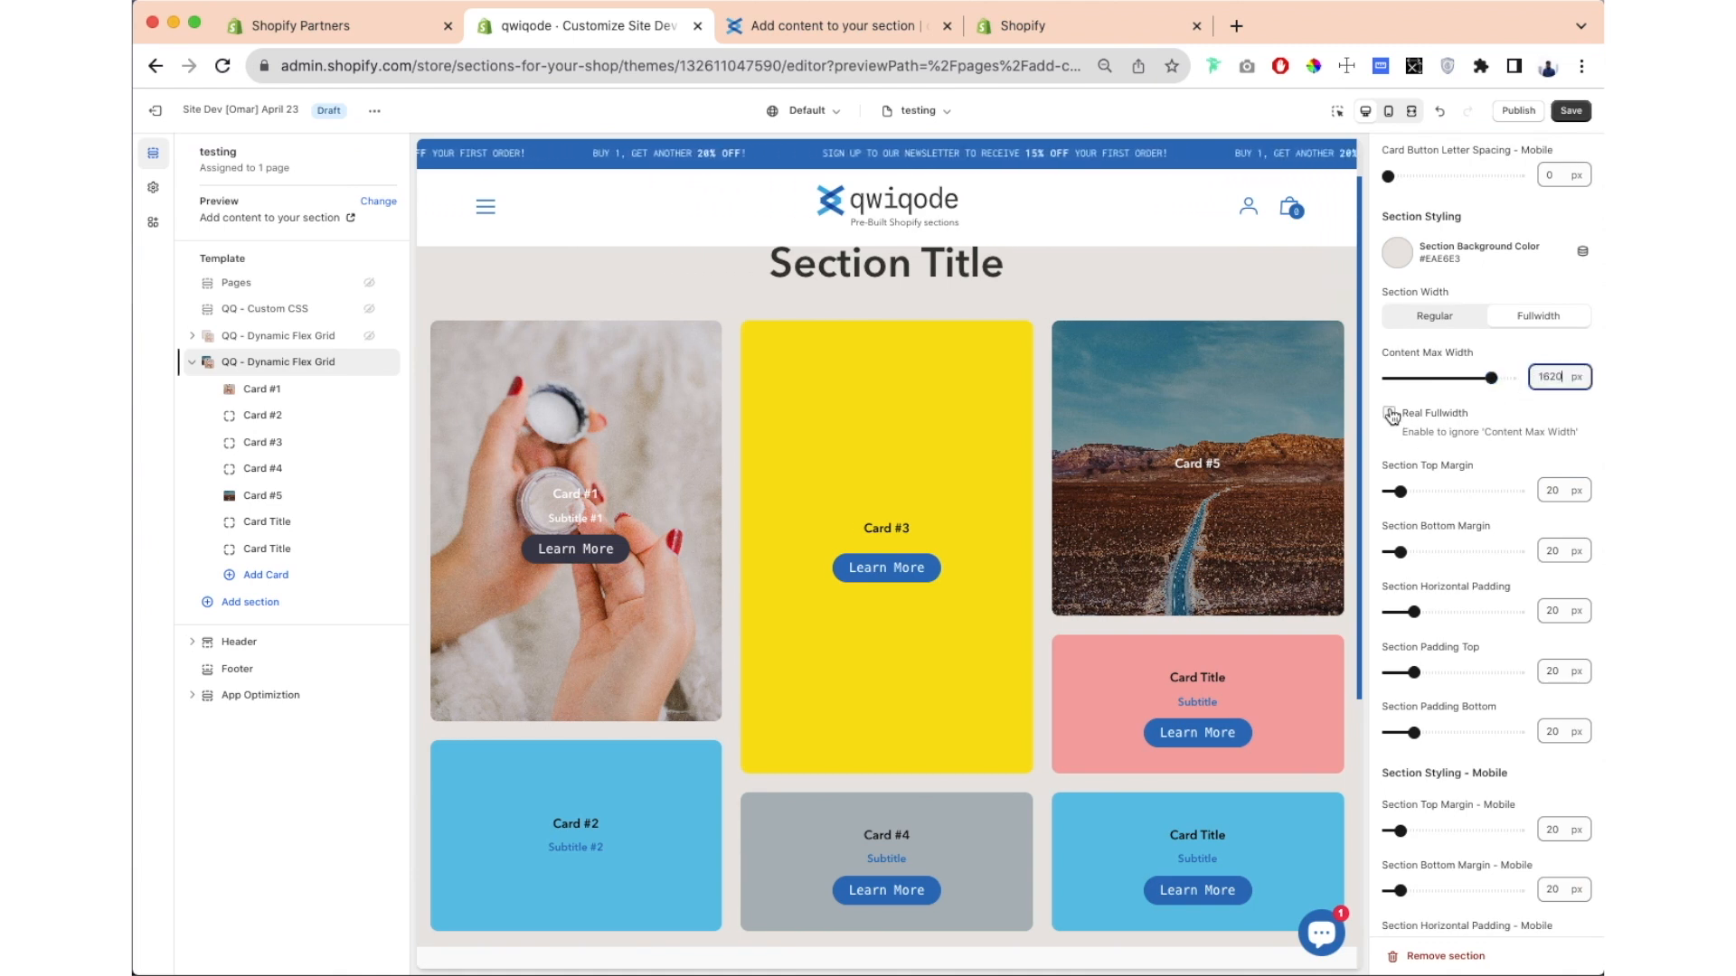
{"action": "left_click", "coordinate": [1570, 110]}
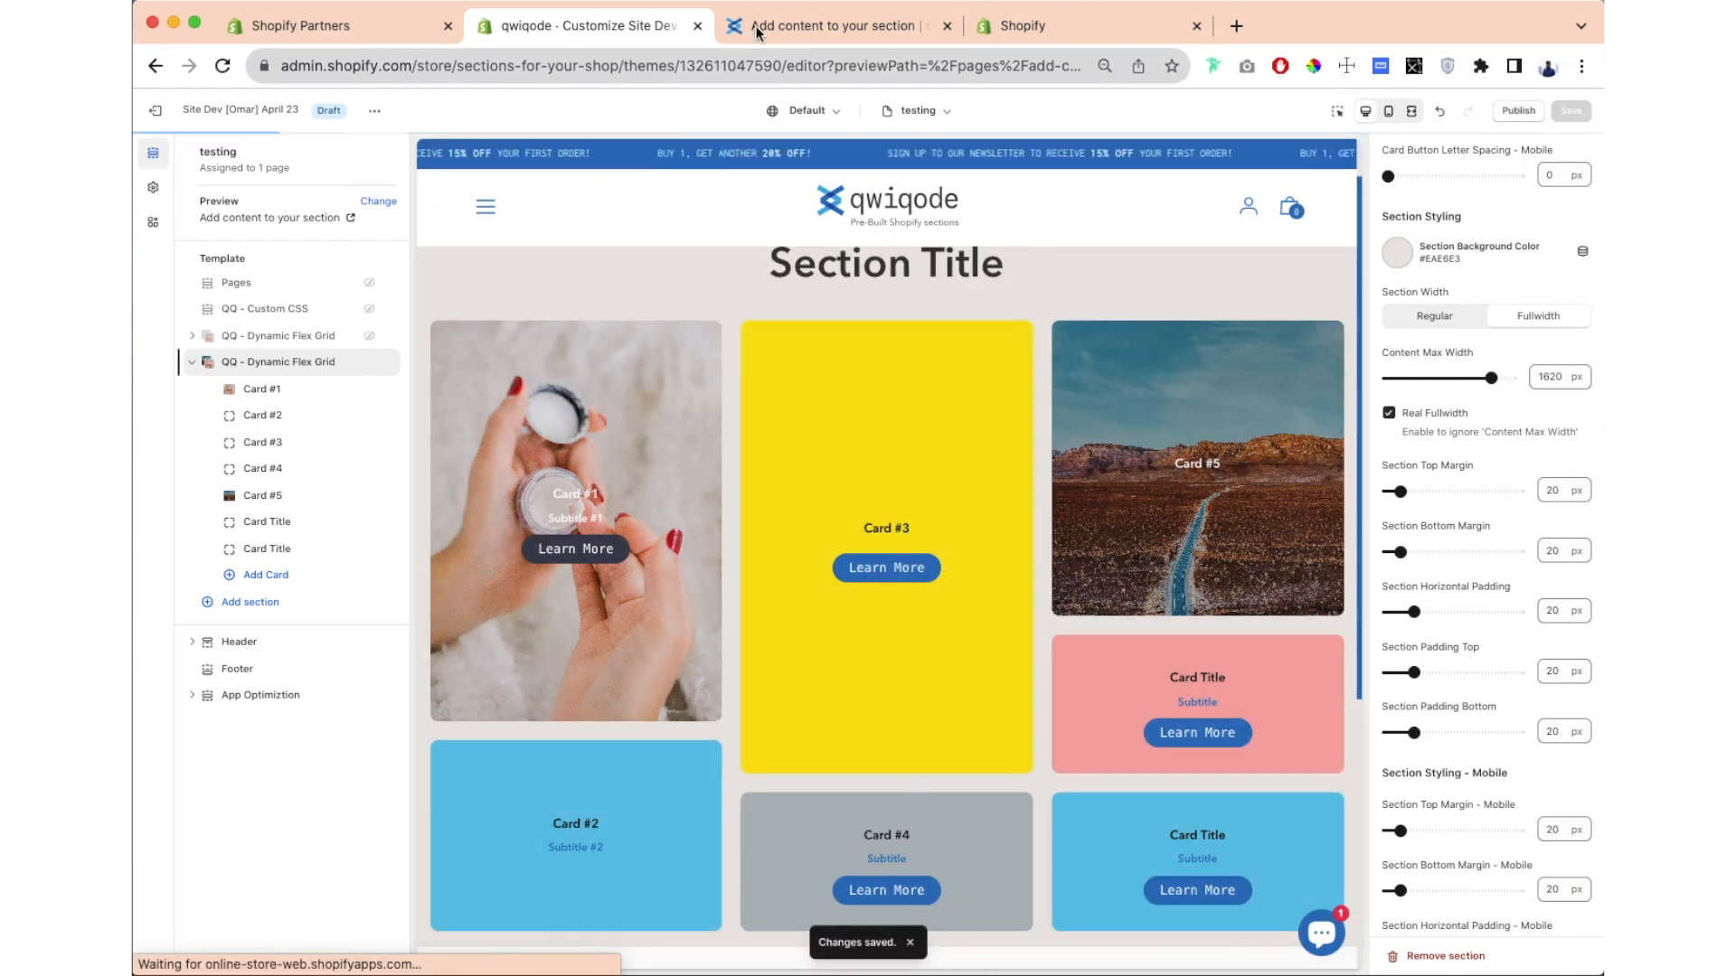
Step: Check the saved section on the storefront page with the developer tools closed, and return to the theme editor
{"action": "left_click", "coordinate": [794, 27]}
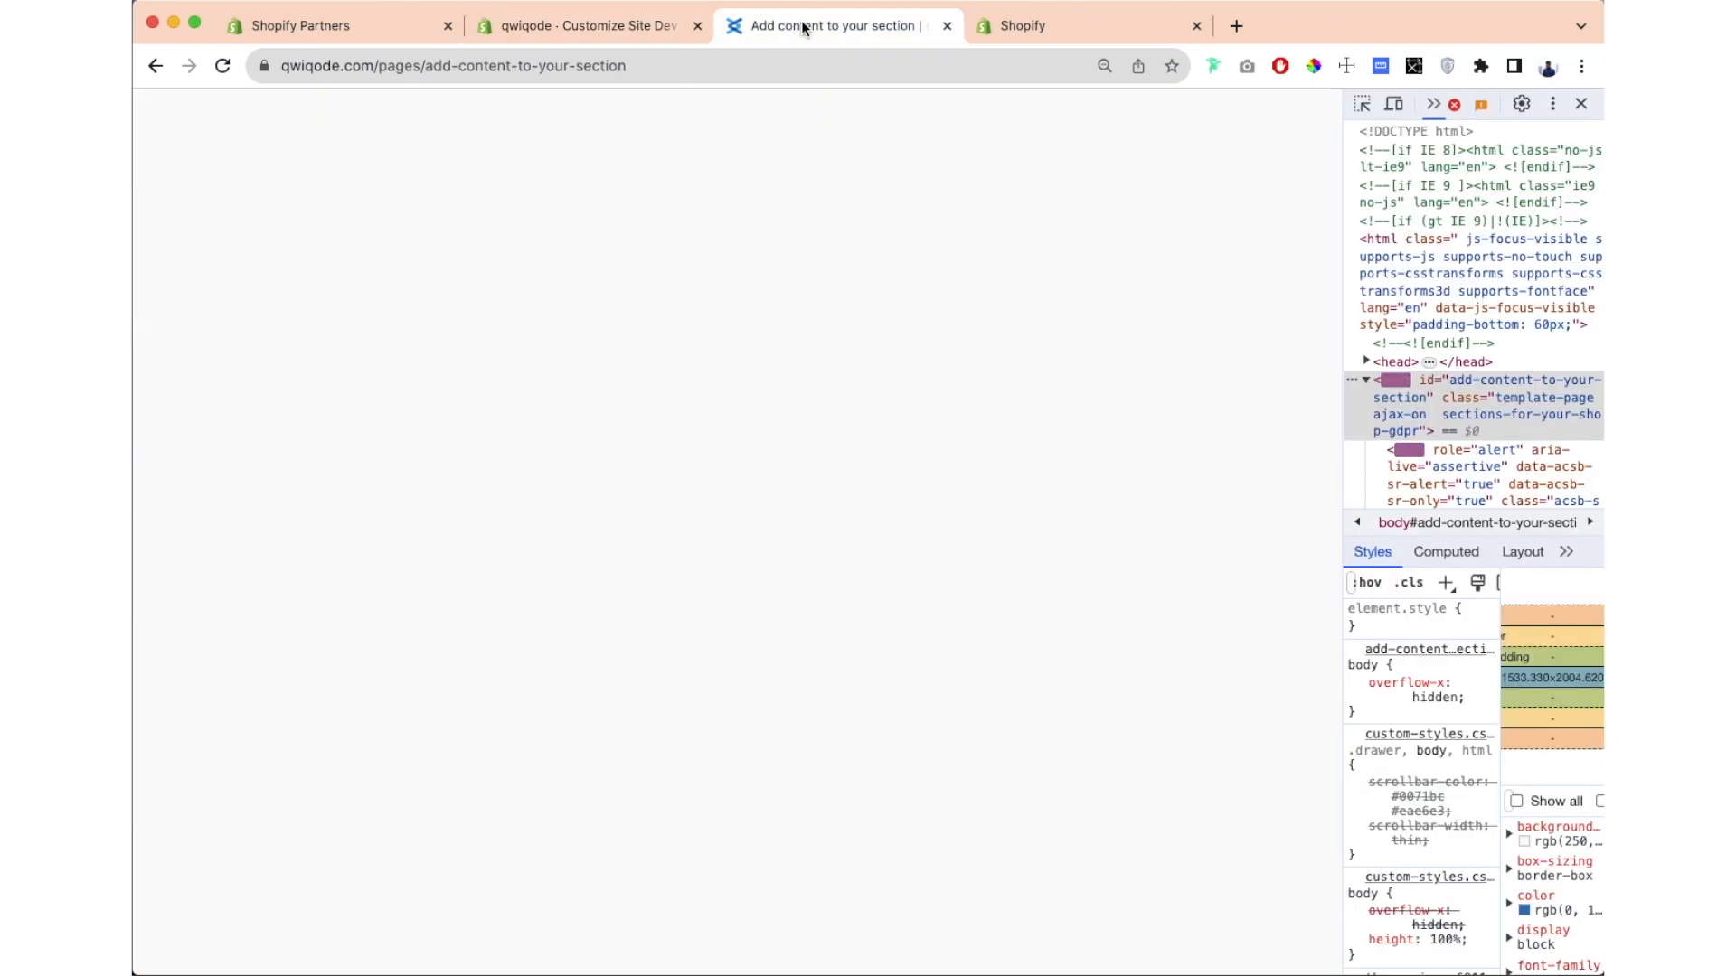
{"action": "scroll", "coordinate": [1085, 234], "scroll_direction": "down", "scroll_amount": 8}
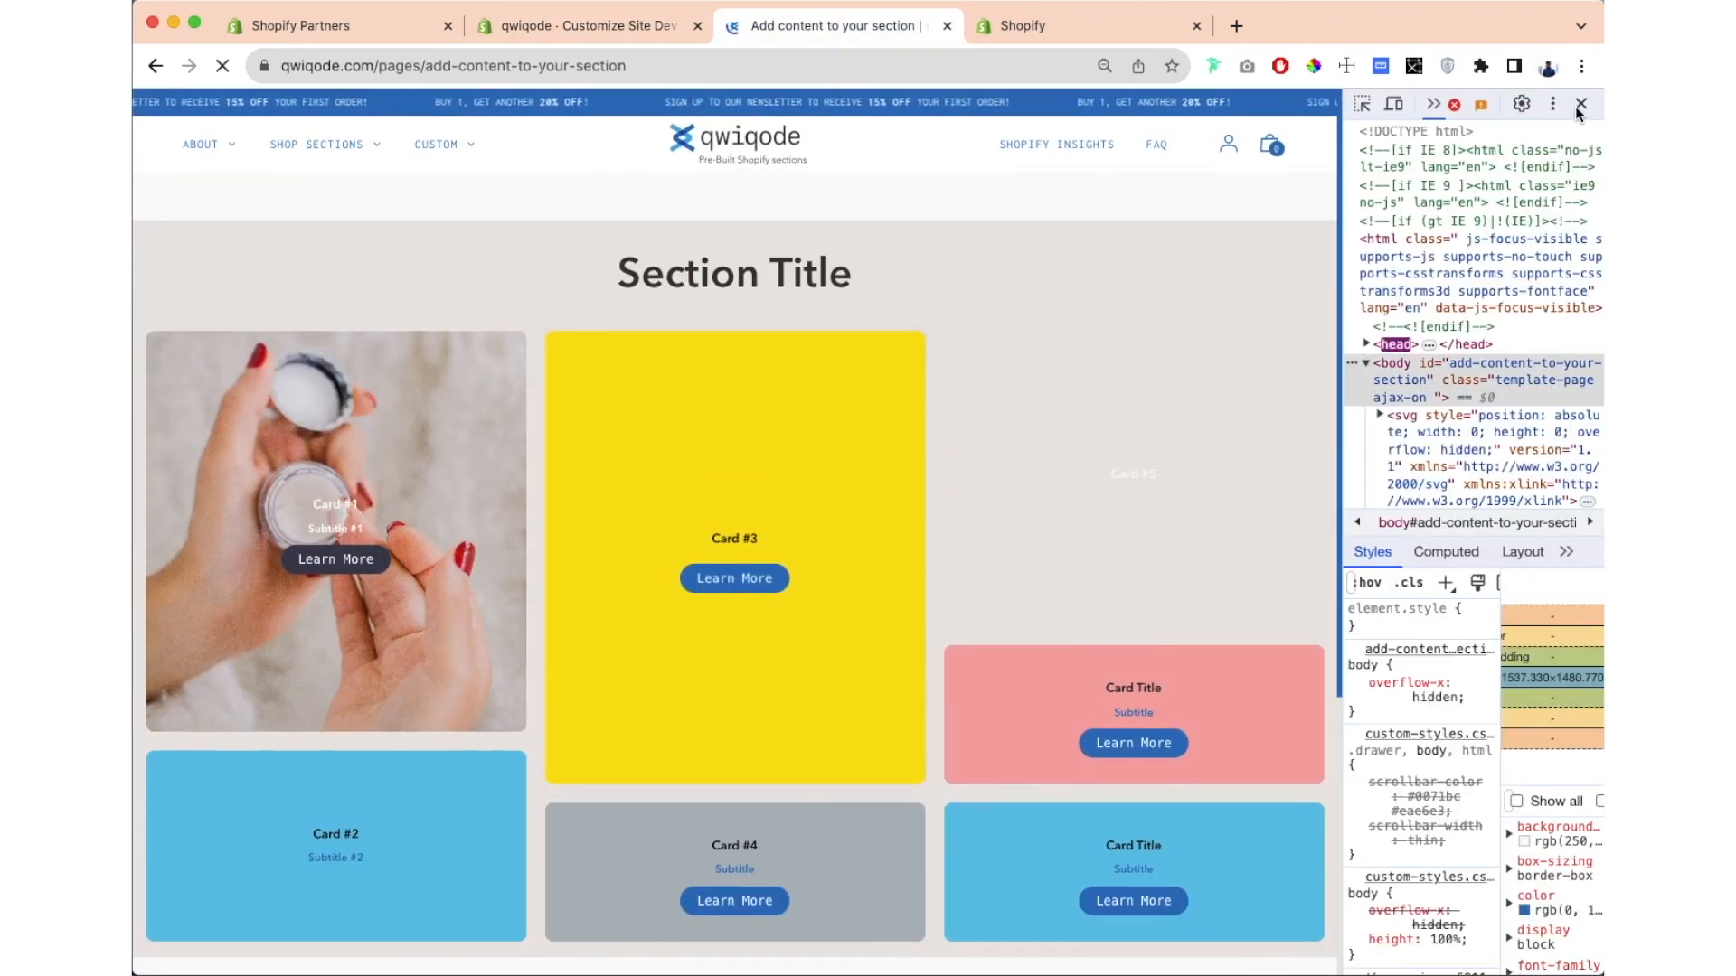
{"action": "left_click", "coordinate": [1580, 105]}
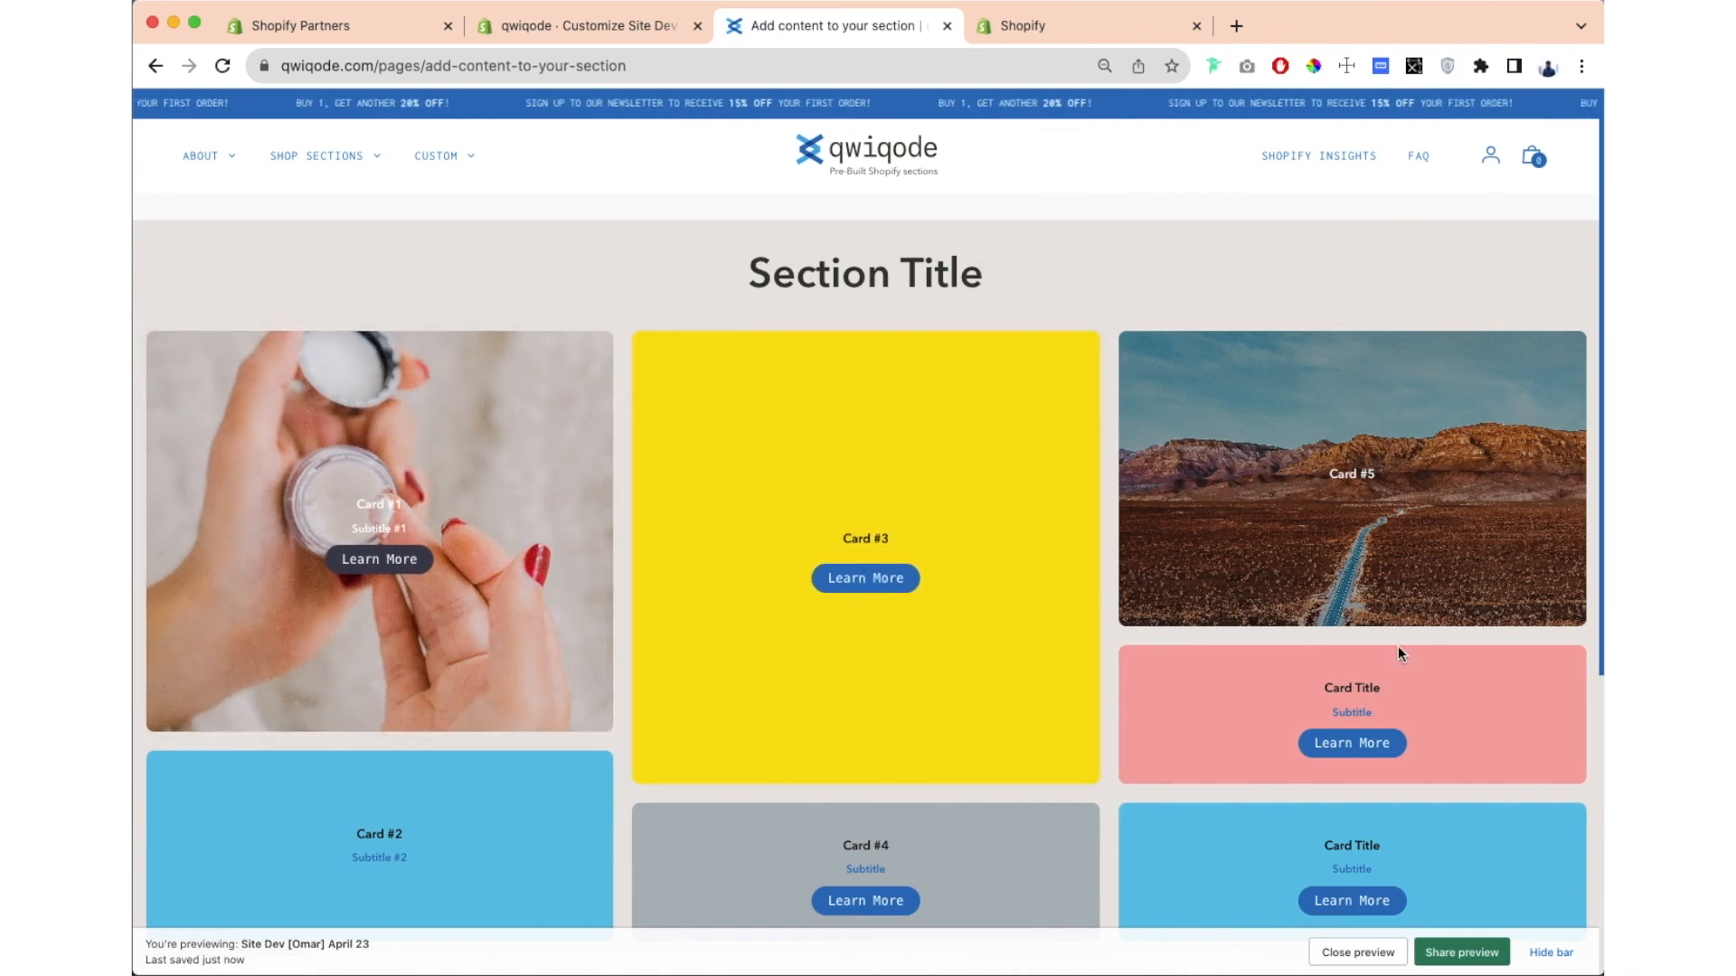
{"action": "left_click", "coordinate": [583, 25]}
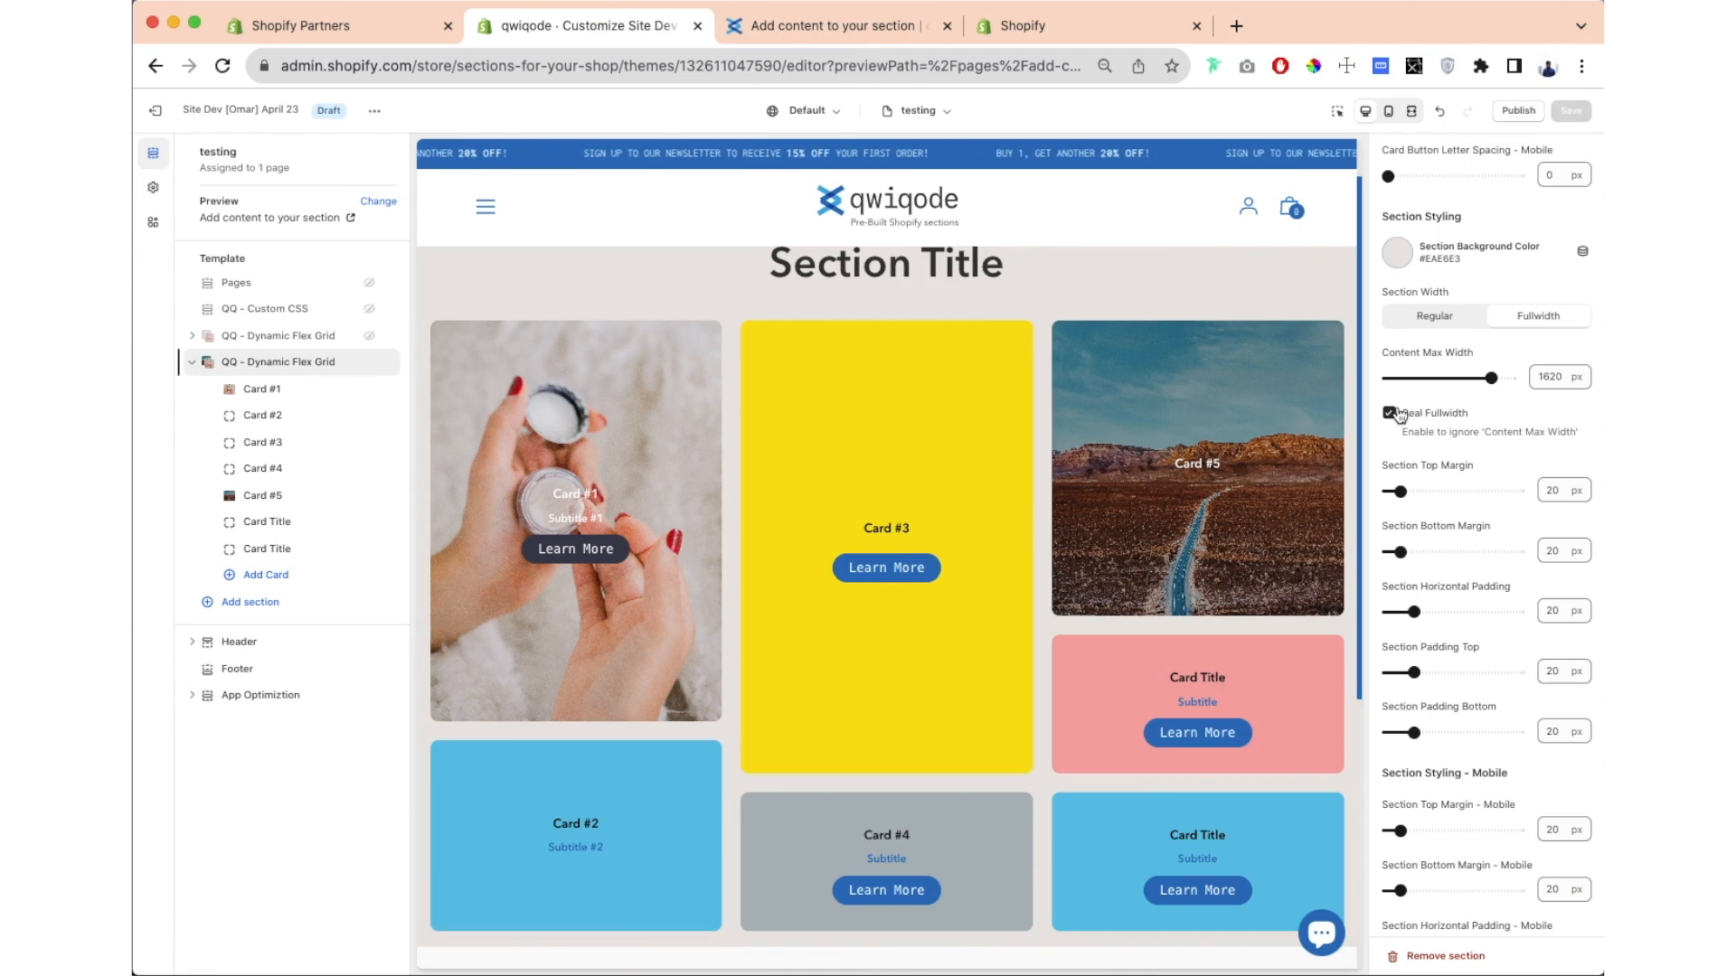
Step: Disable Real Fullwidth, set the section's content max width to 1040 px, and save the changes
{"action": "left_click", "coordinate": [1390, 414]}
{"action": "left_click", "coordinate": [1571, 110]}
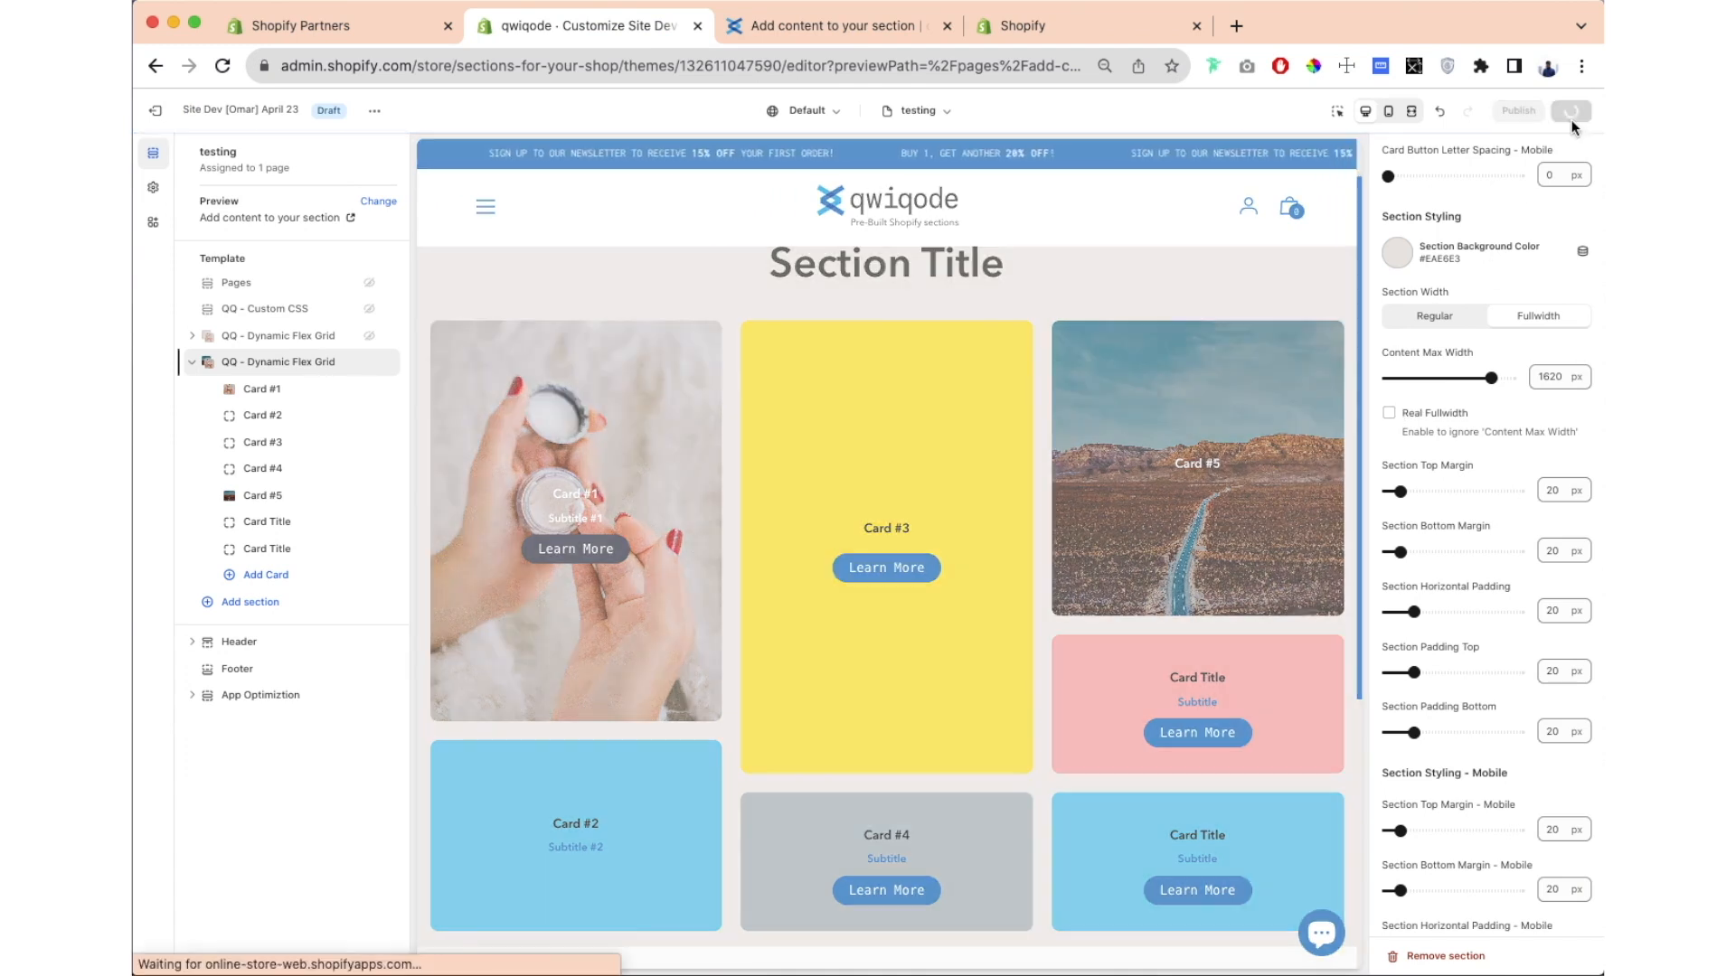
{"action": "left_click_drag", "start_coordinate": [1486, 384], "coordinate": [1433, 378]}
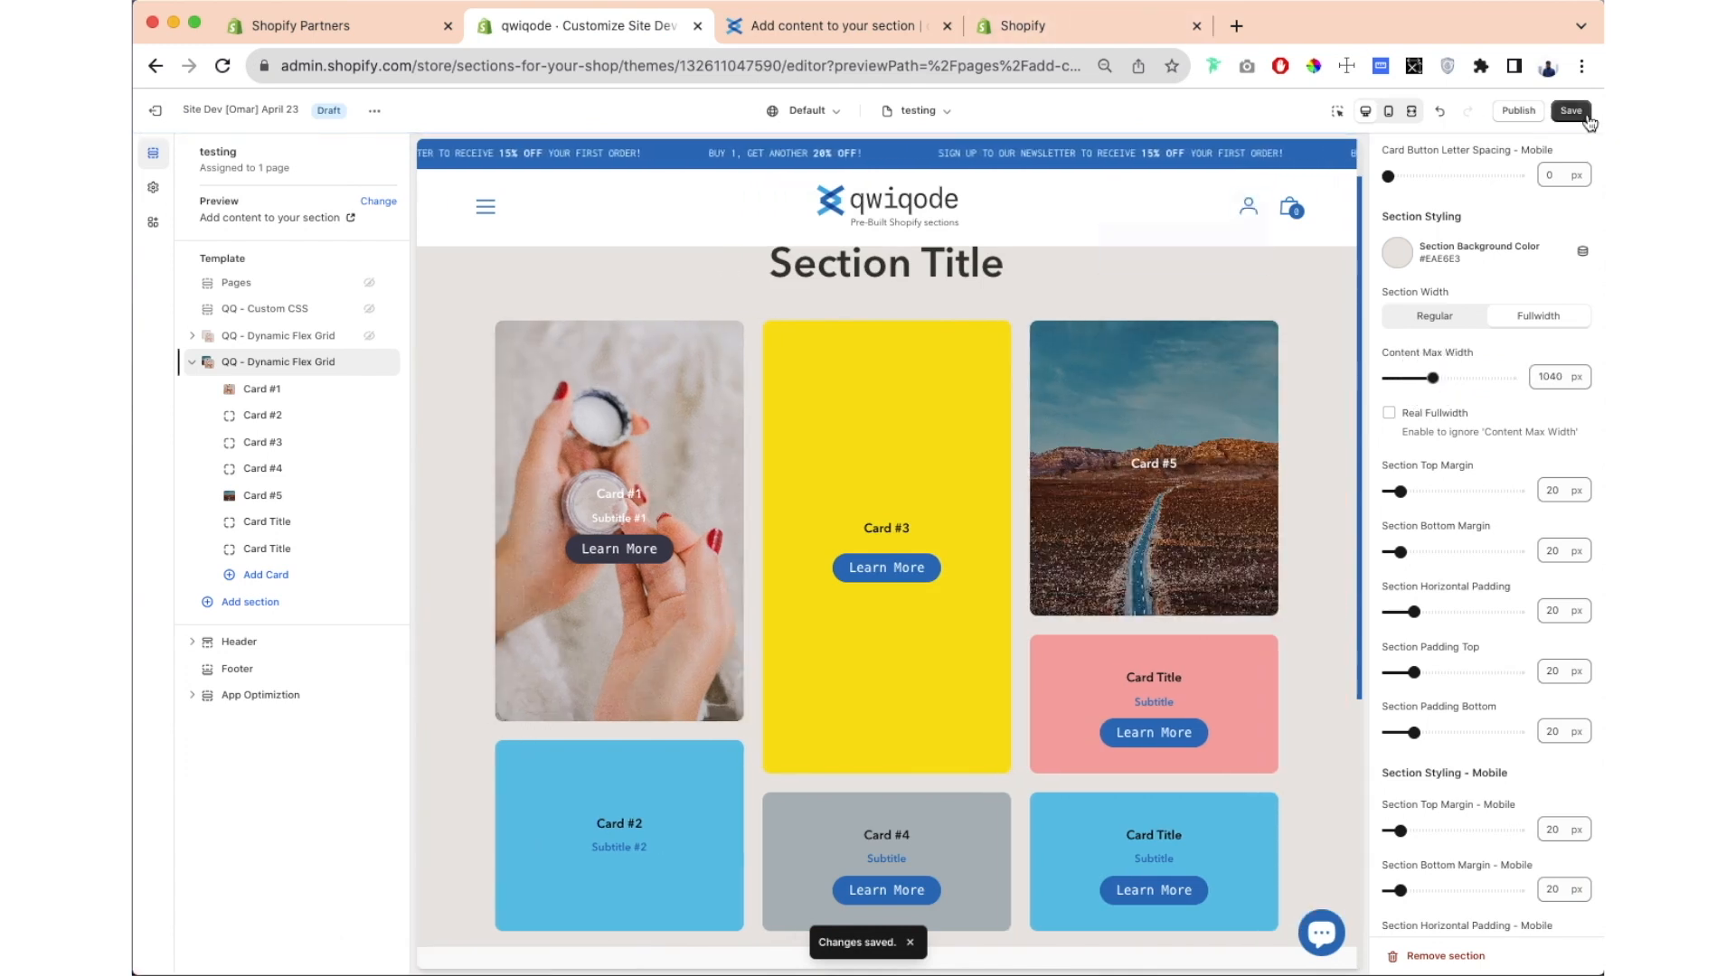
{"action": "left_click", "coordinate": [1571, 110]}
Step: Reload the storefront page to examine the section's content width, and go back to the theme editor
{"action": "left_click", "coordinate": [819, 27]}
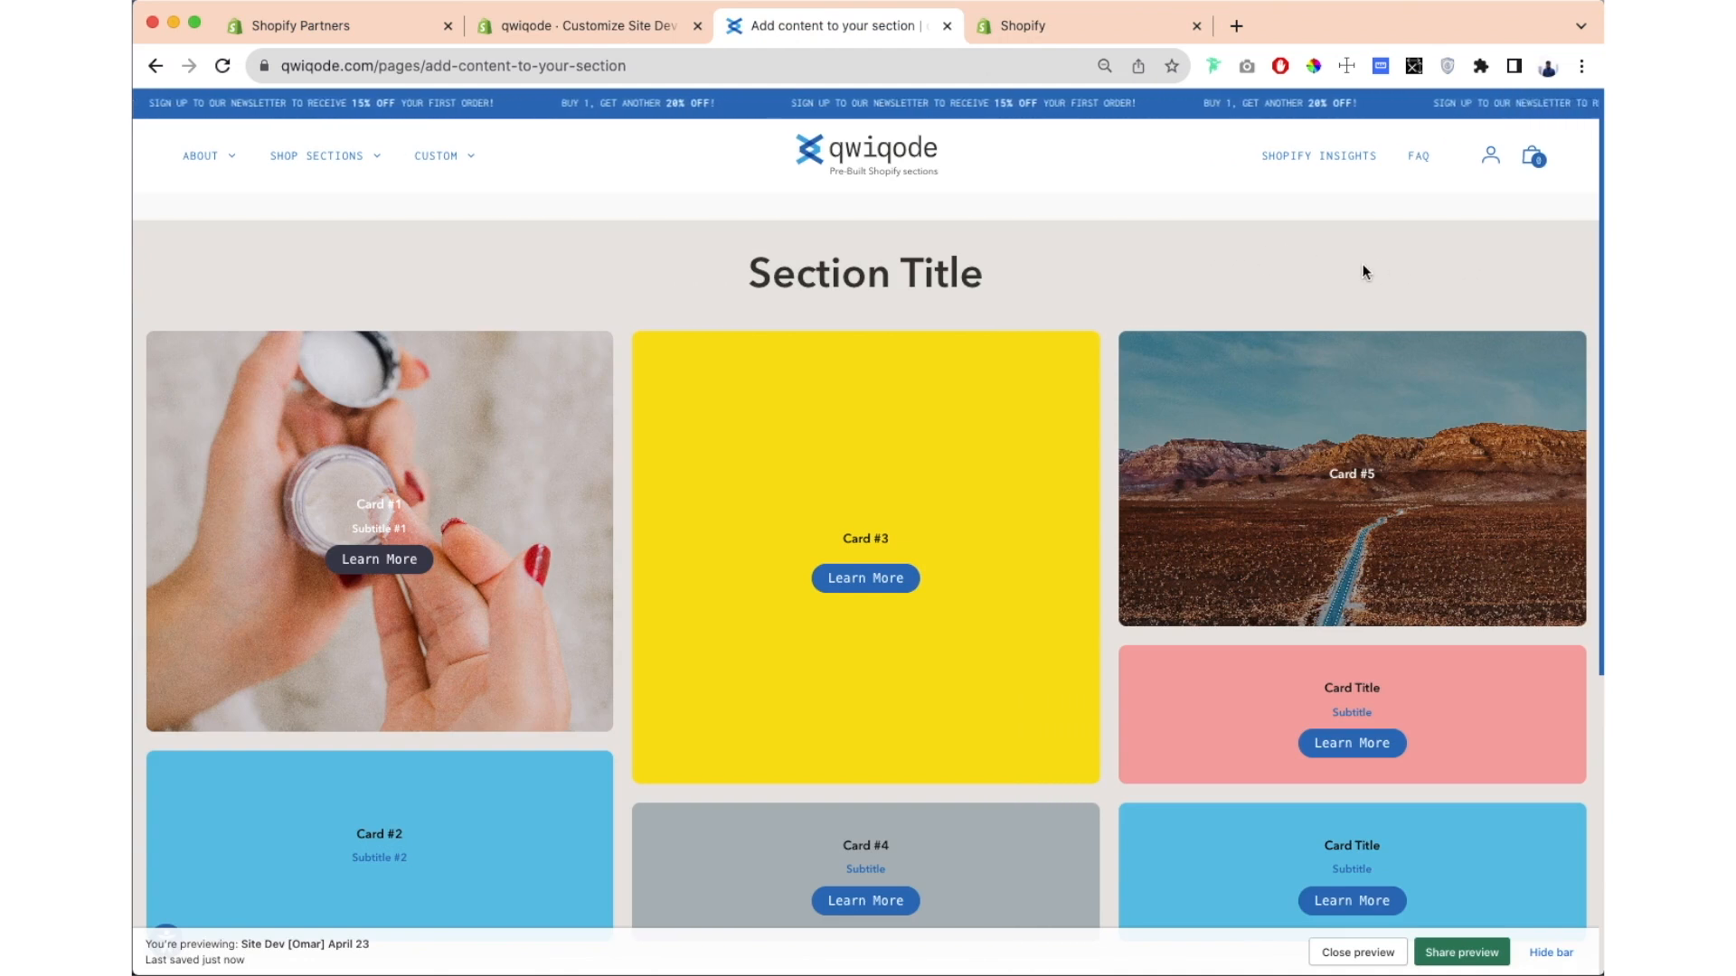
{"action": "key", "text": "super+r"}
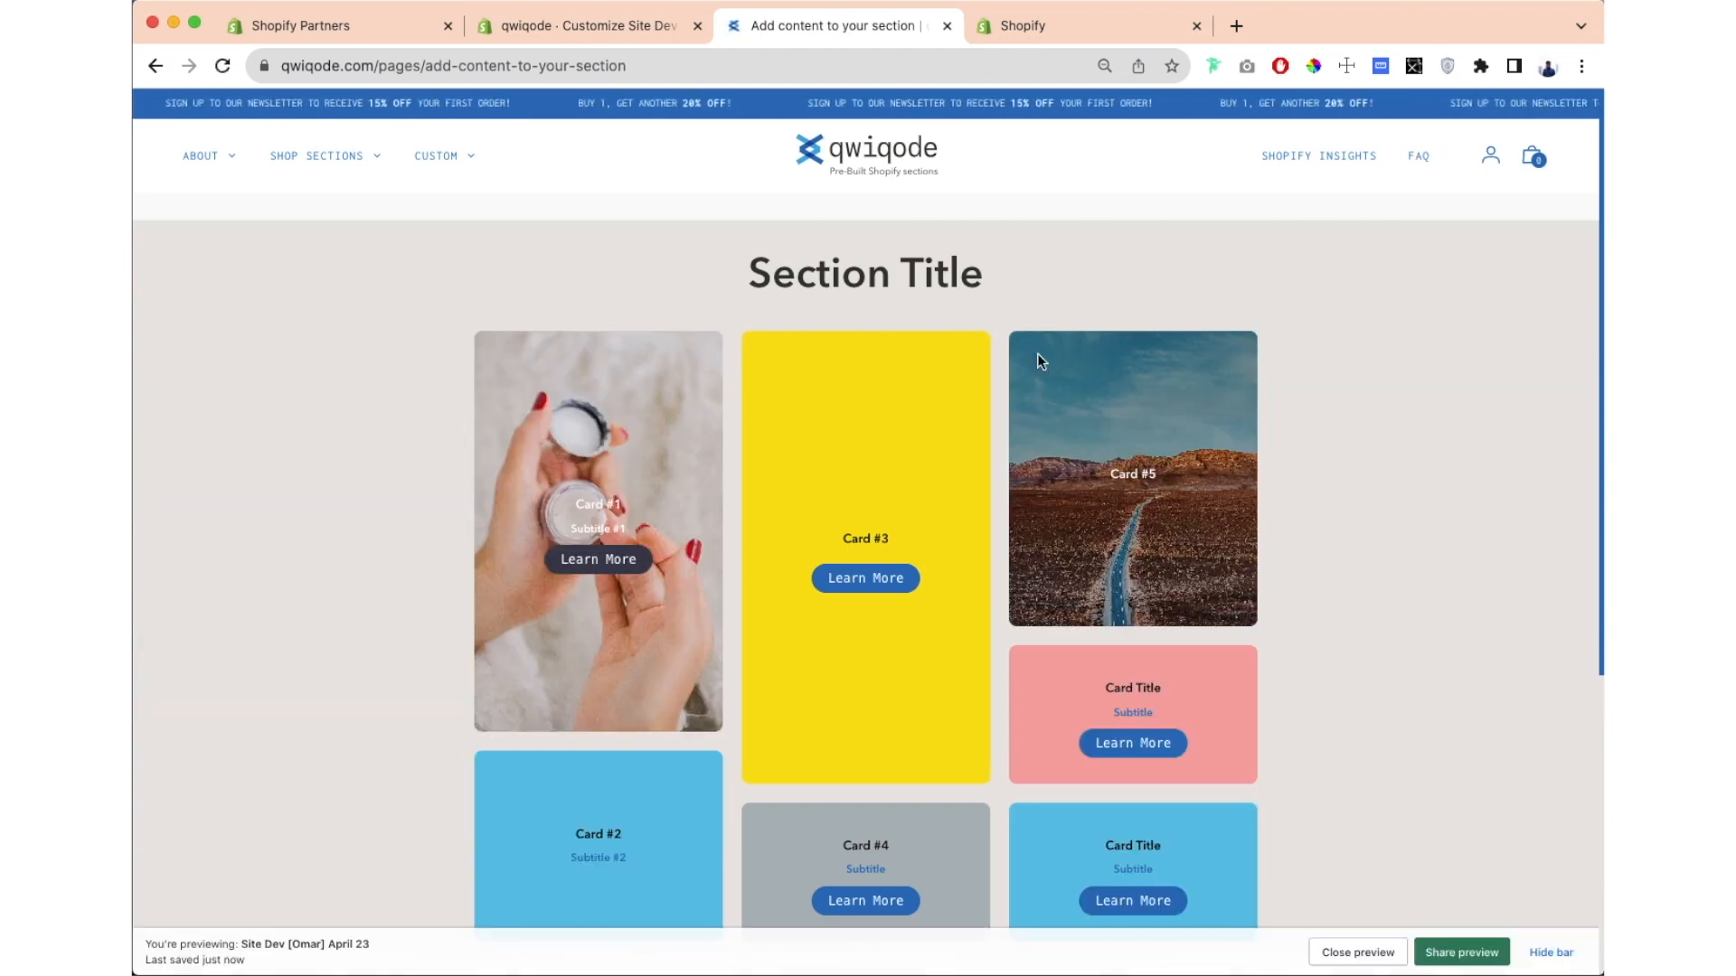
{"action": "left_click", "coordinate": [623, 28]}
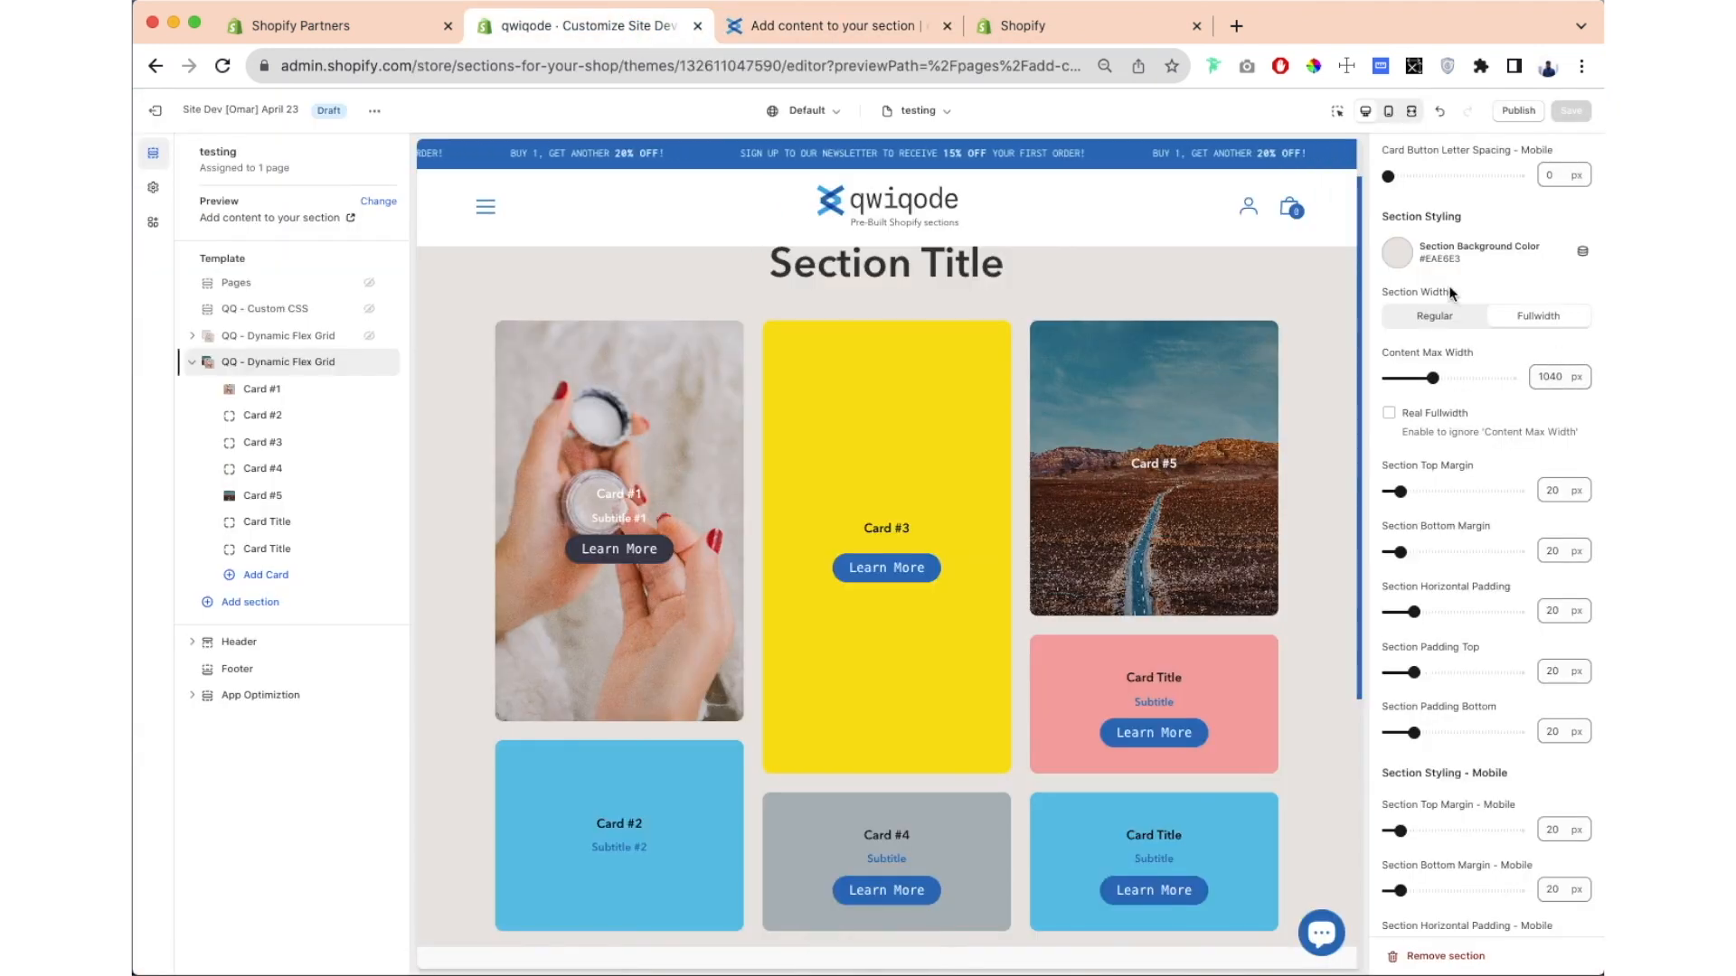
Step: Set the section width to Regular with a content max width of 1140 px, and save the template
{"action": "left_click", "coordinate": [1460, 321]}
{"action": "left_click_drag", "start_coordinate": [1432, 377], "coordinate": [1442, 378]}
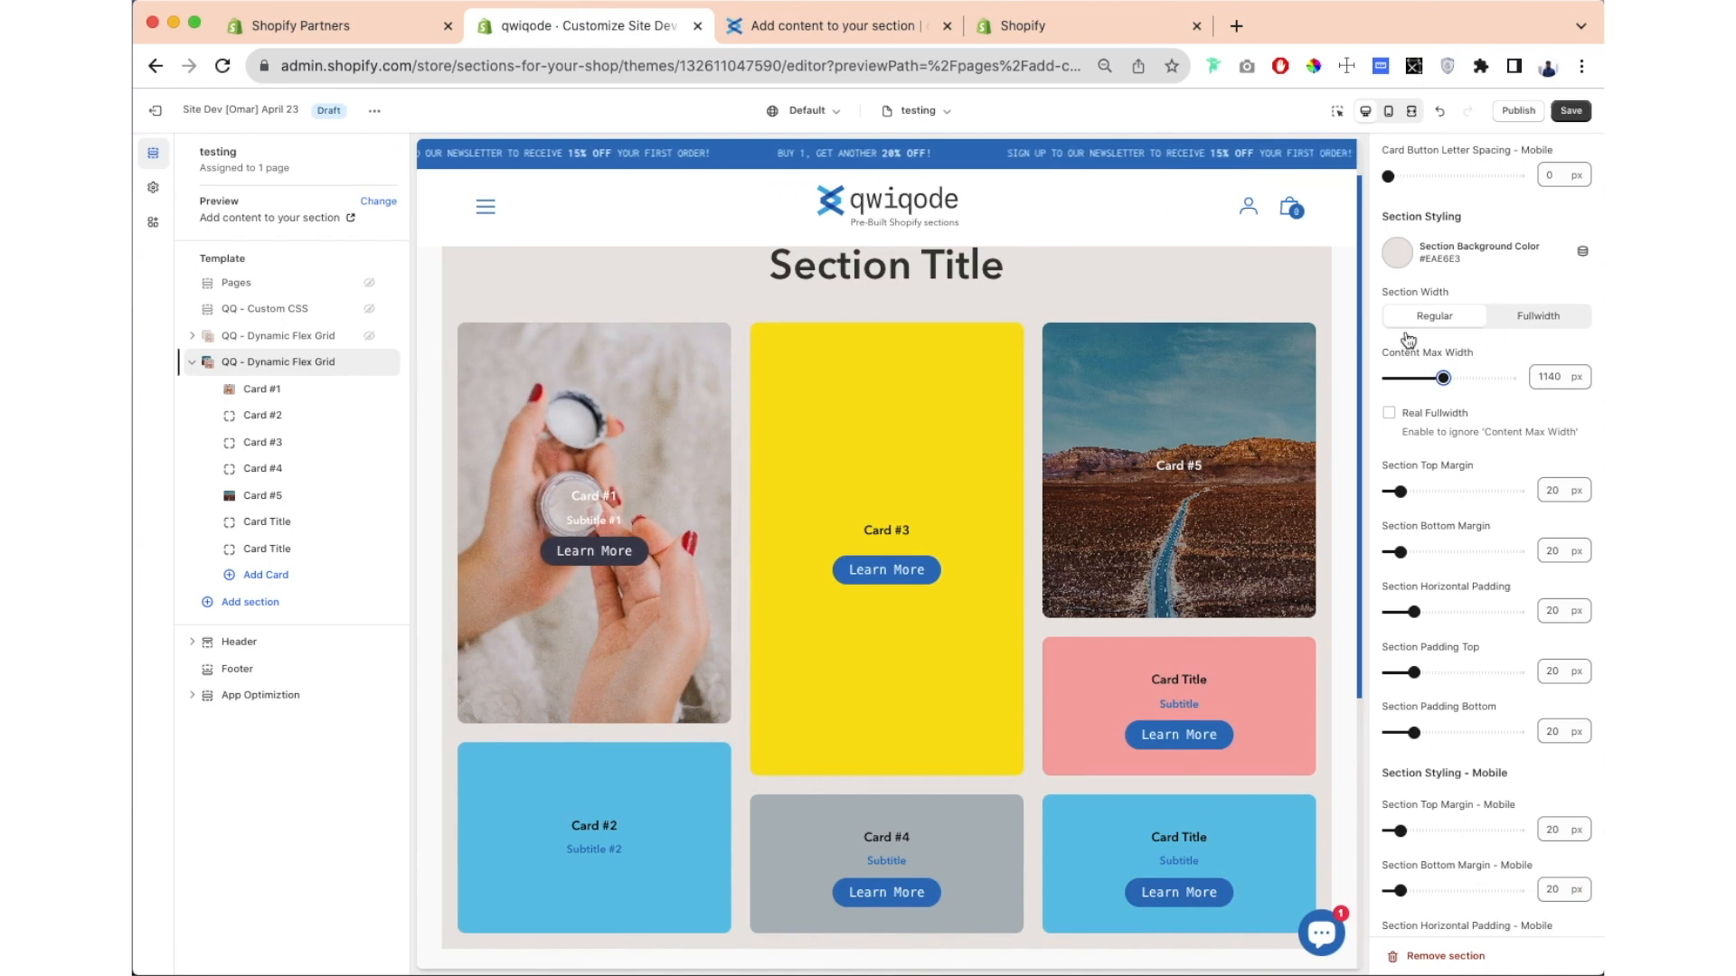
{"action": "scroll", "coordinate": [1130, 302], "scroll_direction": "up", "scroll_amount": 2}
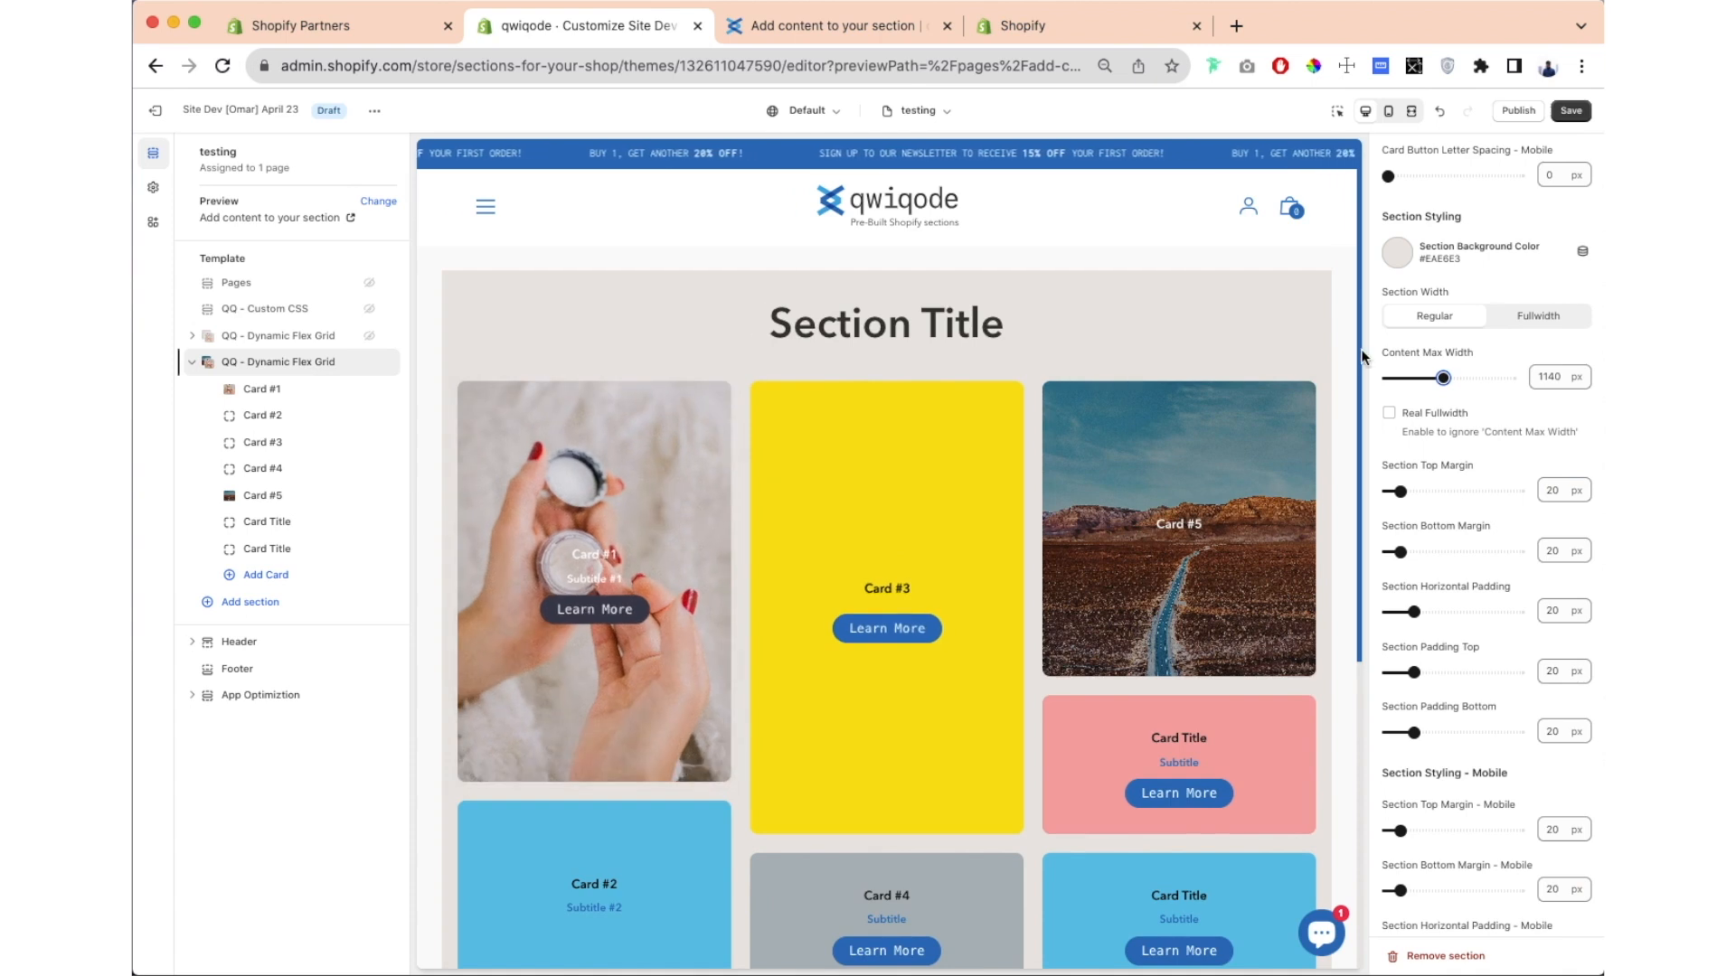
{"action": "scroll", "coordinate": [1385, 359], "scroll_direction": "down", "scroll_amount": 5}
{"action": "left_click", "coordinate": [1581, 112]}
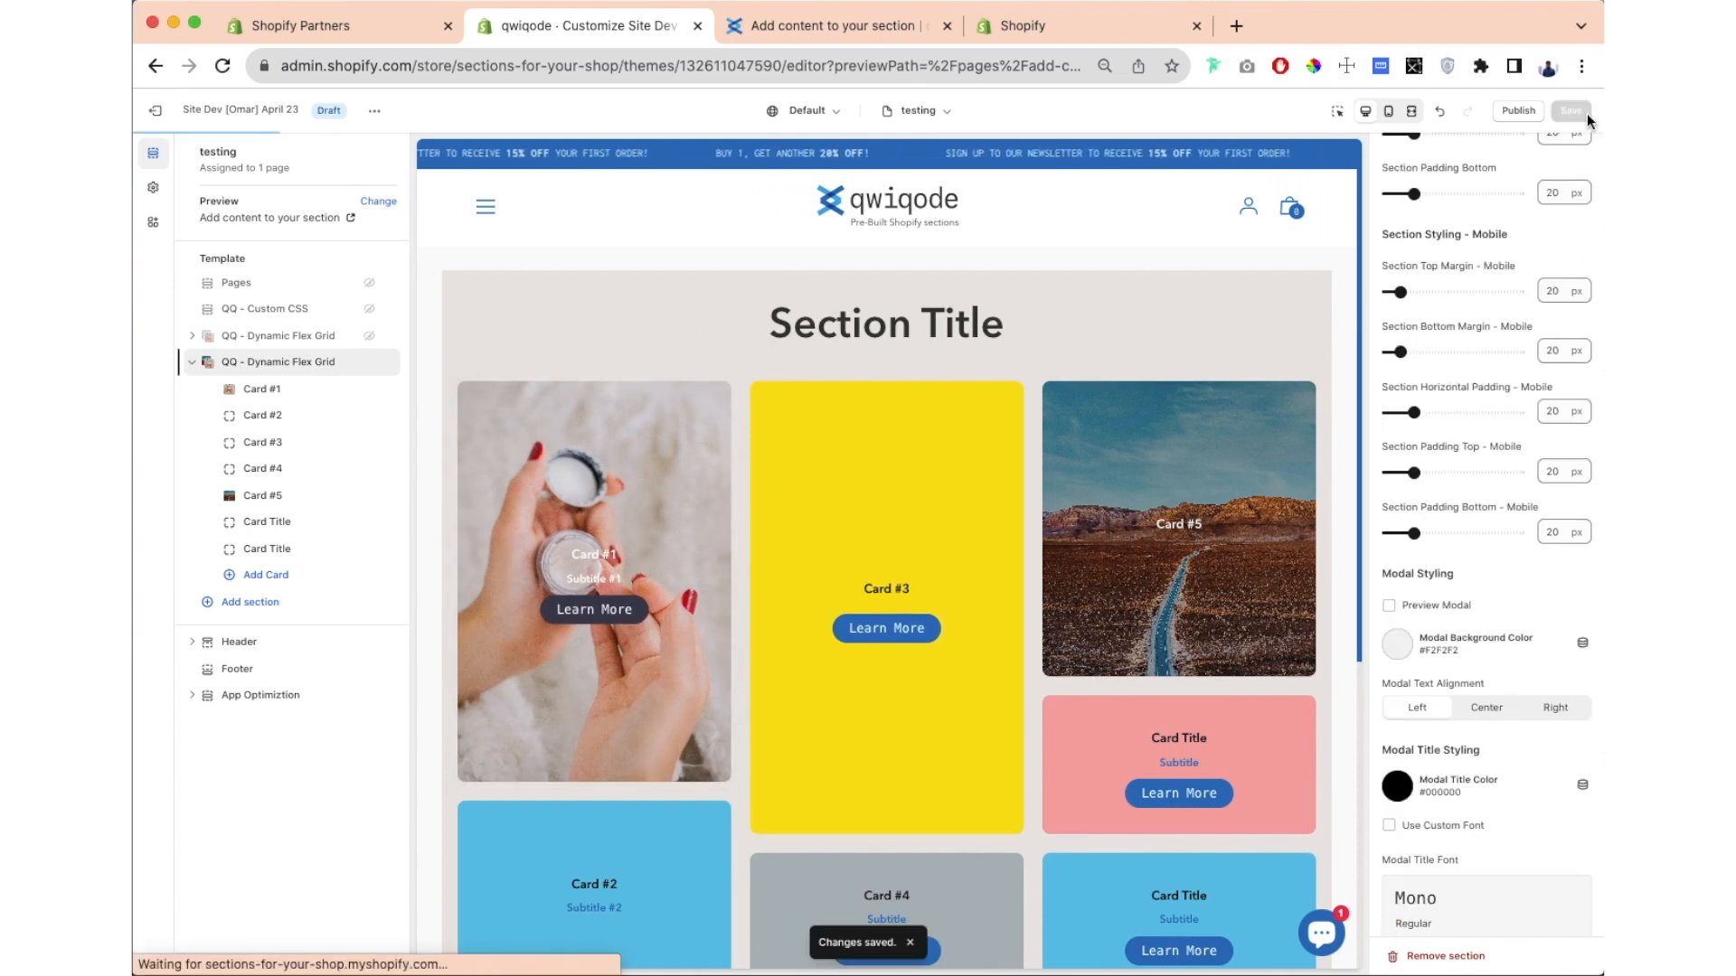